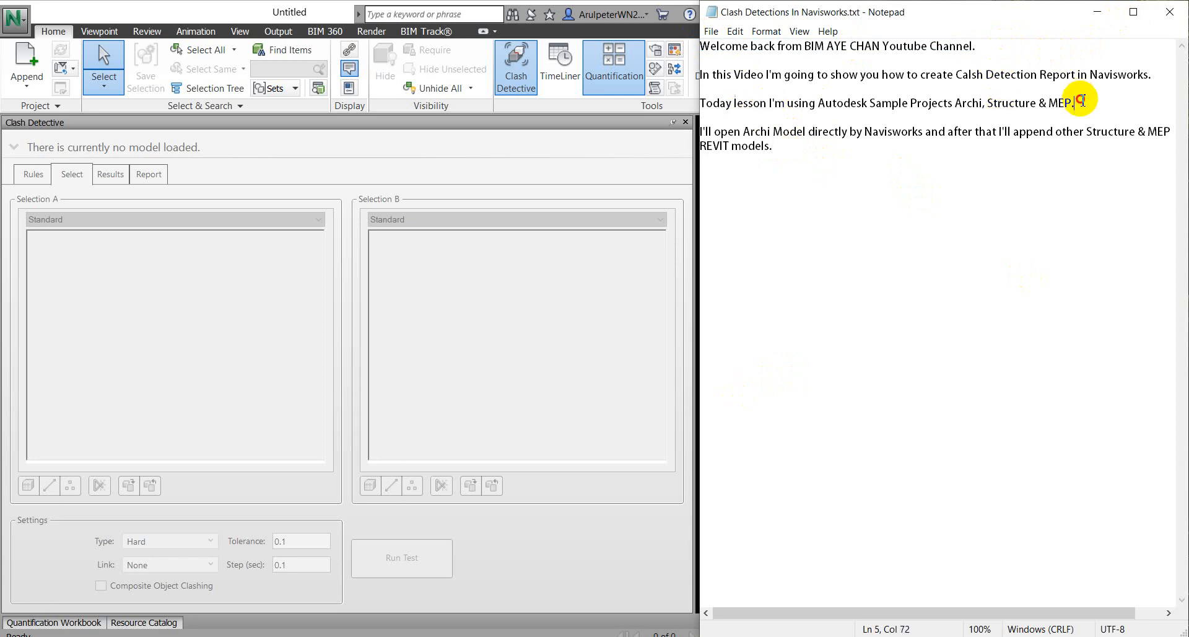
pyautogui.moveTo(1080, 100); pyautogui.dragTo(701, 103)
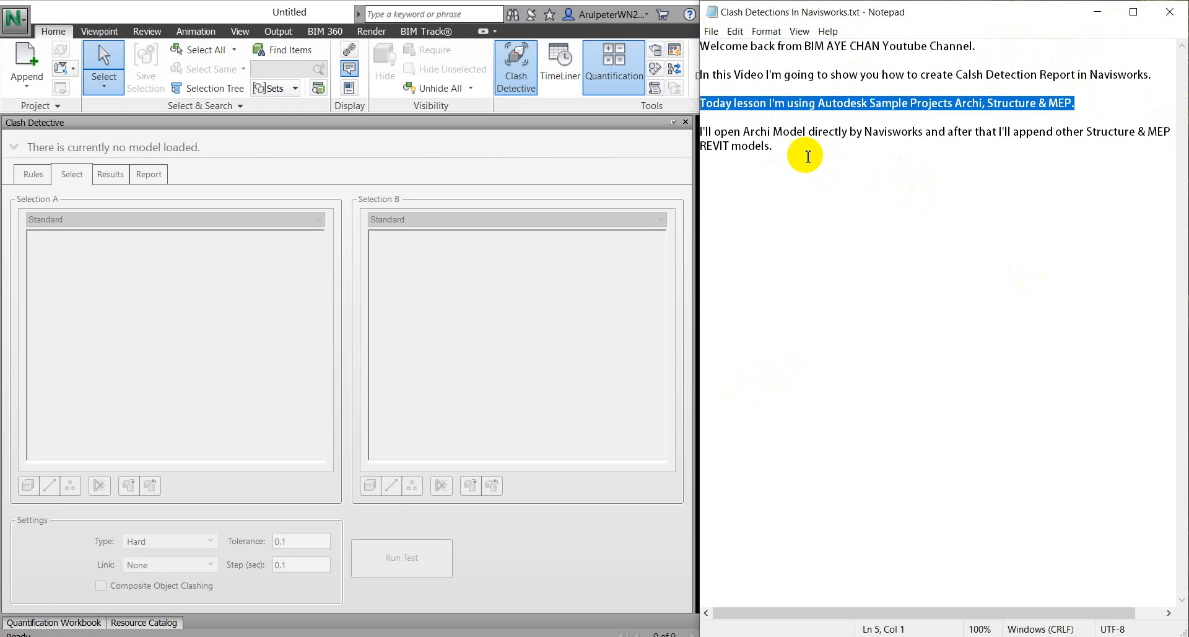
pyautogui.click(802, 152)
pyautogui.moveTo(774, 152); pyautogui.dragTo(714, 132)
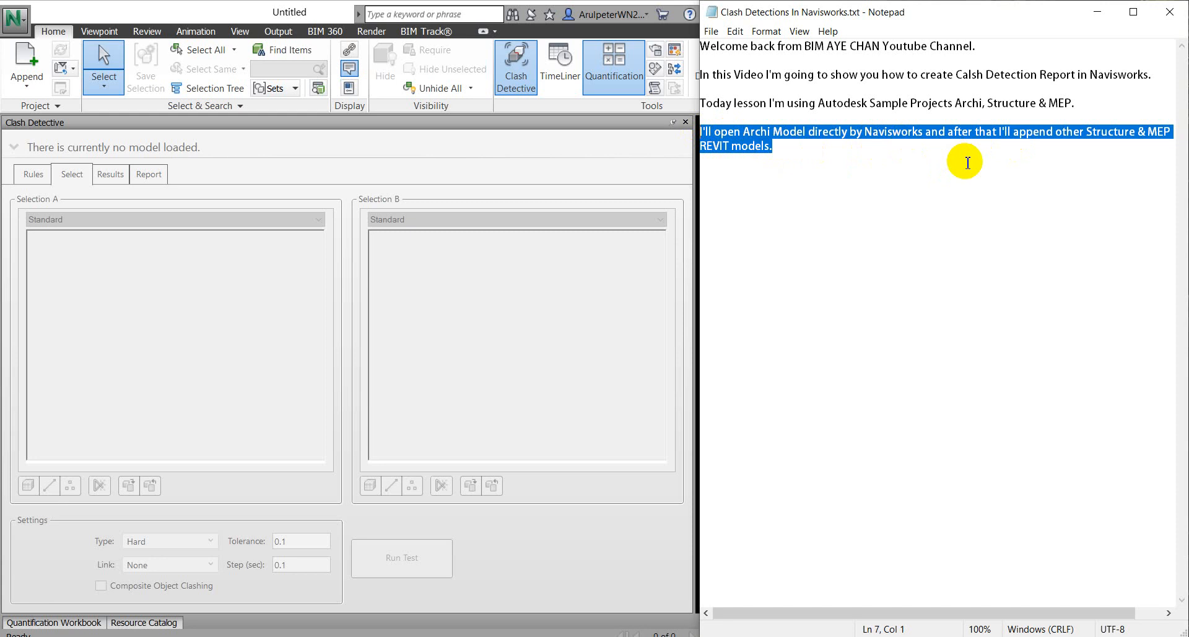
# Step: Review the Revit file reader settings in the Navisworks options, including element parameters, coordinates, linked files and room conversion, then accept them
pyautogui.click(406, 279)
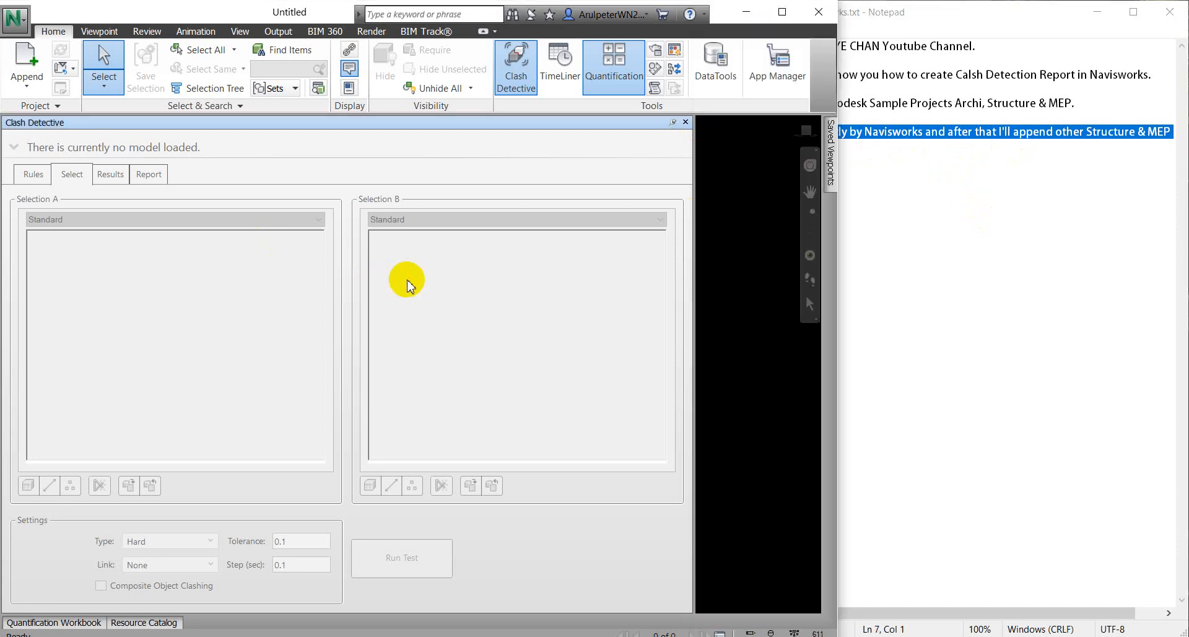
pyautogui.click(16, 20)
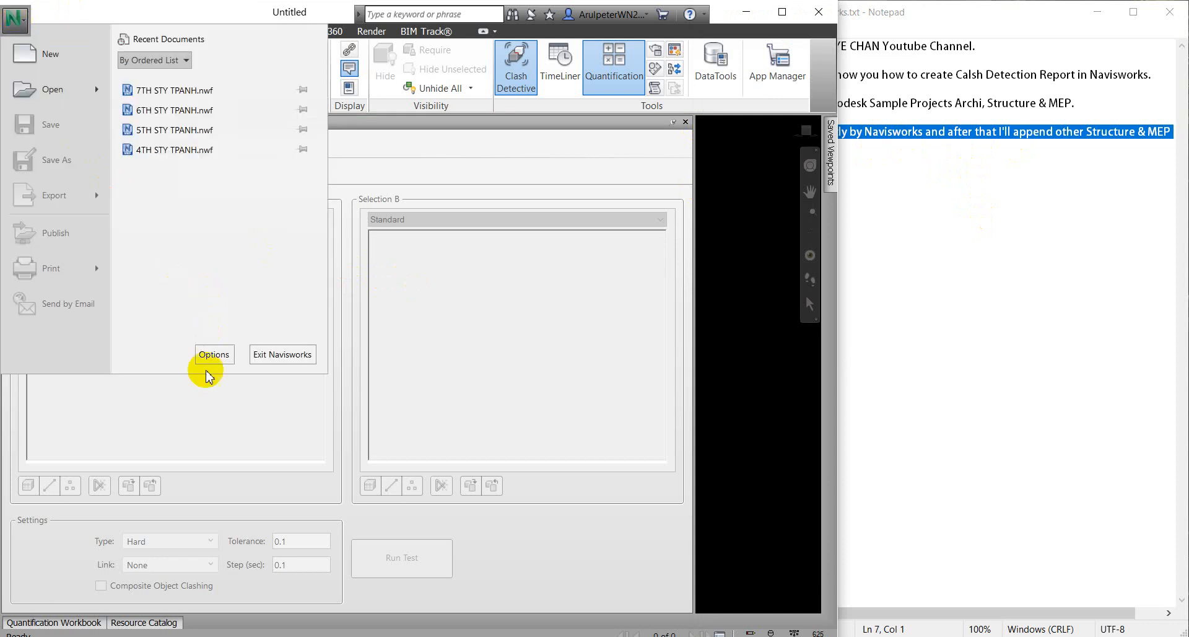
pyautogui.click(214, 354)
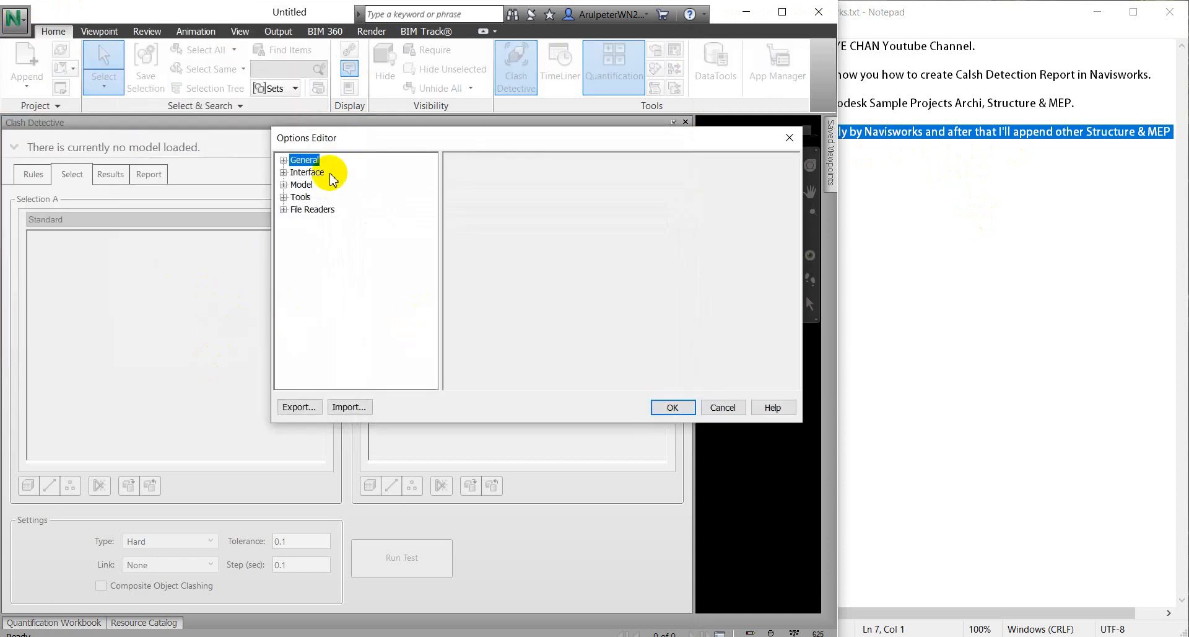
pyautogui.click(283, 185)
pyautogui.click(283, 184)
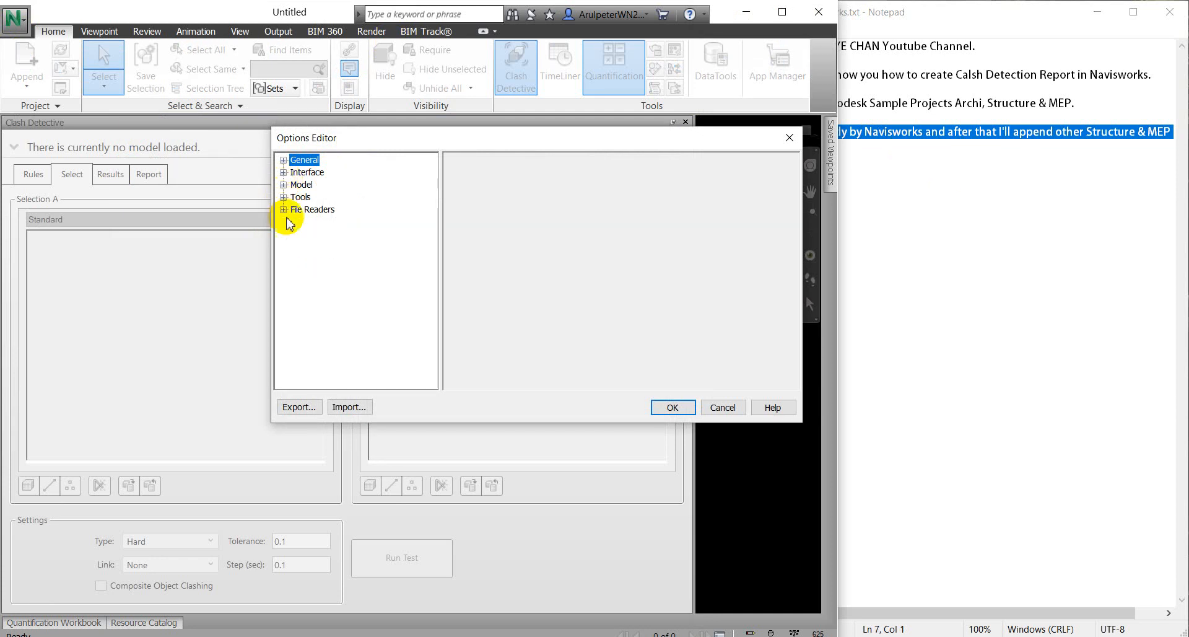
pyautogui.click(283, 211)
pyautogui.scroll(-3, 311, 325)
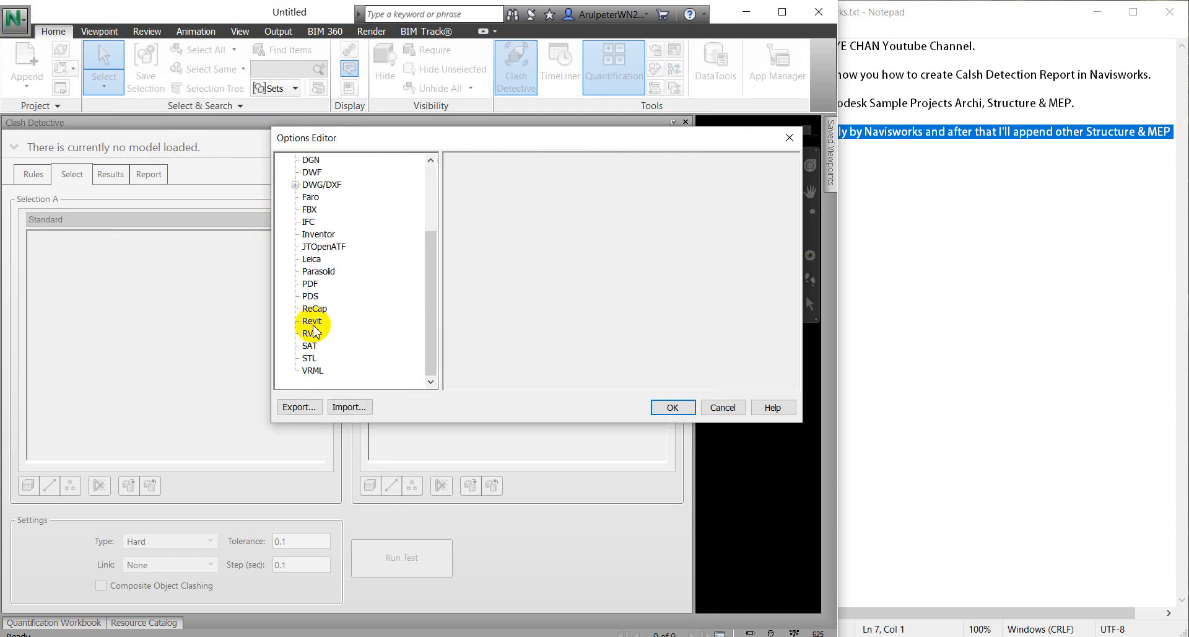
pyautogui.click(312, 322)
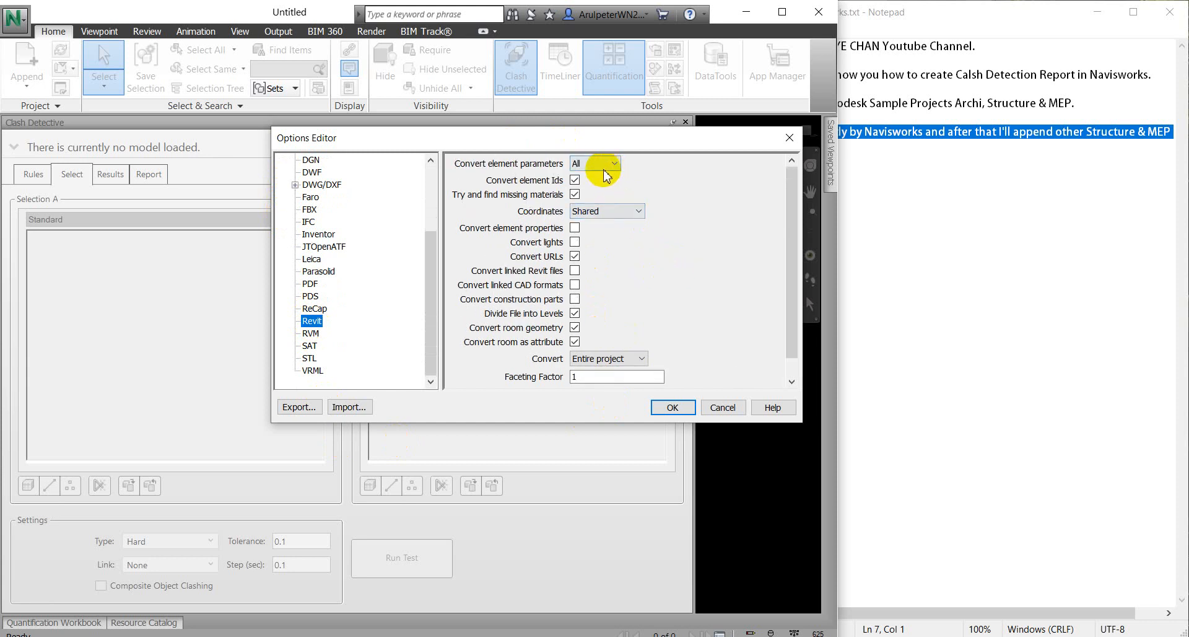
pyautogui.scroll(-1, 613, 211)
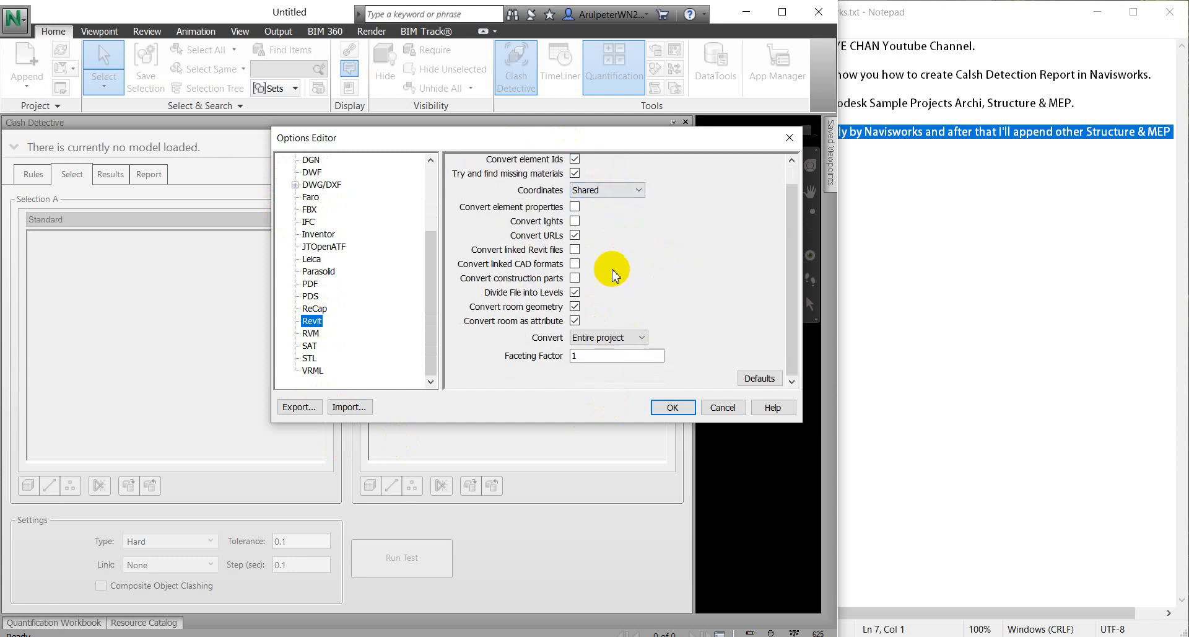
pyautogui.click(672, 407)
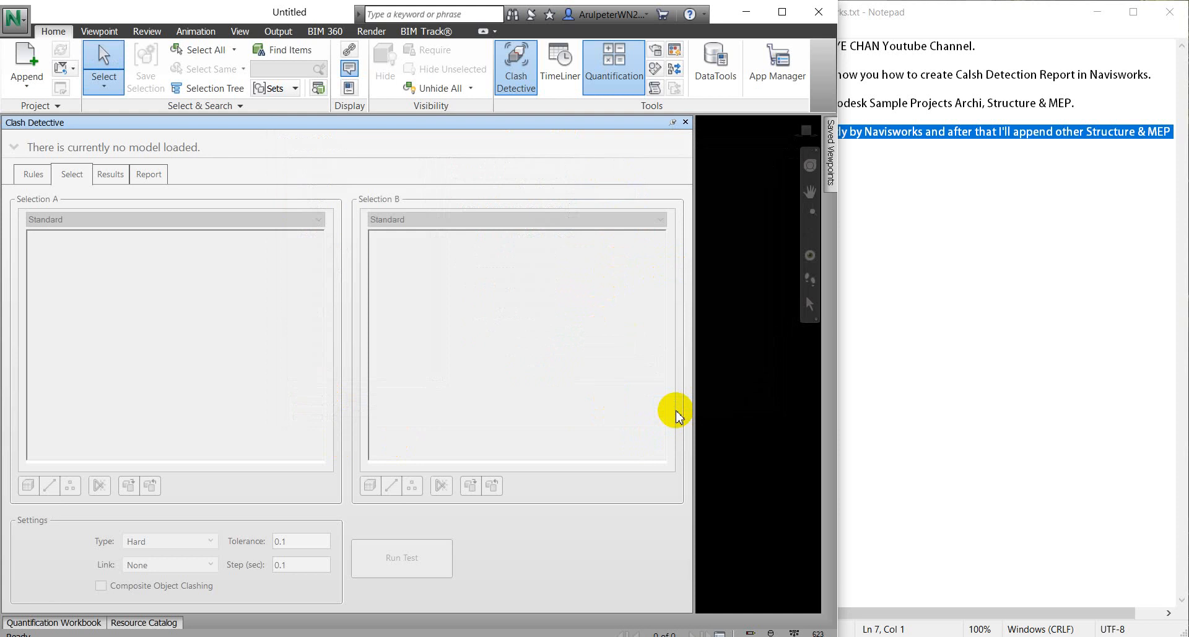
# Step: Open the Revit file rac_advanced_sample_project.rvt from the Clash Detections Report folder on the desktop
pyautogui.click(17, 19)
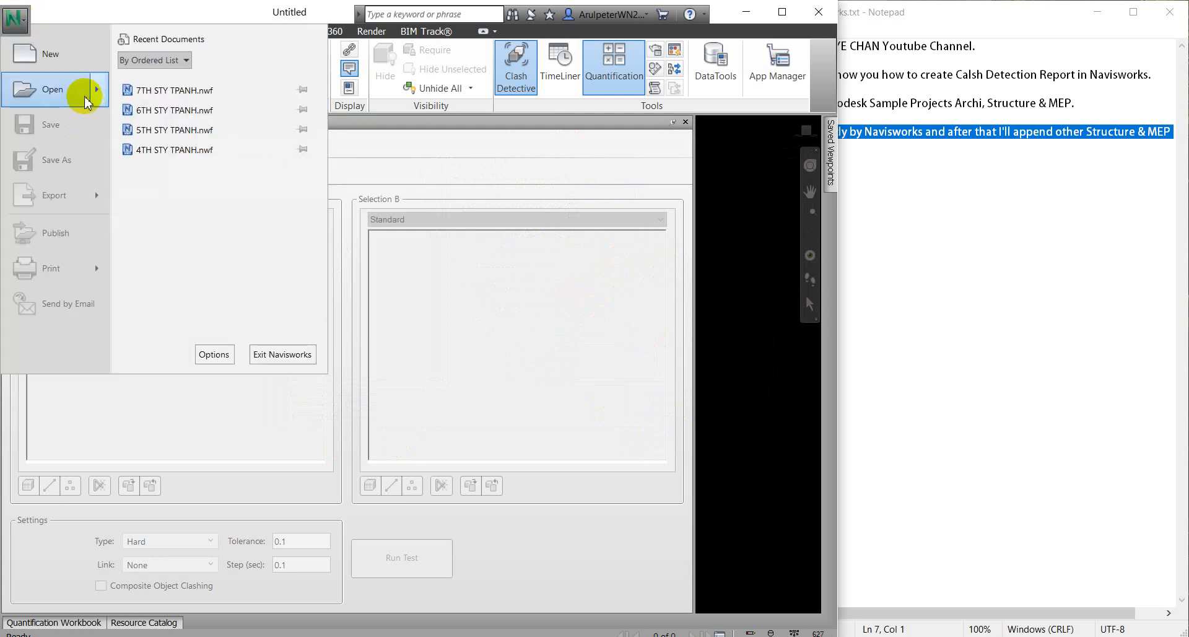
pyautogui.click(53, 91)
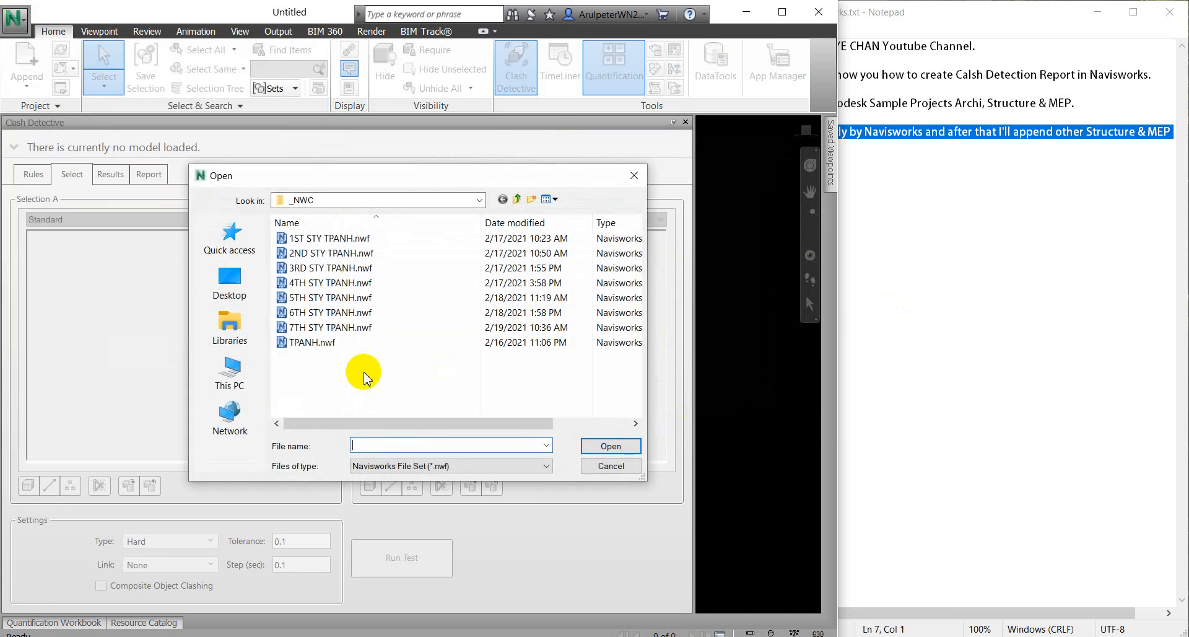
pyautogui.click(230, 276)
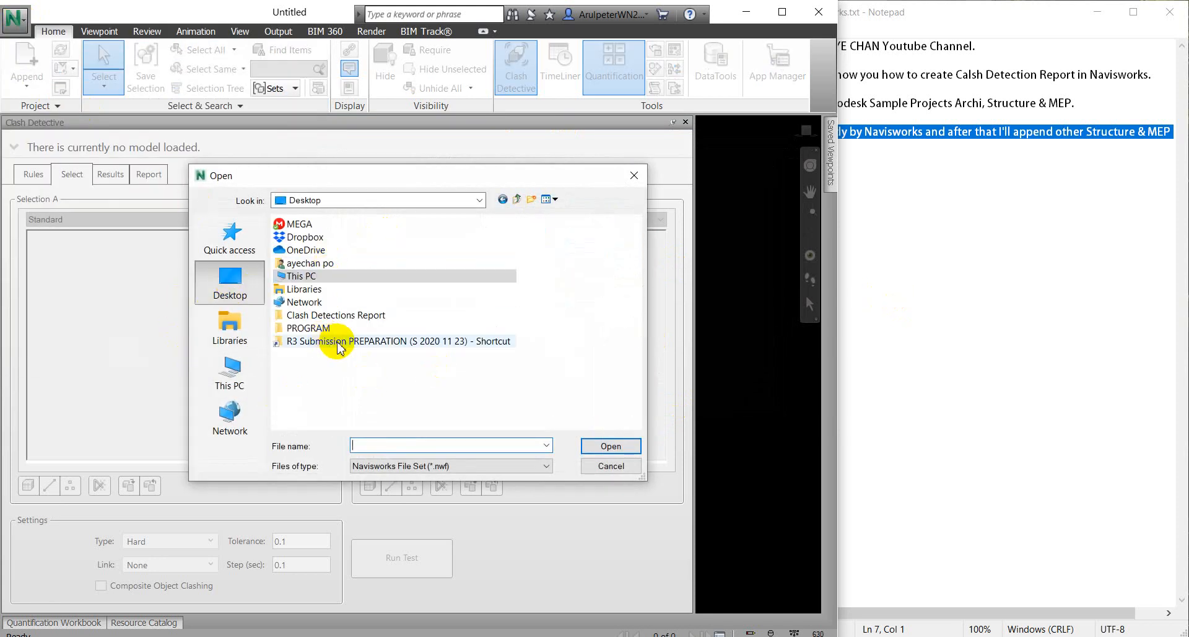
pyautogui.click(353, 316)
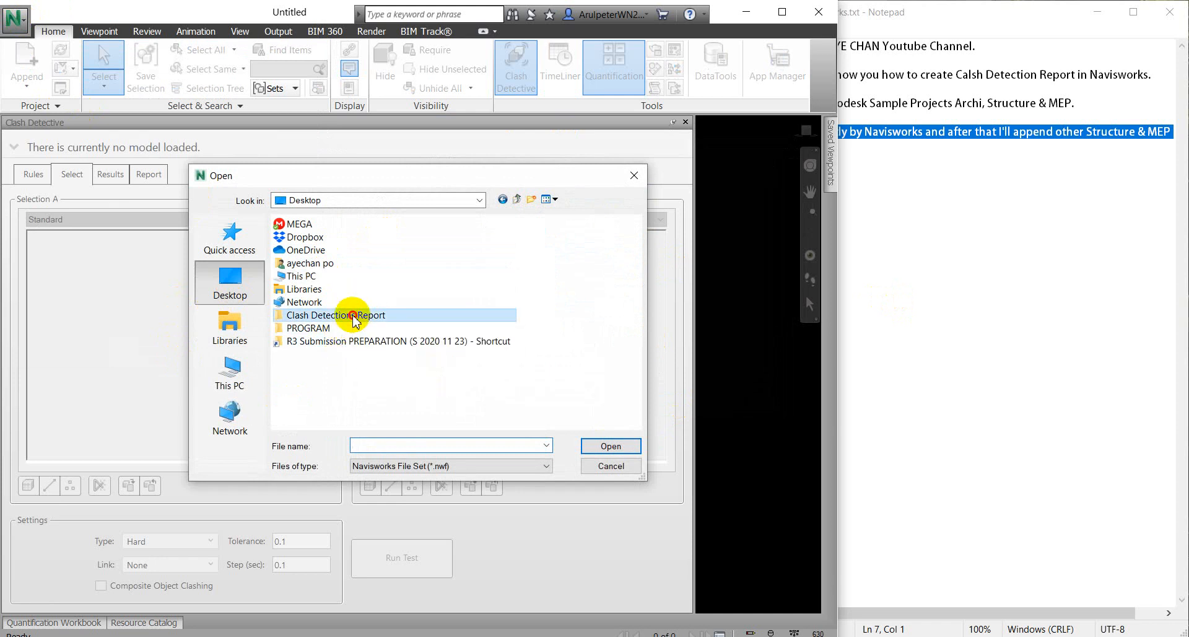
pyautogui.doubleClick(353, 316)
pyautogui.click(454, 466)
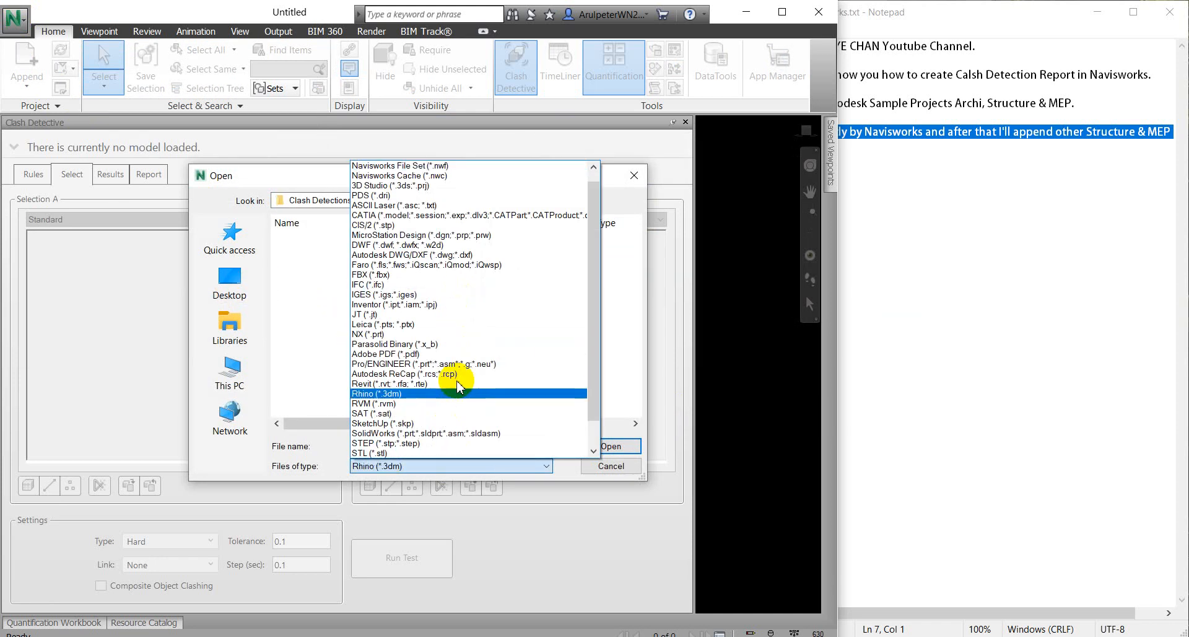
pyautogui.click(434, 383)
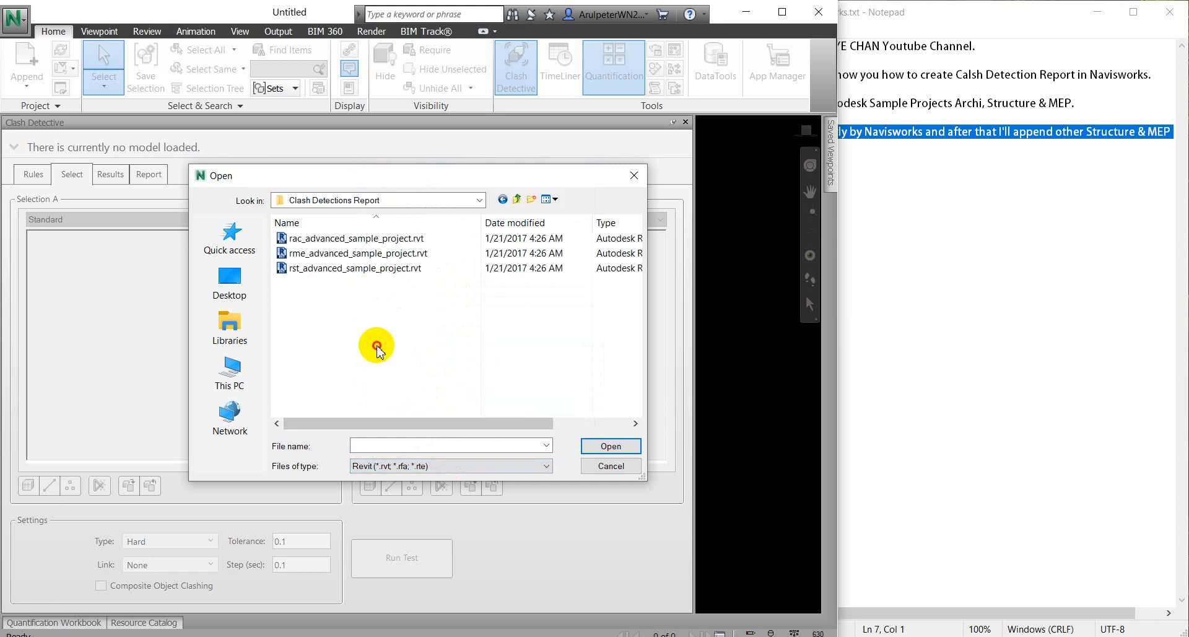
pyautogui.click(378, 241)
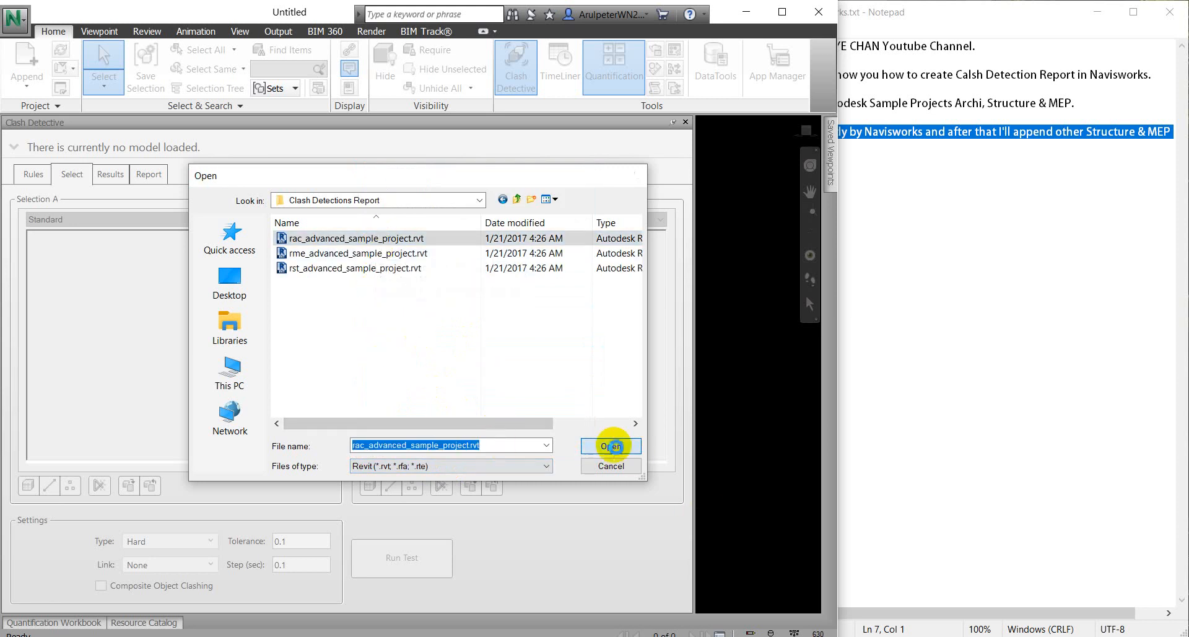
pyautogui.click(612, 446)
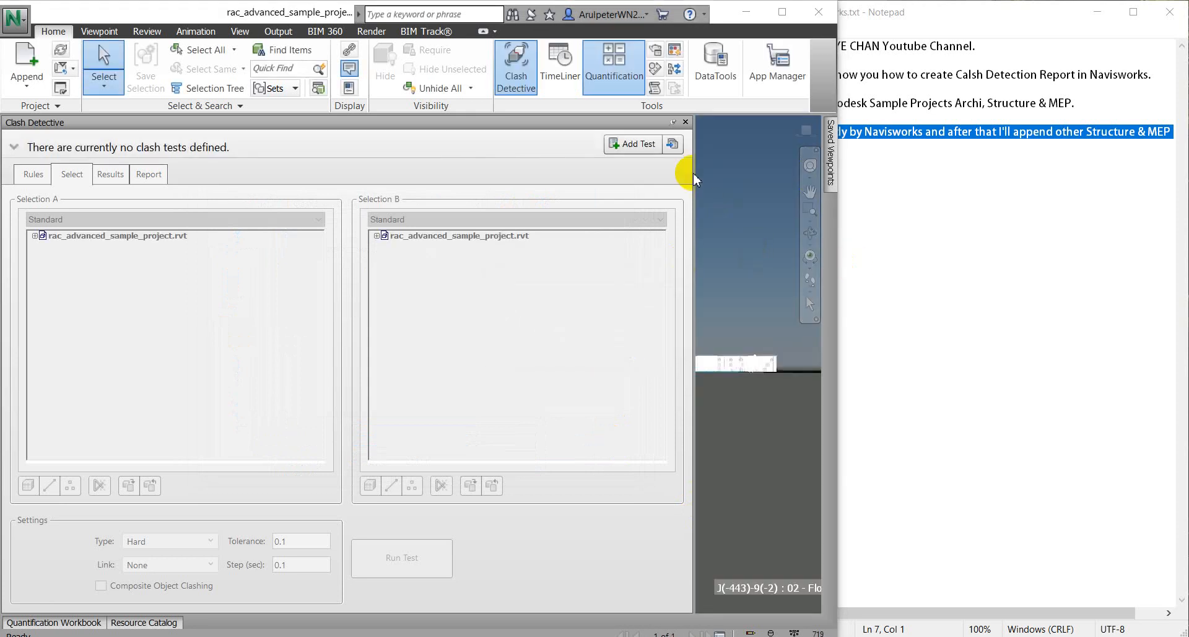
# Step: Narrow the Clash Detective window and turn the architectural model to an isometric corner view
pyautogui.moveTo(693, 173); pyautogui.dragTo(121, 287)
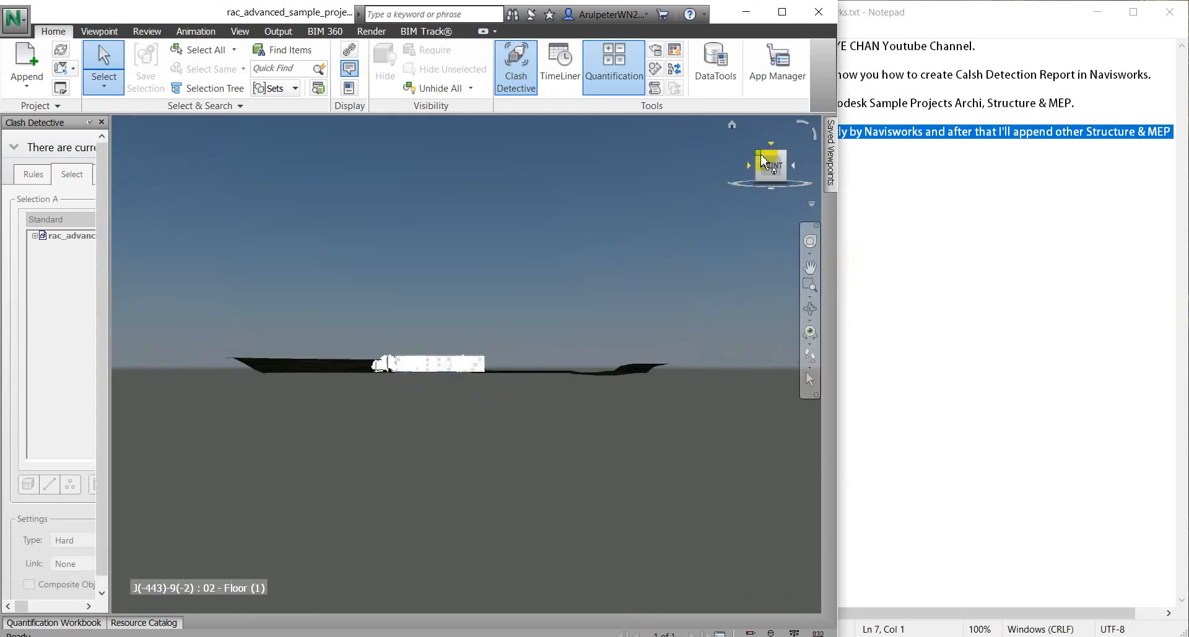
pyautogui.click(763, 163)
pyautogui.scroll(3, 464, 332)
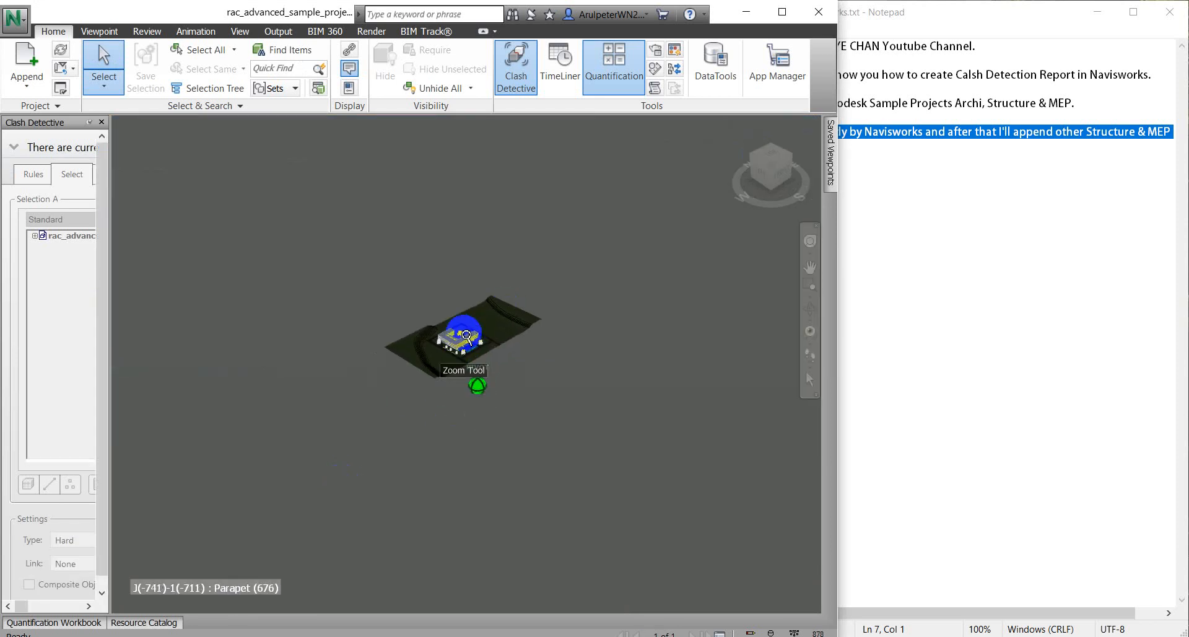
pyautogui.moveTo(393, 244); pyautogui.dragTo(408, 282, button='middle')
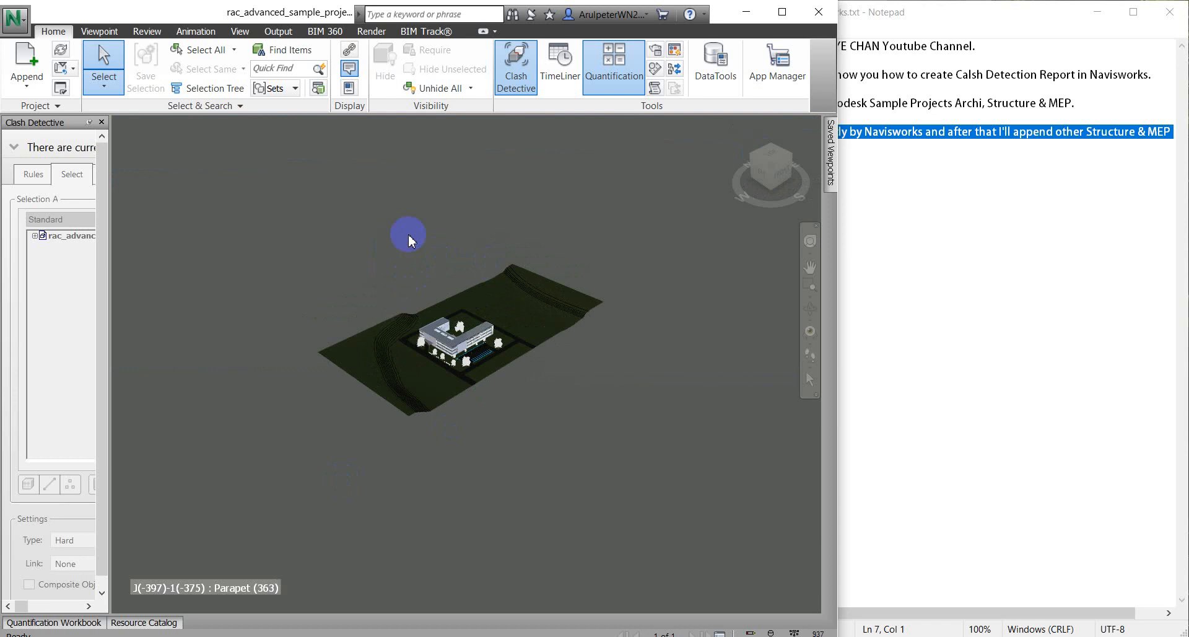
# Step: Append the structural model rst_advanced_sample_project.rvt to the open architectural model
pyautogui.click(1040, 277)
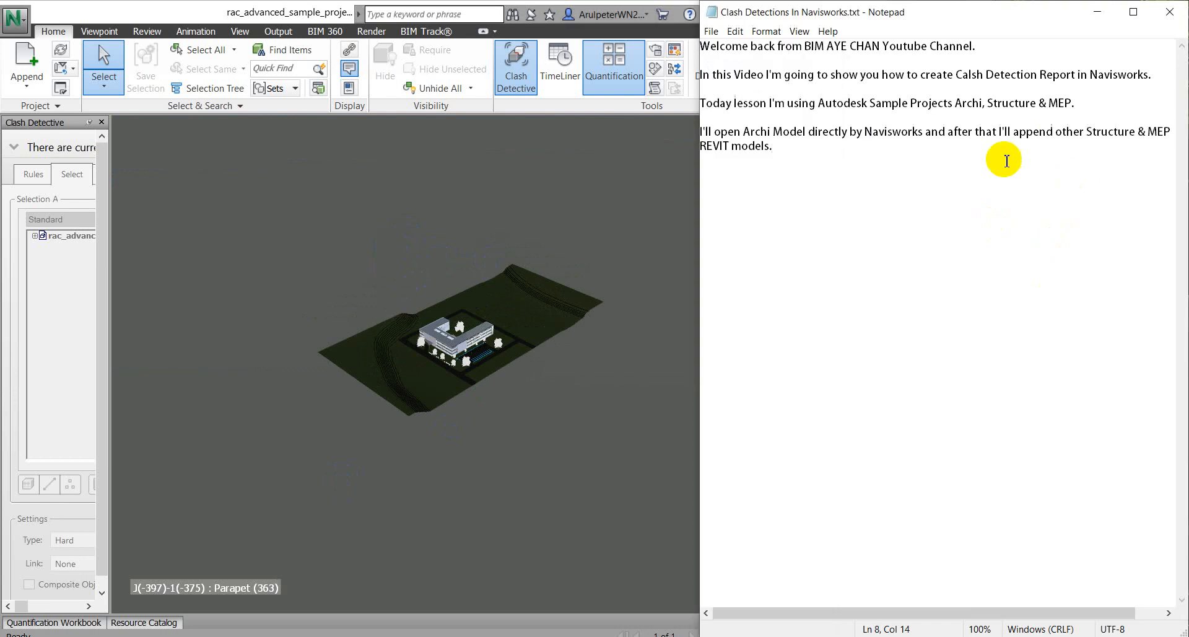
pyautogui.click(340, 245)
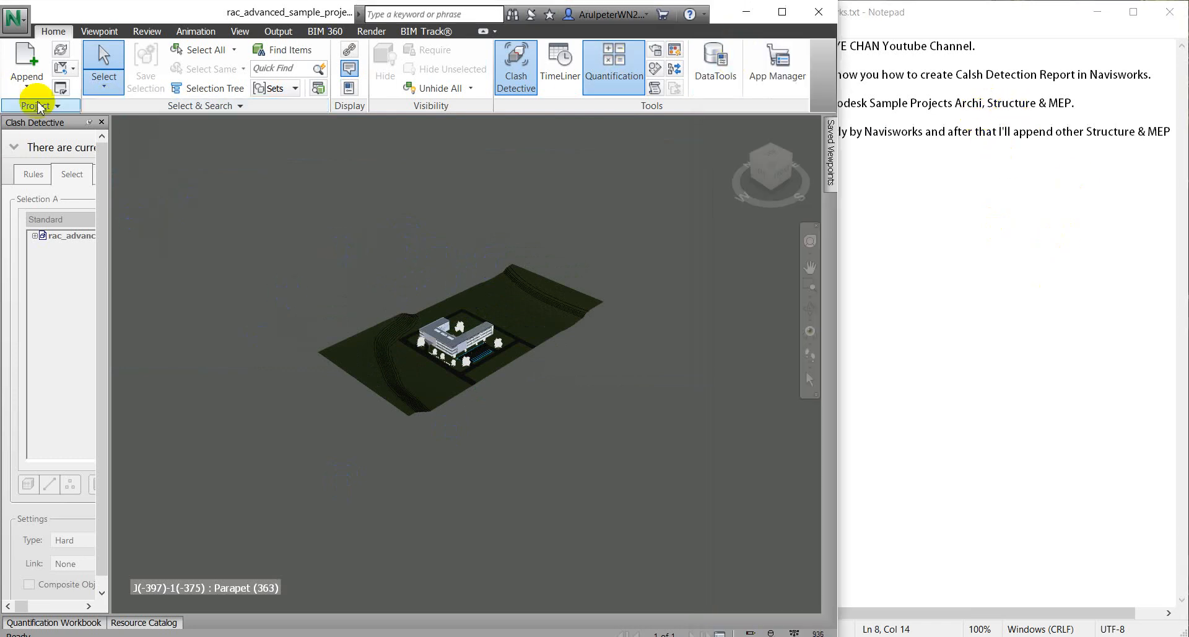
pyautogui.click(26, 82)
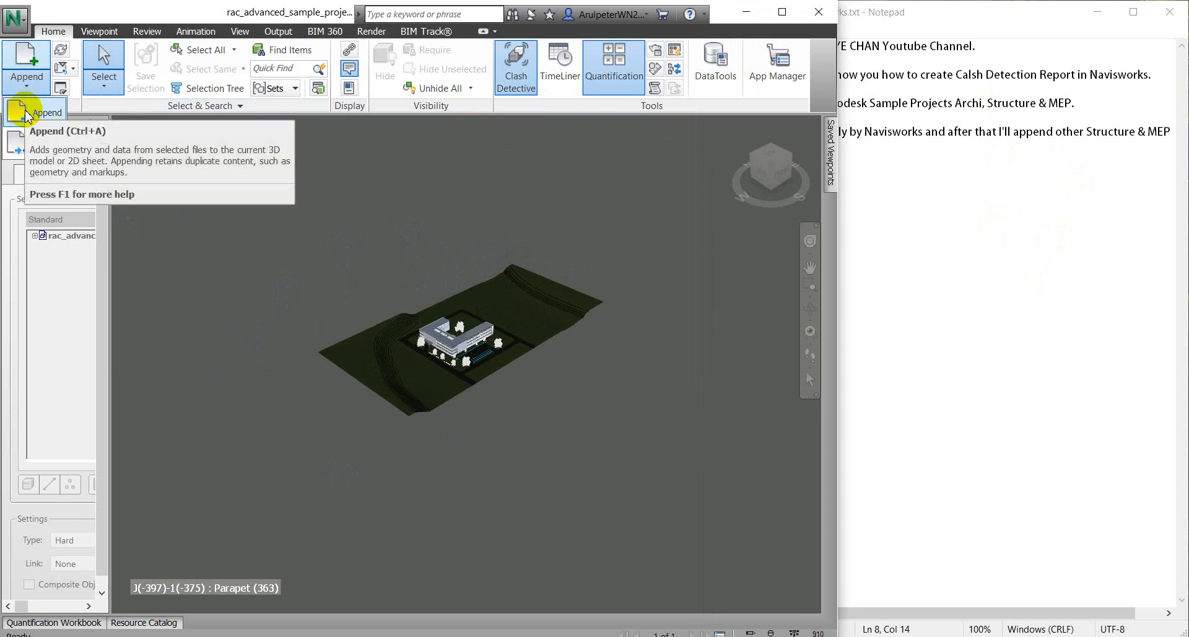
pyautogui.click(27, 117)
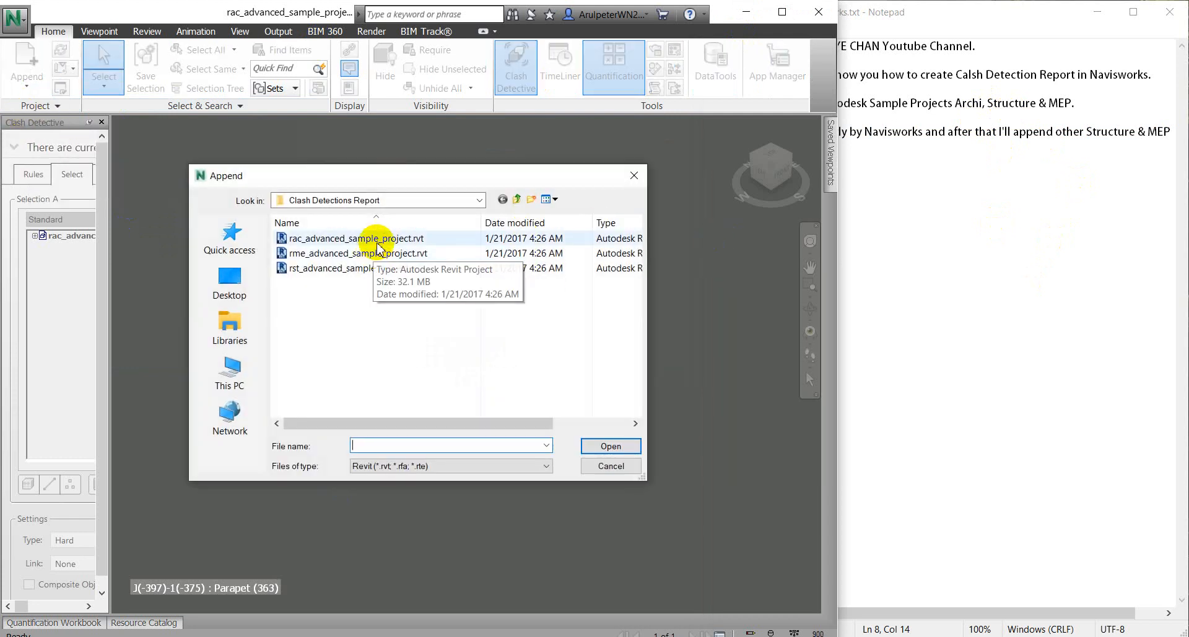
pyautogui.click(374, 268)
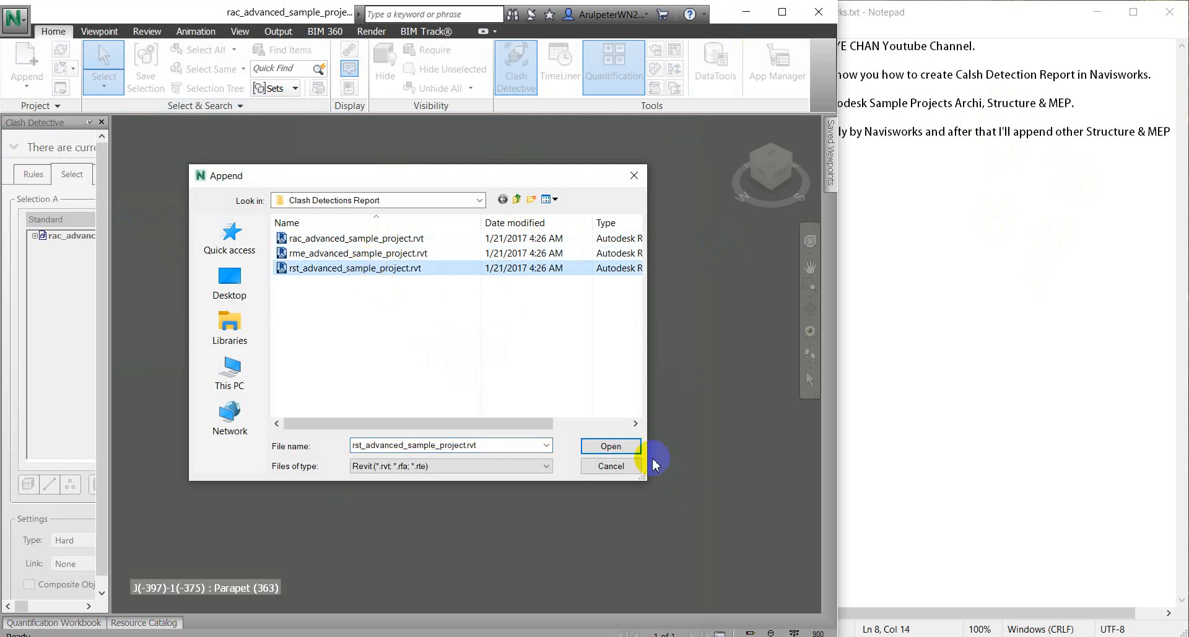
pyautogui.click(626, 449)
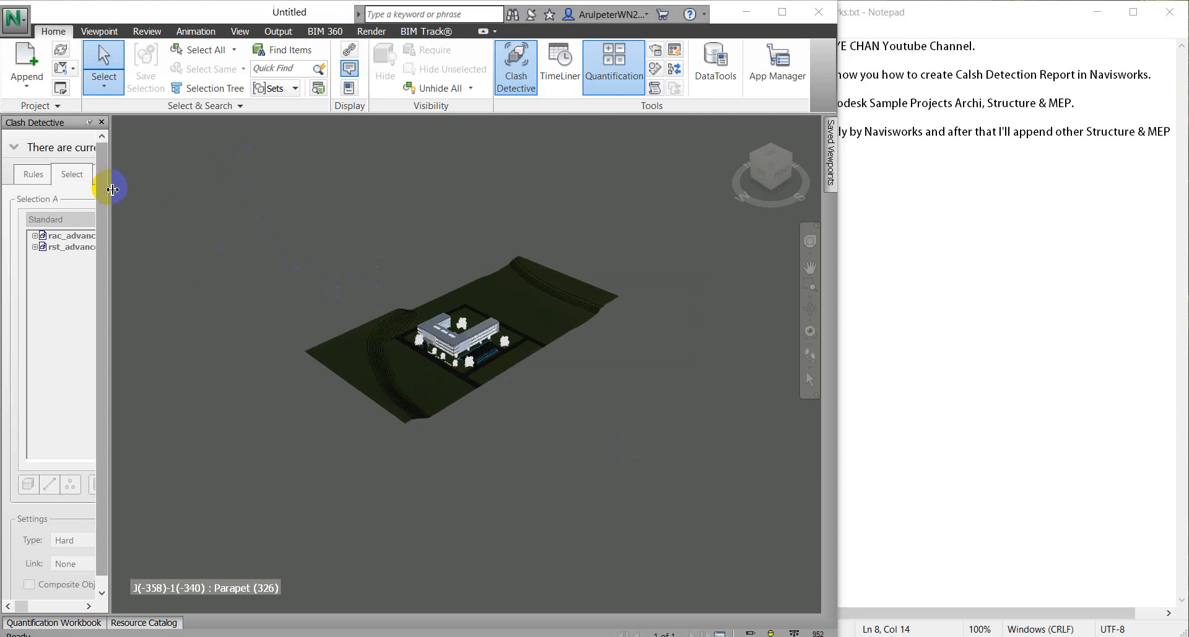
# Step: Widen the Clash Detective window and append the MEP model rme_advanced_sample_project.rvt to the project
pyautogui.moveTo(107, 180); pyautogui.dragTo(340, 173)
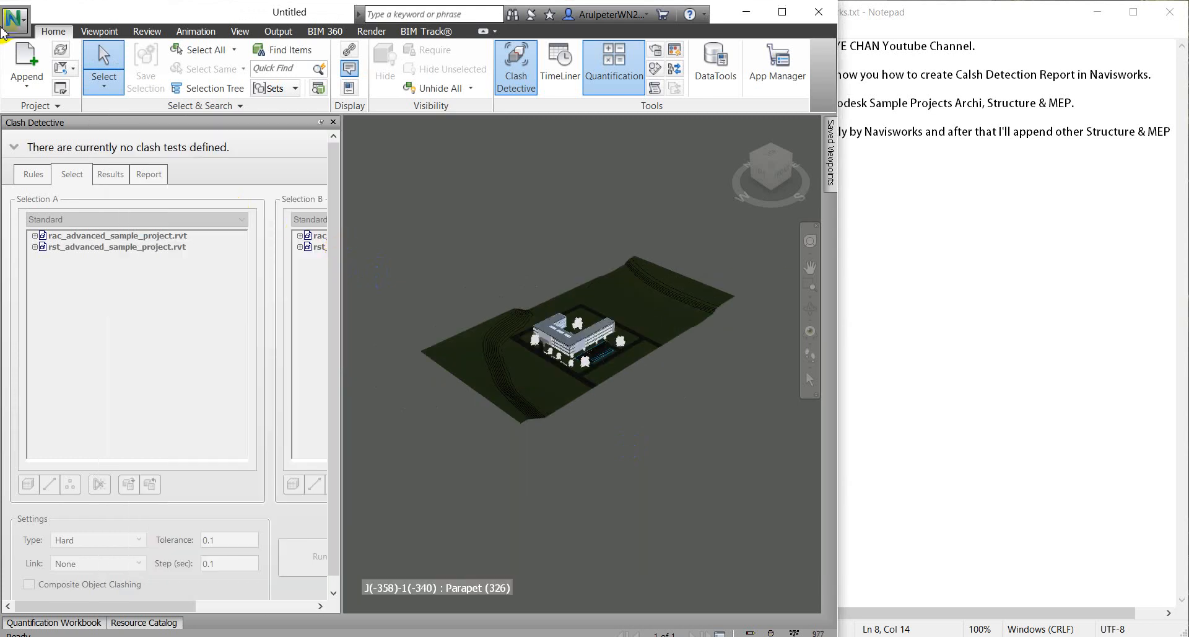
pyautogui.click(20, 85)
pyautogui.click(34, 121)
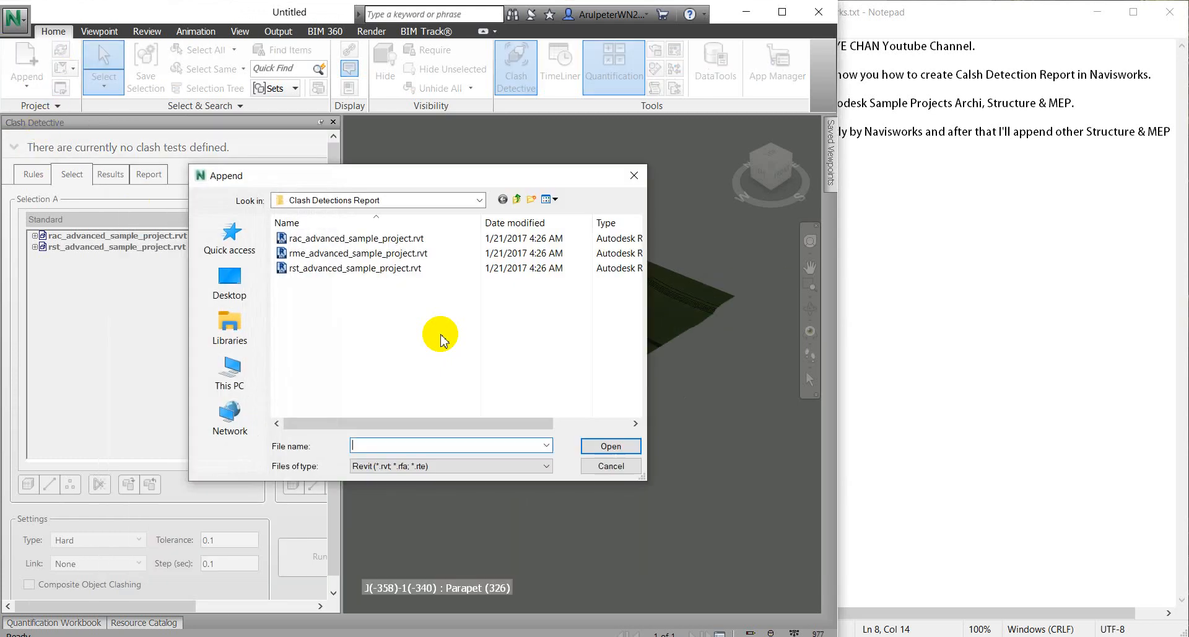
pyautogui.click(368, 253)
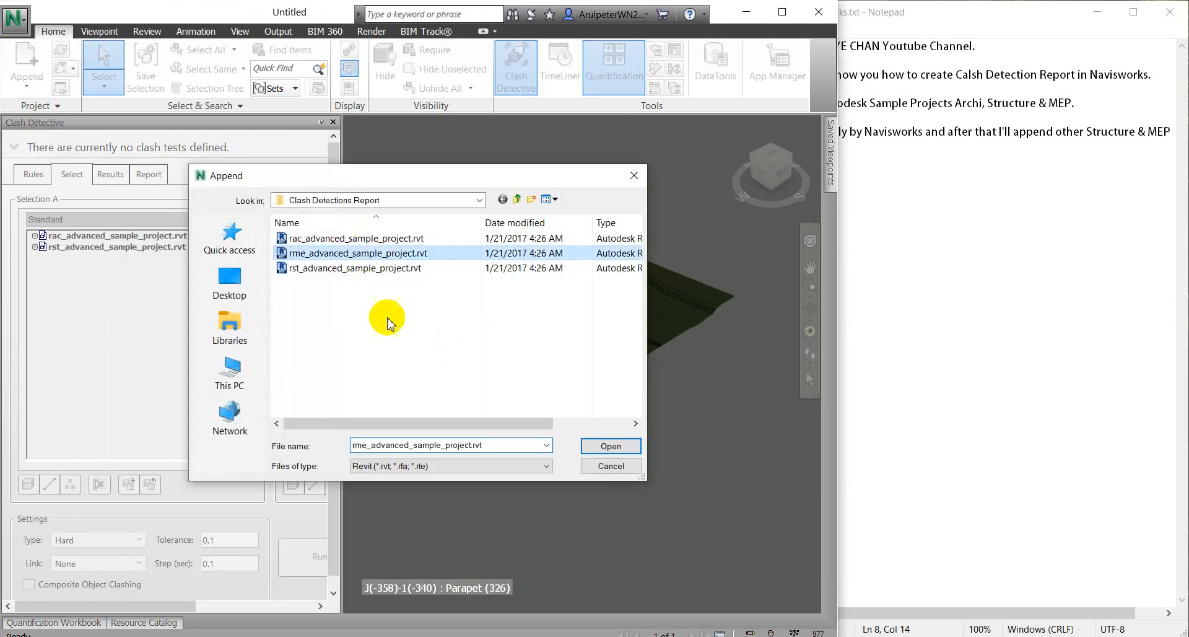
pyautogui.click(611, 445)
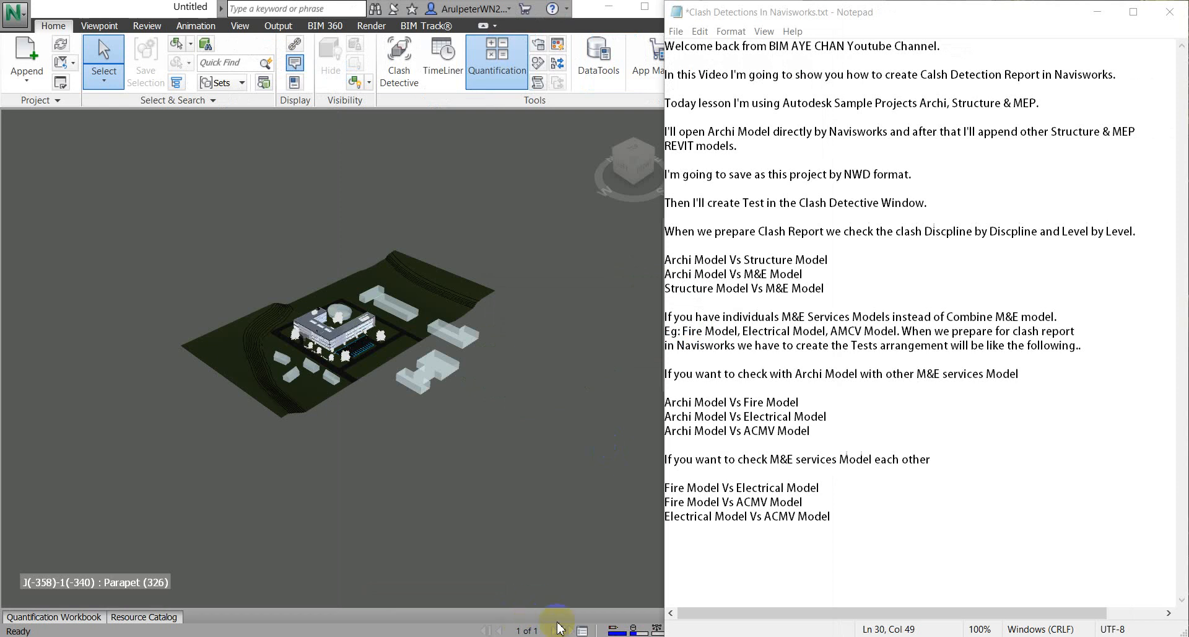
# Step: Select the large mass blocks beside the site, maximize the Navisworks window and show the Properties window
pyautogui.click(479, 427)
pyautogui.scroll(2, 239, 353)
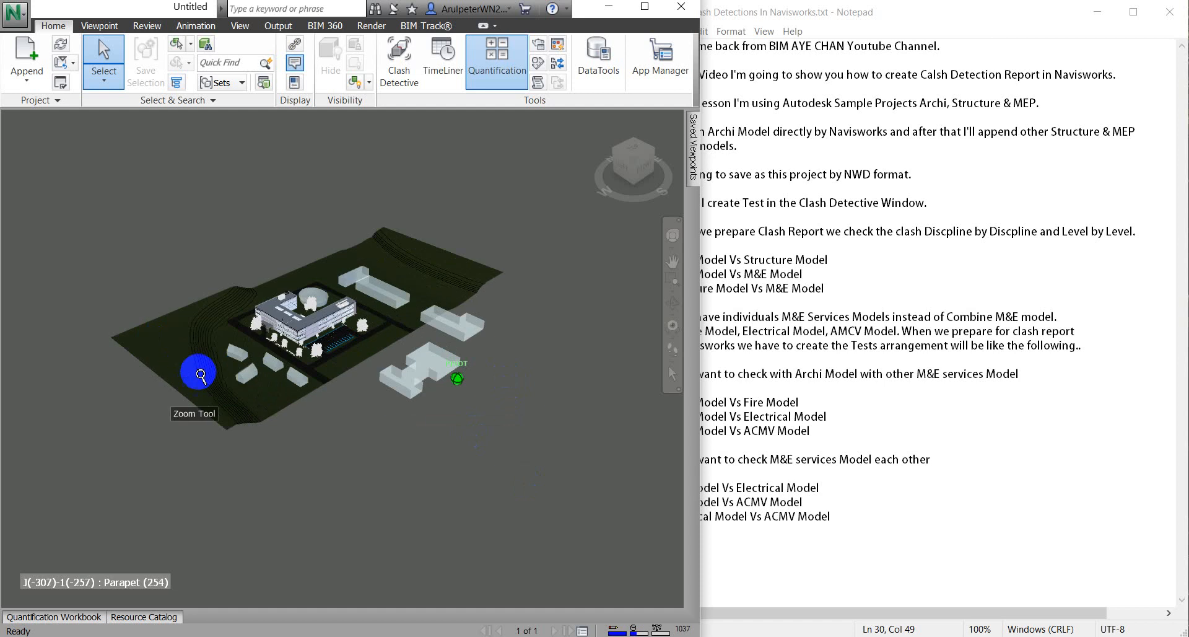
pyautogui.scroll(1, 417, 252)
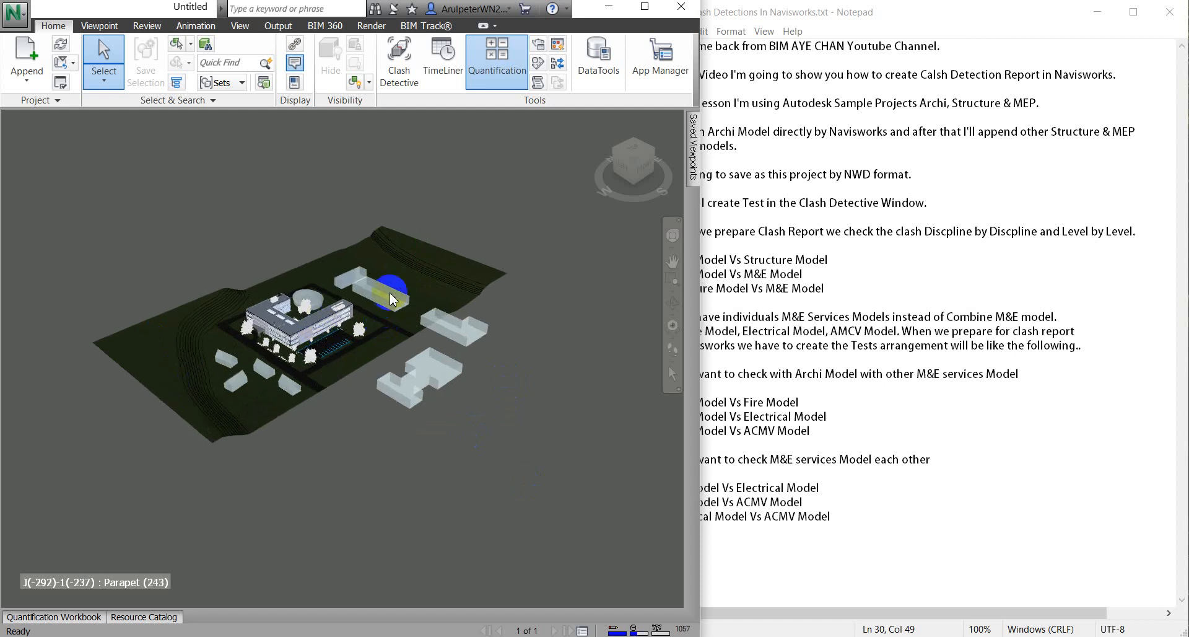
pyautogui.click(391, 303)
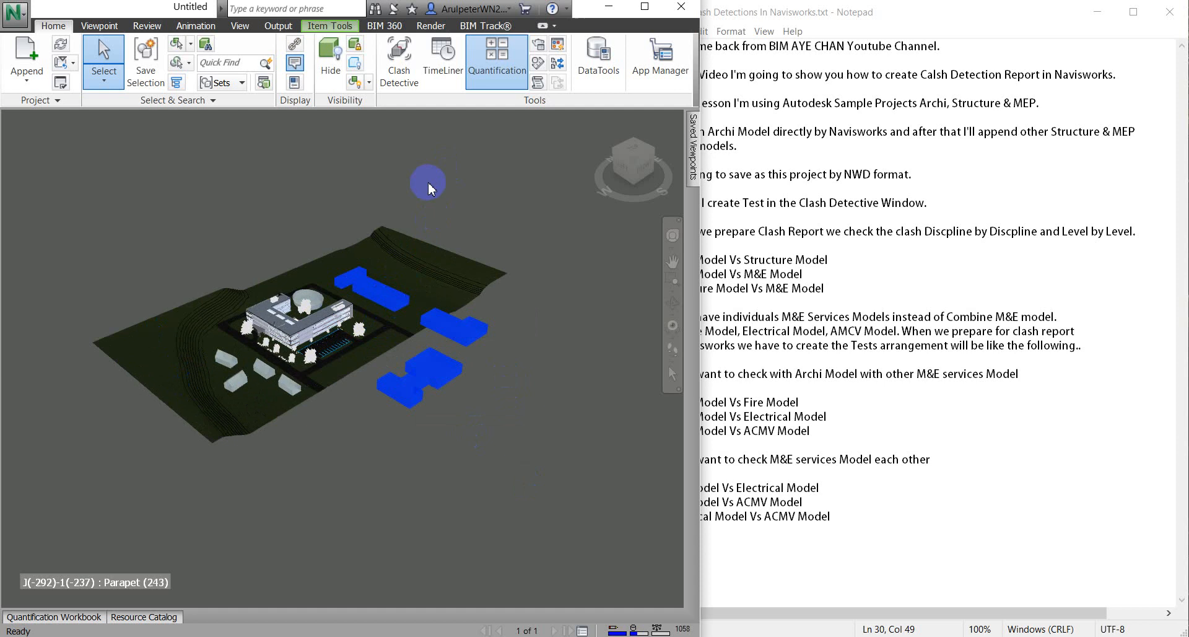
pyautogui.click(645, 7)
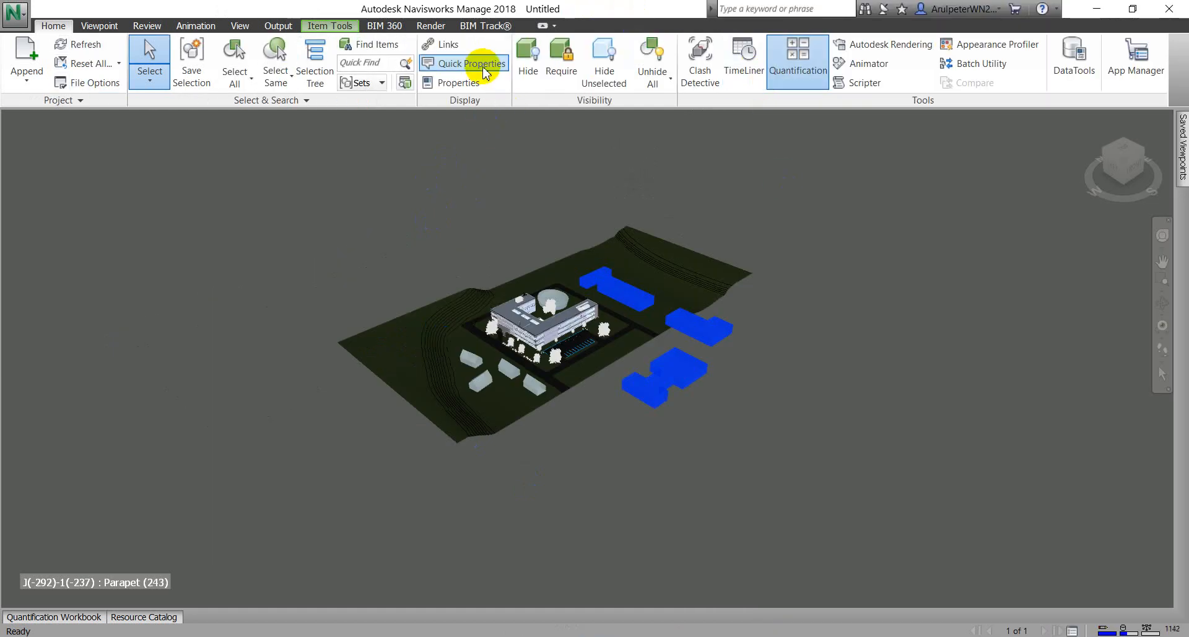
pyautogui.click(470, 84)
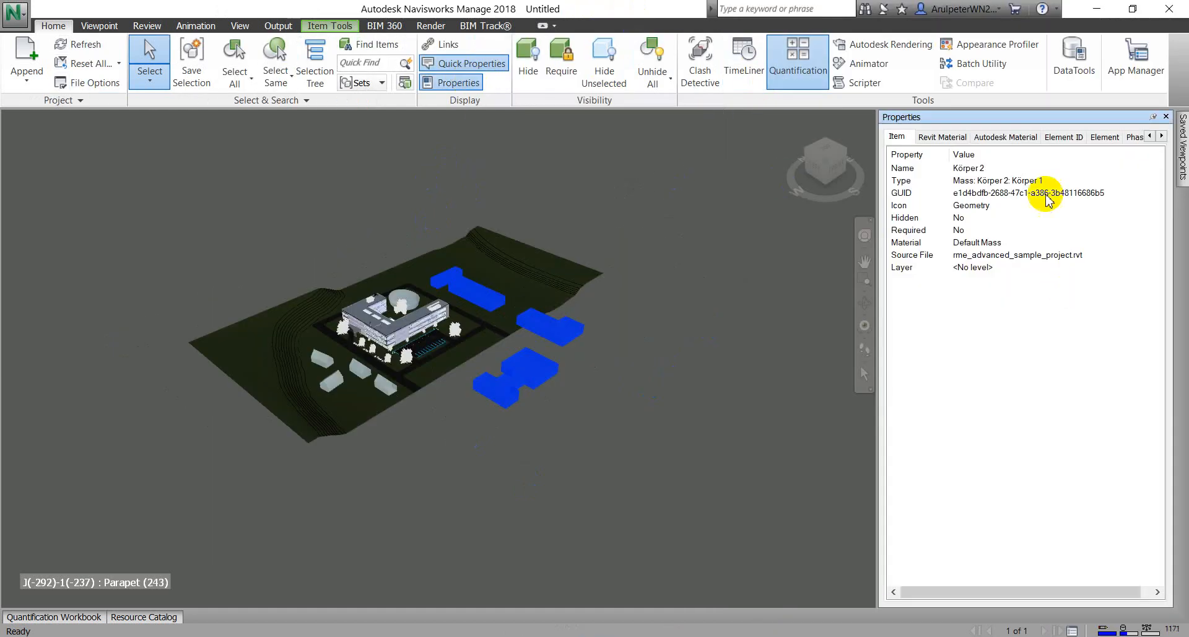
# Step: Reselect the Körper 2 mass, extend the selection to items of the same type and save it as the set Korper
pyautogui.click(751, 403)
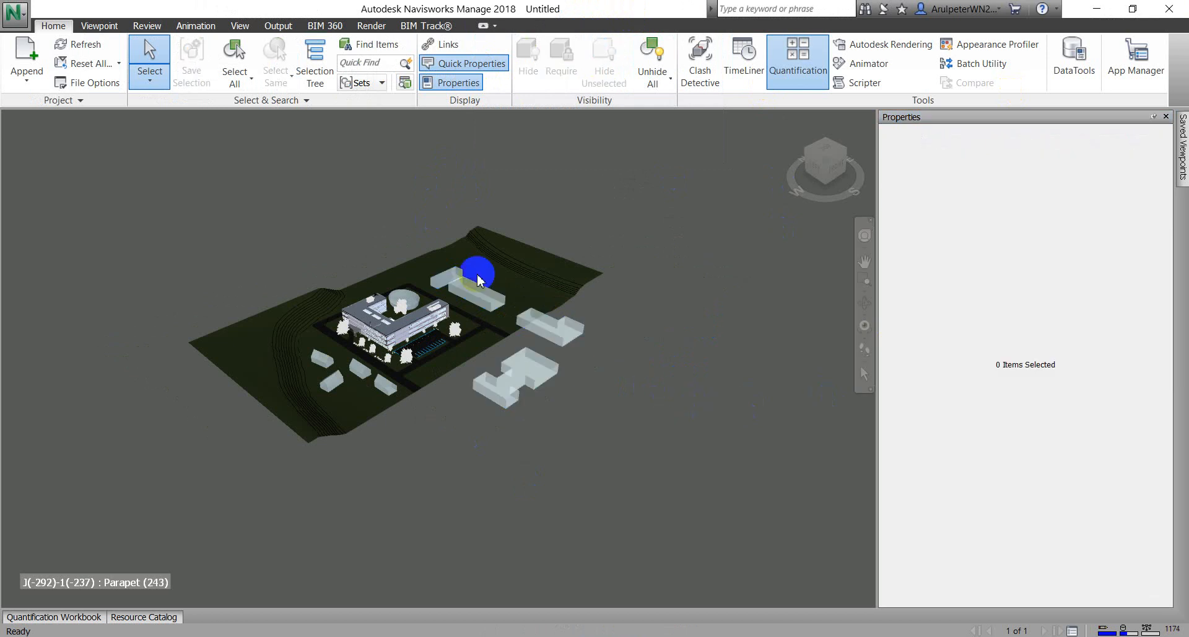
pyautogui.click(570, 340)
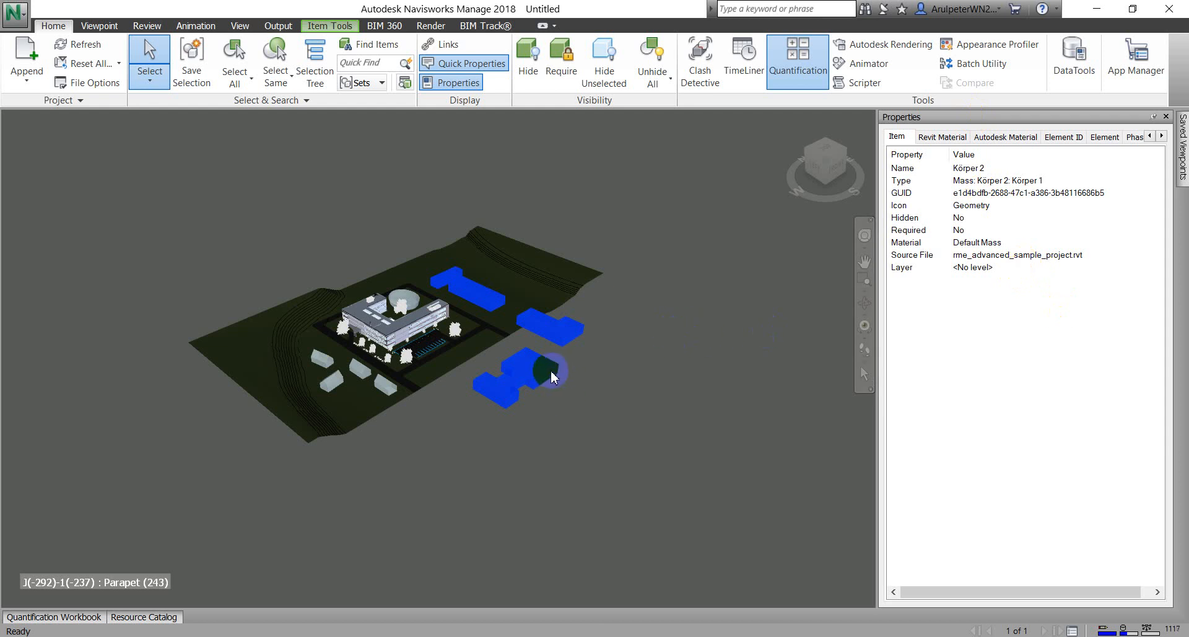
pyautogui.moveTo(553, 377)
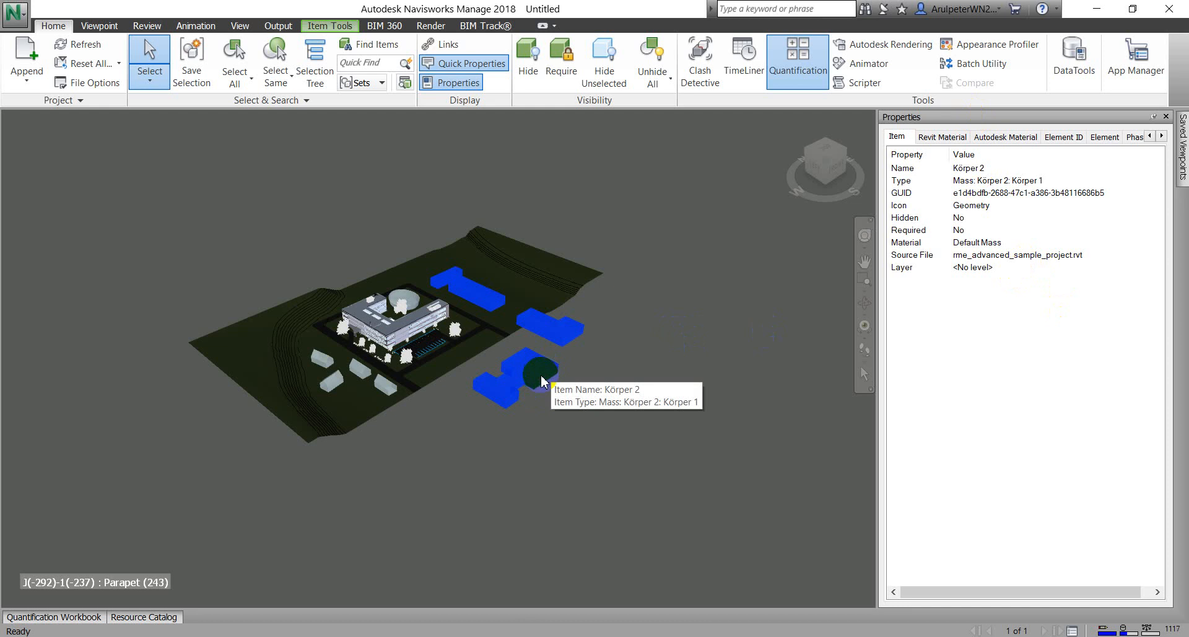
pyautogui.click(282, 83)
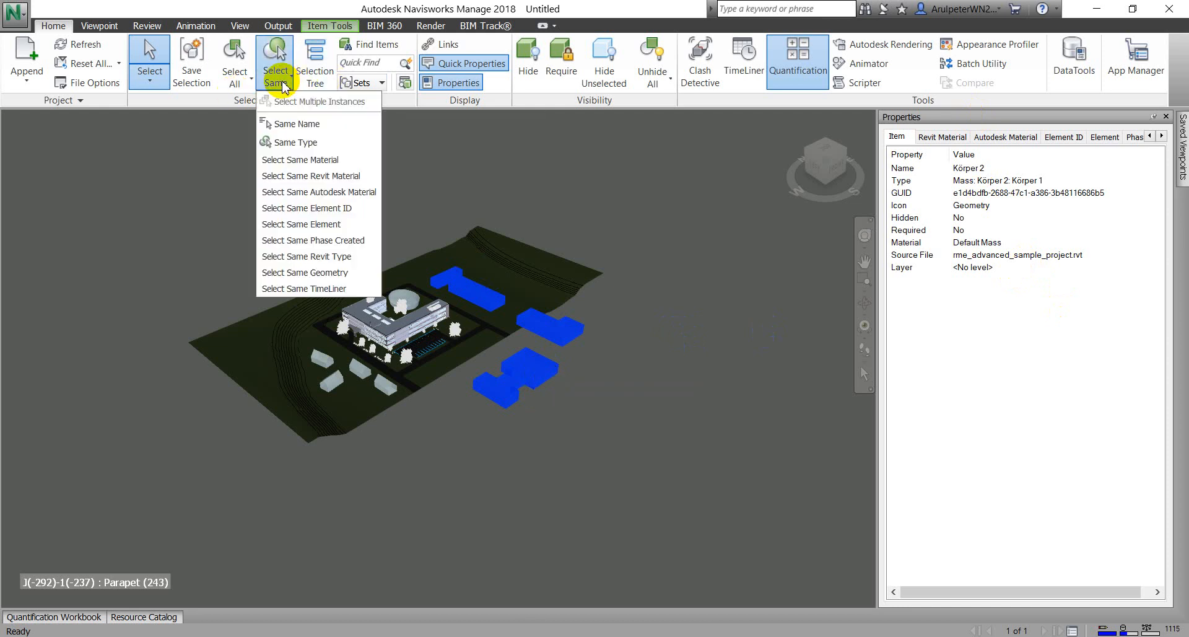
pyautogui.click(291, 143)
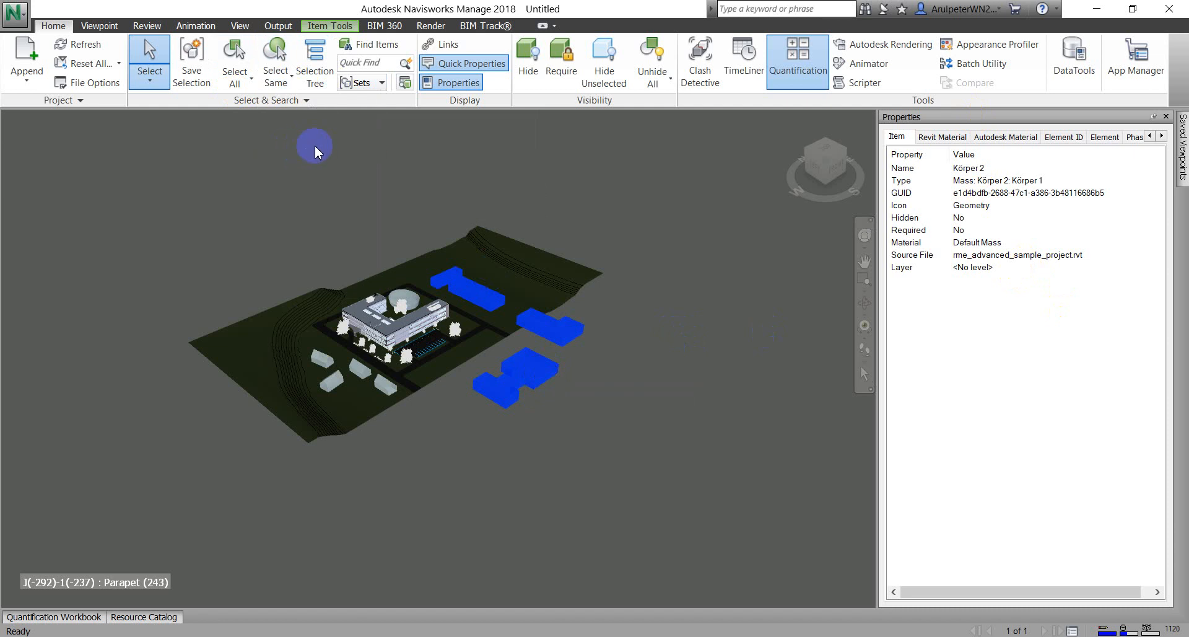
pyautogui.click(187, 59)
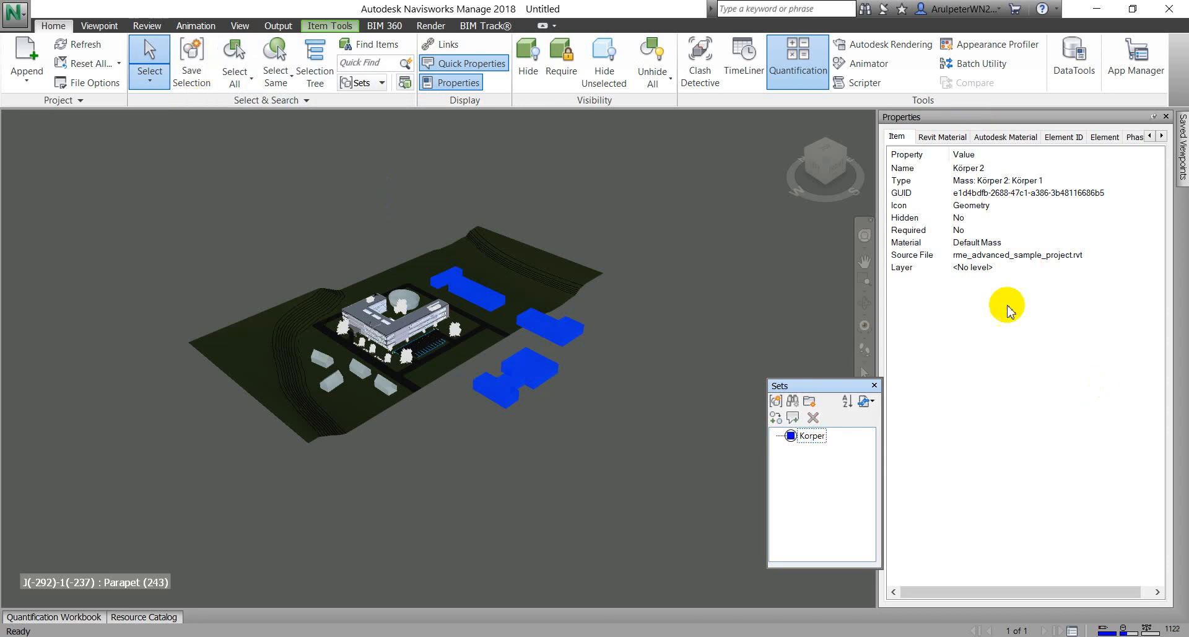
# Step: Dock the Sets window beside the Properties window and hide the selected Korper mass blocks
pyautogui.moveTo(835, 392); pyautogui.dragTo(1158, 359)
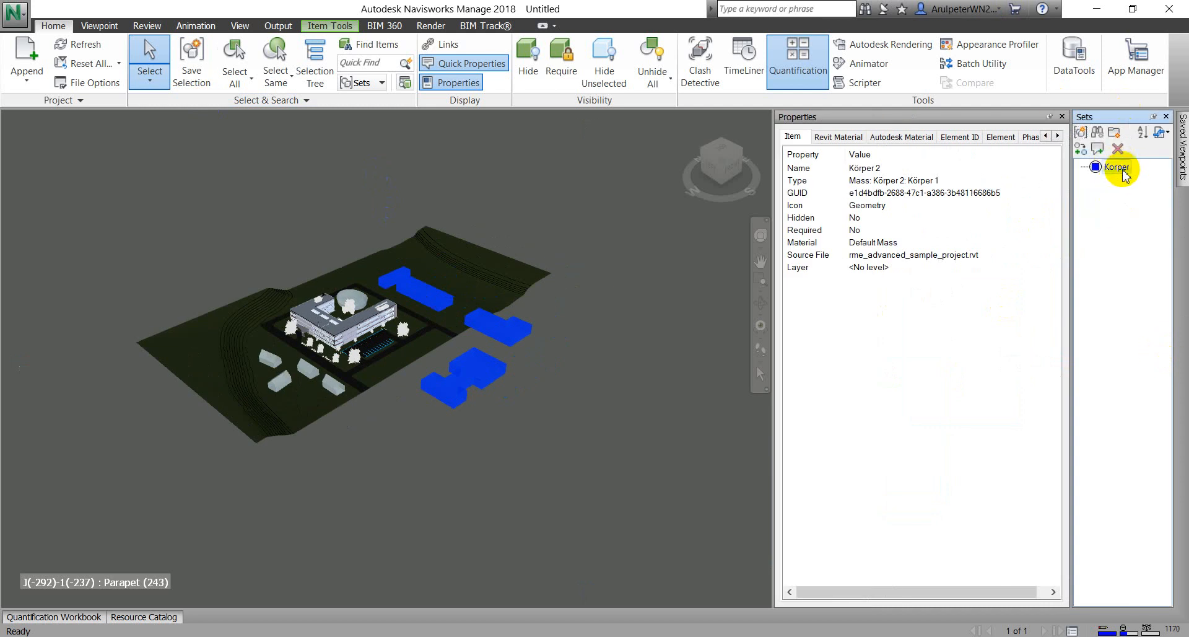
pyautogui.click(530, 65)
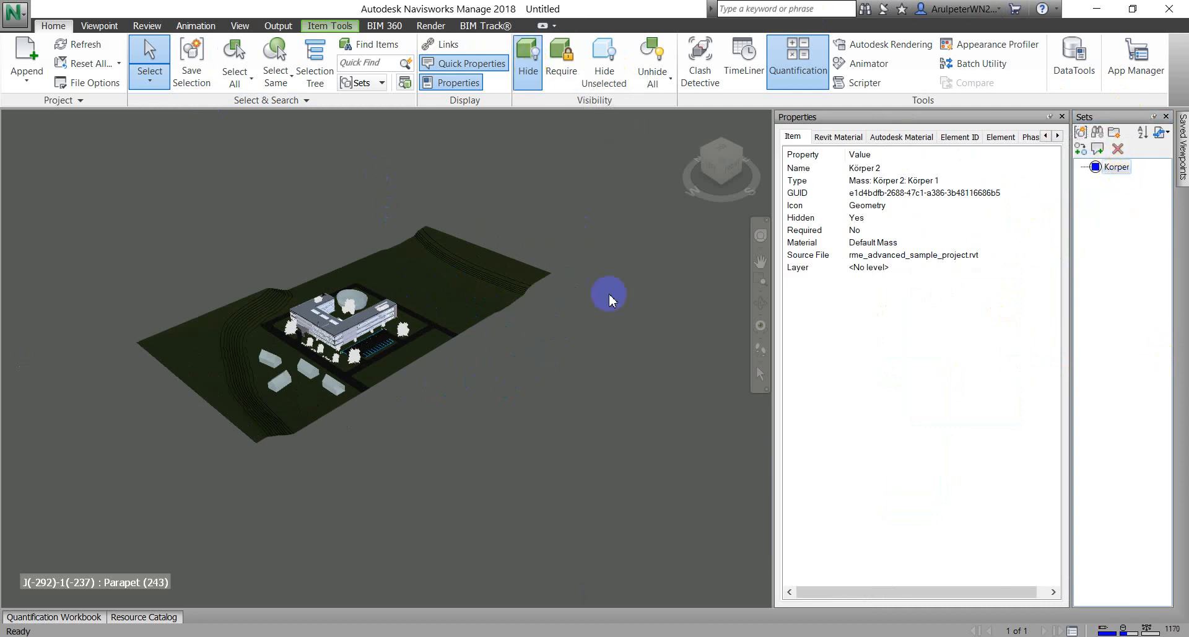
pyautogui.click(610, 300)
# Step: Select one small Giebel mass near the building, extend the selection to the same type and save it as set 02
pyautogui.scroll(1, 266, 335)
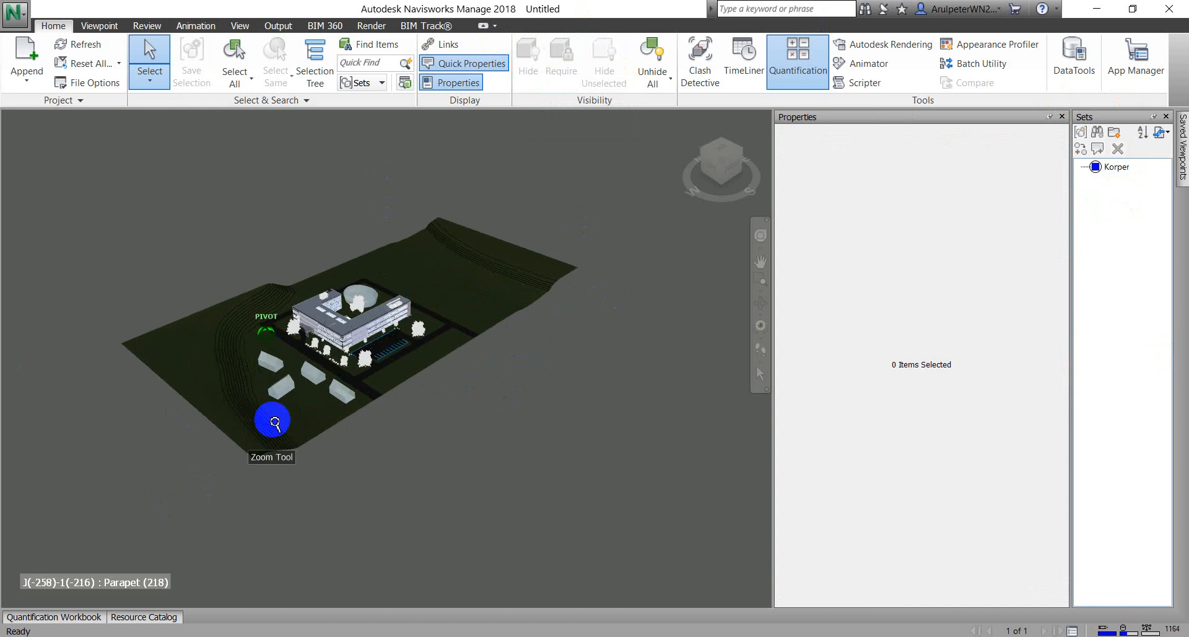
pyautogui.click(290, 388)
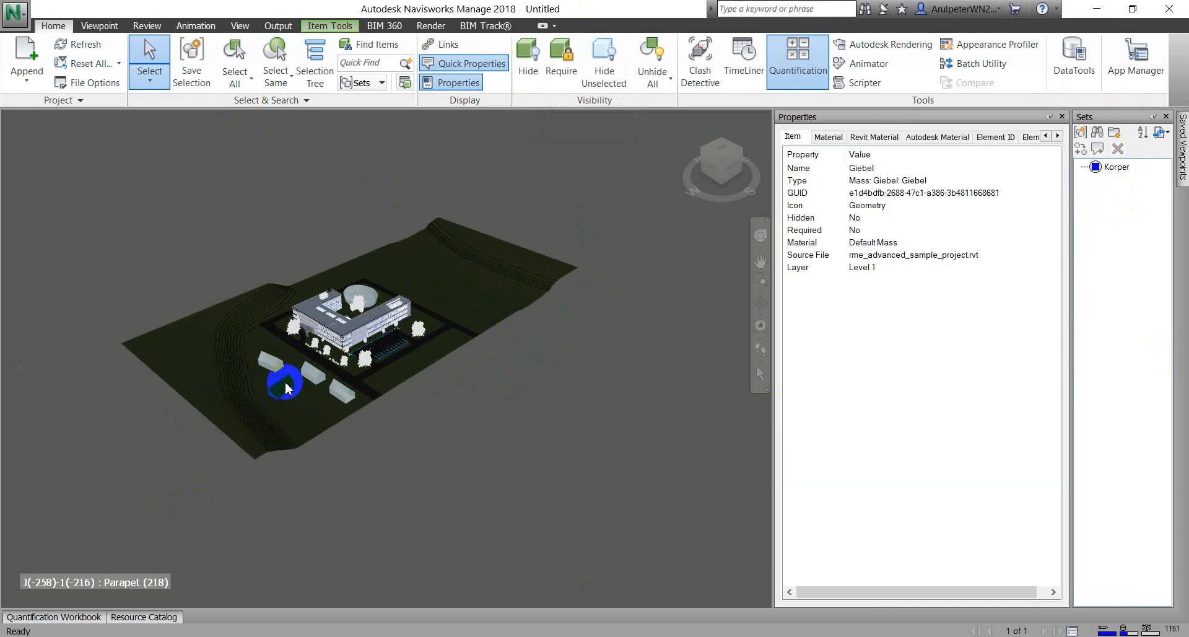
pyautogui.click(237, 87)
pyautogui.click(276, 77)
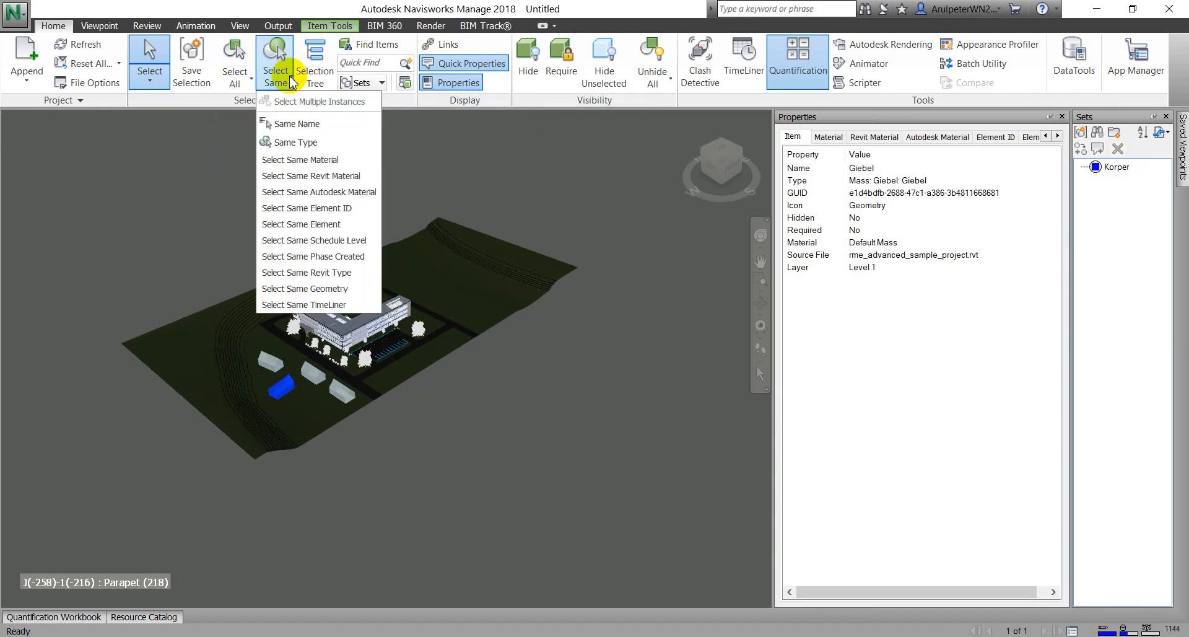
pyautogui.click(306, 147)
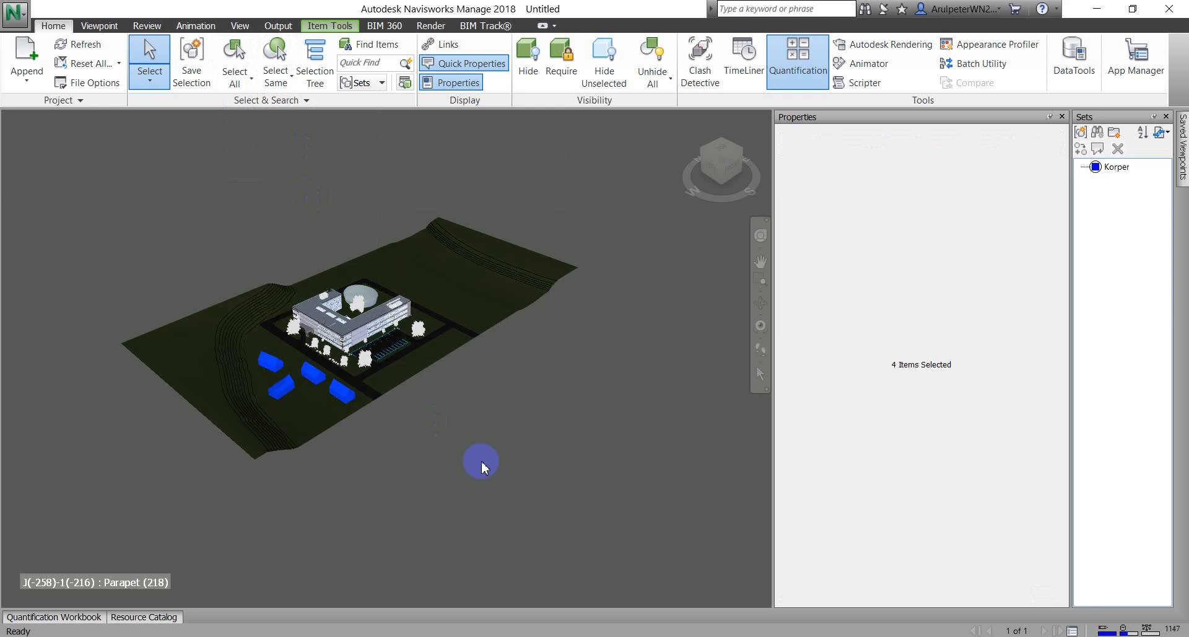
pyautogui.click(192, 60)
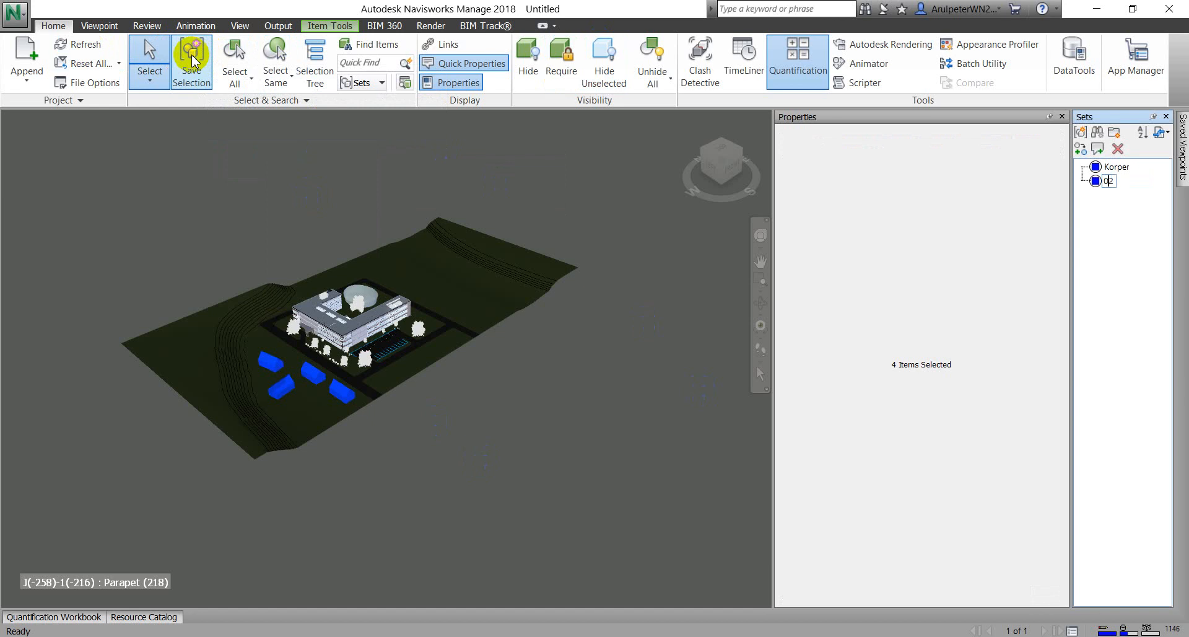
# Step: Check the name of the small mass and rename selection set 02 to Giebel
pyautogui.click(283, 389)
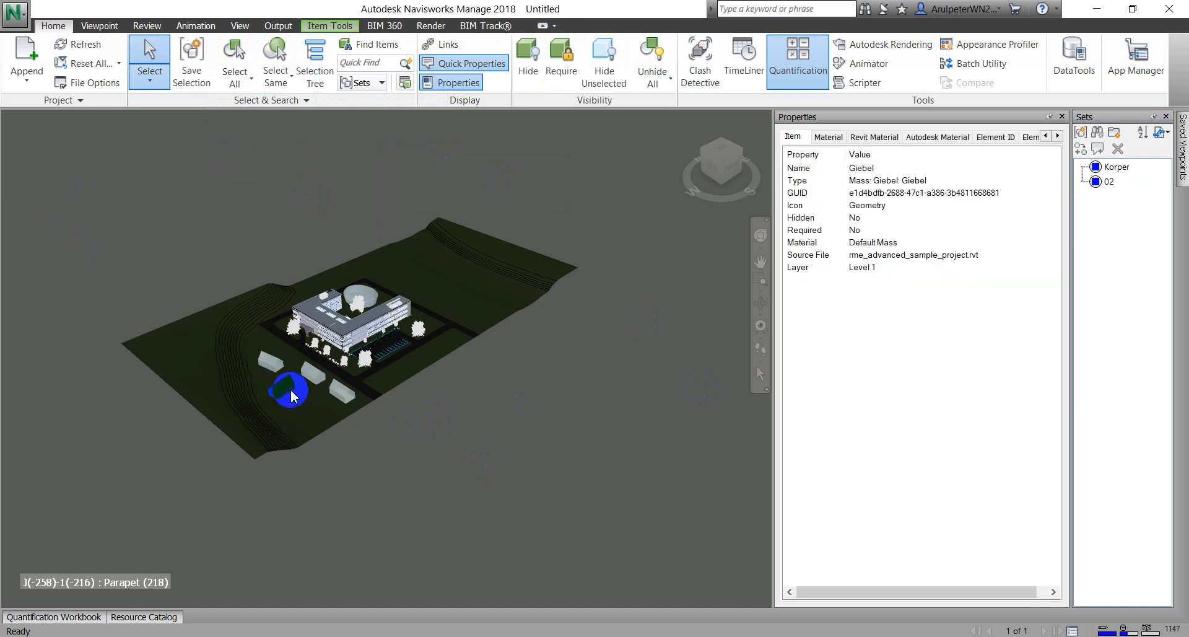
pyautogui.click(1111, 187)
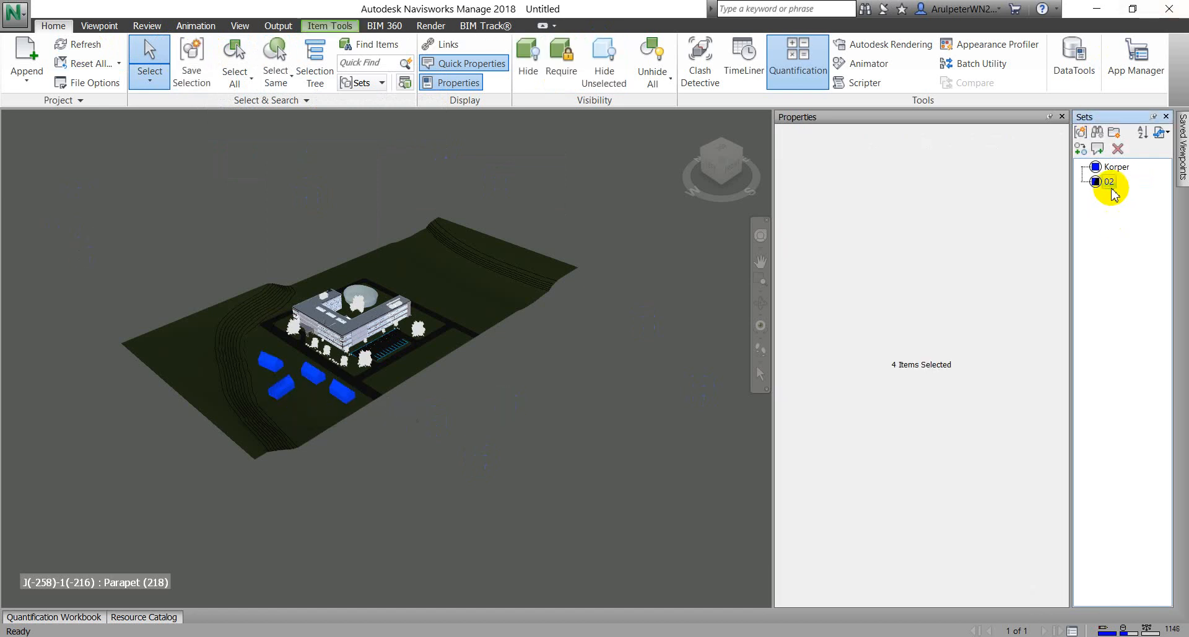
pyautogui.rightClick(1111, 194)
pyautogui.click(1023, 248)
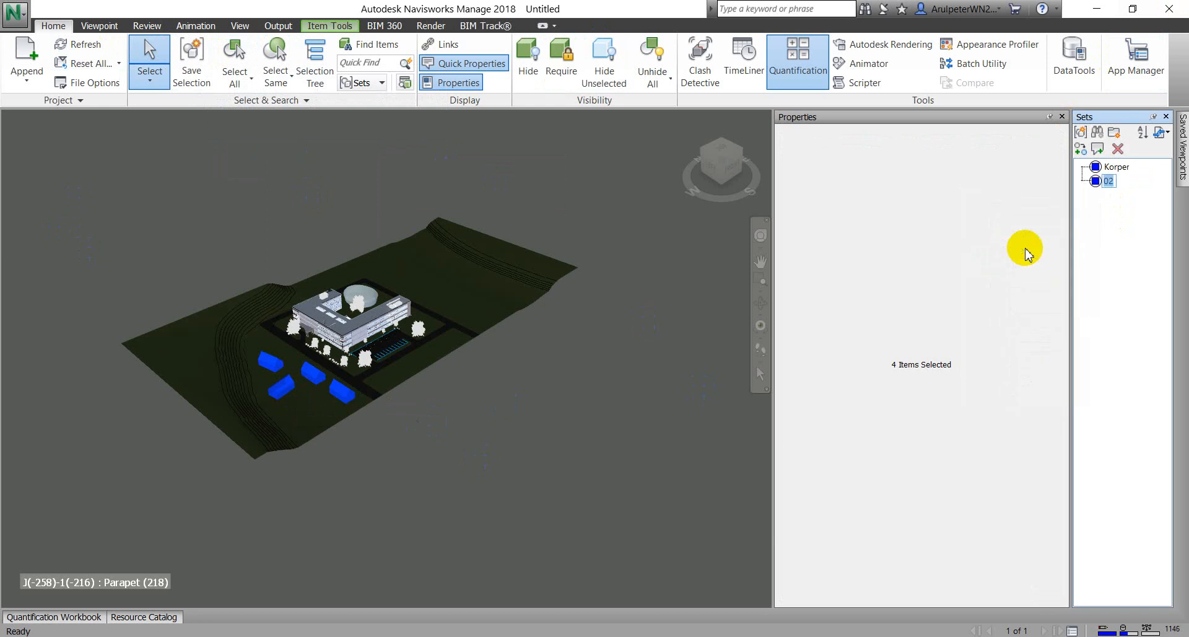
pyautogui.press('Return')
# Step: Select the masses through the Giebel set, hide them and clear the selection
pyautogui.click(708, 299)
pyautogui.click(1115, 180)
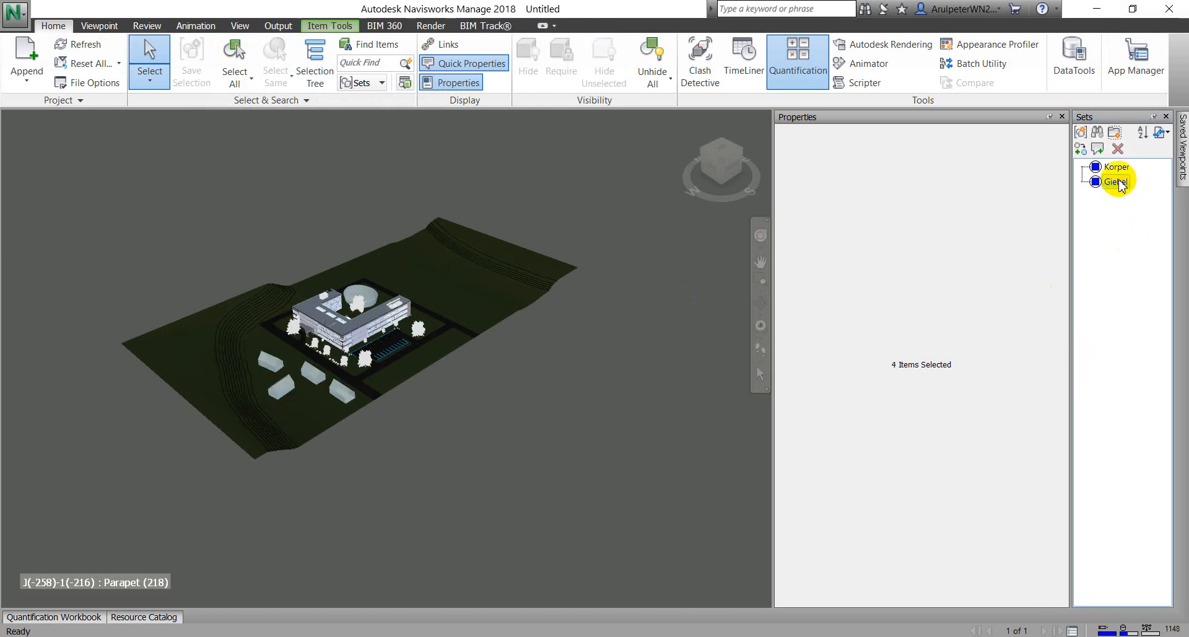
pyautogui.click(525, 52)
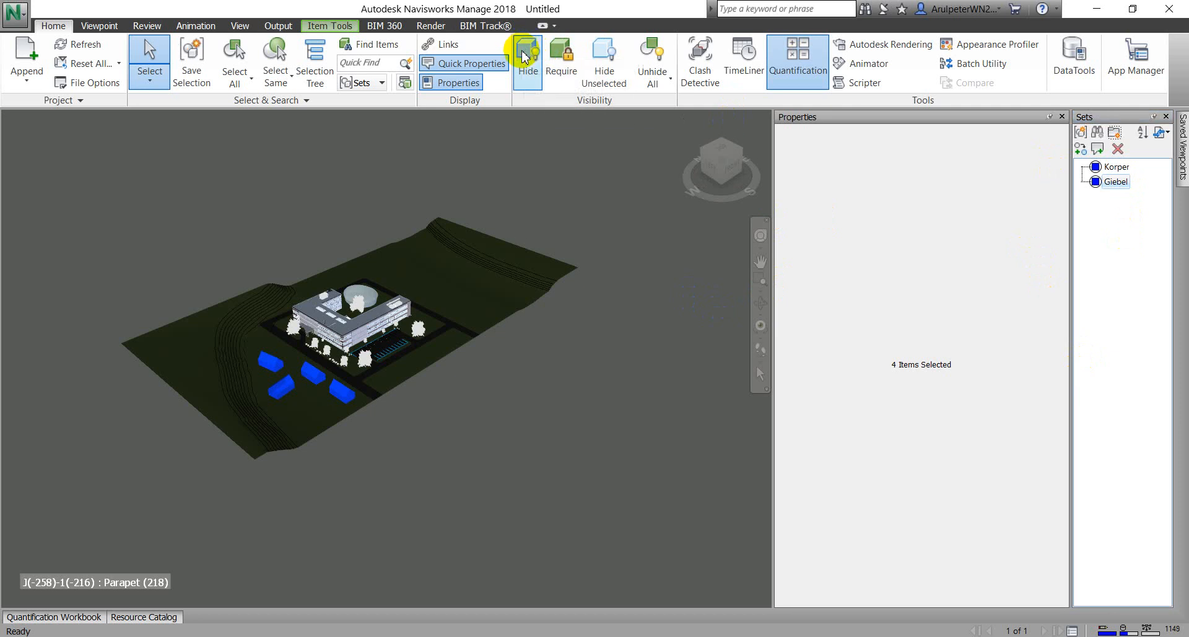
pyautogui.click(645, 207)
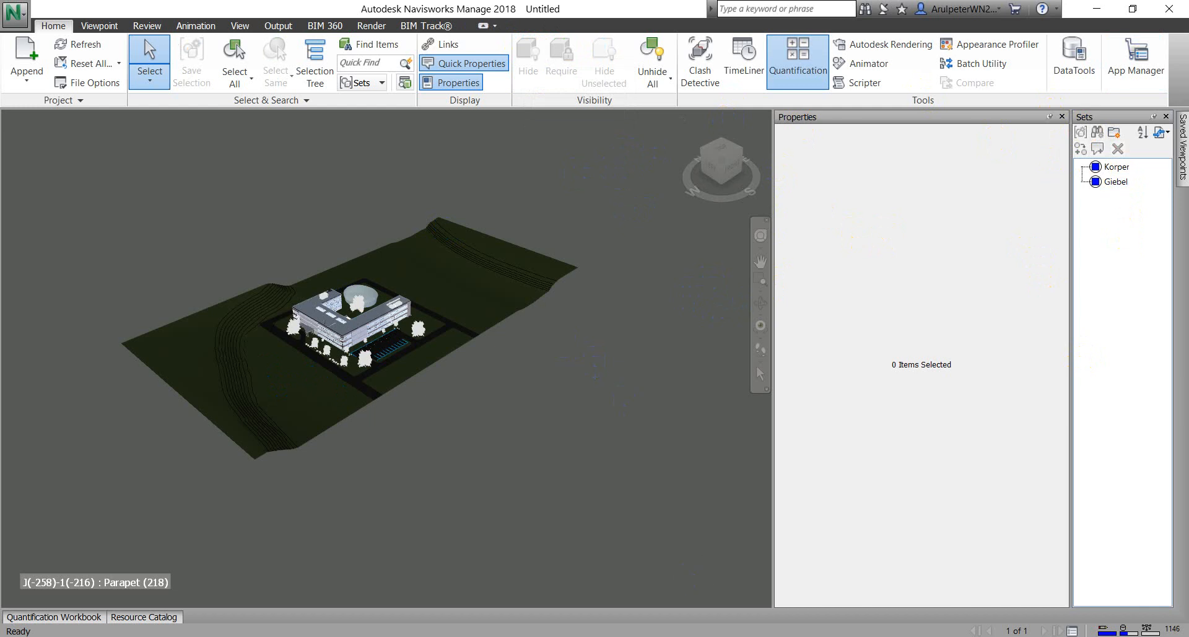
pyautogui.click(667, 332)
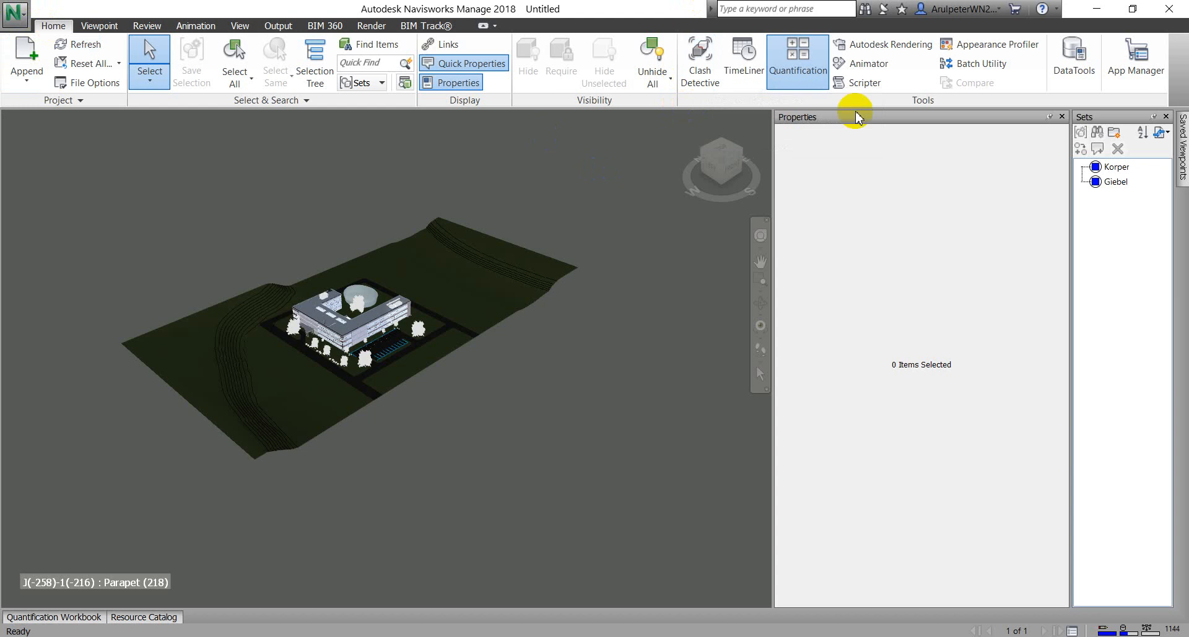
# Step: Open the Clash Detective window and toggle its display off and on again
pyautogui.click(692, 64)
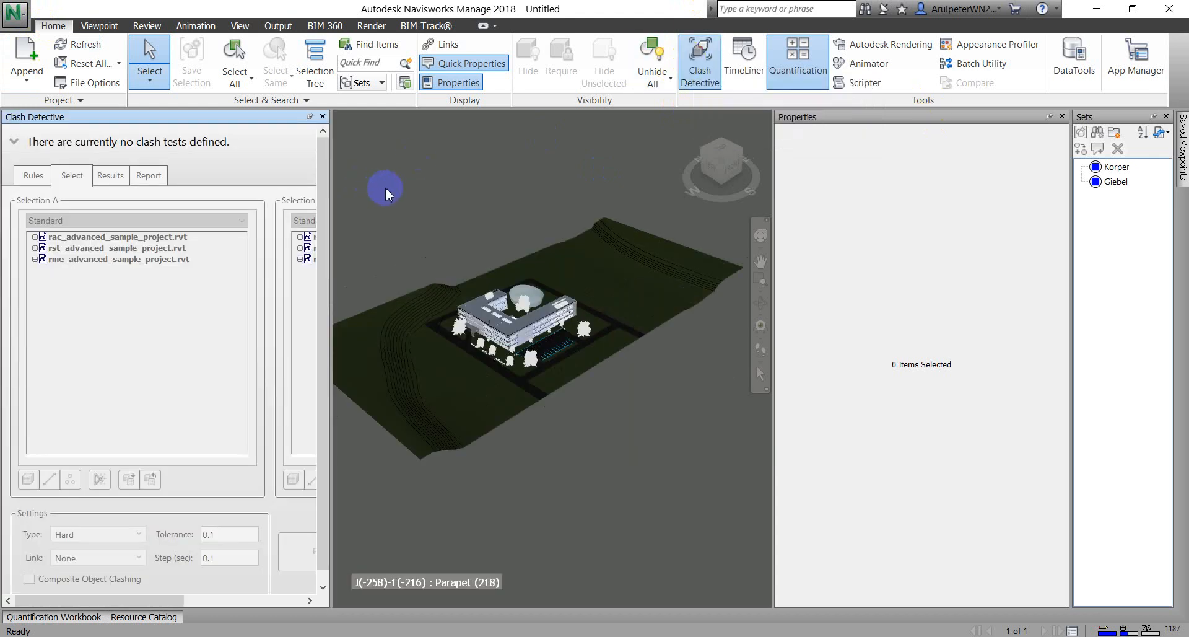
pyautogui.click(241, 26)
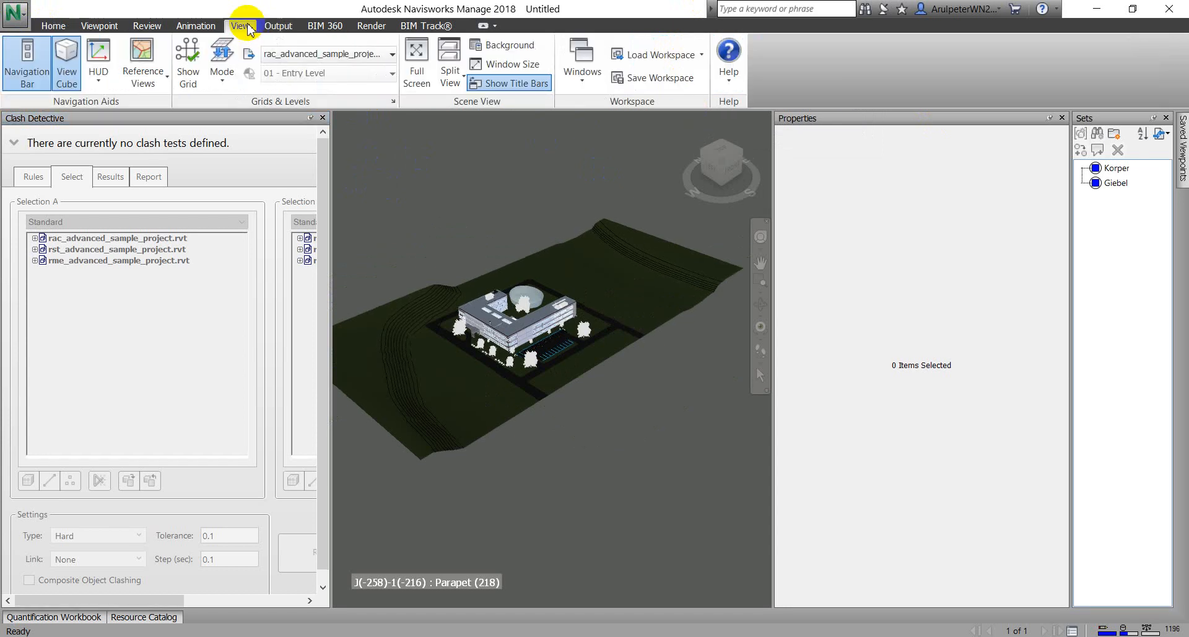
pyautogui.click(582, 69)
pyautogui.click(567, 102)
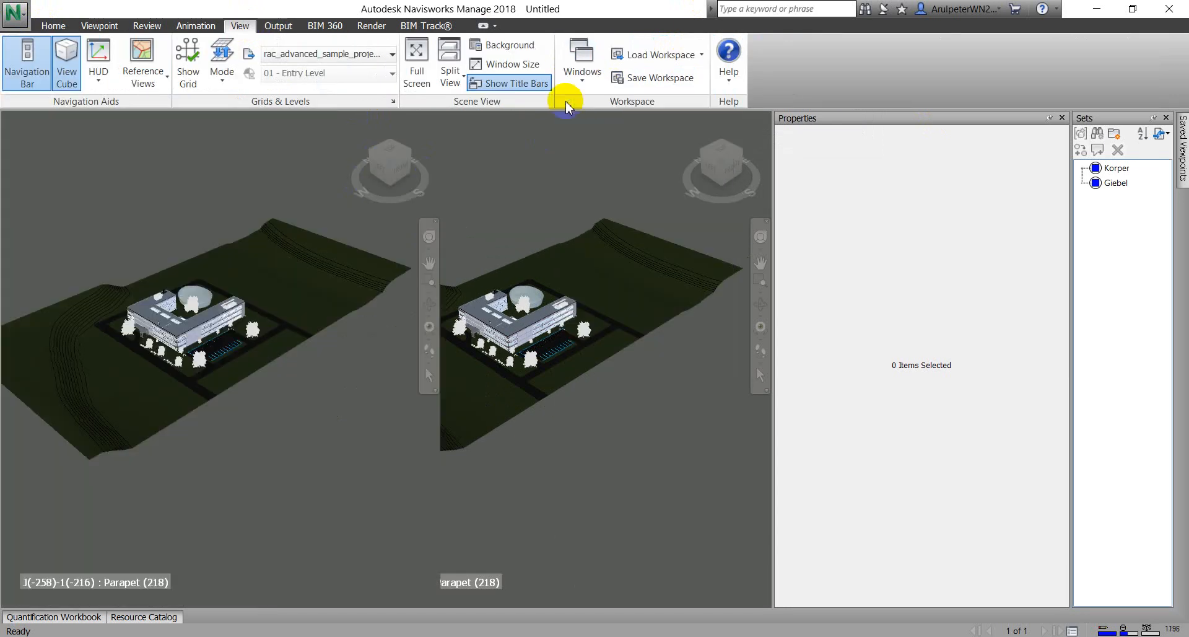
pyautogui.click(577, 81)
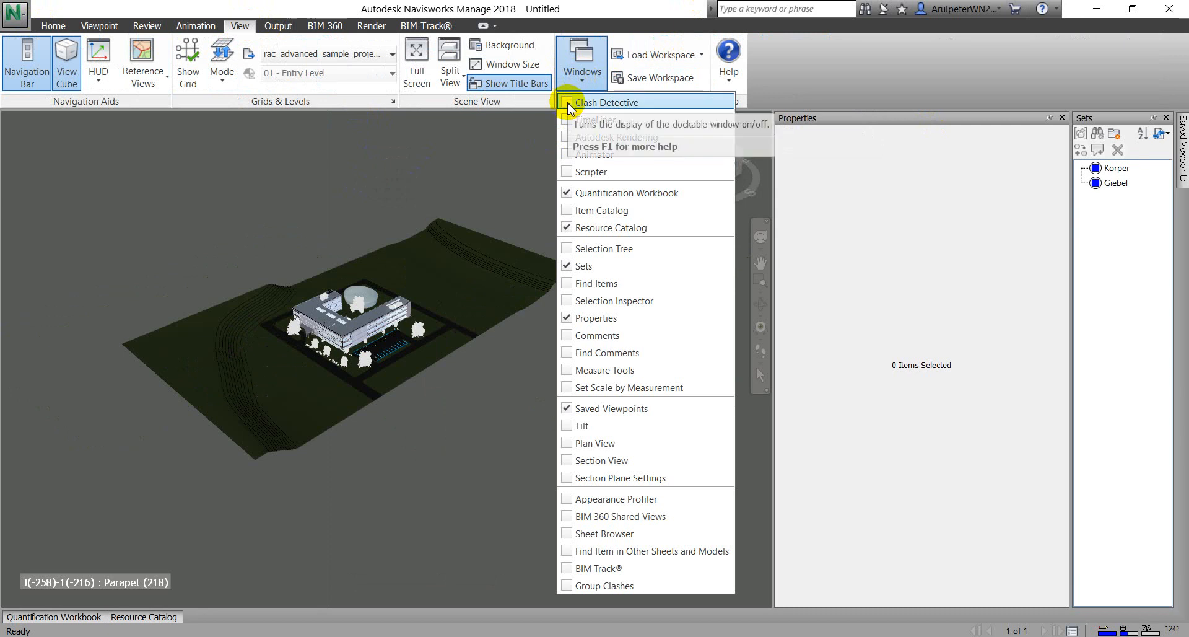
pyautogui.click(568, 104)
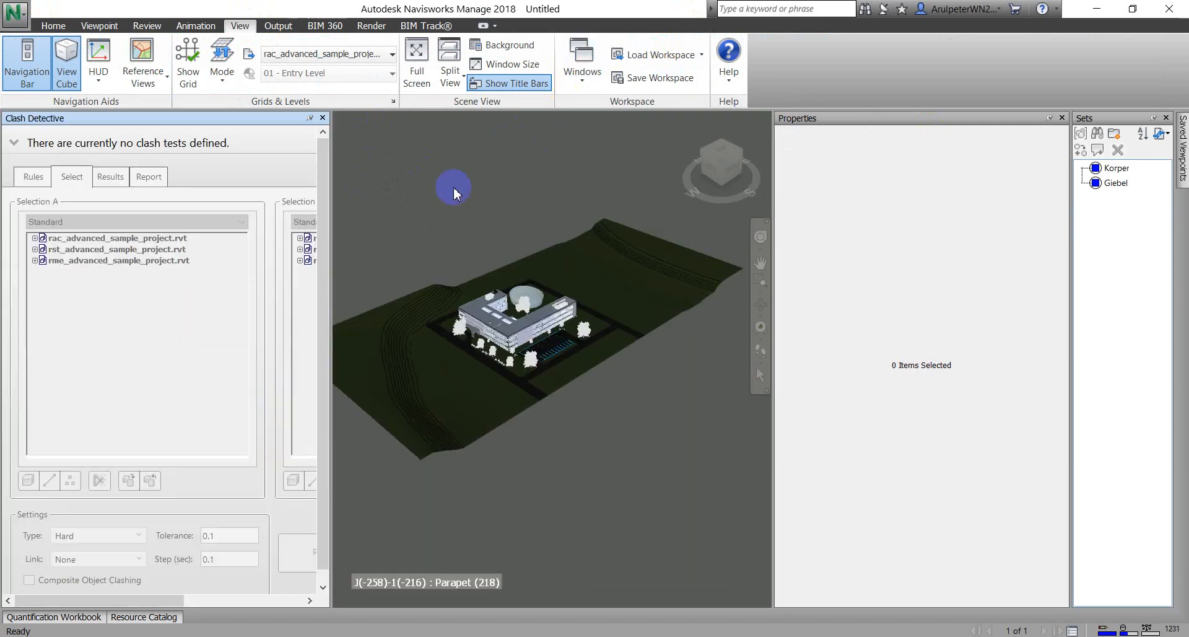
# Step: Widen the Clash Detective window to show both selections and close the Properties and Sets windows
pyautogui.moveTo(330, 175); pyautogui.dragTo(621, 195)
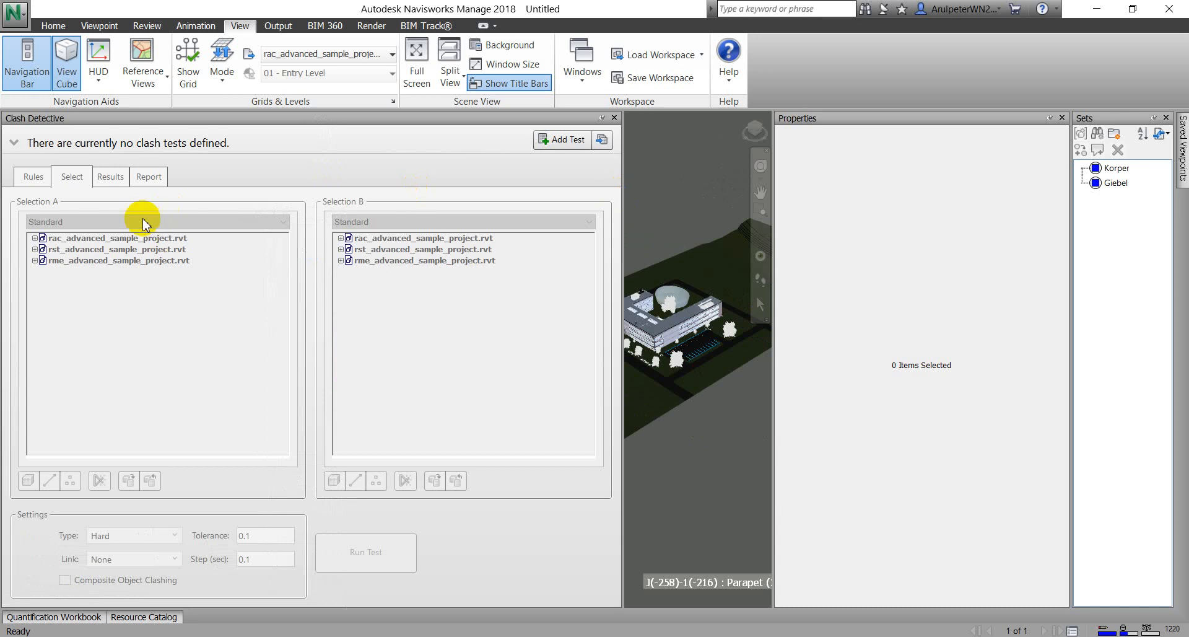
pyautogui.click(1061, 118)
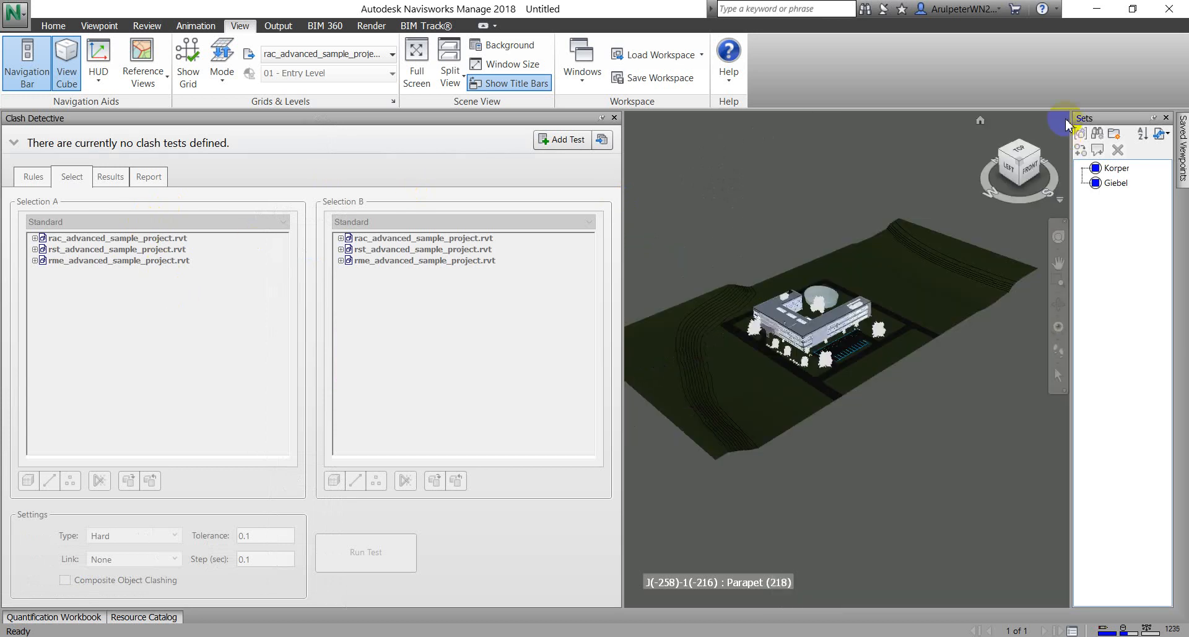
pyautogui.click(1165, 118)
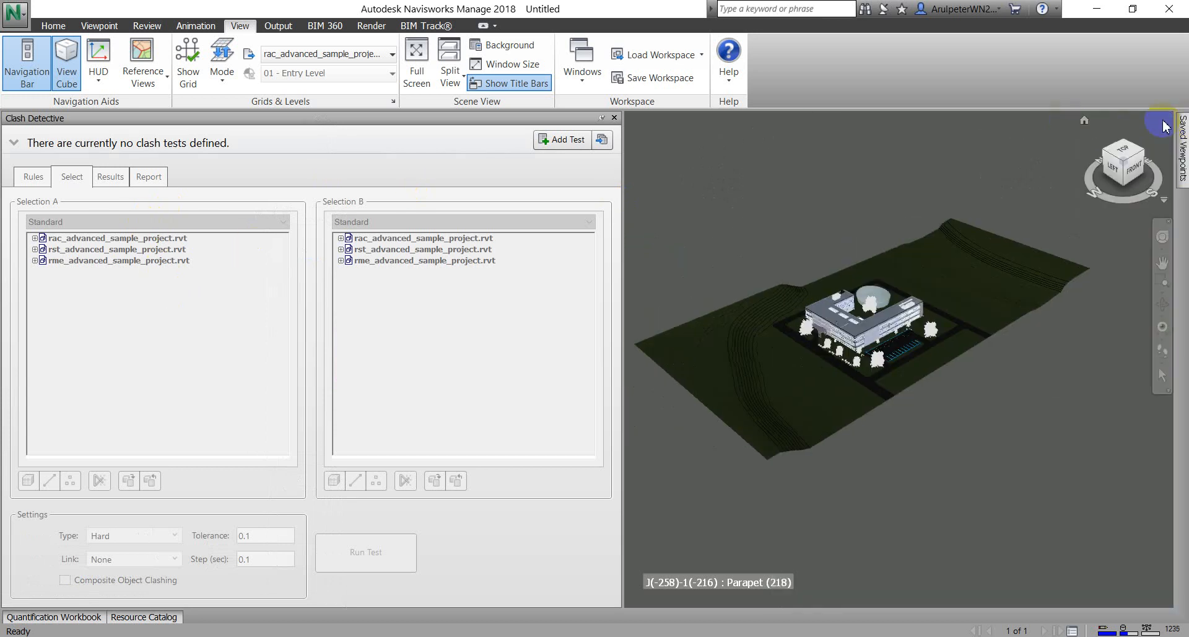
pyautogui.click(239, 313)
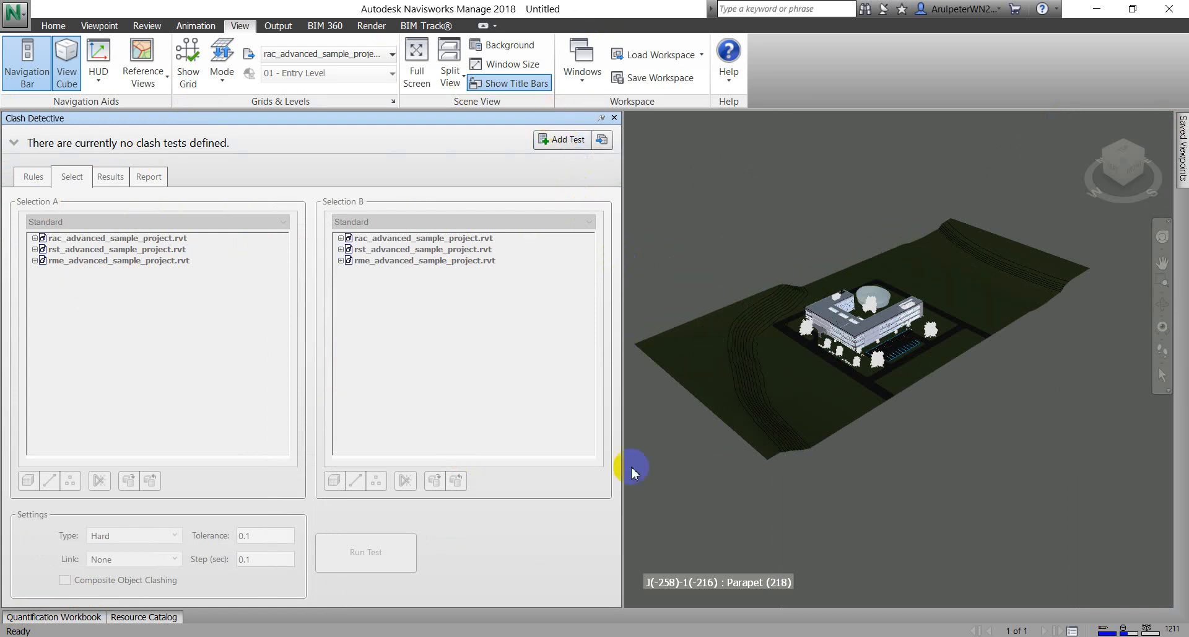
# Step: Switch to the Notepad file Clash Detections In Navisworks.txt to consult the clash test notes
pyautogui.hotkey('alt', 'Tab')
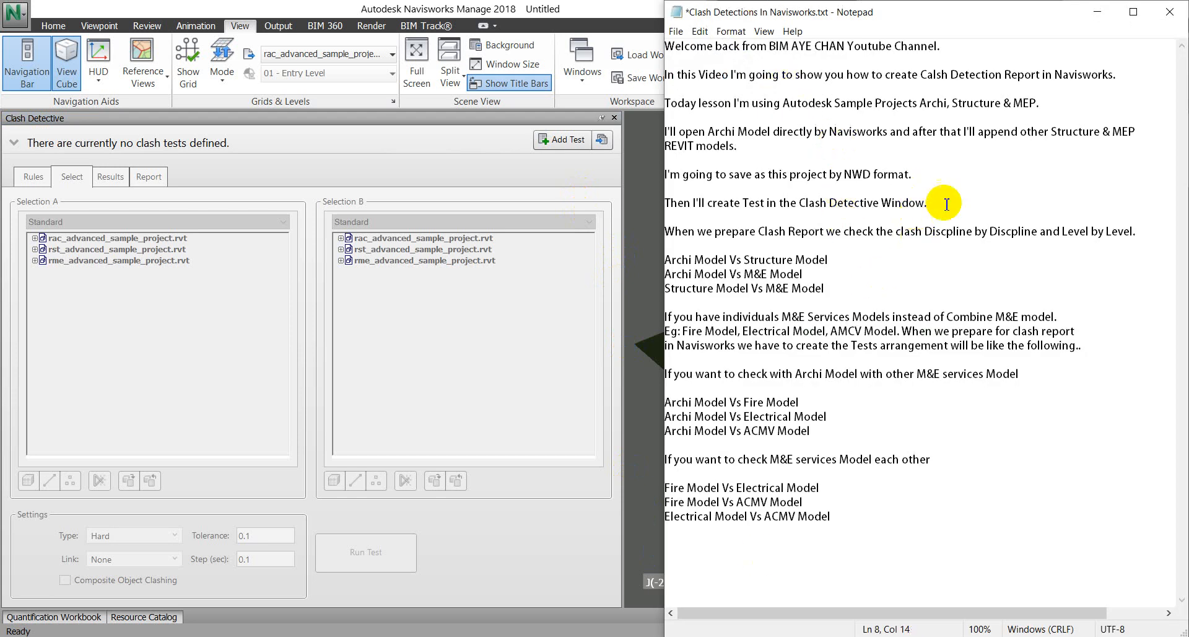
# Step: Examine the notes on checking clashes discipline by discipline and level by level, highlighting the three main model pairings
pyautogui.click(1156, 245)
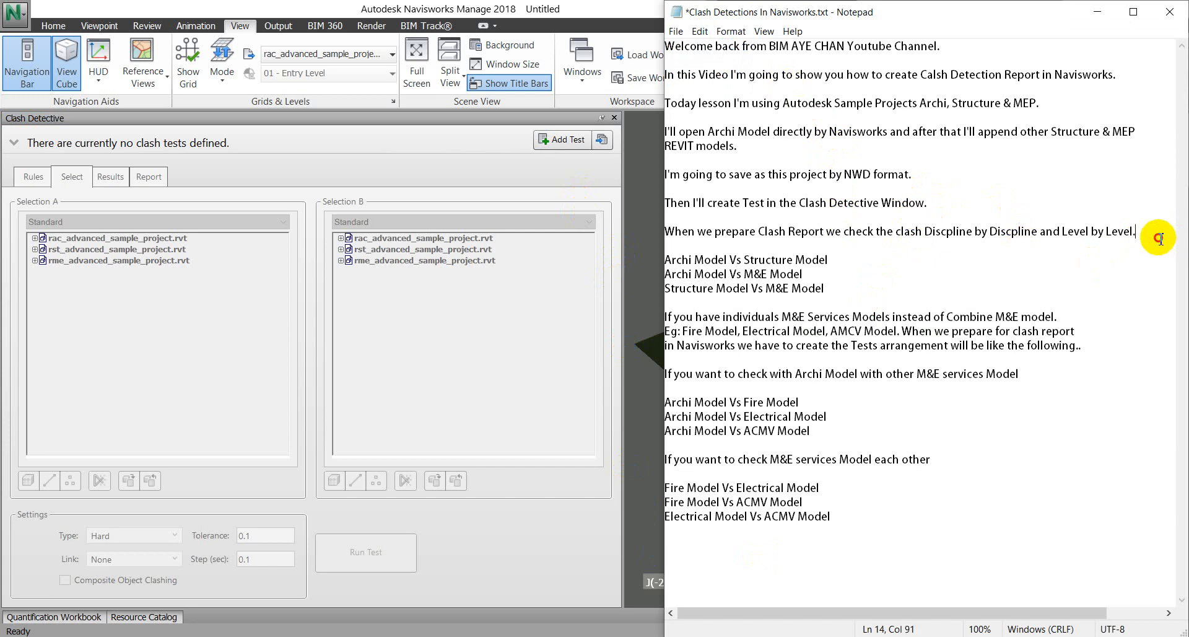
pyautogui.moveTo(794, 241); pyautogui.dragTo(671, 231)
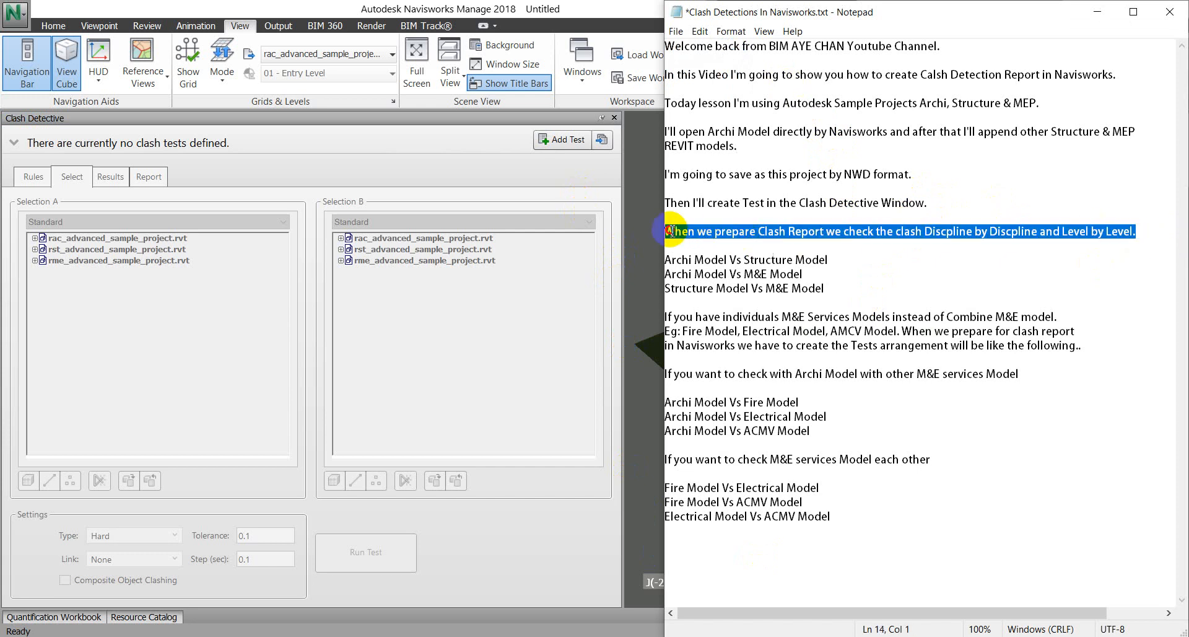
pyautogui.click(847, 283)
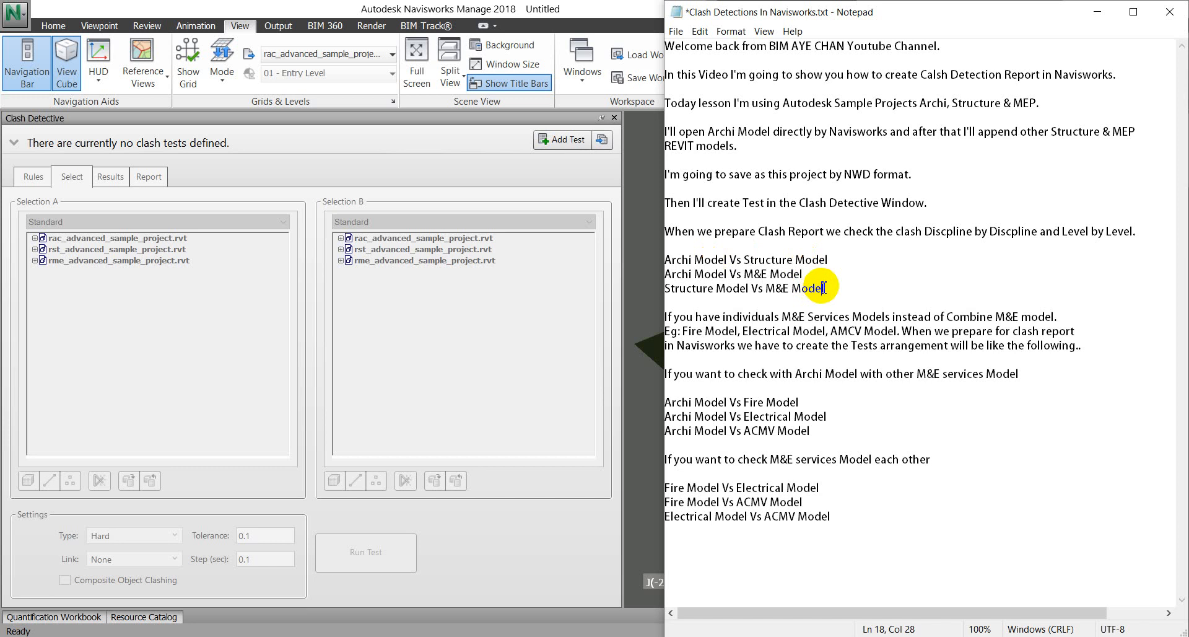
pyautogui.moveTo(822, 288); pyautogui.dragTo(669, 260)
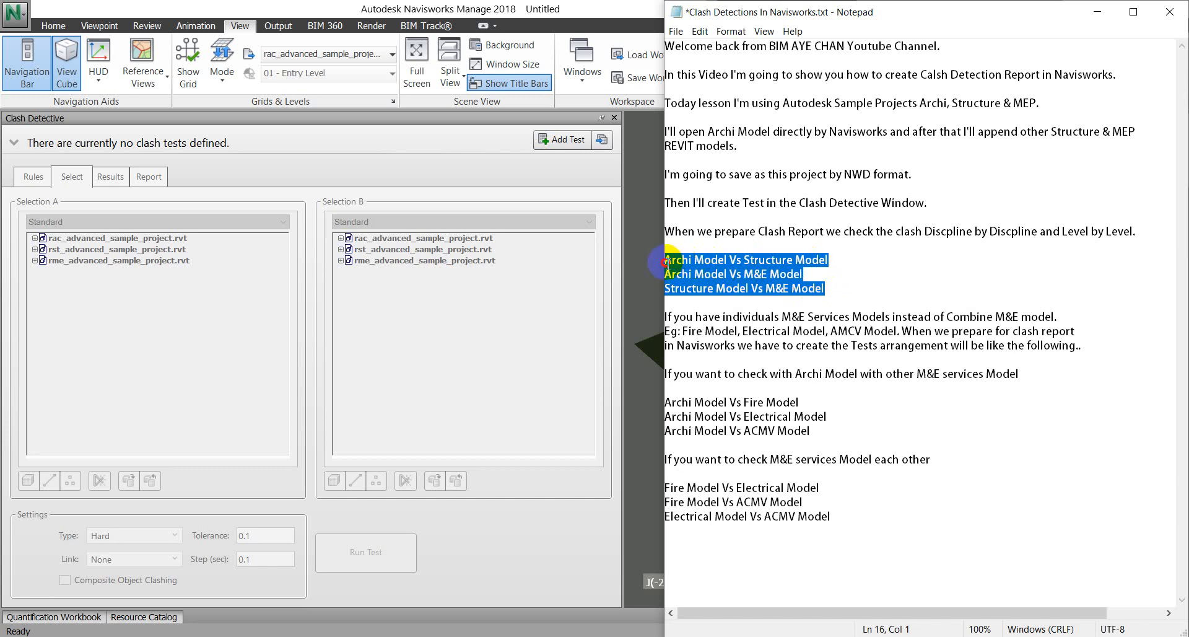
pyautogui.click(834, 317)
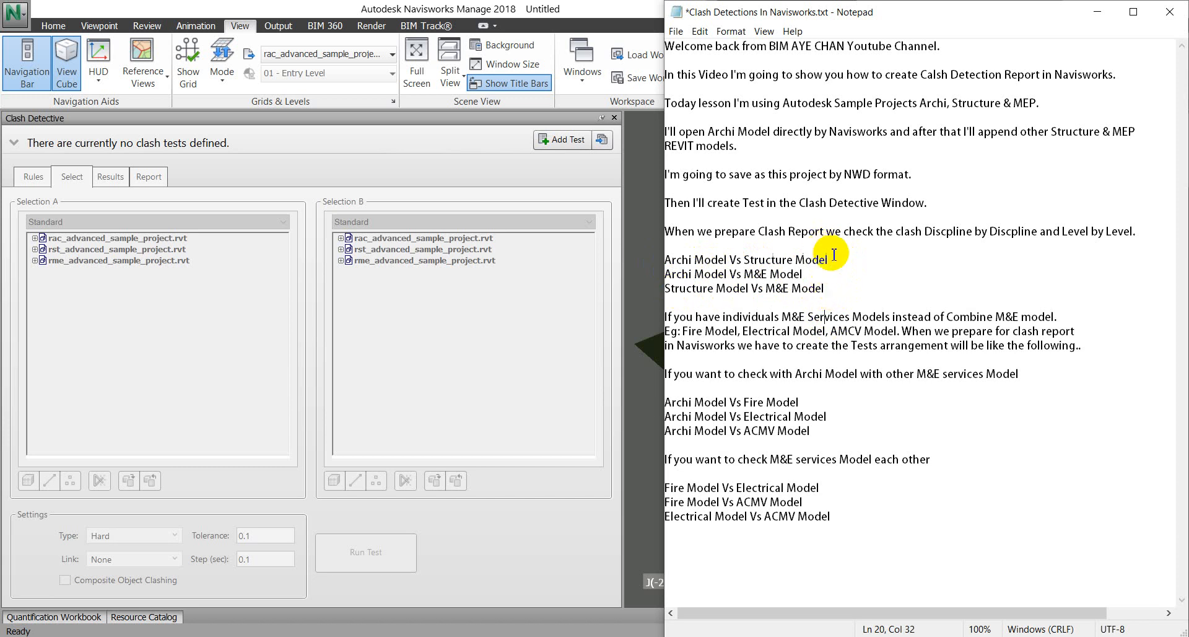
pyautogui.moveTo(830, 259); pyautogui.dragTo(667, 260)
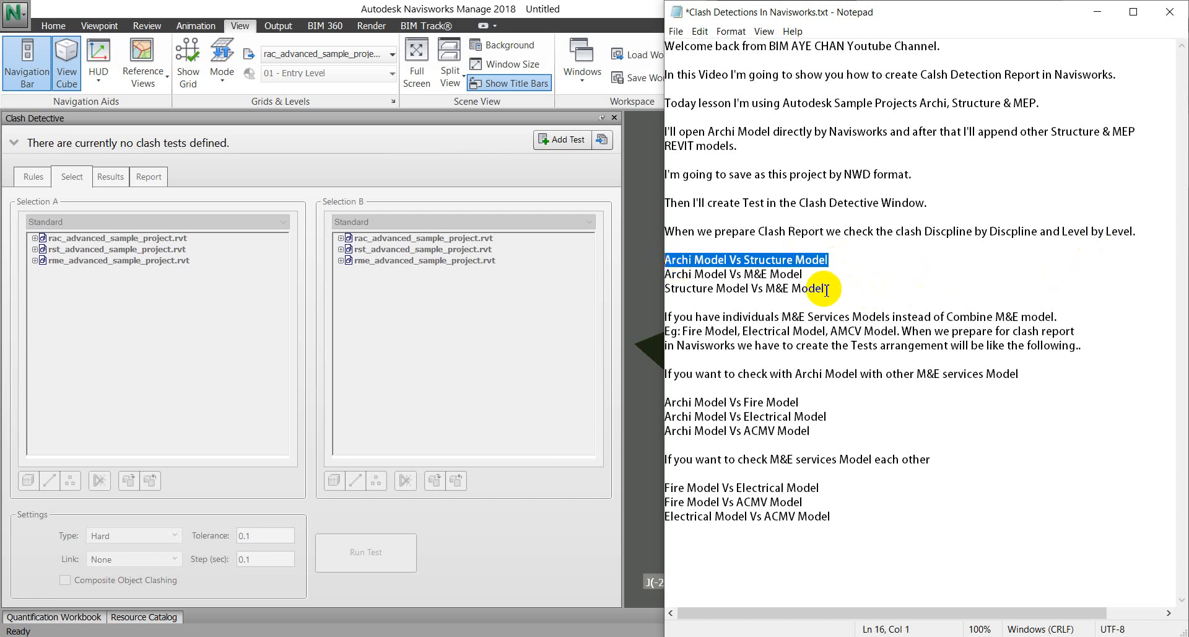
pyautogui.moveTo(824, 289); pyautogui.dragTo(666, 260)
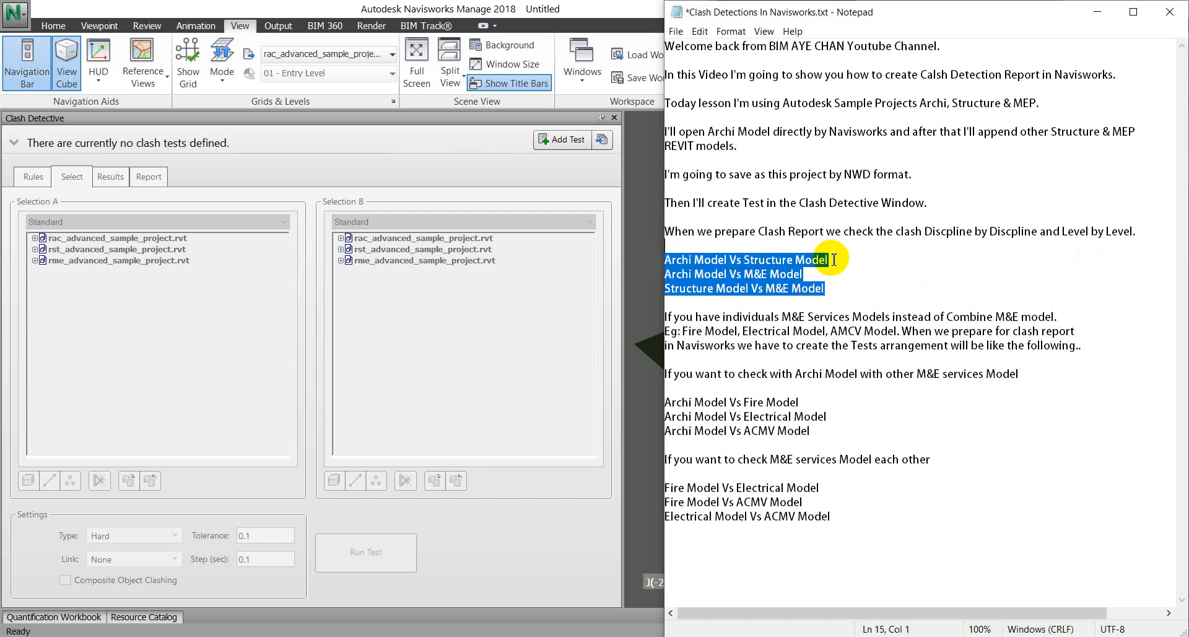
# Step: Copy "Archi Model Vs Structure Model" and add the line "1ST STY Archi Model Vs Structure Model" below the three pairings
pyautogui.moveTo(833, 259); pyautogui.dragTo(656, 260)
pyautogui.hotkey('ctrl', 'c')
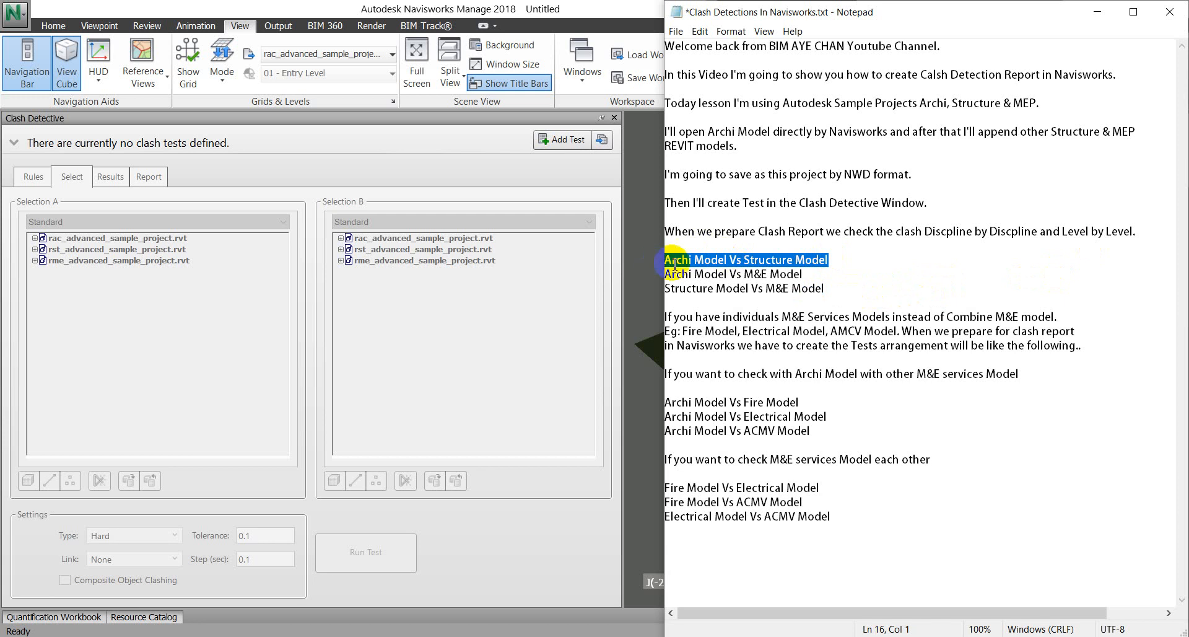
pyautogui.click(844, 291)
pyautogui.press('Return')
pyautogui.press('Return')
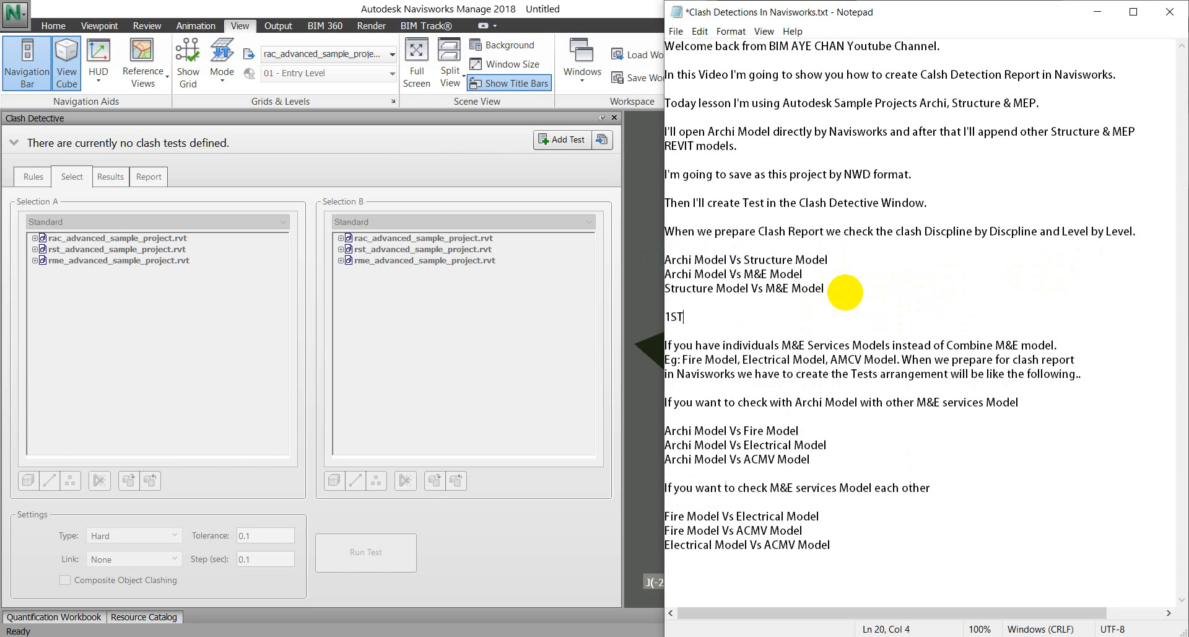
pyautogui.hotkey('ctrl', 'v')
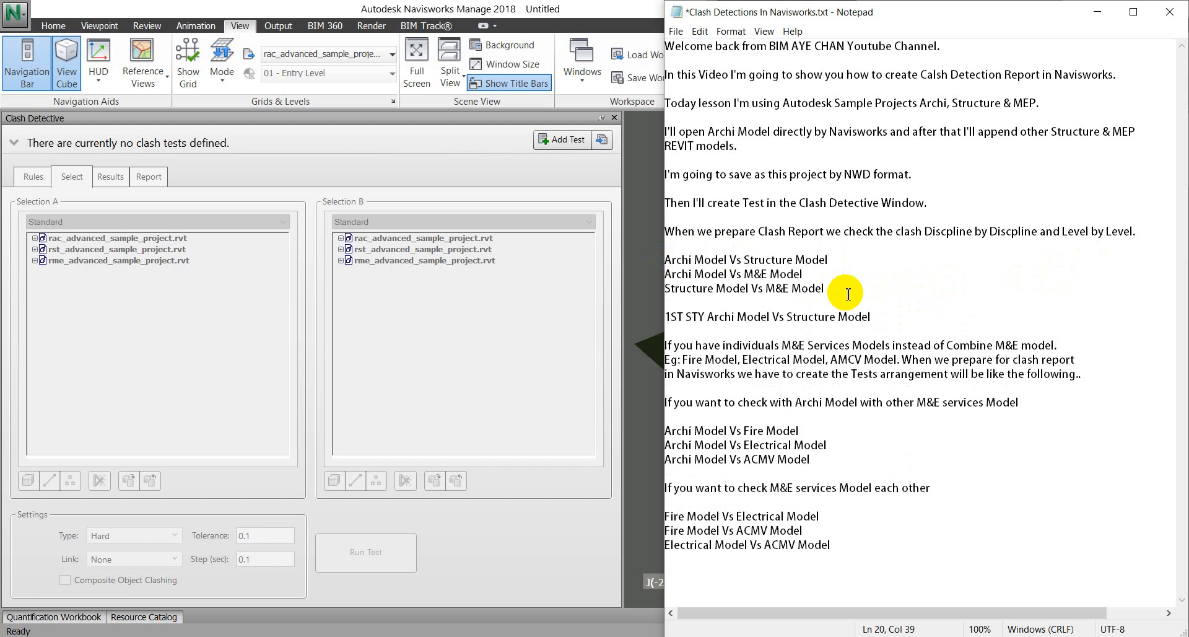
# Step: Add the lines "2ND STY Archi Model Vs Structure Model" and "3RD STY Archi Model Vs Structure Model" under the 1ST STY line
pyautogui.press('Return')
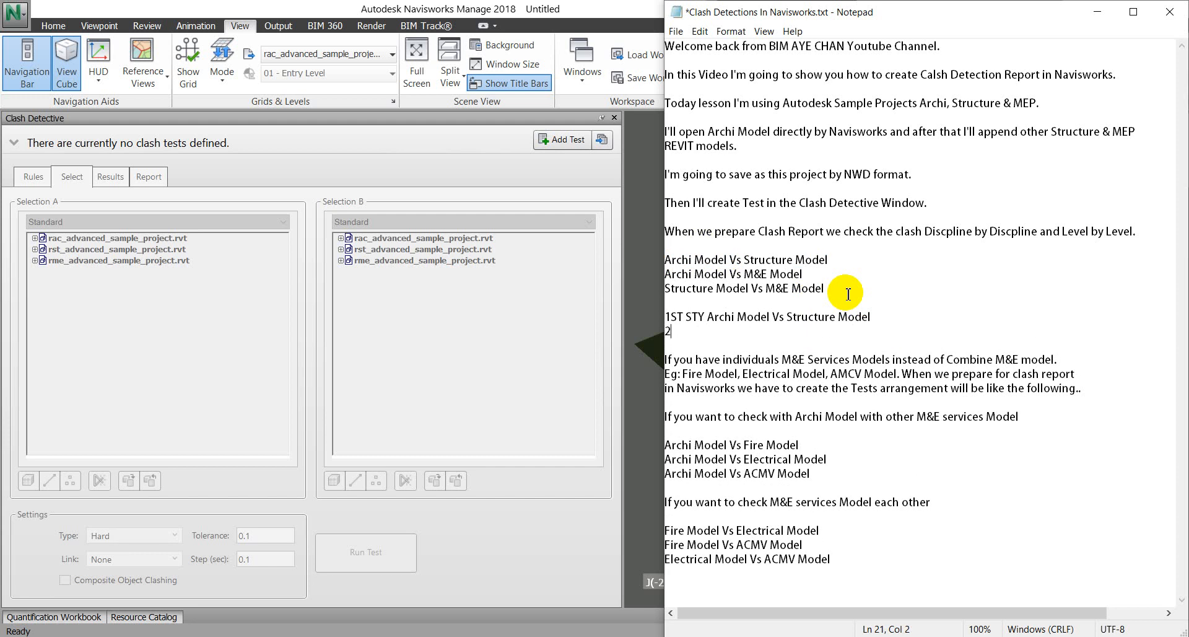
pyautogui.write('2ND STY')
pyautogui.hotkey('ctrl', 'v')
pyautogui.press('Return')
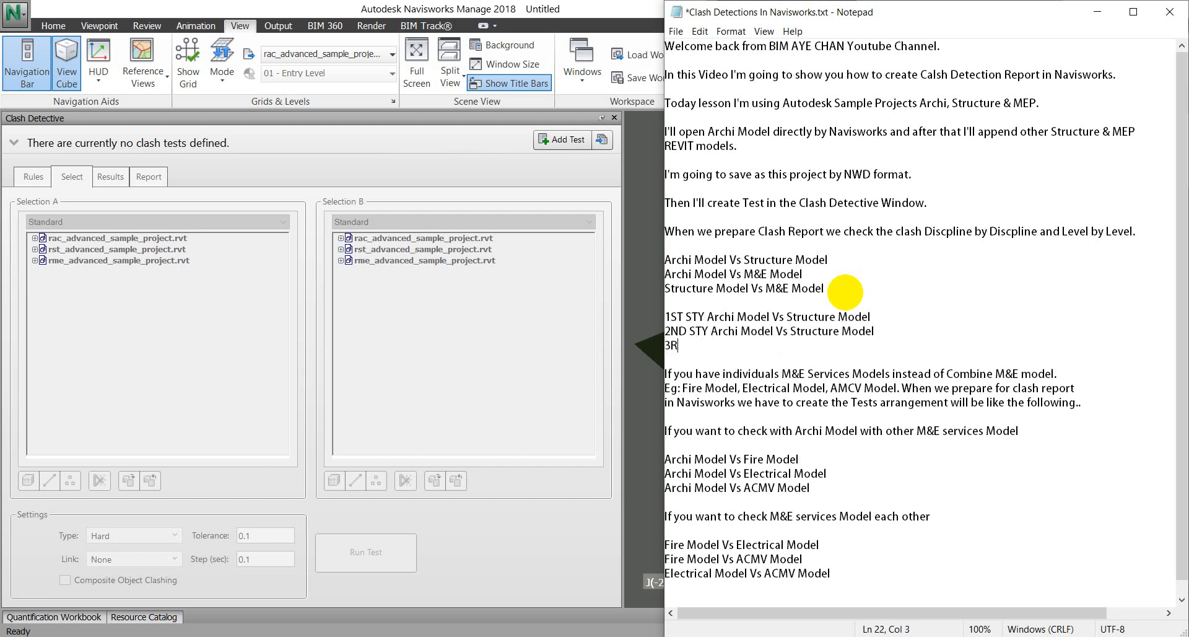
pyautogui.write('3RD STY')
pyautogui.hotkey('ctrl', 'v')
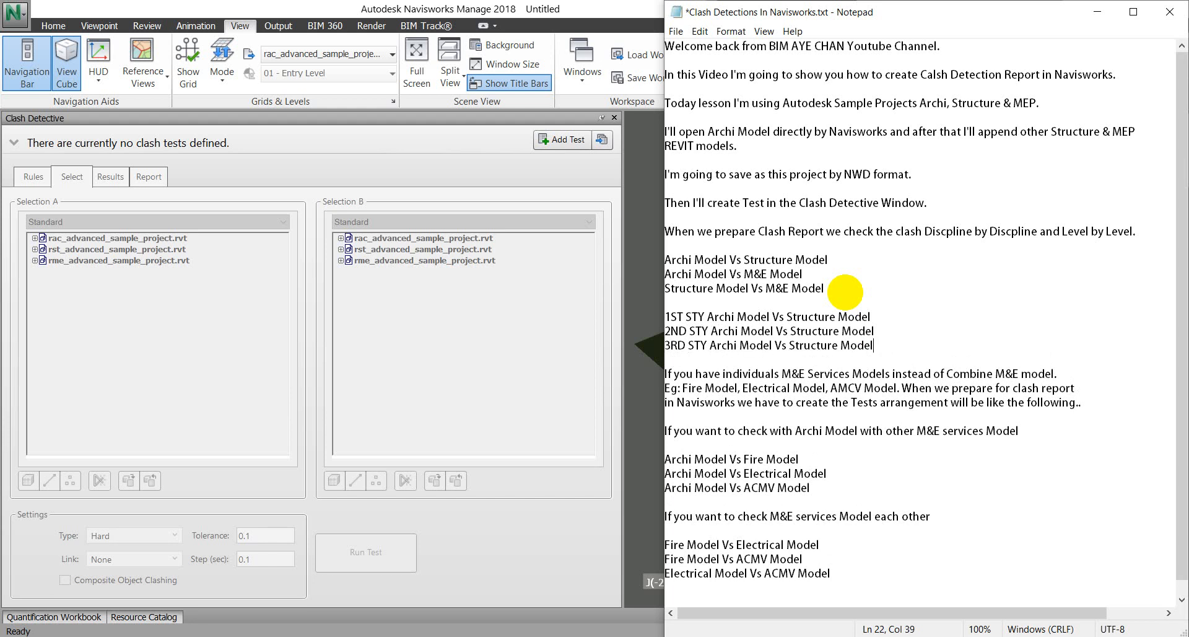
pyautogui.press('Return')
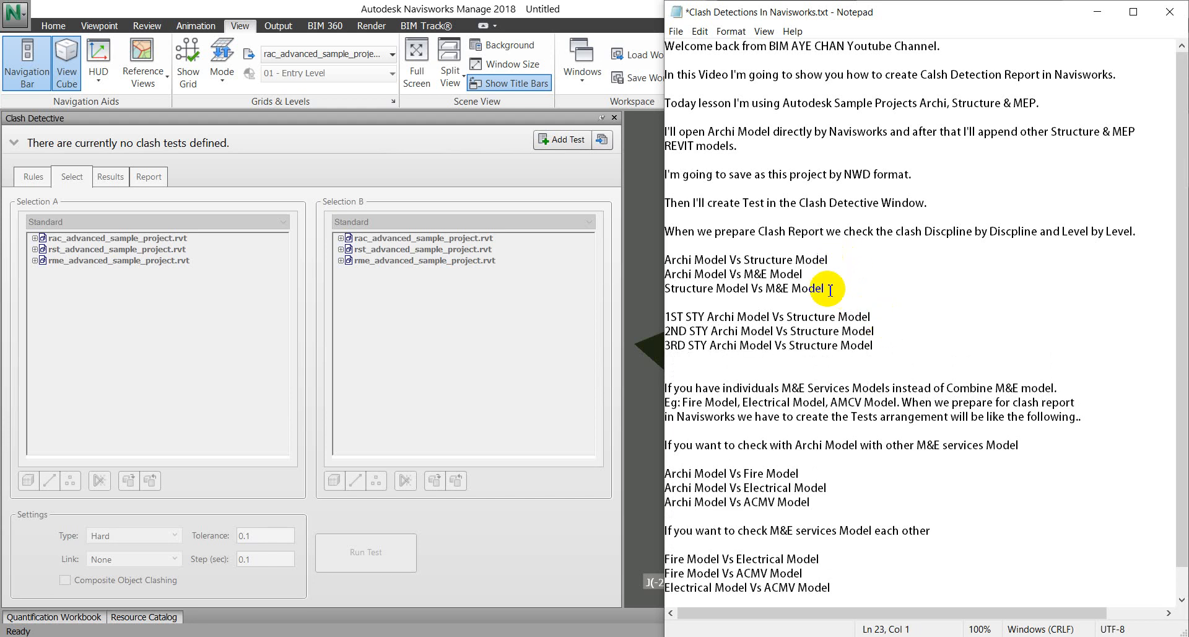
# Step: Copy the text of the Archi Model Vs M&E Model pairing into new 1ST STY and 2ND STY lines below the structure lines
pyautogui.moveTo(803, 274); pyautogui.dragTo(680, 275)
pyautogui.hotkey('ctrl', 'c')
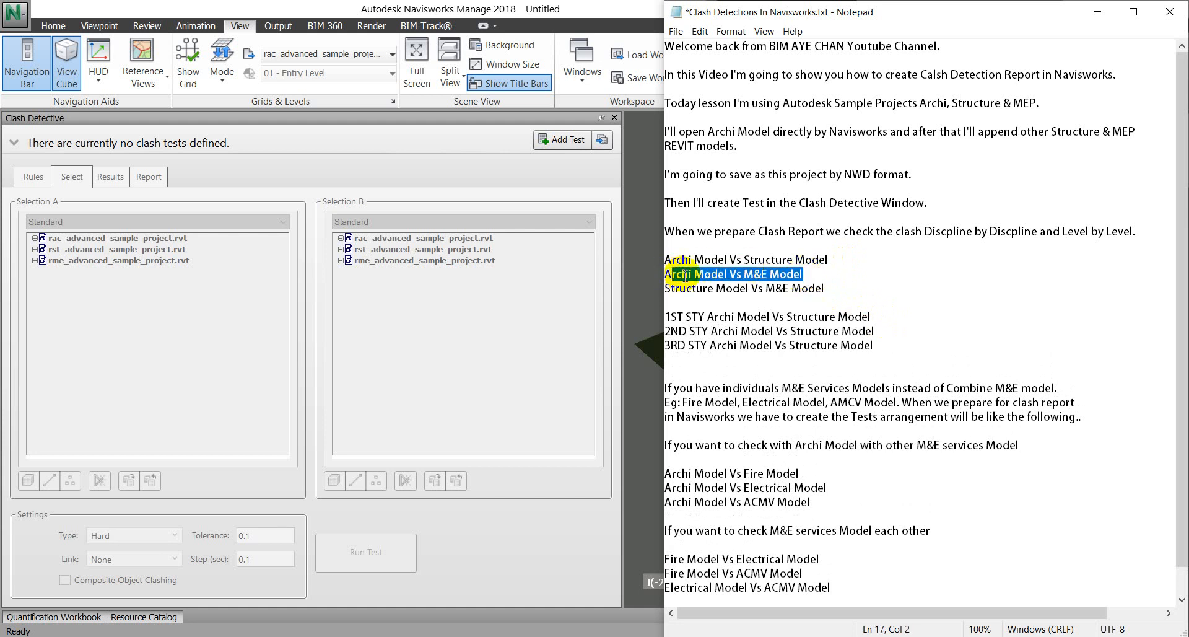
pyautogui.click(699, 366)
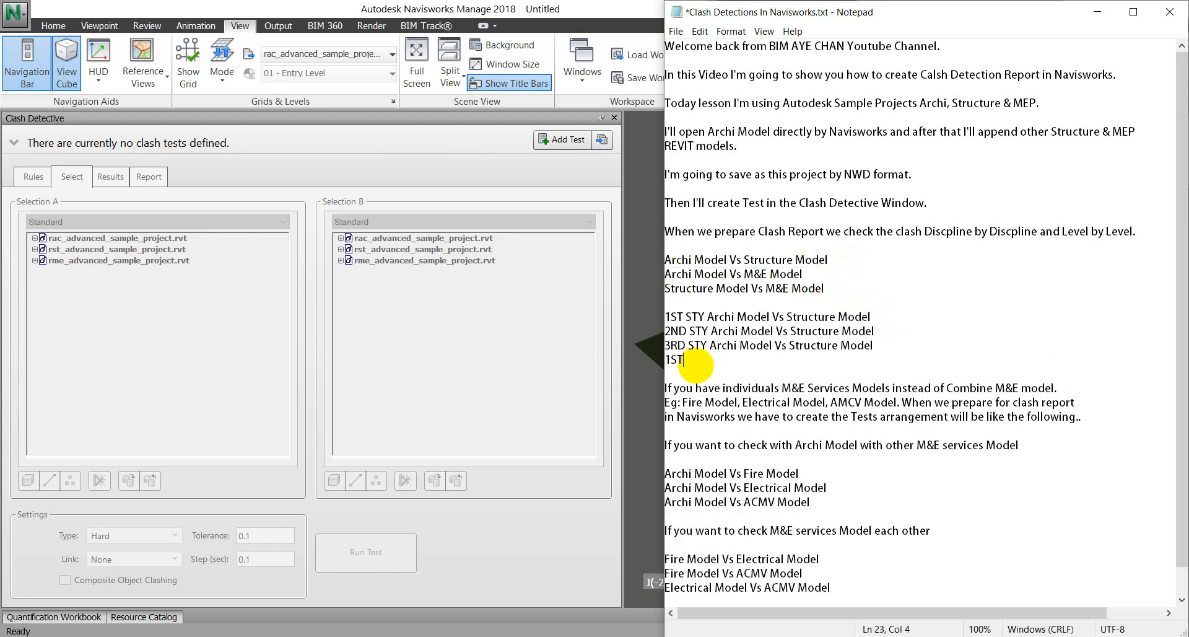
pyautogui.write('1ST STY')
pyautogui.hotkey('ctrl', 'v')
pyautogui.press('Return')
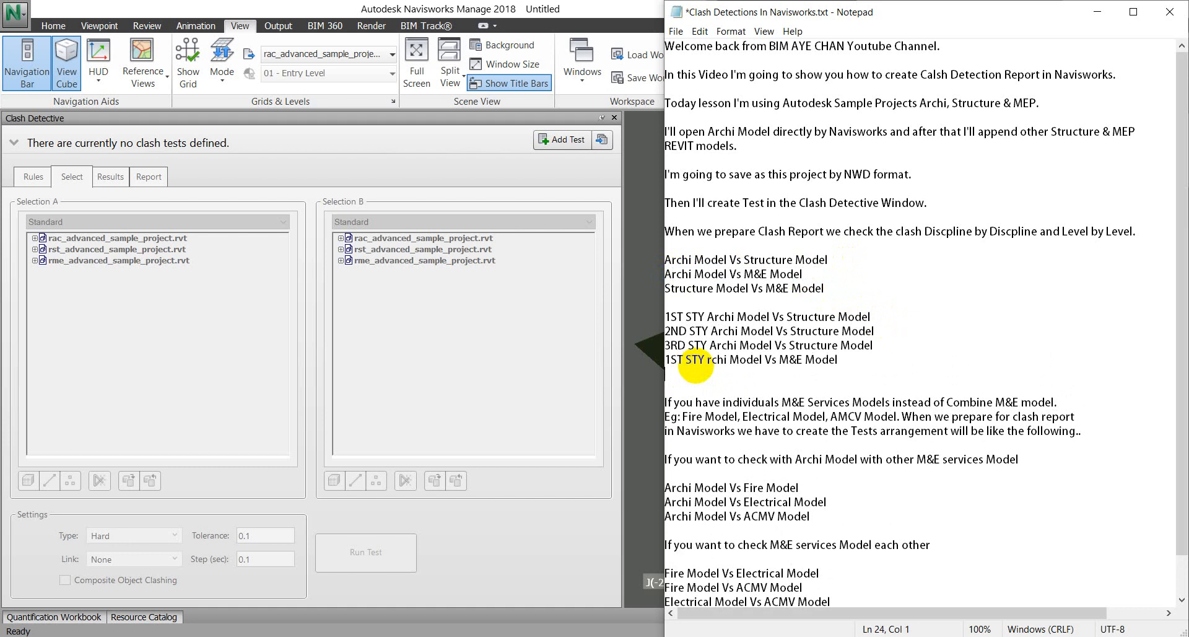
pyautogui.write('2ND STY')
pyautogui.hotkey('ctrl', 'v')
pyautogui.press('Return')
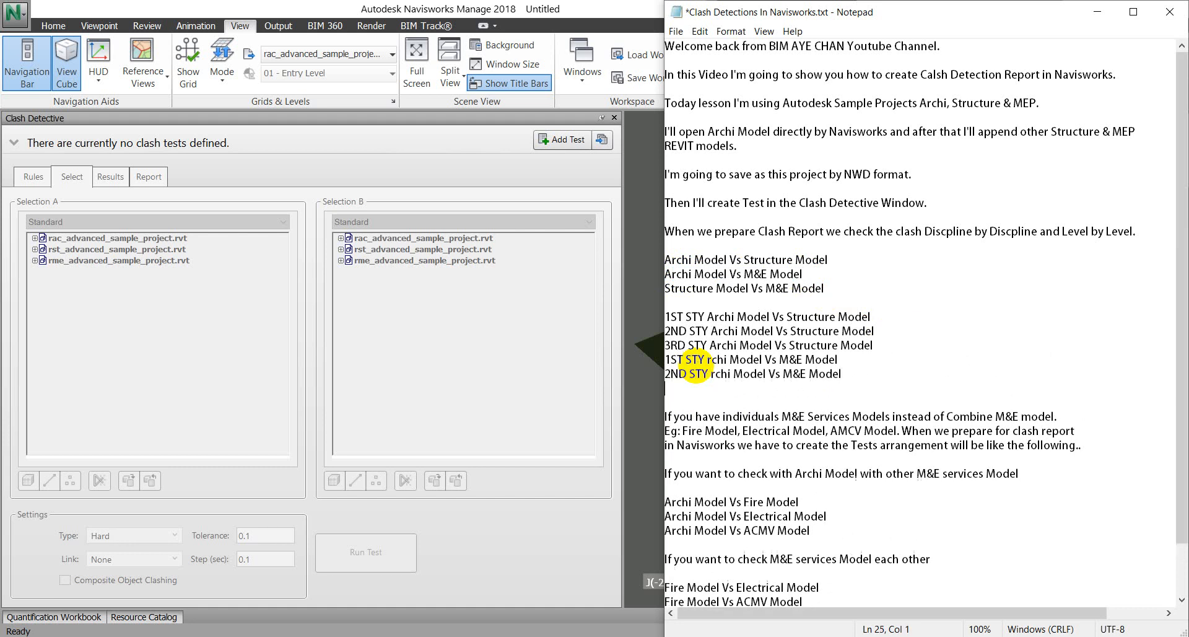
# Step: Insert the missing "A" of "Archi" in the 1ST STY and 2ND STY lines against the M&E model
pyautogui.click(707, 361)
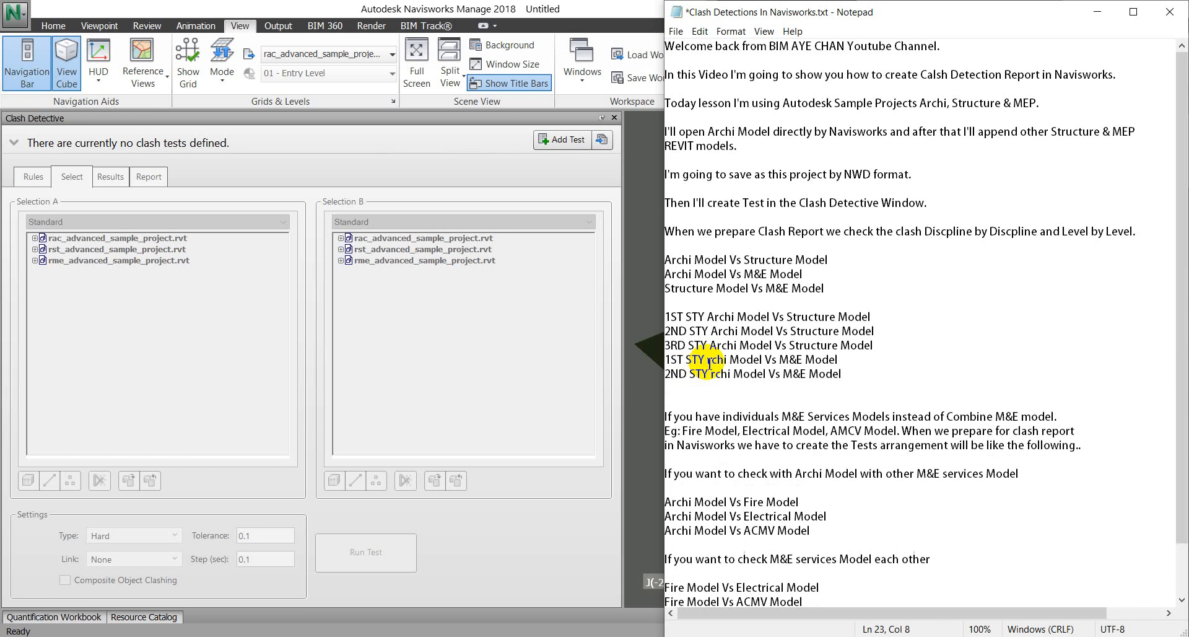
pyautogui.press('Right')
pyautogui.write('A')
pyautogui.write('A')
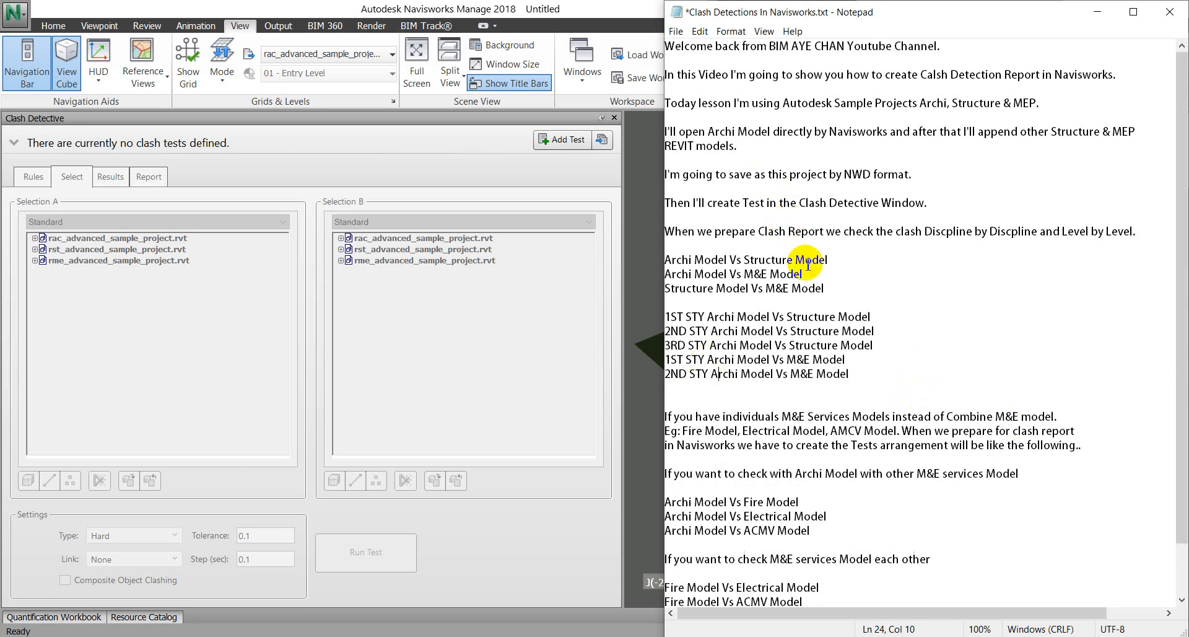
# Step: Copy the Archi Model Vs M&E Model pairing again and add it as a 3RD STY line beneath the 2ND STY one
pyautogui.moveTo(800, 274); pyautogui.dragTo(612, 282)
pyautogui.hotkey('ctrl', 'c')
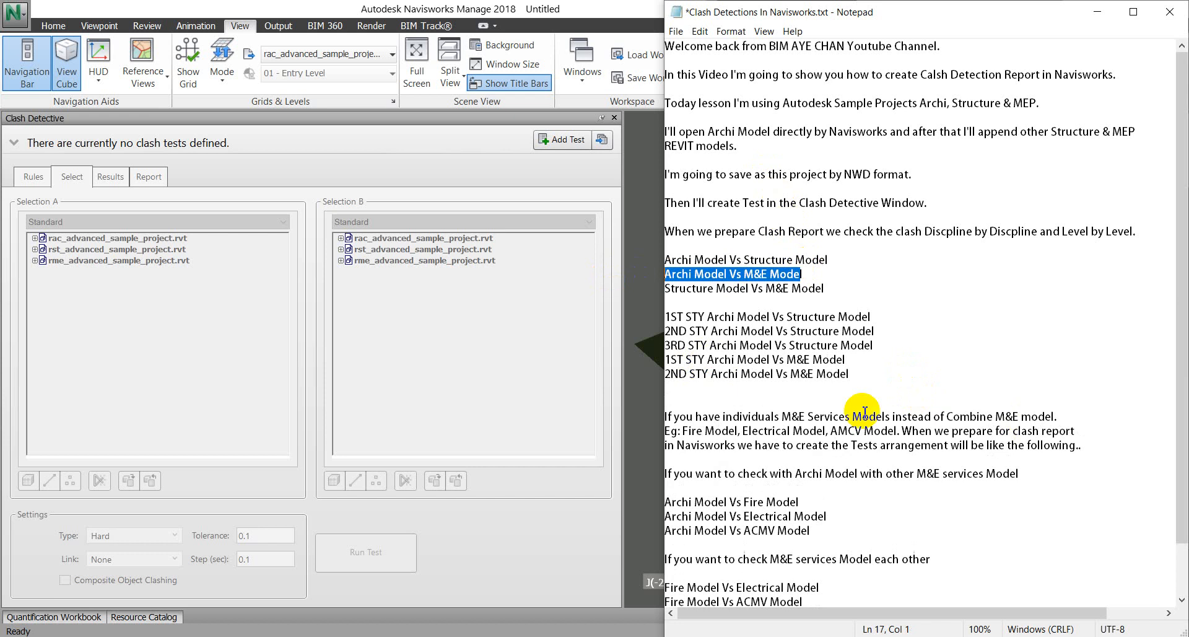
pyautogui.click(843, 399)
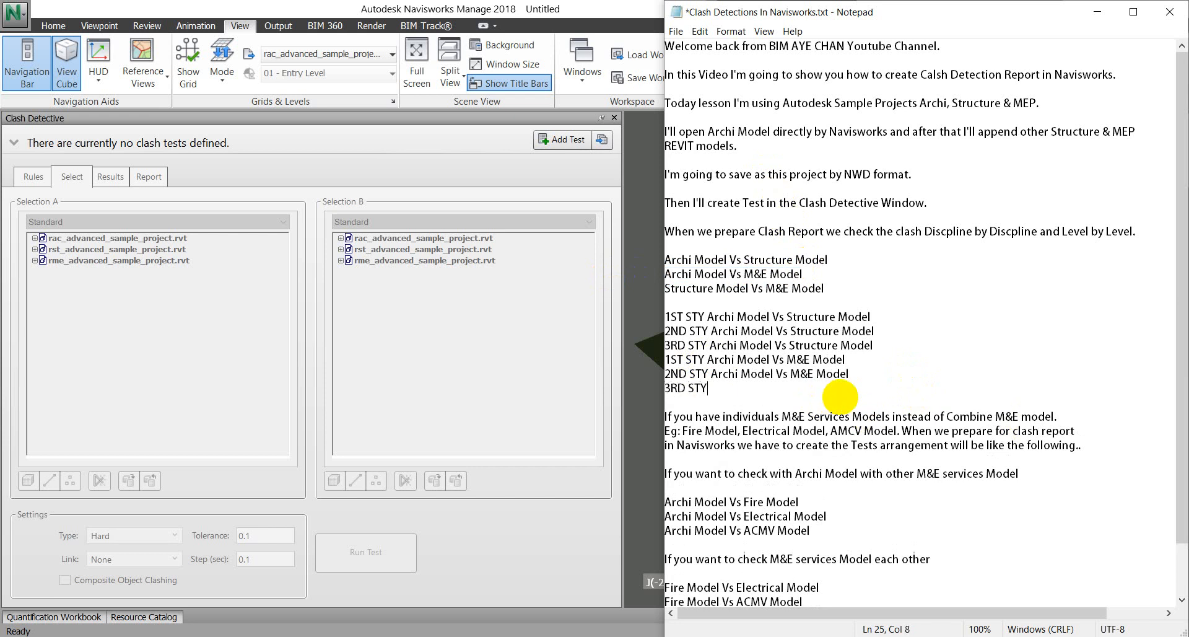
pyautogui.write('3RD STY')
pyautogui.hotkey('ctrl', 'v')
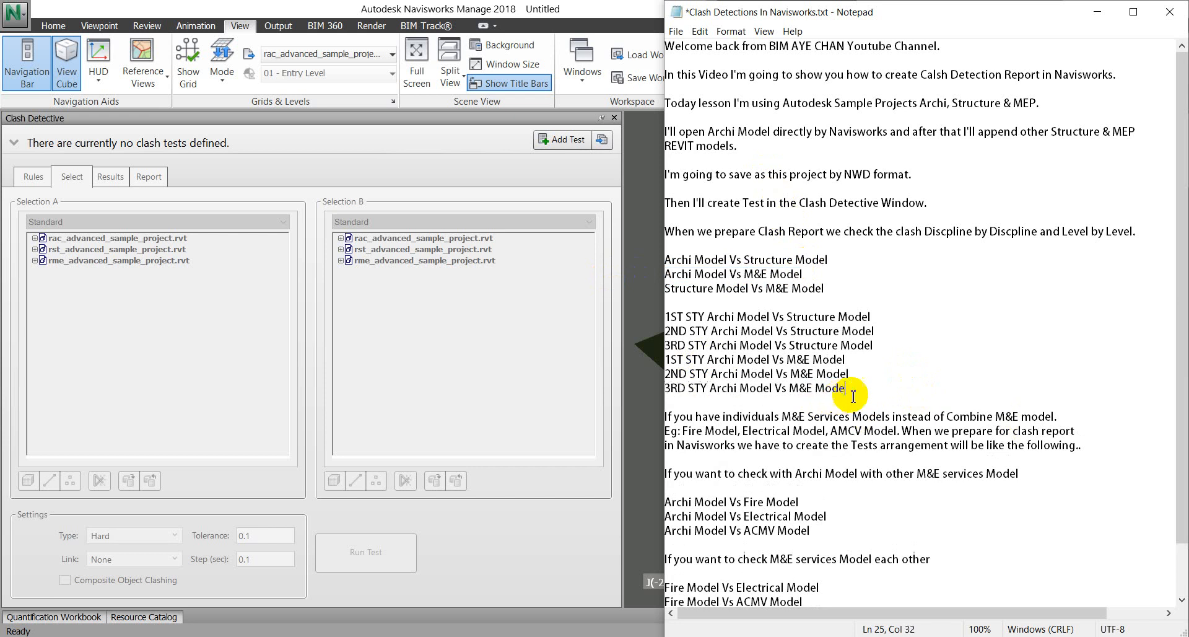
# Step: Copy "Structure Model Vs M&E Model" and add the line "1ST STY Structure Model Vs M&E Model" at the end of the storey list
pyautogui.moveTo(824, 288); pyautogui.dragTo(665, 293)
pyautogui.hotkey('ctrl', 'c')
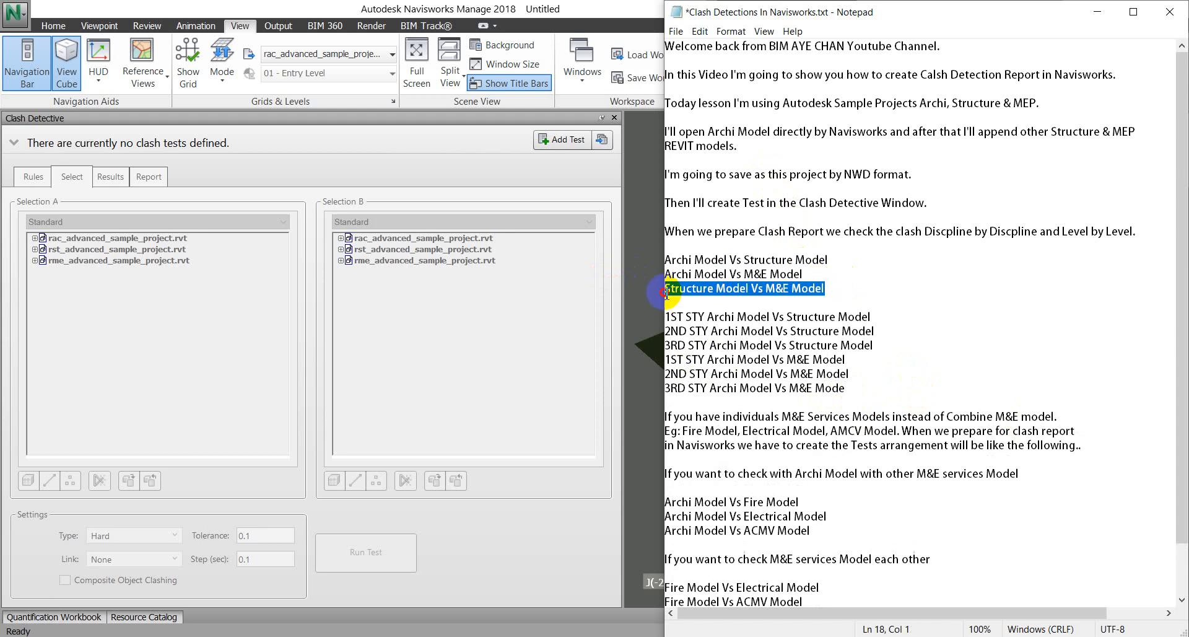
pyautogui.click(709, 402)
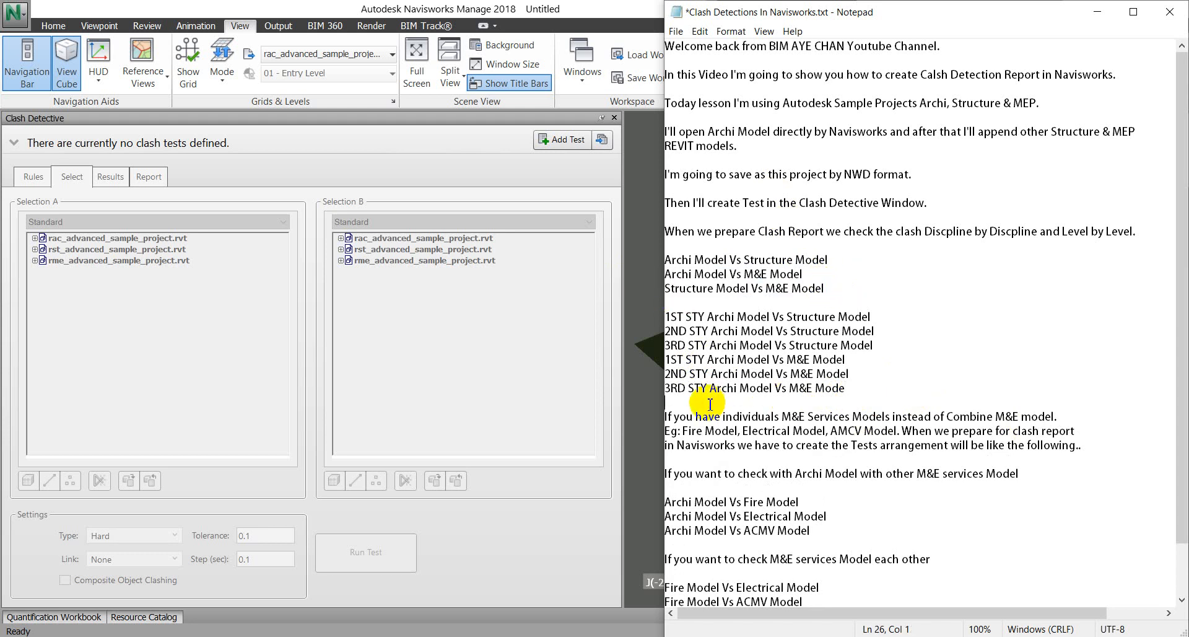
pyautogui.write('1ST STU')
pyautogui.hotkey('ctrl', 'v')
pyautogui.press('Return')
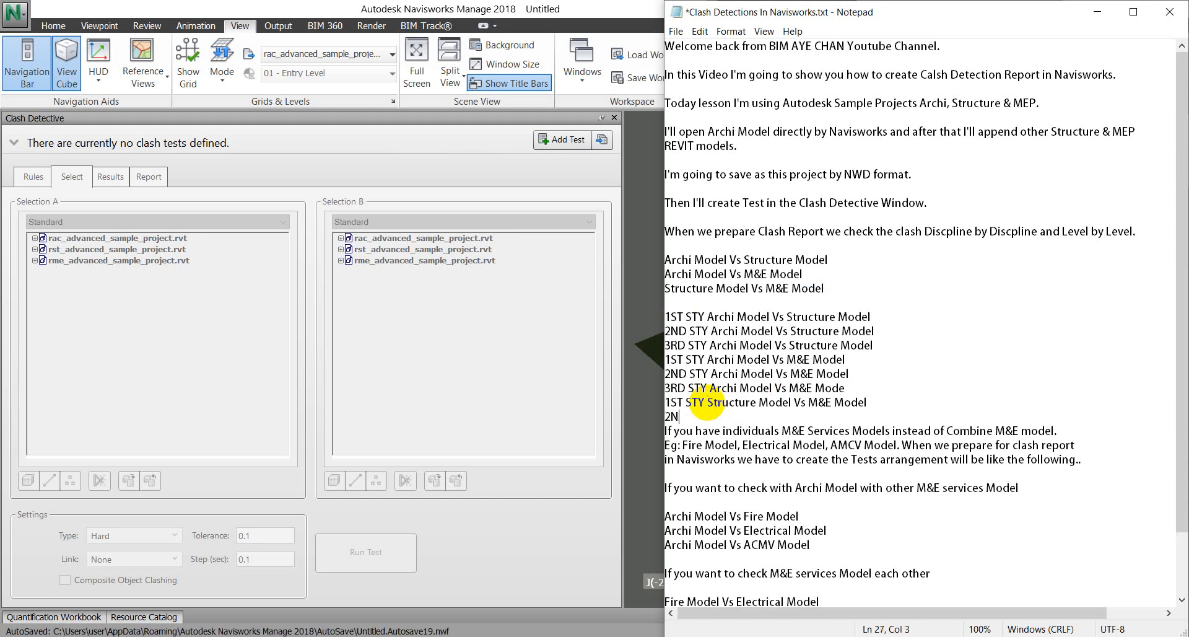
# Step: Add the lines "2ND STY Structure Model Vs M&E Model" and "3RD STY Structure Model Vs M&E Model" to the storey list
pyautogui.write('2ND STY')
pyautogui.hotkey('ctrl', 'v')
pyautogui.press('Return')
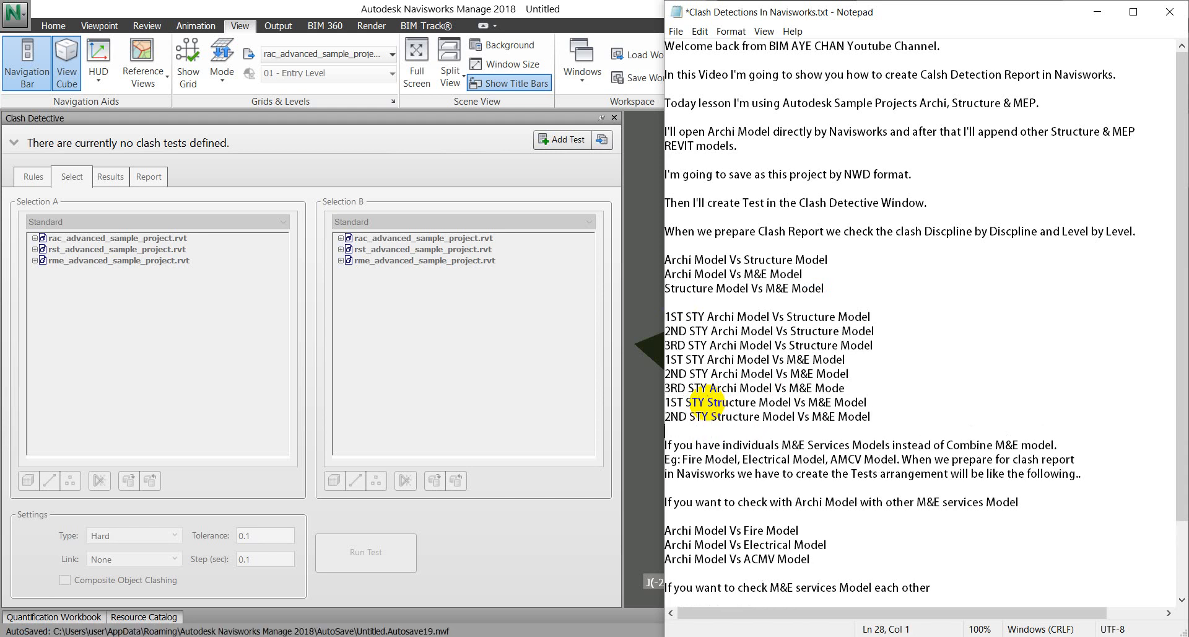
pyautogui.write('3RD STY')
pyautogui.hotkey('ctrl', 'v')
pyautogui.press('Return')
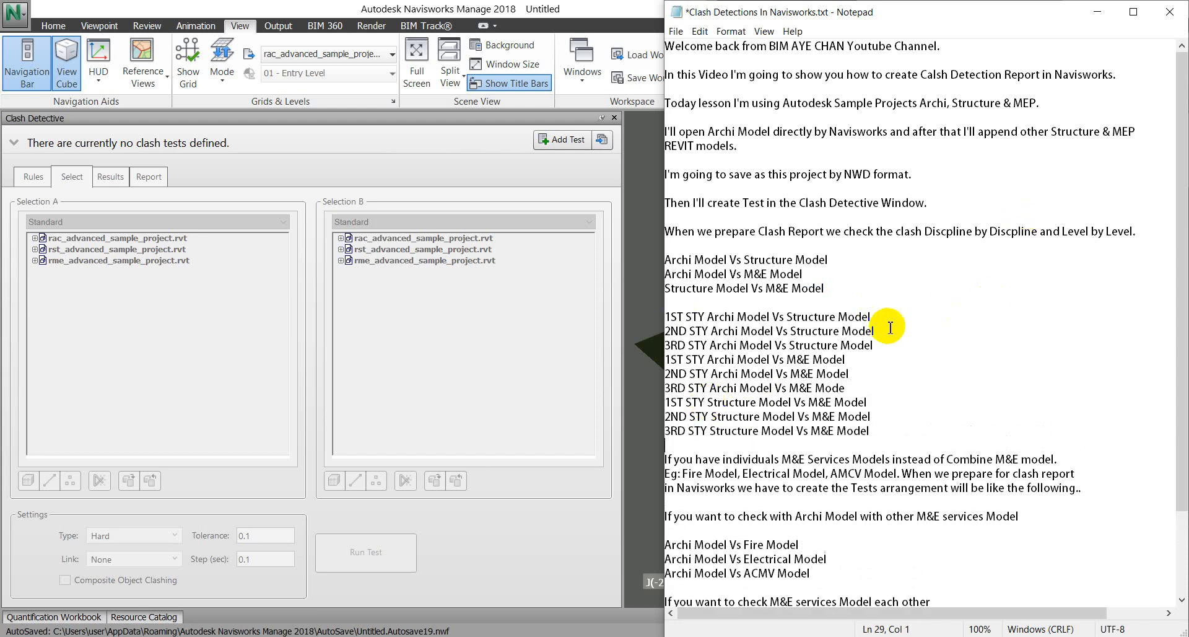
# Step: Compare the discipline pairings with the storey-by-storey test list by highlighting each block in the notes
pyautogui.click(1038, 234)
pyautogui.moveTo(1037, 234); pyautogui.dragTo(923, 233)
pyautogui.moveTo(833, 289); pyautogui.dragTo(664, 261)
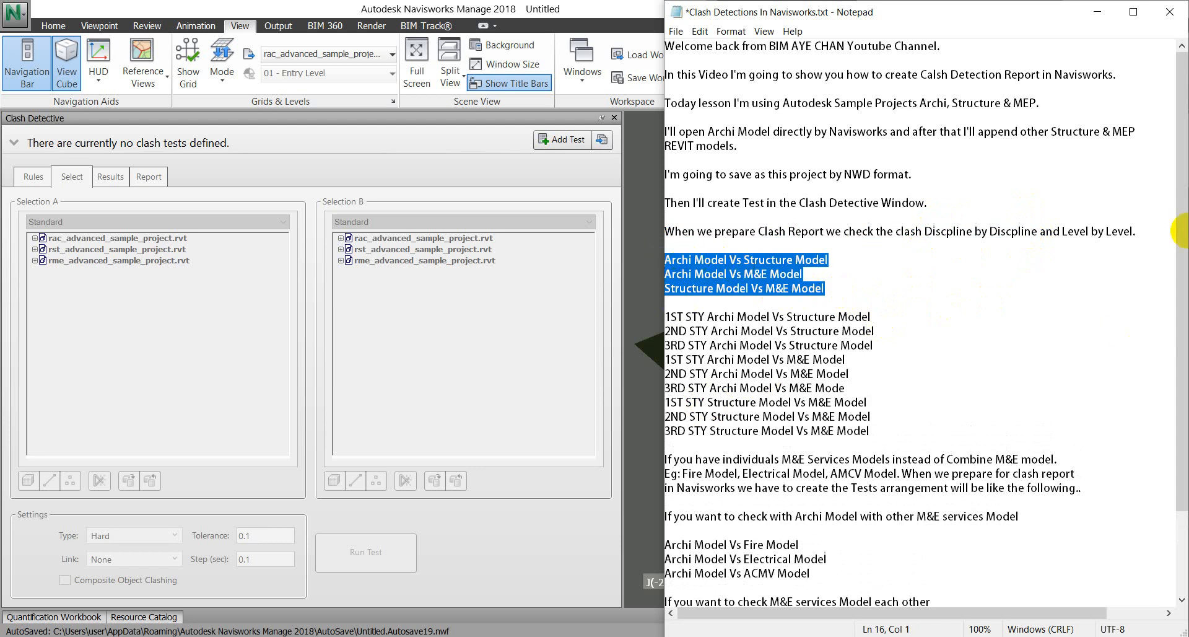
pyautogui.click(1063, 232)
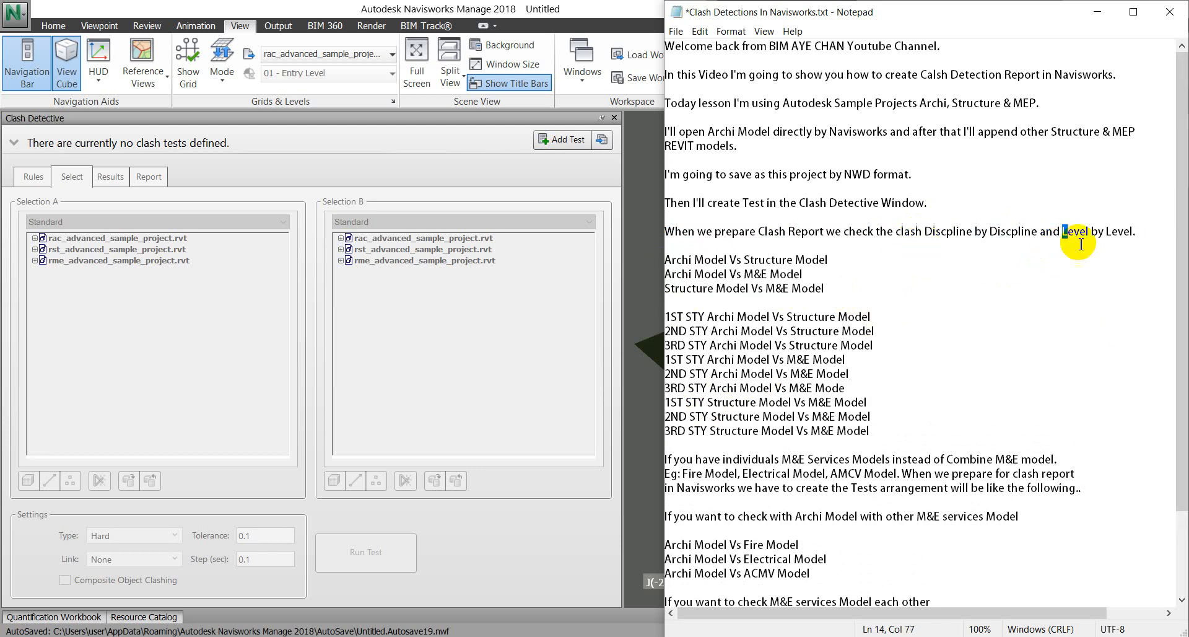
pyautogui.moveTo(1141, 234); pyautogui.dragTo(936, 232)
pyautogui.moveTo(884, 430); pyautogui.dragTo(668, 305)
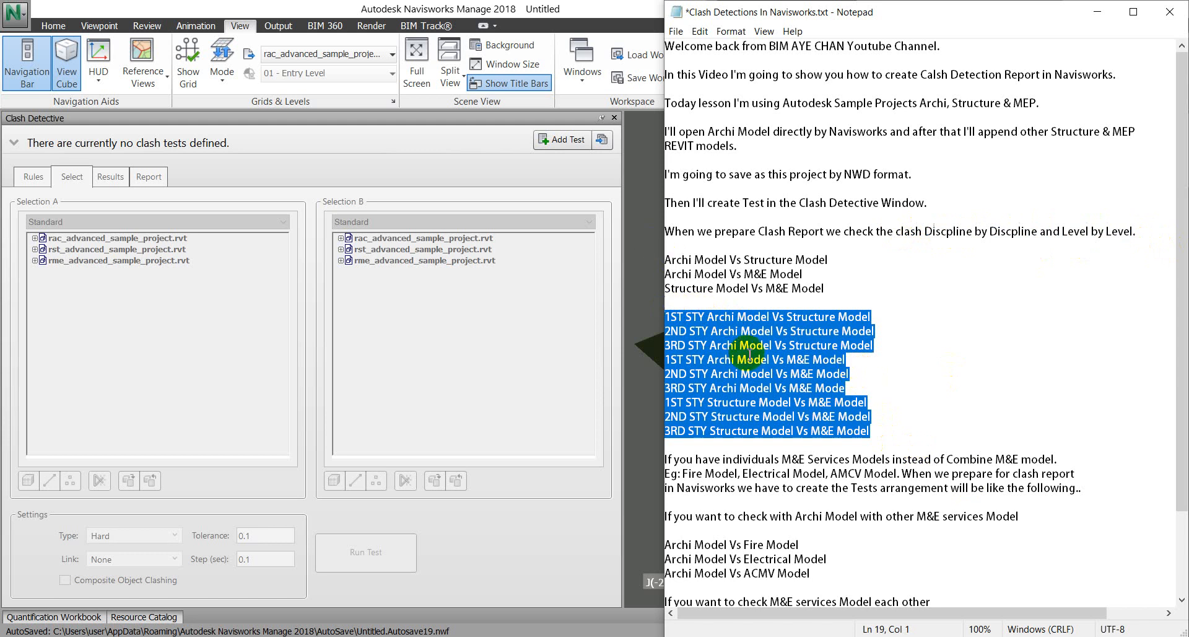
# Step: Copy the line "1ST STY Archi Model Vs Structure Model" from the notes for use as a clash test name
pyautogui.click(807, 345)
pyautogui.moveTo(889, 318); pyautogui.dragTo(681, 321)
pyautogui.hotkey('ctrl', 'c')
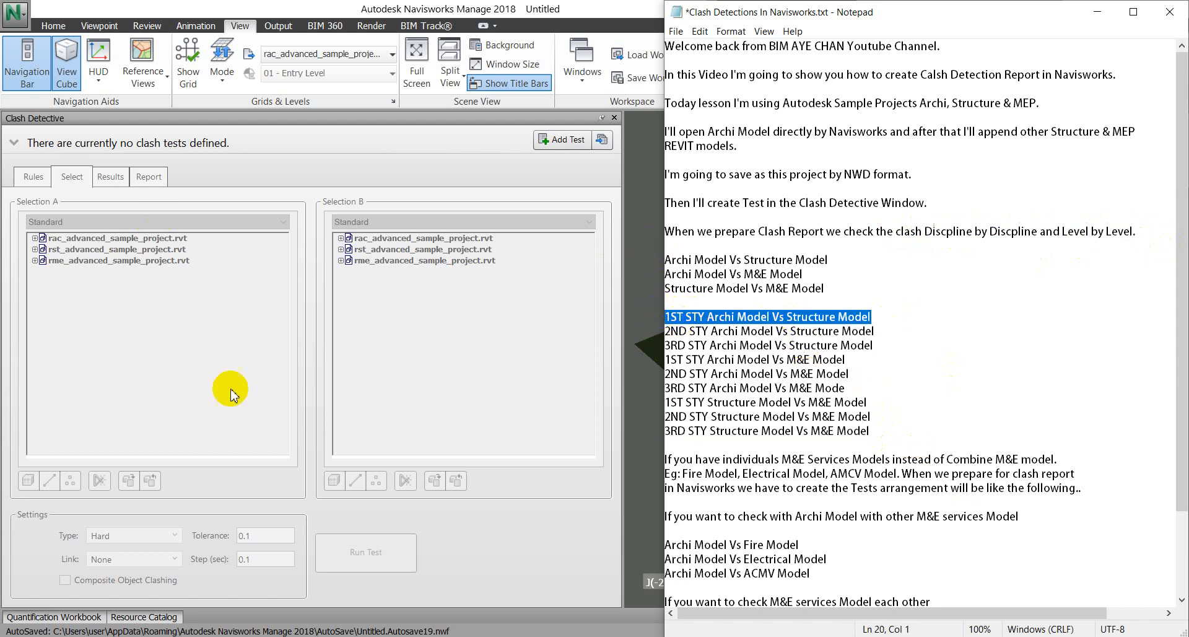
# Step: Add a clash test in Clash Detective and name it "1ST STY Archi Model Vs Structure Model"
pyautogui.click(211, 370)
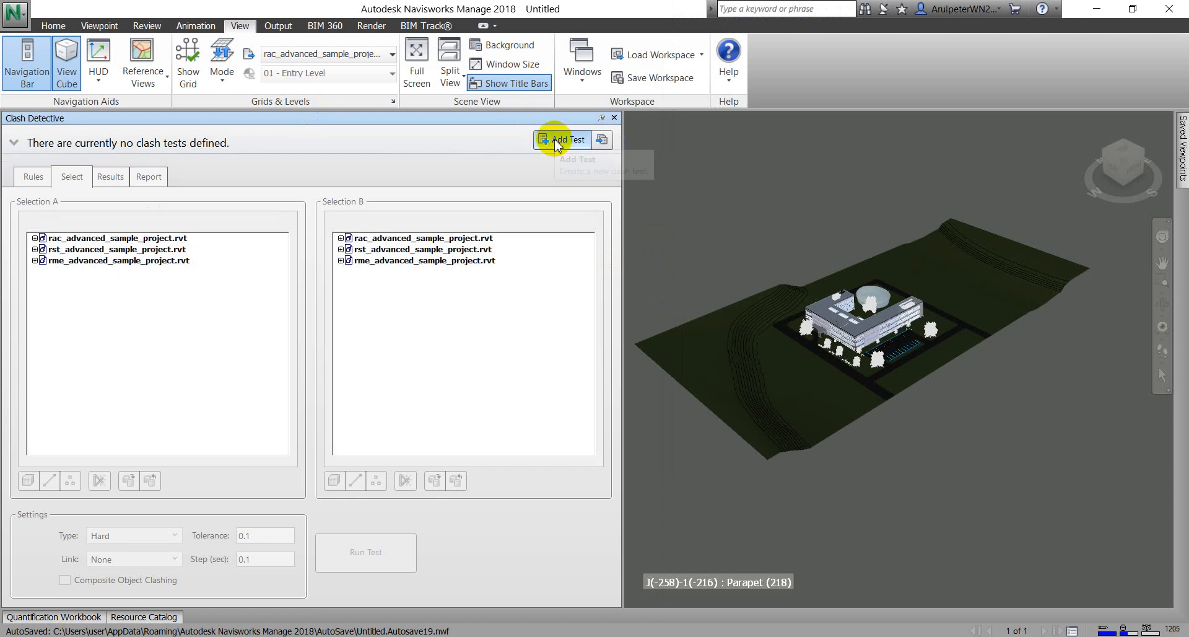
pyautogui.click(556, 140)
pyautogui.click(124, 212)
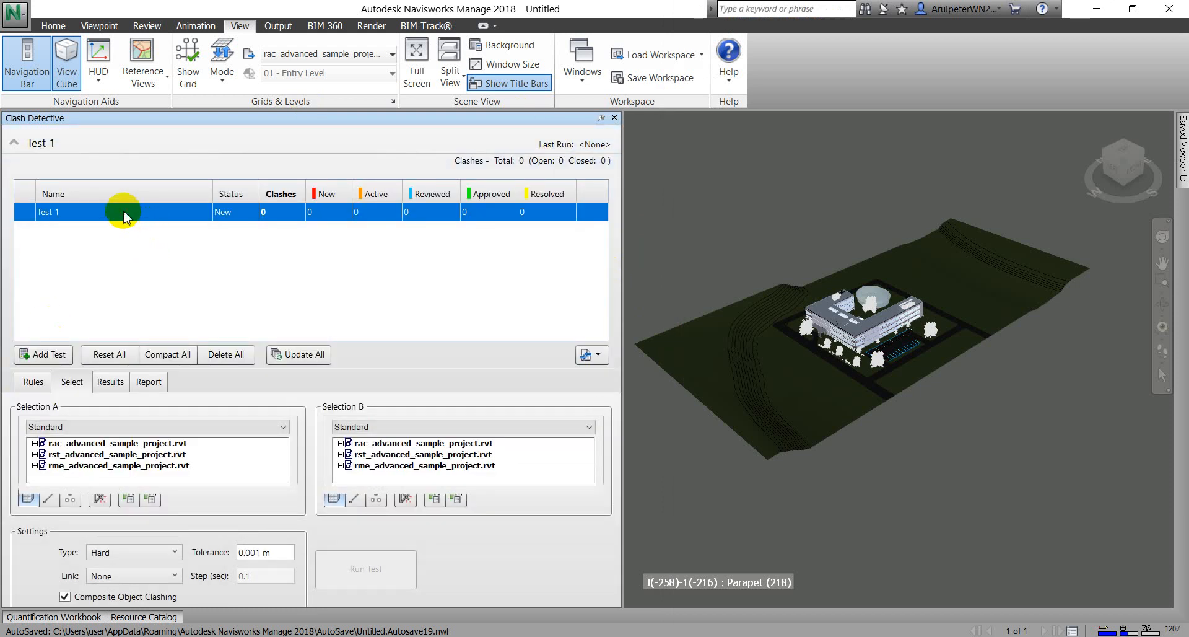
pyautogui.click(124, 212)
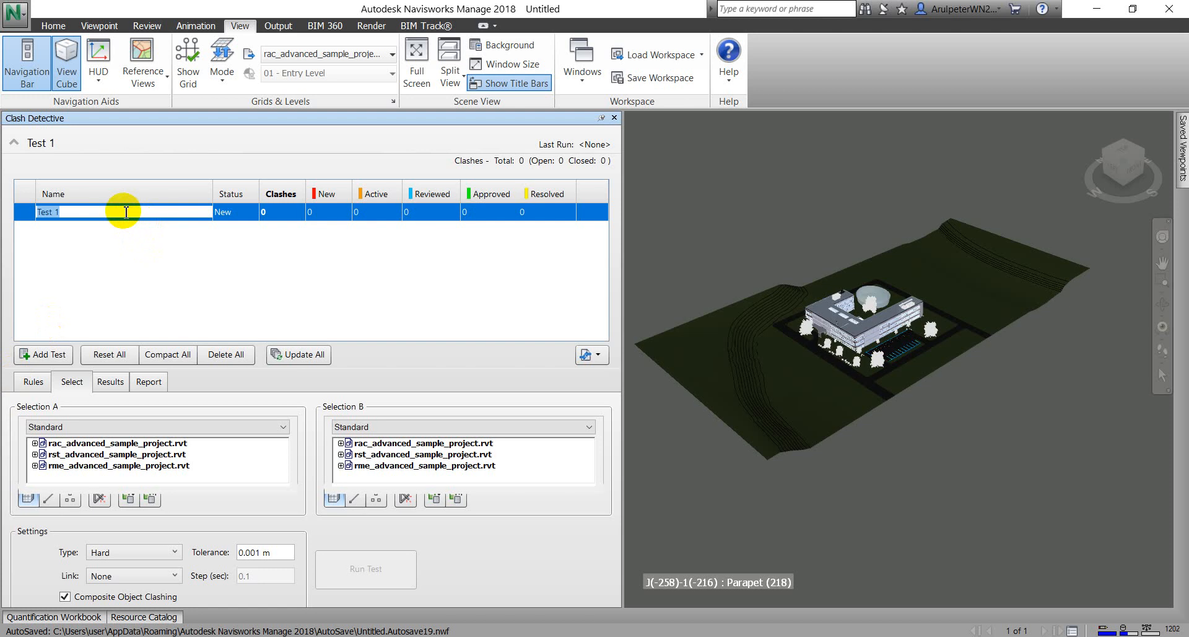
pyautogui.hotkey('ctrl', 'v')
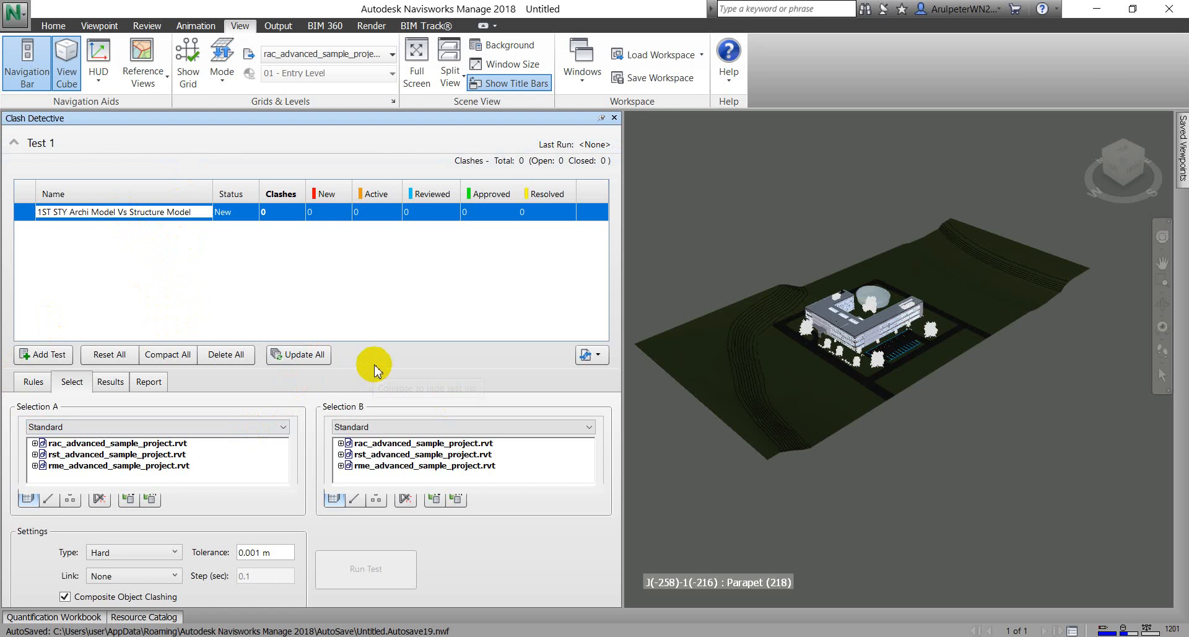
# Step: Set Selection A to 01 - Entry Level of rac_advanced_sample_project.rvt and Selection B to 01 - Entry Level of rst_advanced_sample_project.rvt
pyautogui.moveTo(375, 370); pyautogui.dragTo(377, 271)
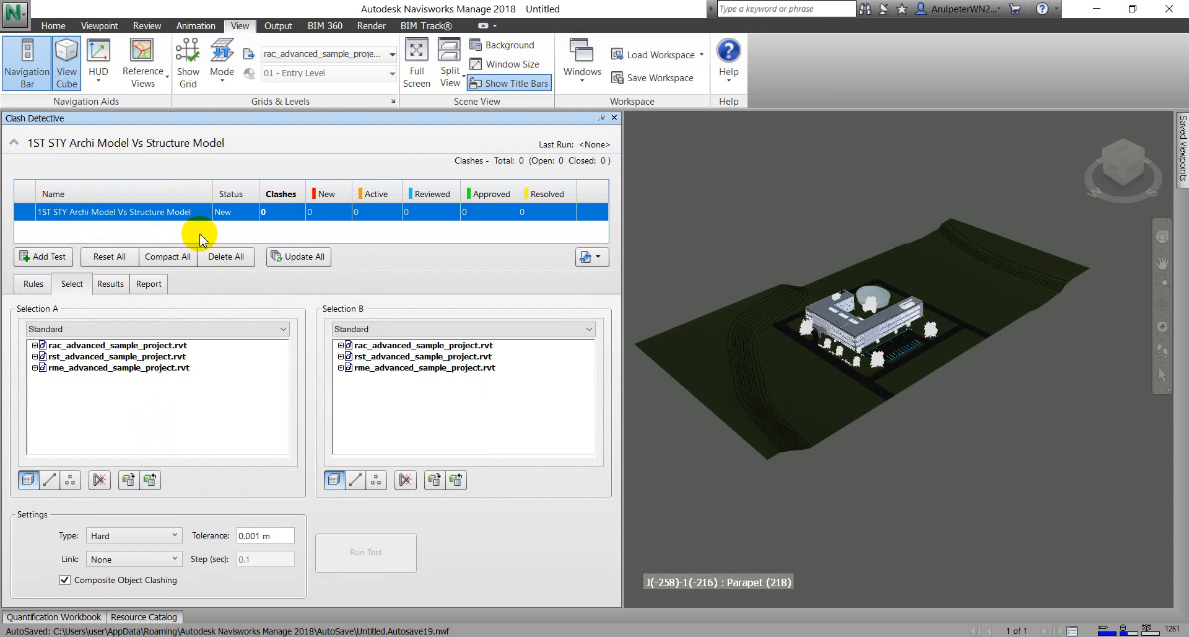
pyautogui.click(35, 345)
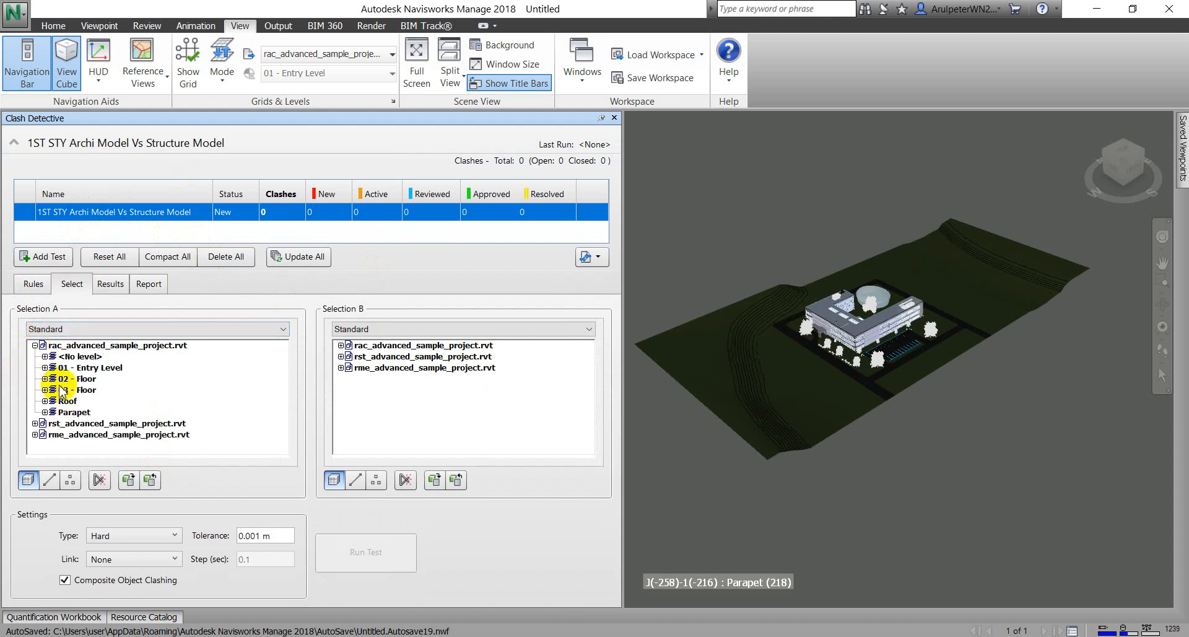
pyautogui.click(69, 368)
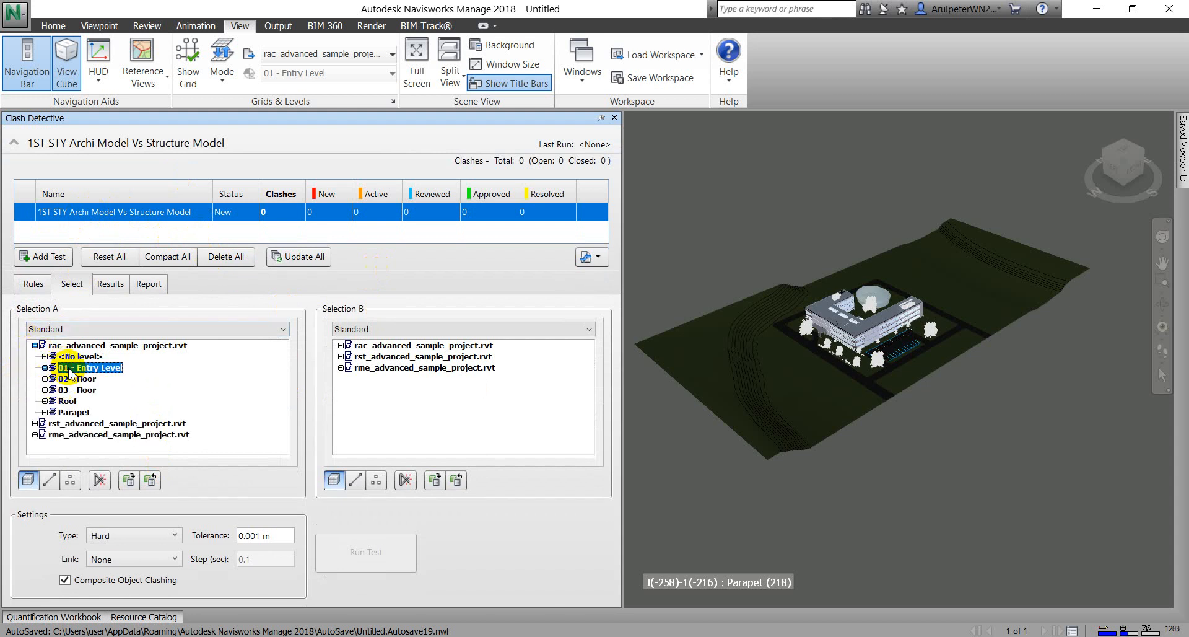
pyautogui.click(341, 356)
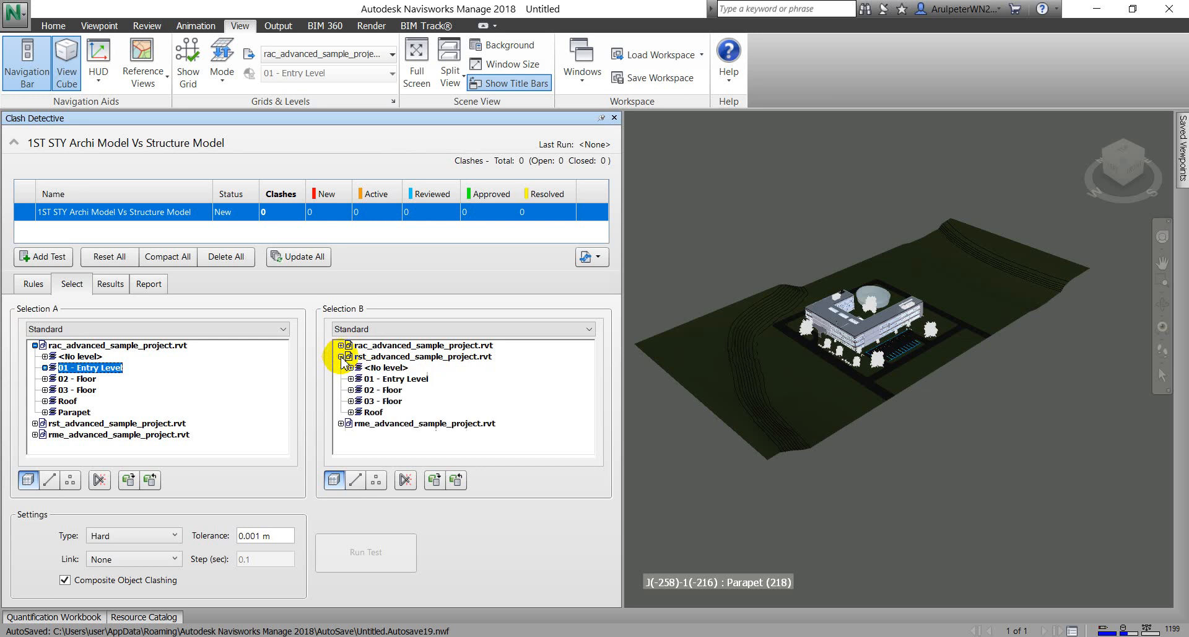
pyautogui.click(388, 378)
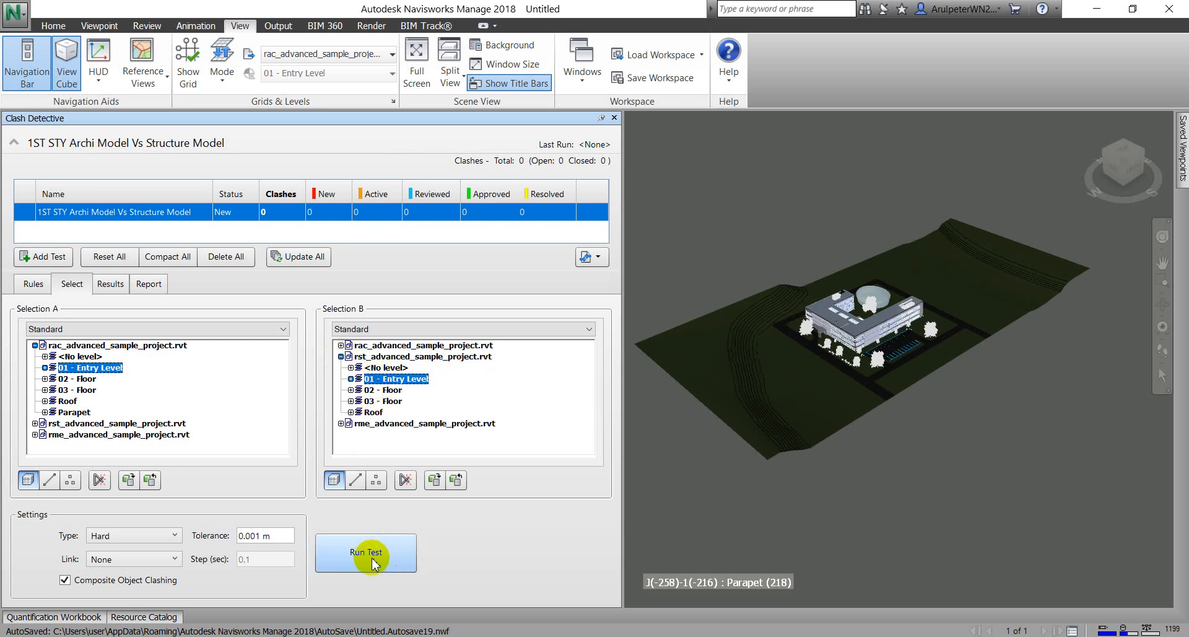
# Step: Switch line clashing on for Selection A and Selection B, and switch it off again for both
pyautogui.click(49, 482)
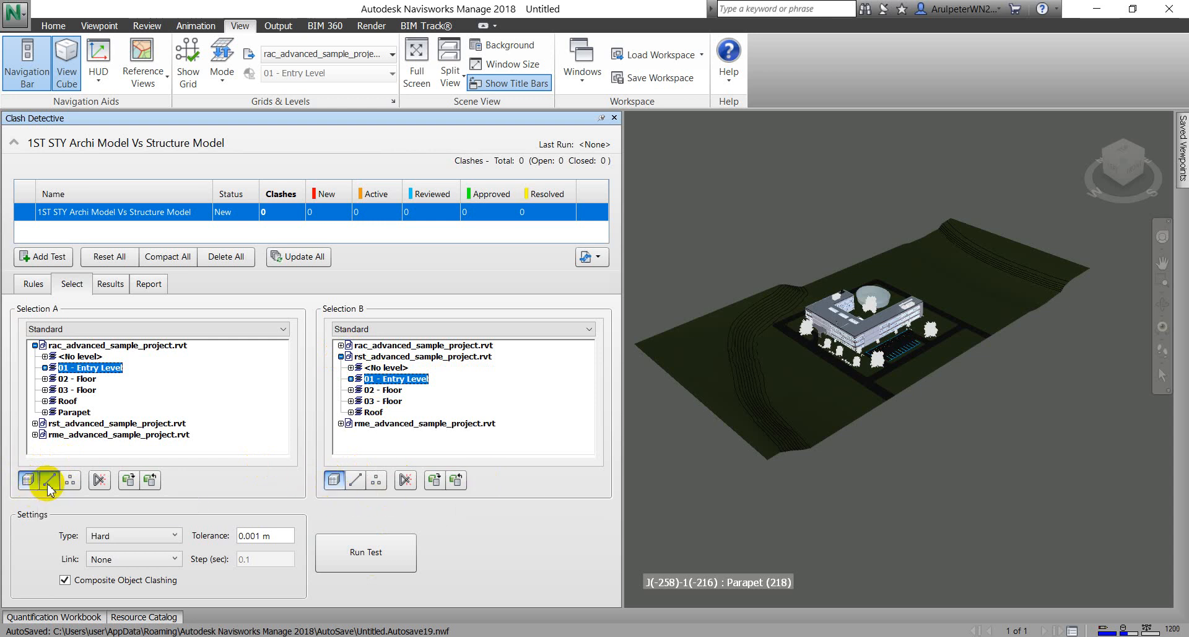
pyautogui.click(357, 487)
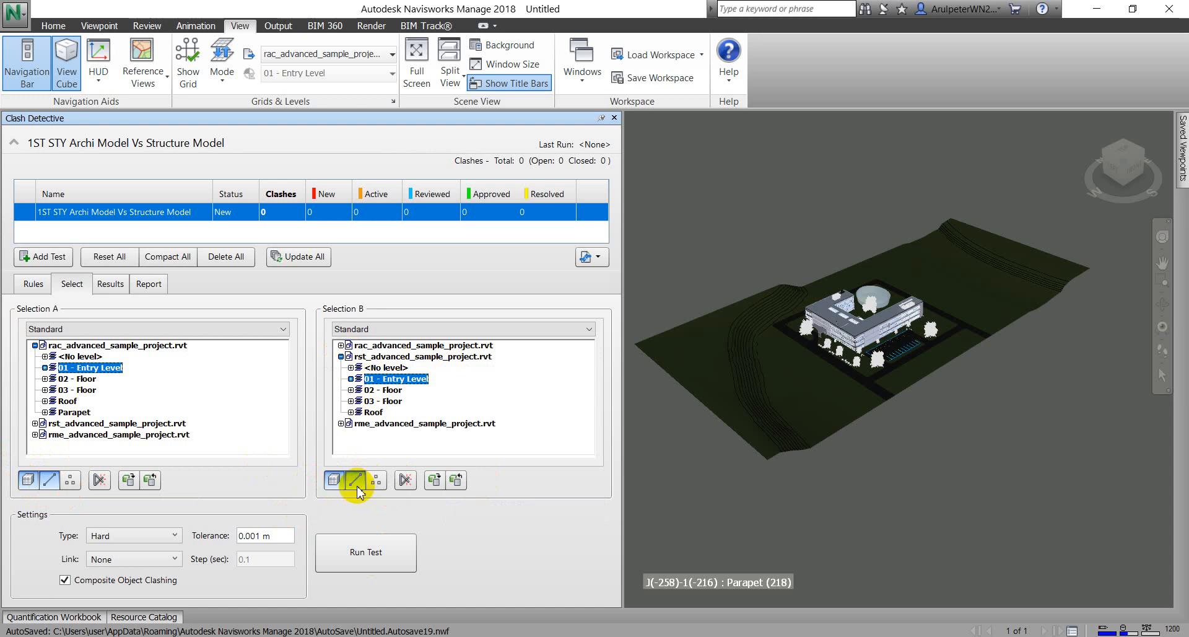
pyautogui.click(48, 481)
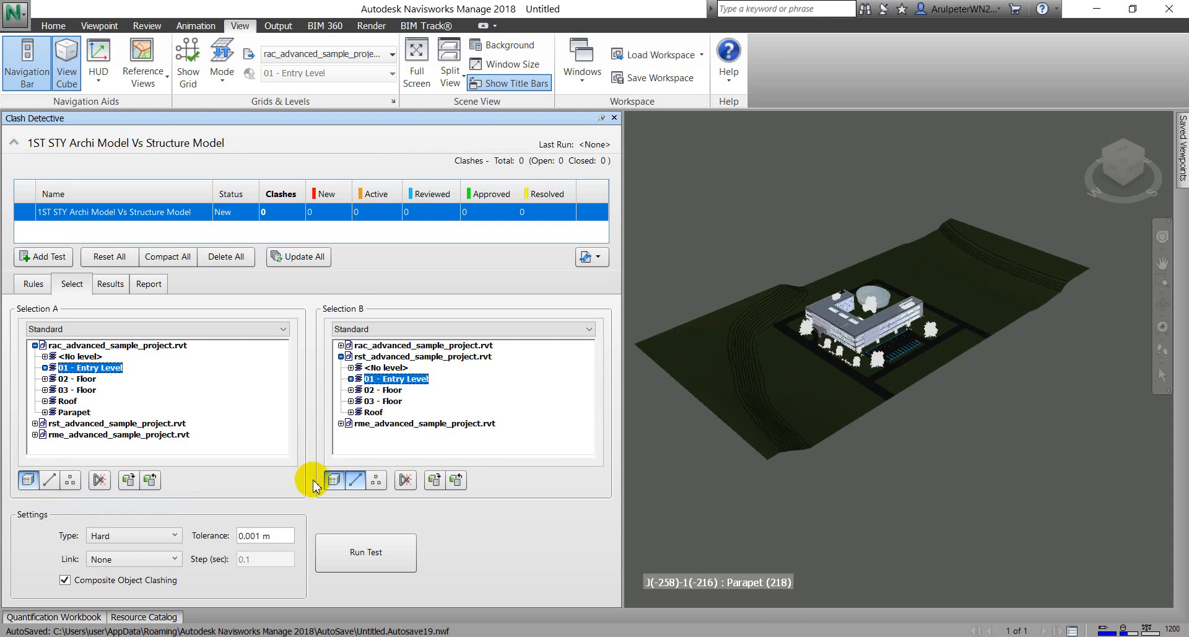
pyautogui.click(357, 481)
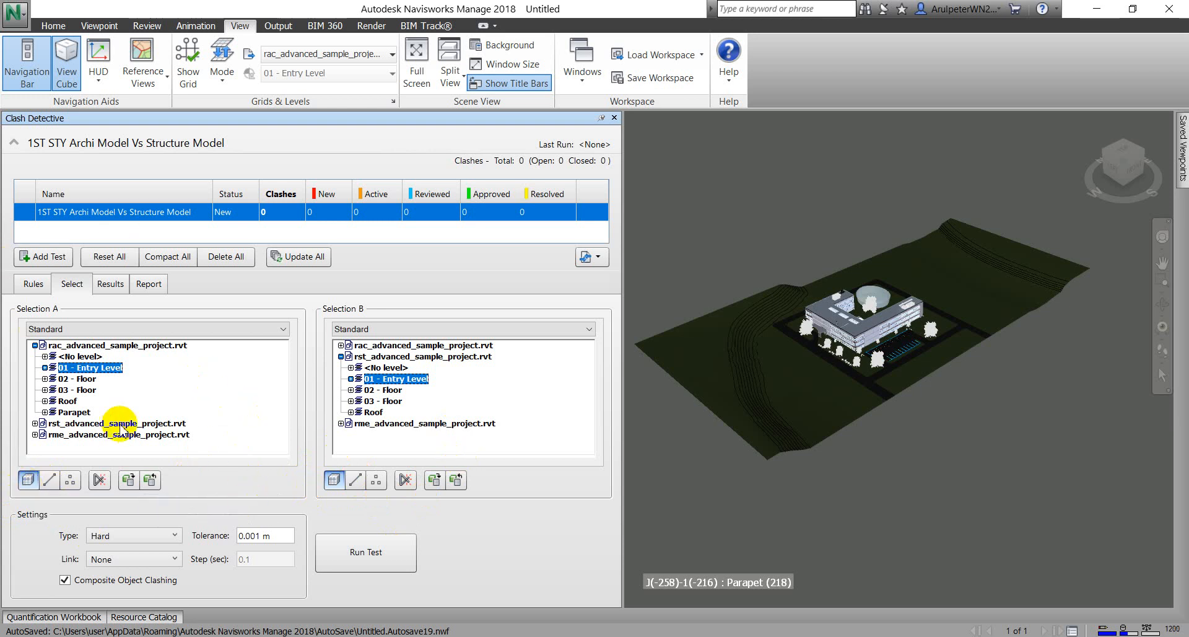
# Step: Examine the test's ignore rules, the available rule templates, the results layout and the report contents without changing anything
pyautogui.click(32, 282)
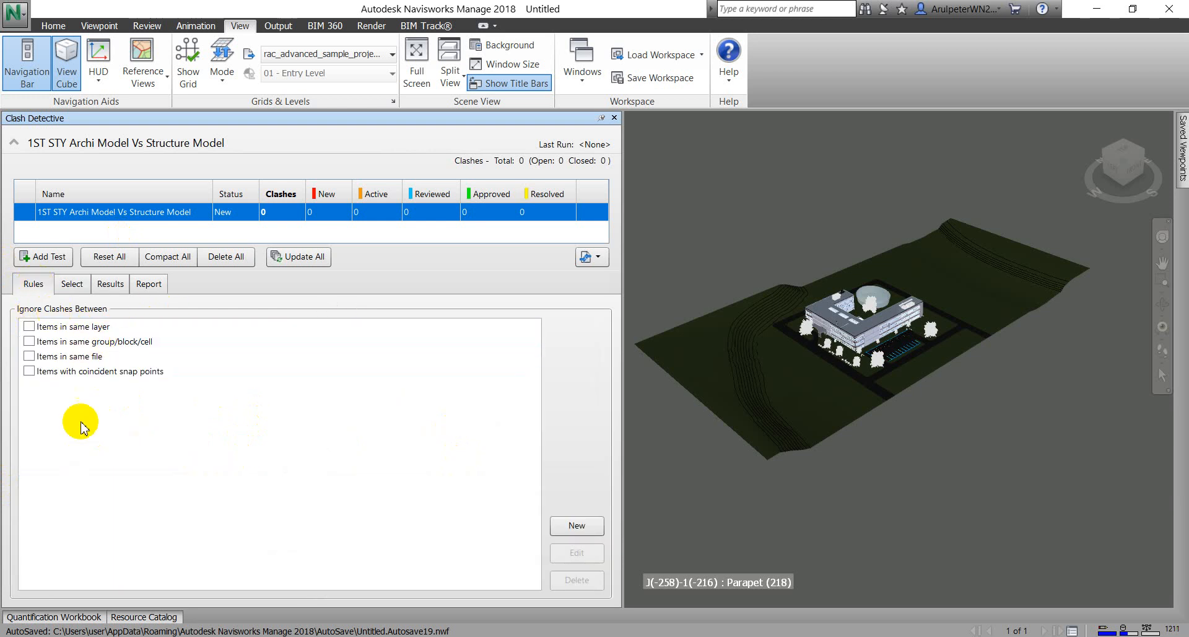
pyautogui.click(577, 524)
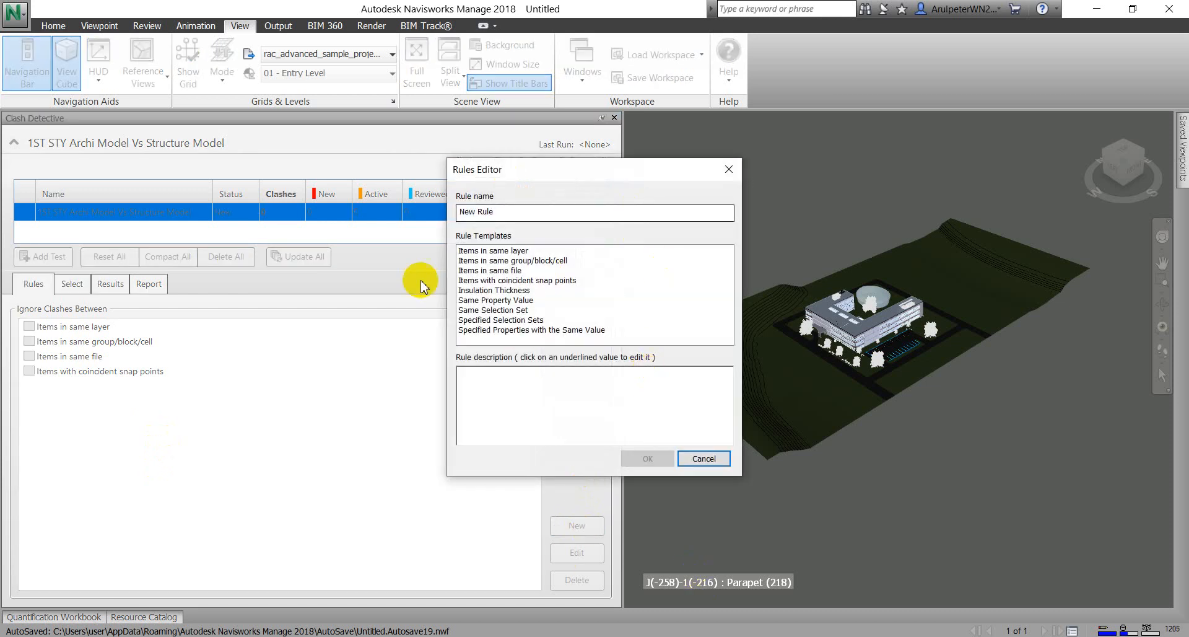
pyautogui.click(706, 460)
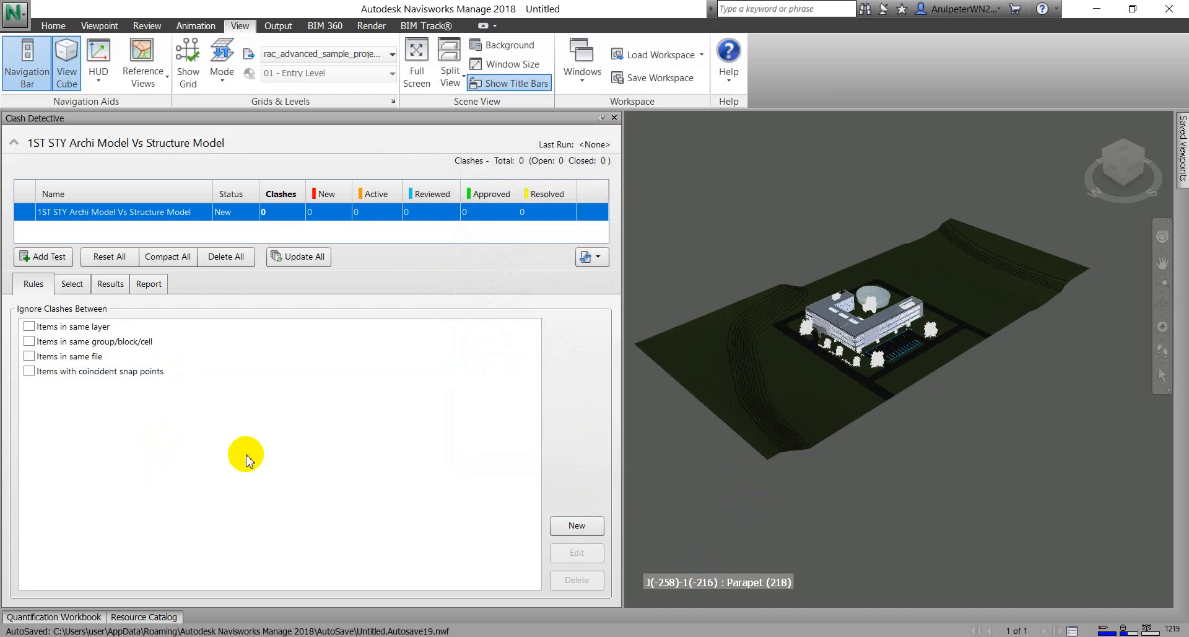
pyautogui.click(72, 286)
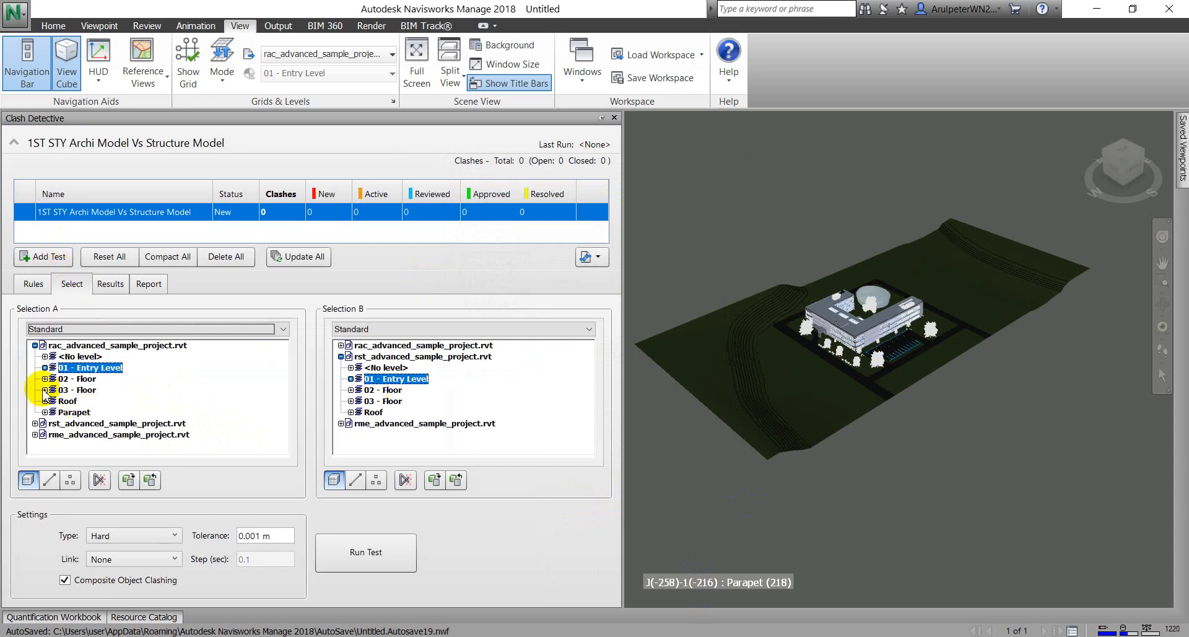
pyautogui.click(111, 284)
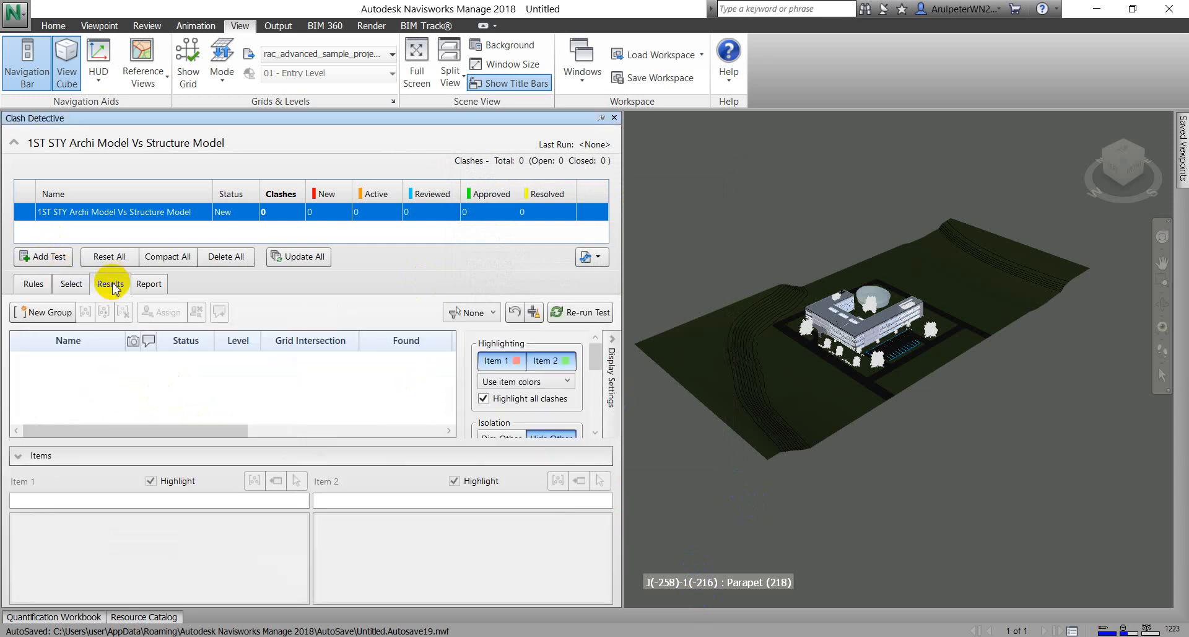
pyautogui.click(70, 285)
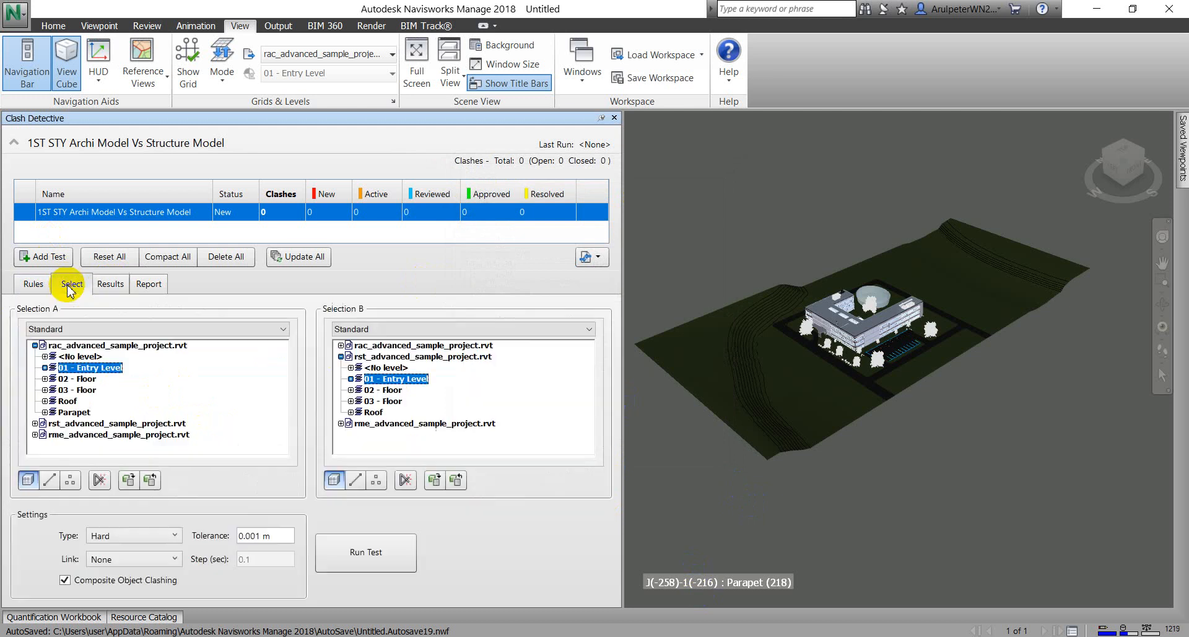
pyautogui.click(147, 284)
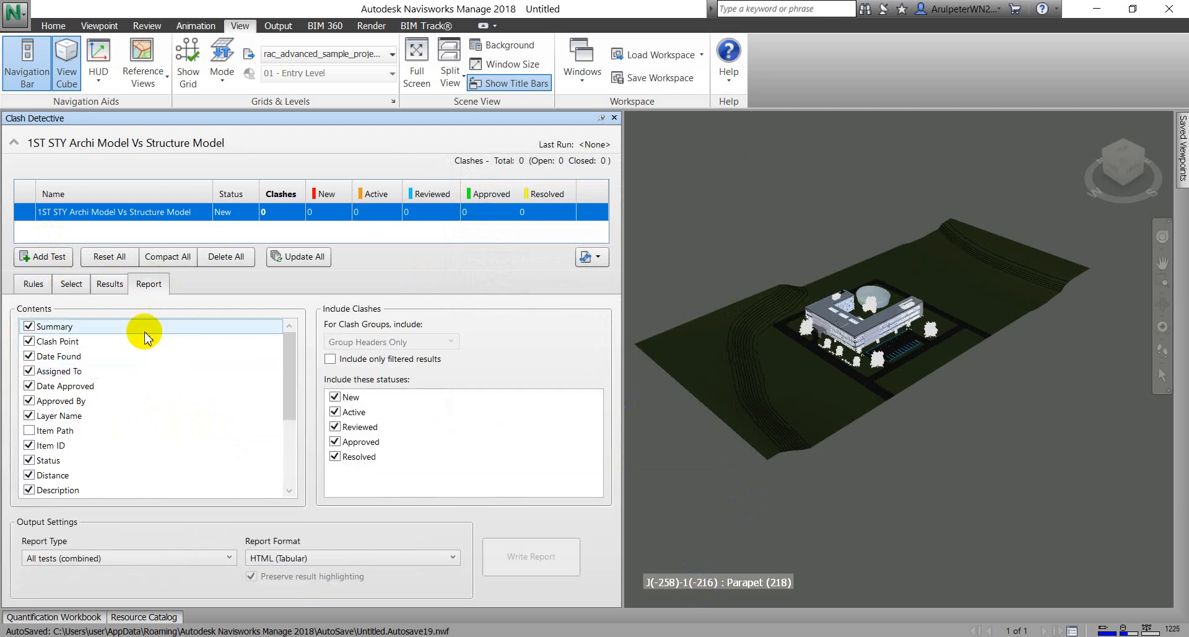
pyautogui.click(71, 285)
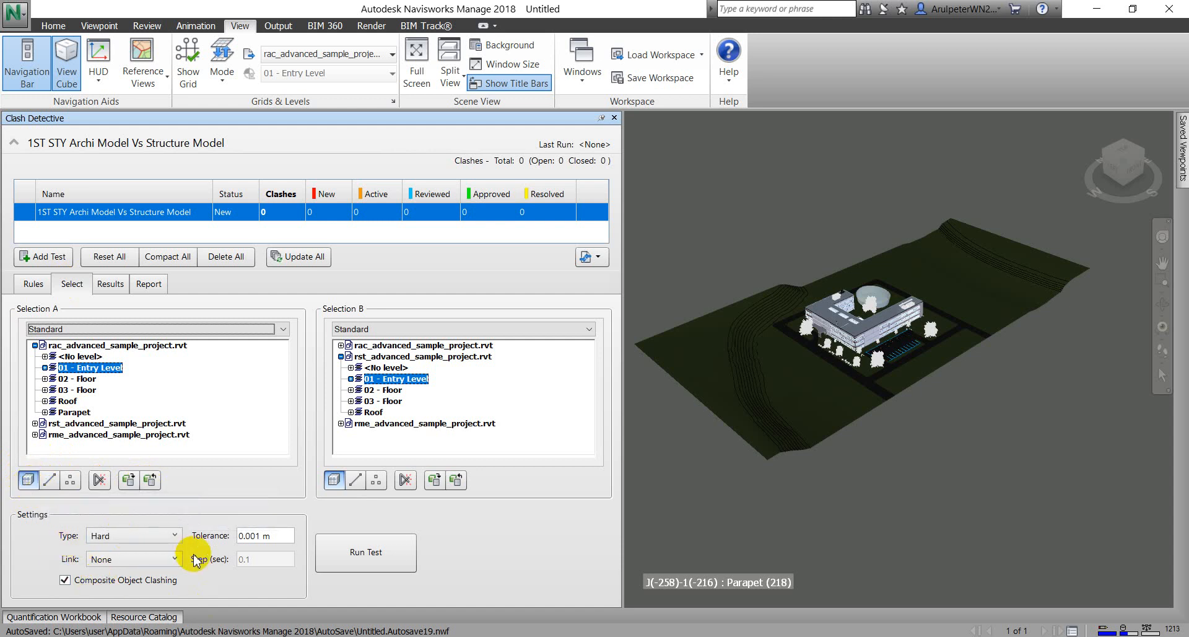
# Step: Run the 1ST STY architecture versus structure test with clash type Hard and link None
pyautogui.click(98, 538)
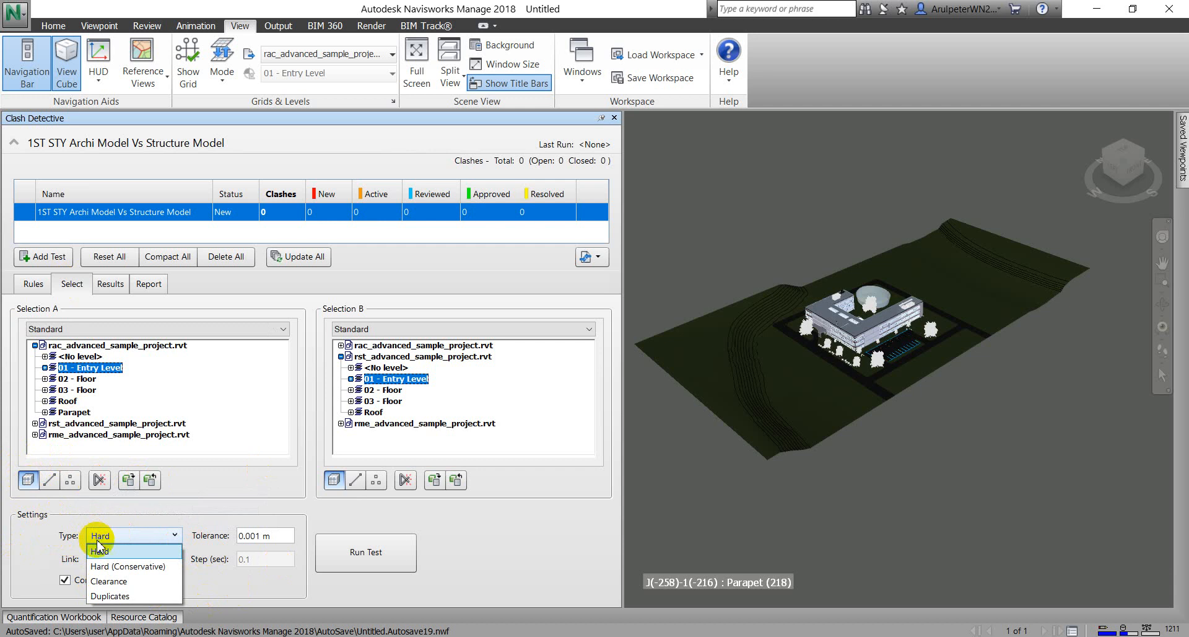
pyautogui.click(109, 531)
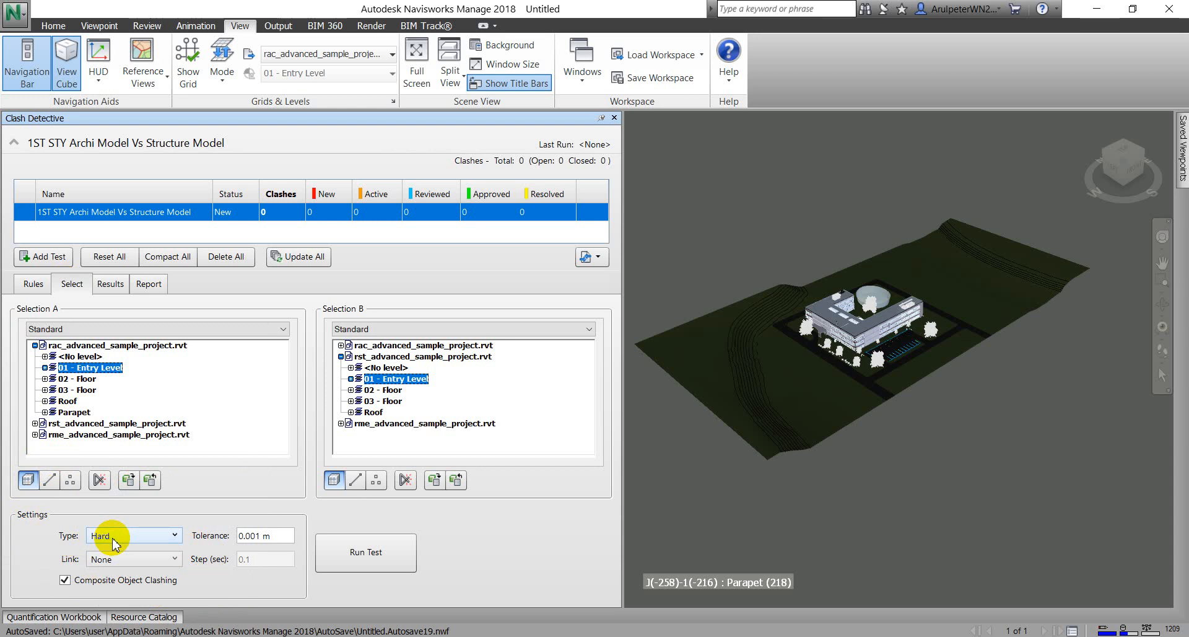
pyautogui.click(111, 535)
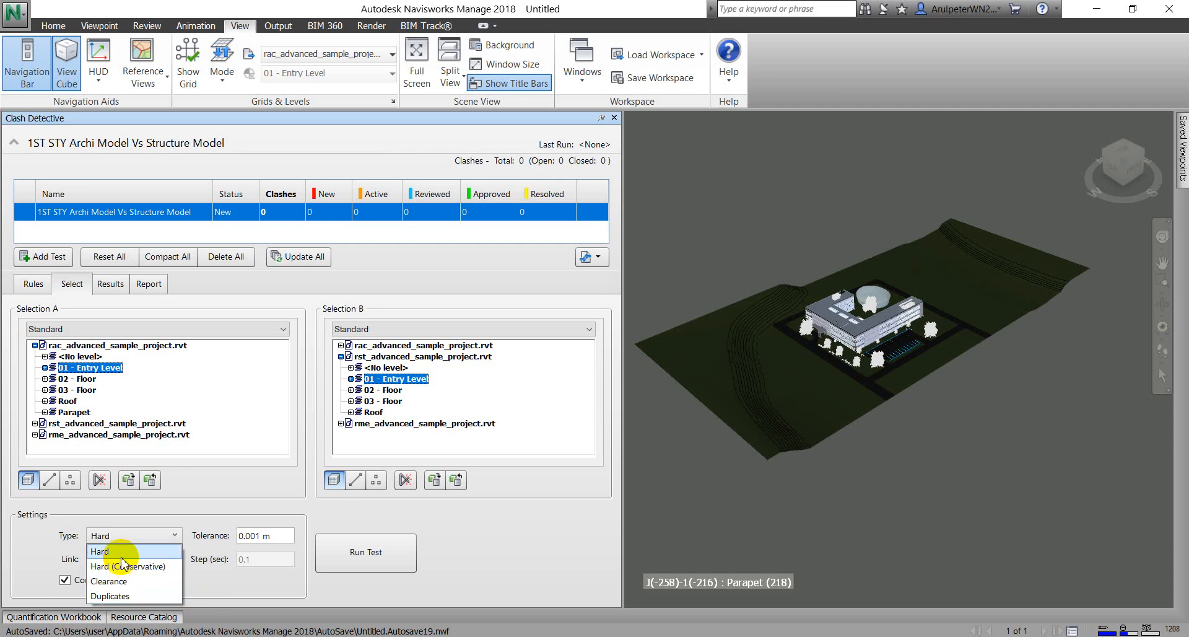
pyautogui.click(103, 551)
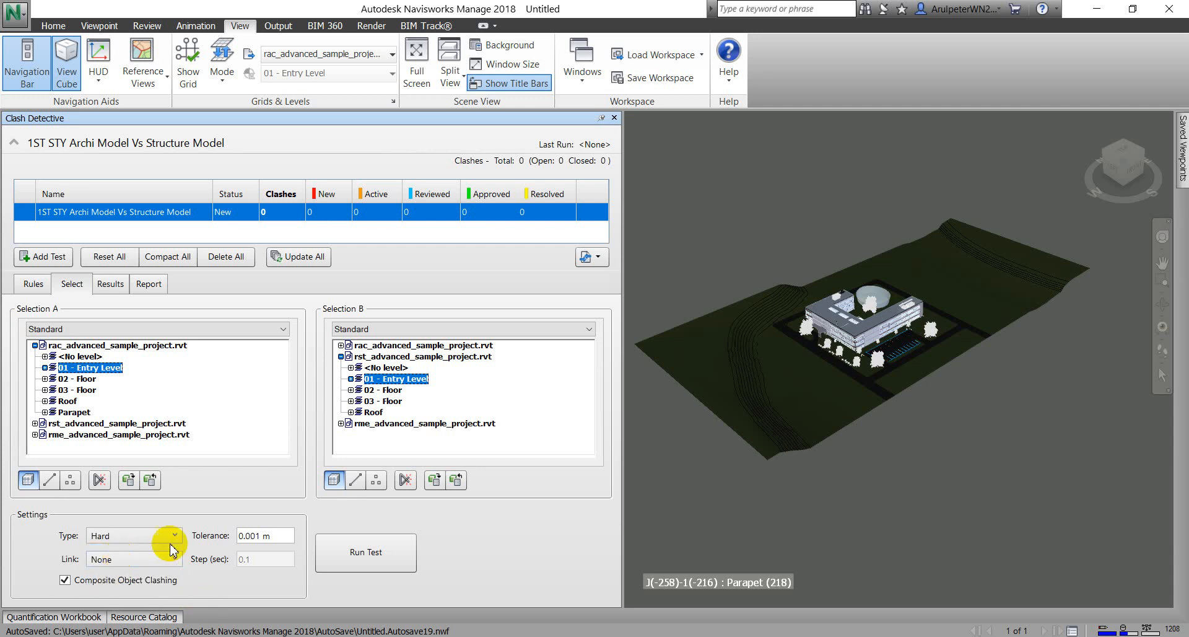
pyautogui.click(102, 559)
pyautogui.click(102, 559)
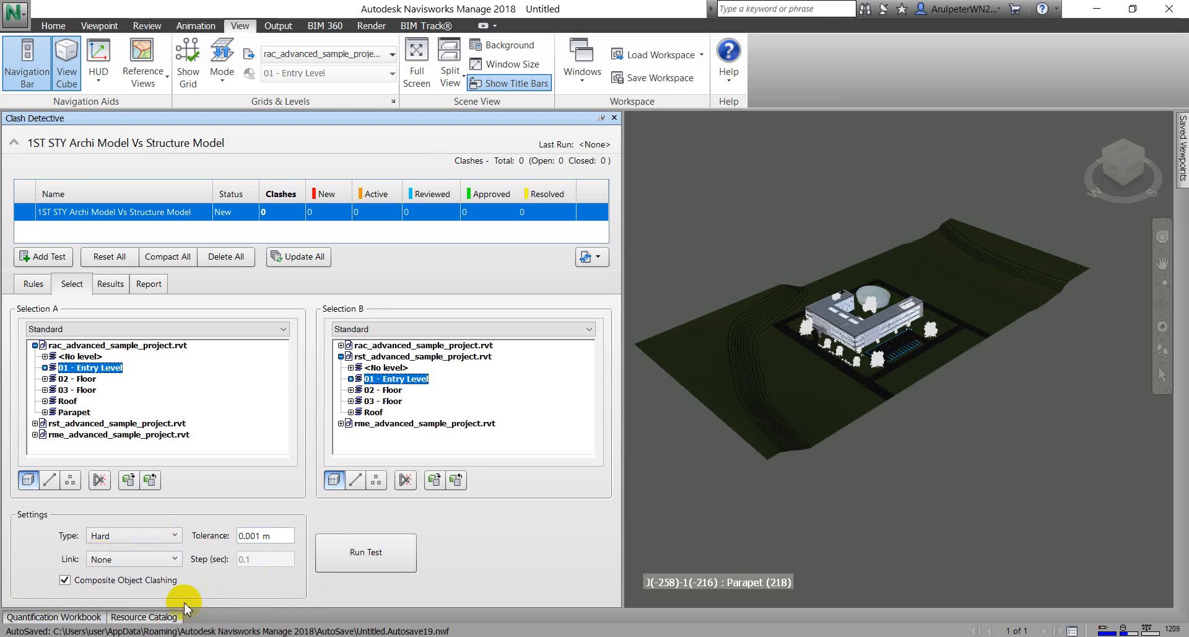
pyautogui.click(99, 558)
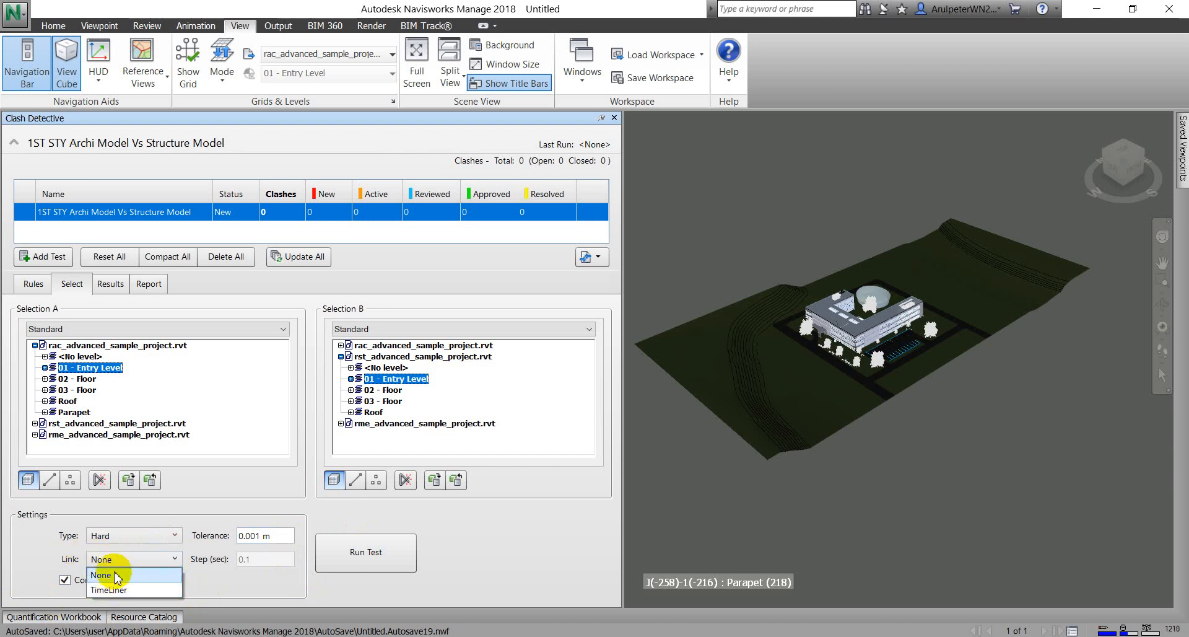
pyautogui.click(116, 576)
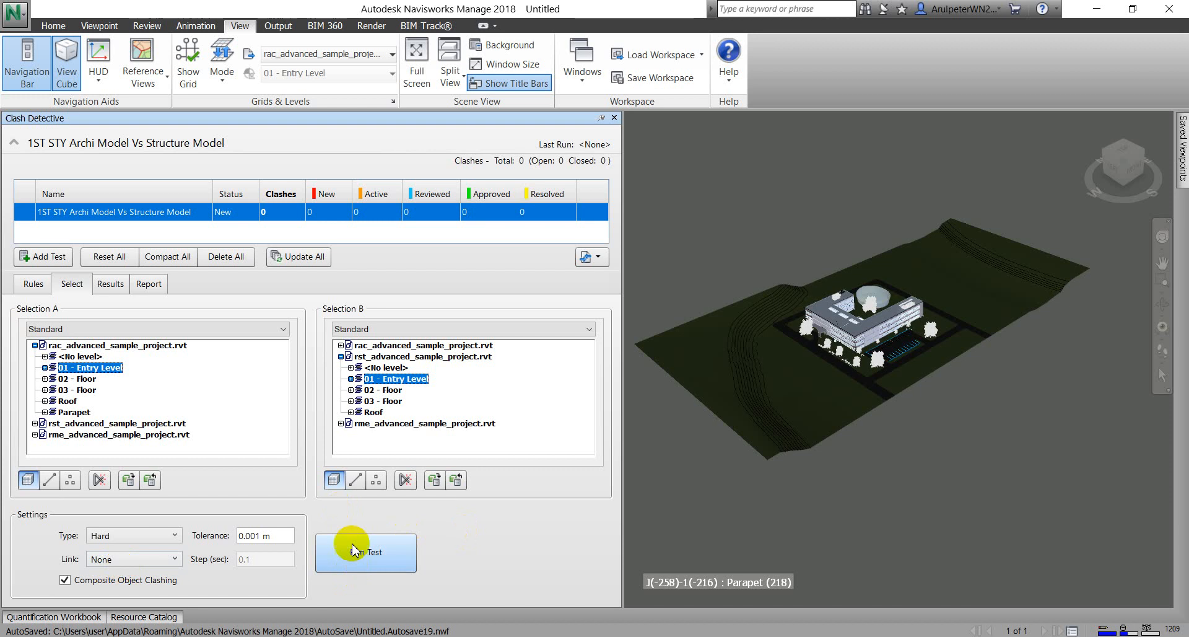
pyautogui.click(355, 557)
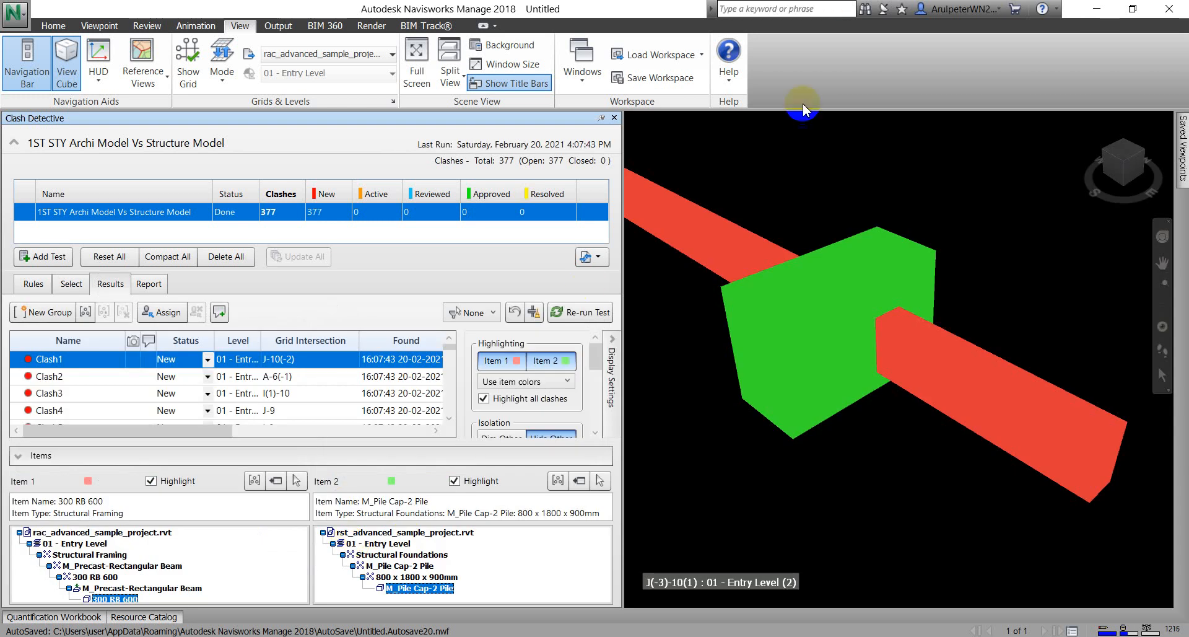
# Step: Look through the clash results and collapse the list of tests to give the results more room
pyautogui.scroll(-13, 133, 384)
pyautogui.scroll(-20, 174, 405)
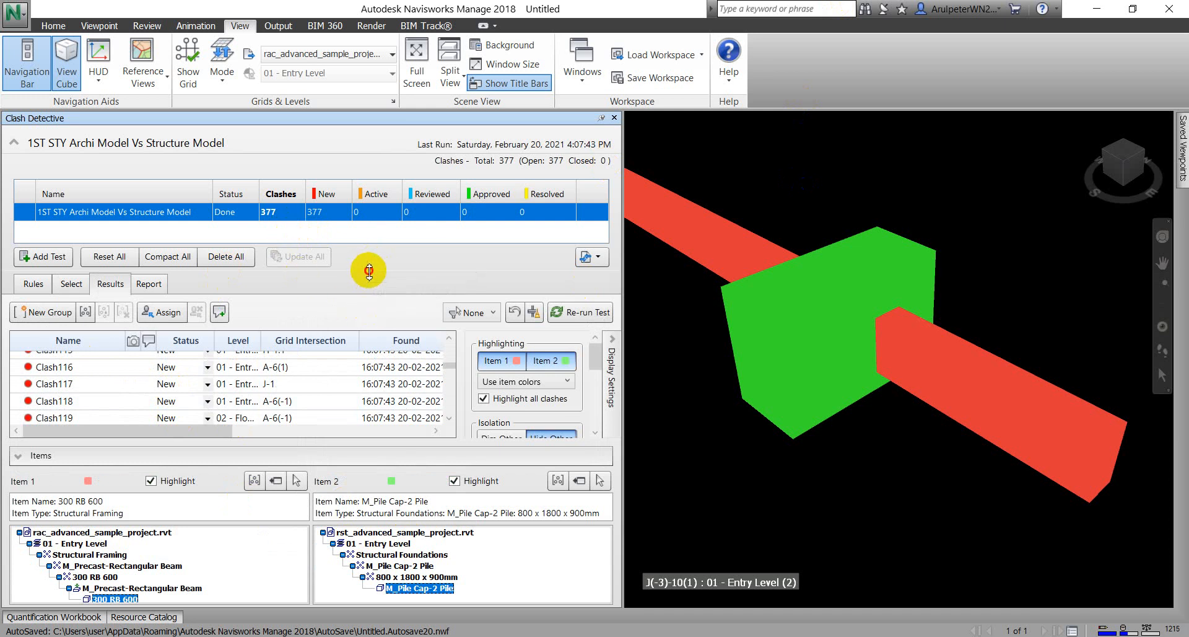
pyautogui.moveTo(372, 263); pyautogui.dragTo(372, 223)
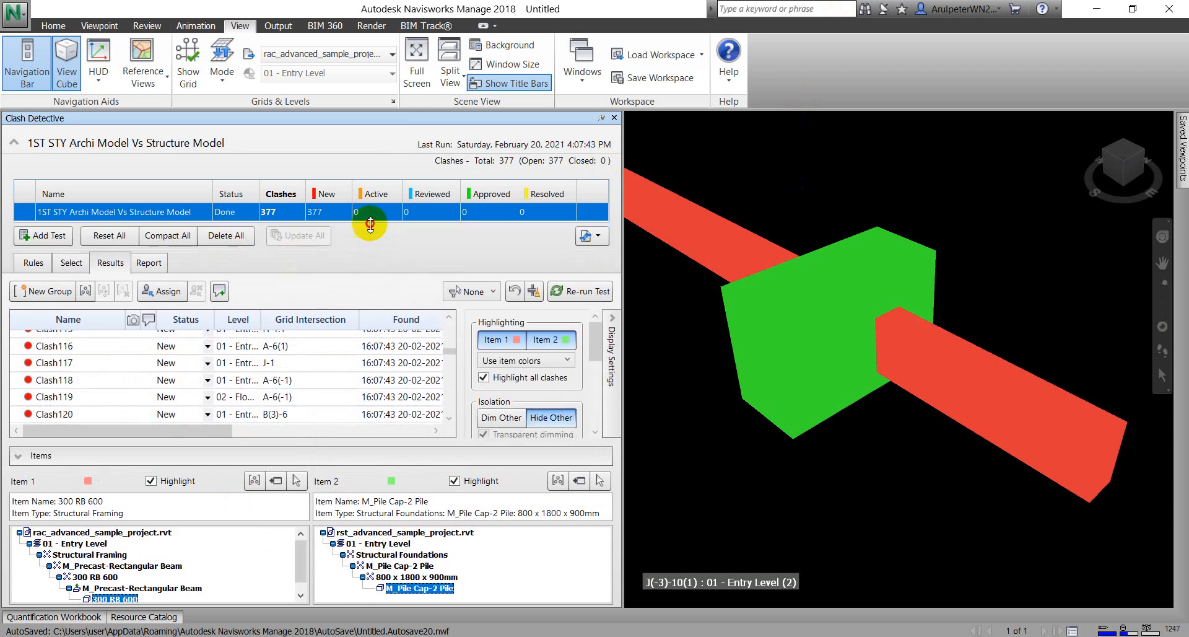
pyautogui.click(13, 143)
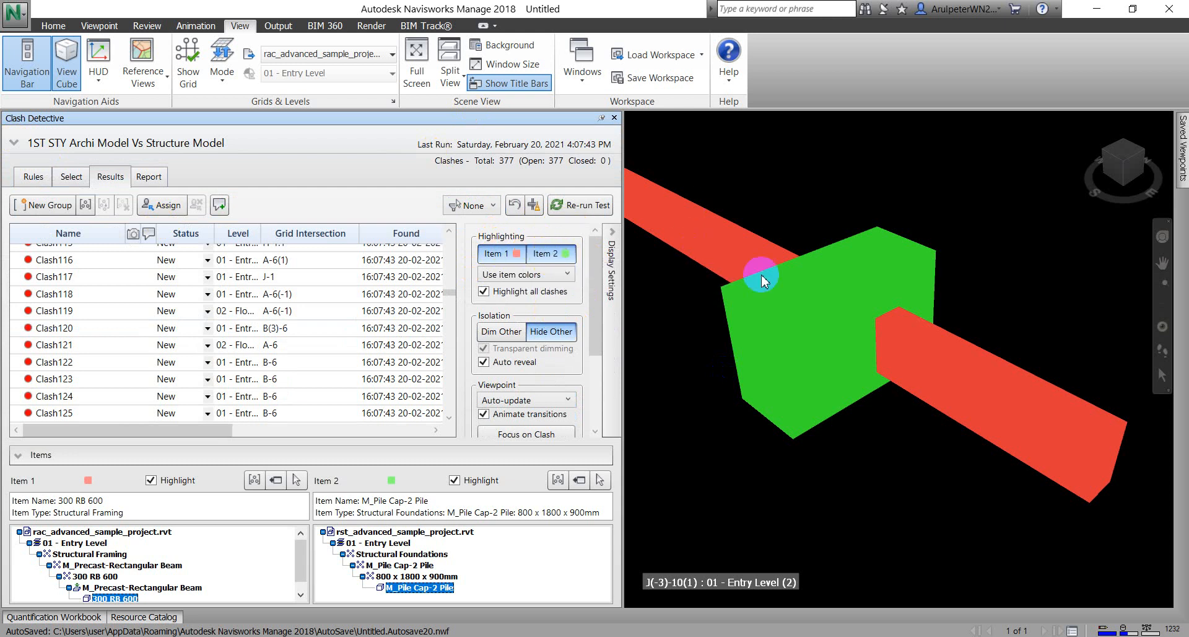
# Step: Change the clash highlighting to "Use status color" and return to the first clash in the results
pyautogui.click(510, 276)
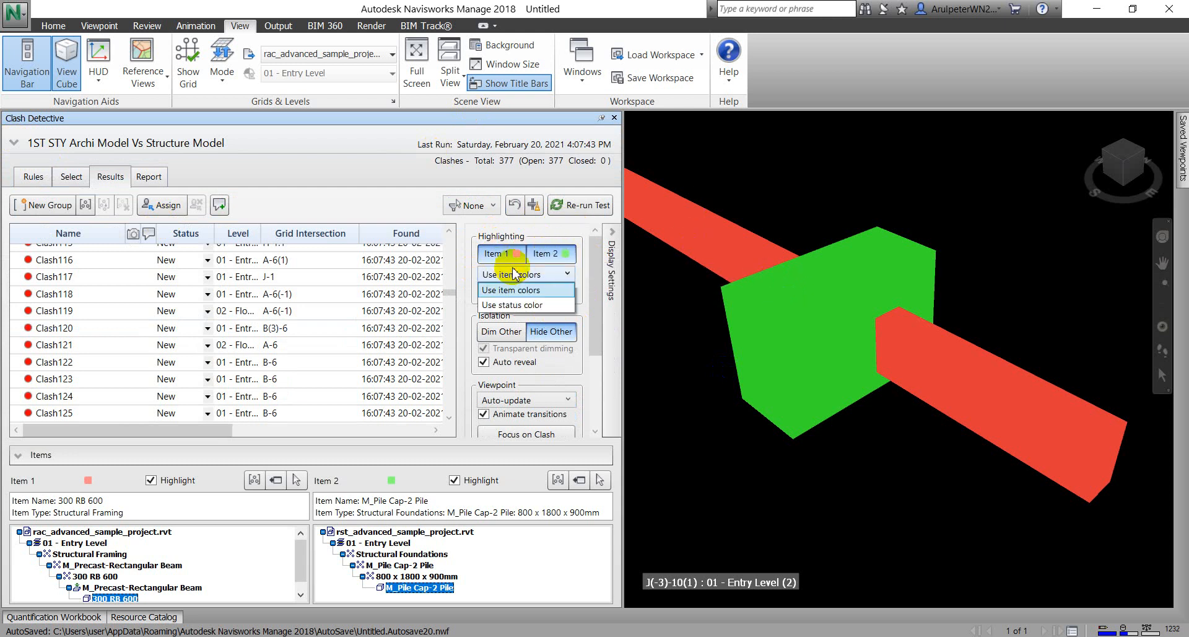
pyautogui.click(512, 298)
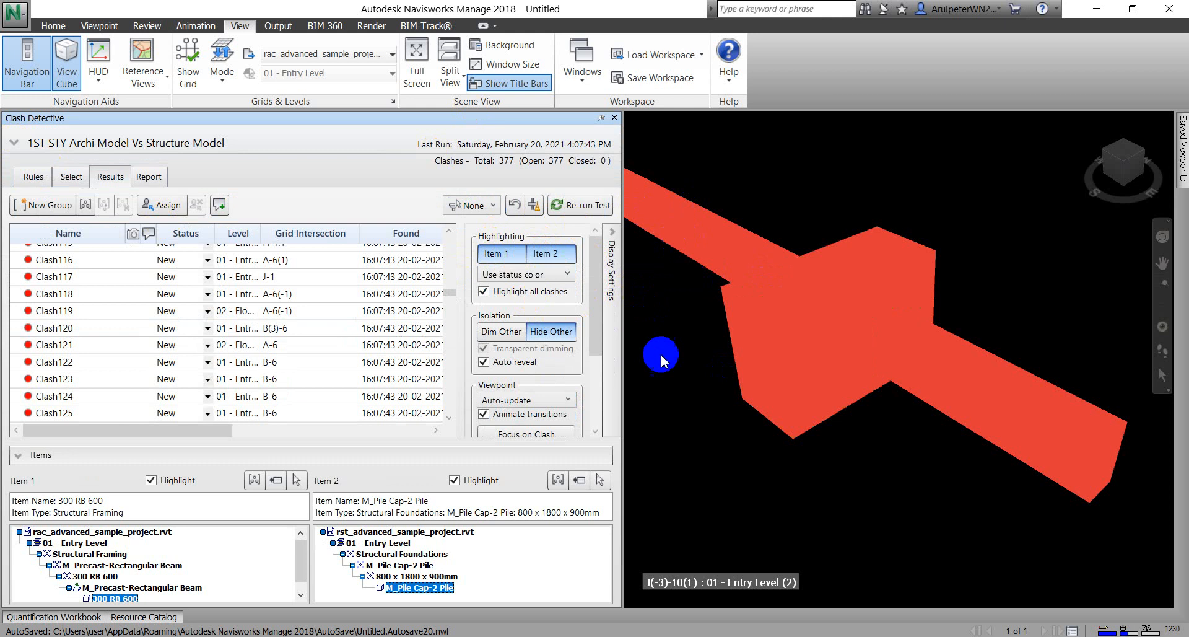
pyautogui.scroll(16, 119, 334)
pyautogui.scroll(20, 119, 333)
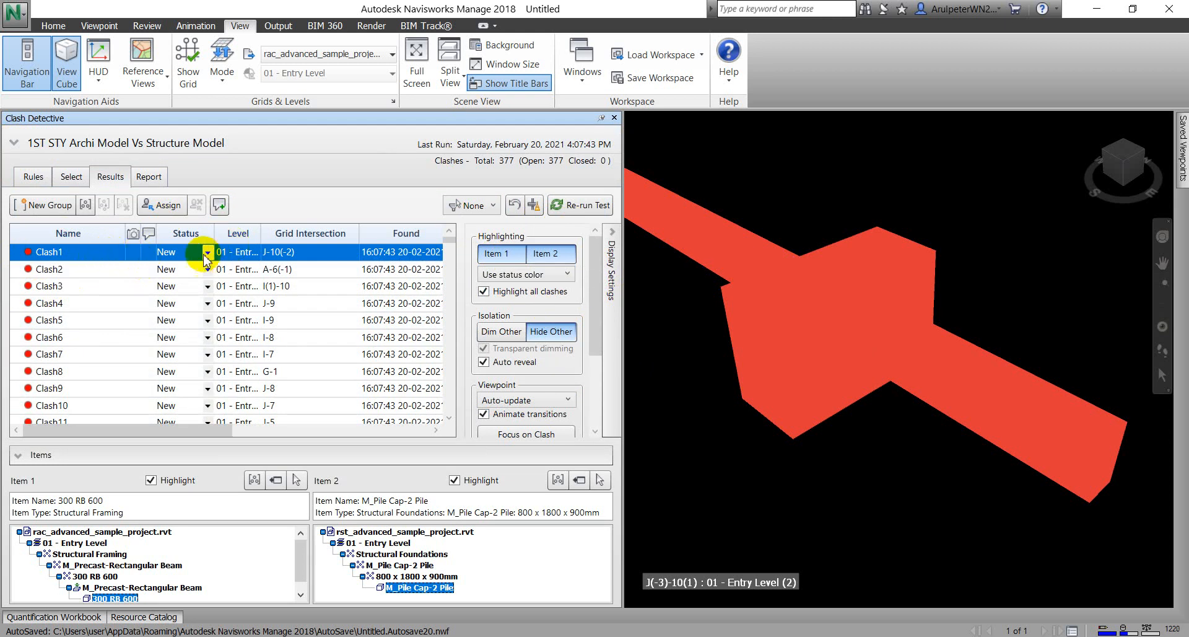
# Step: Set the first clash's status to Active to check its highlight colour and return the status to New
pyautogui.click(207, 252)
pyautogui.click(186, 282)
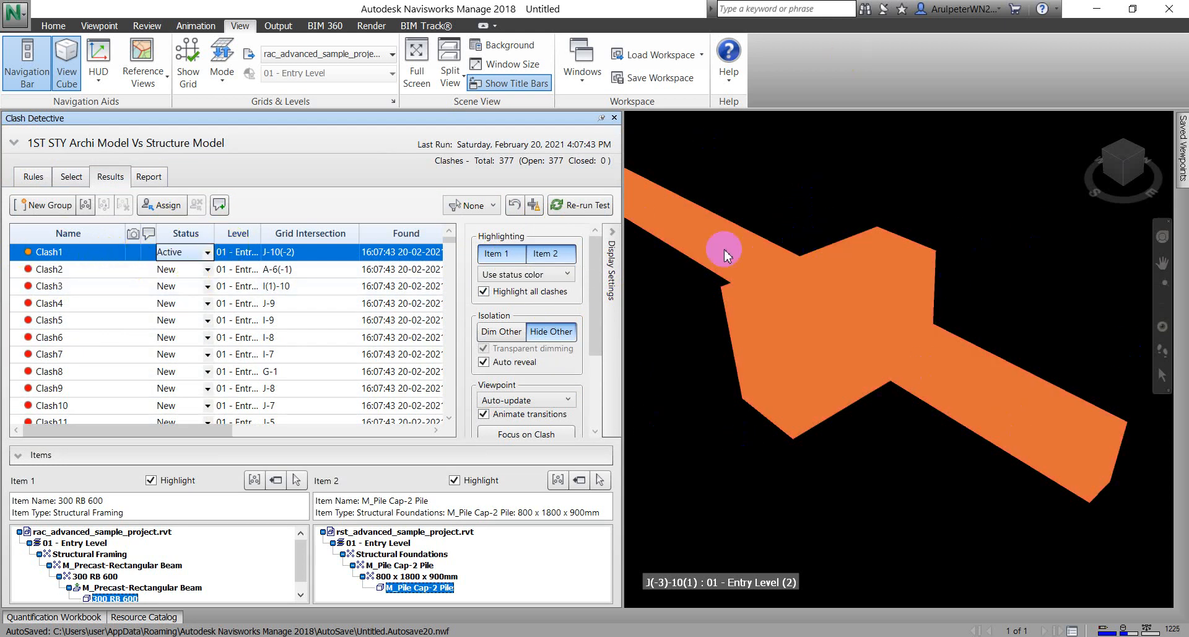
pyautogui.click(207, 252)
pyautogui.click(200, 271)
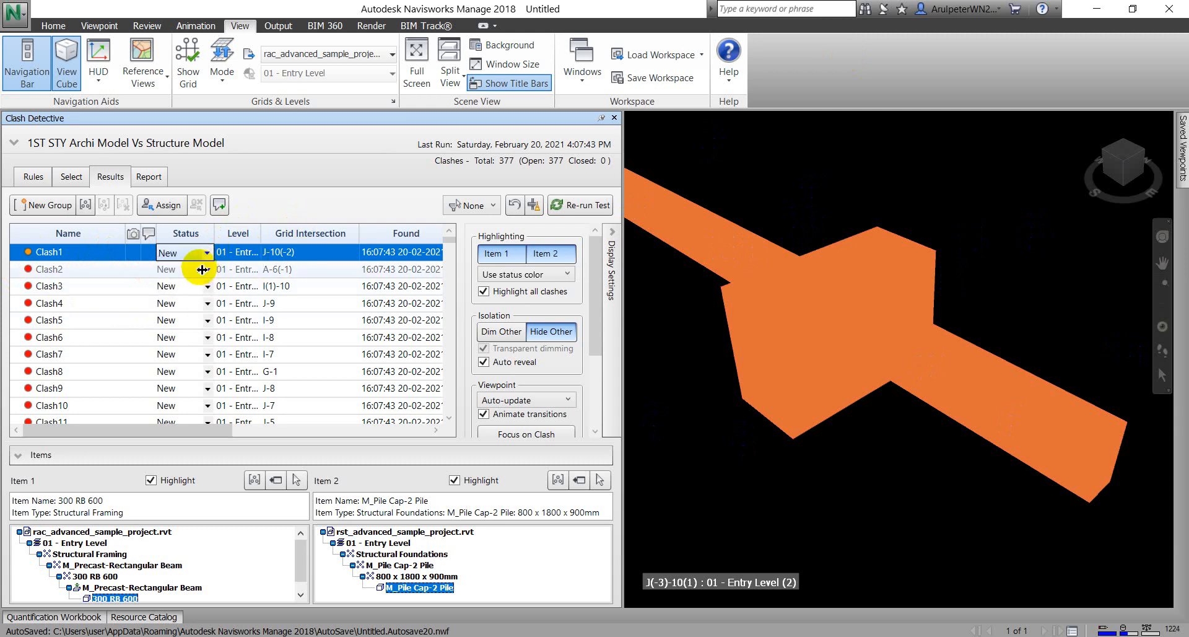
pyautogui.click(779, 211)
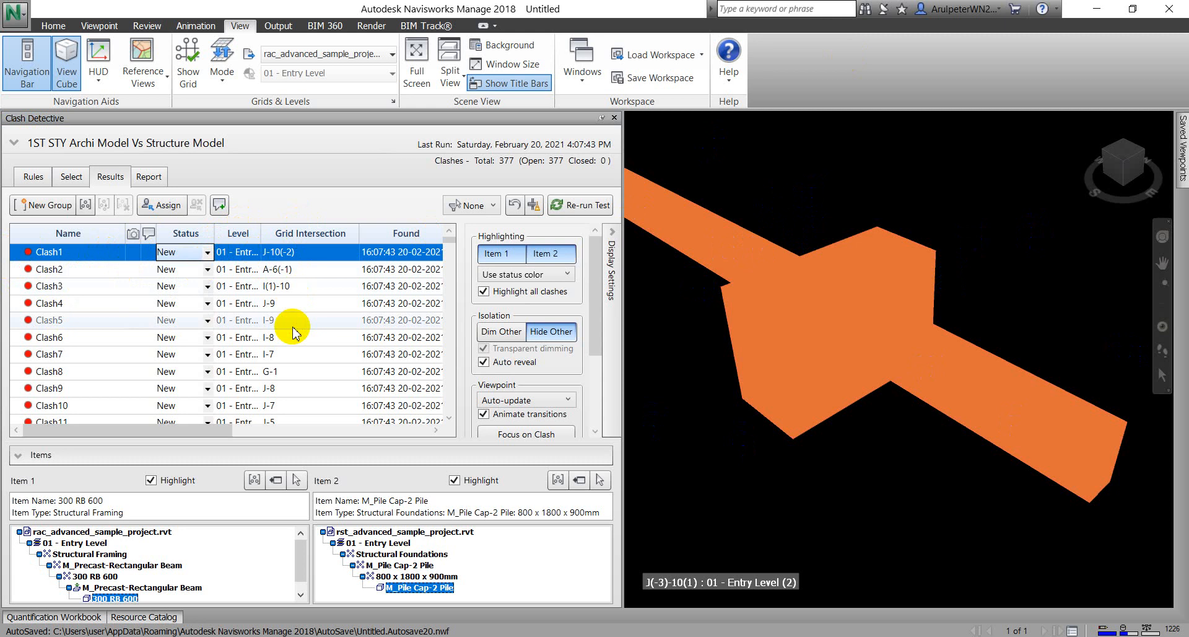
pyautogui.click(133, 303)
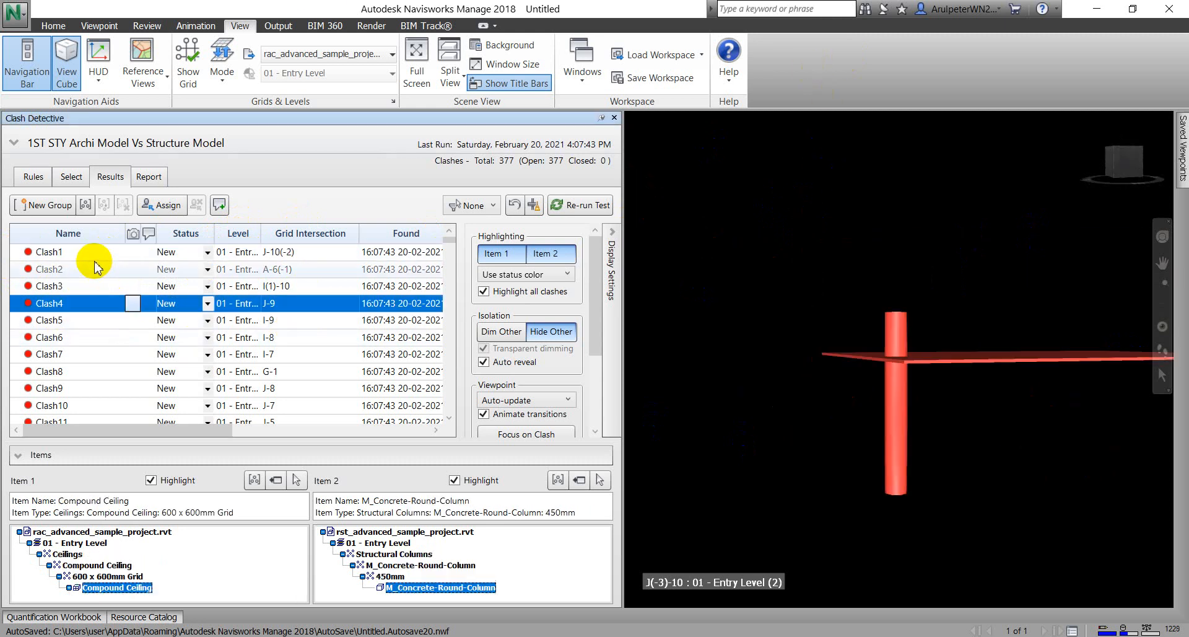
# Step: Select the first clash again and change the clash highlighting to "Use item colors"
pyautogui.click(98, 252)
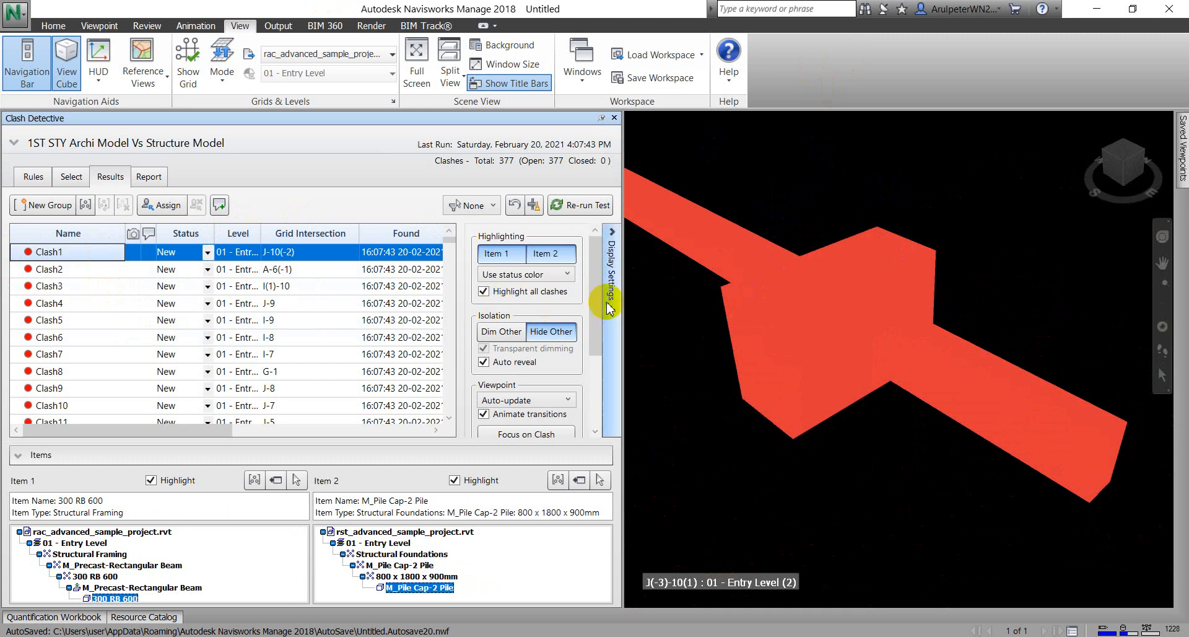
pyautogui.click(499, 274)
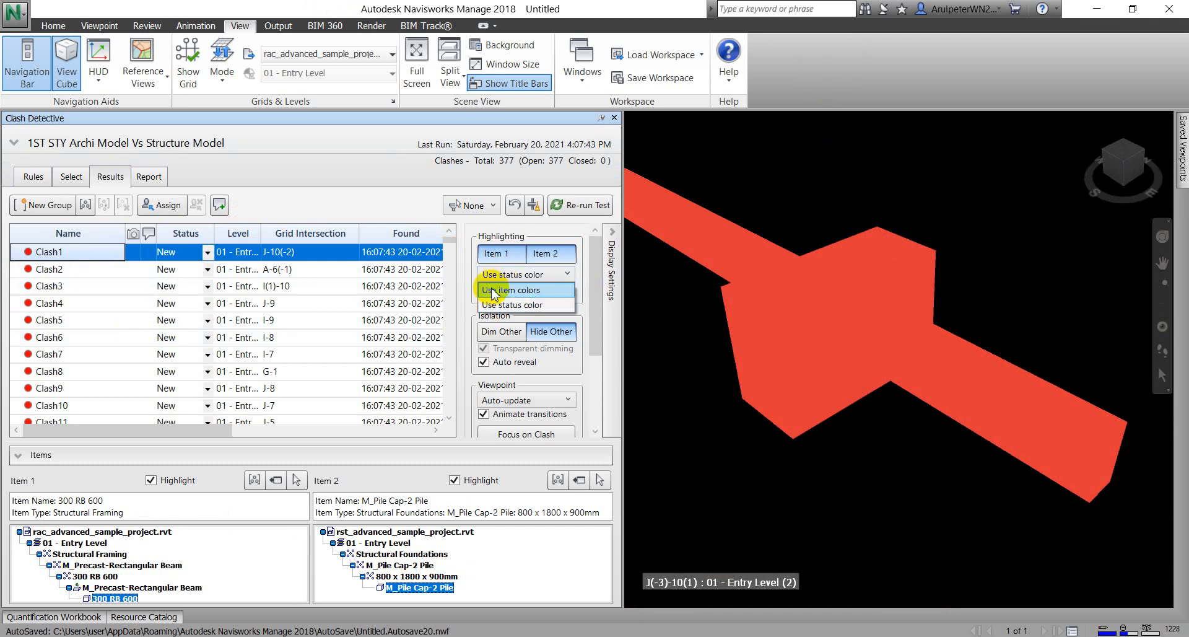
pyautogui.click(492, 291)
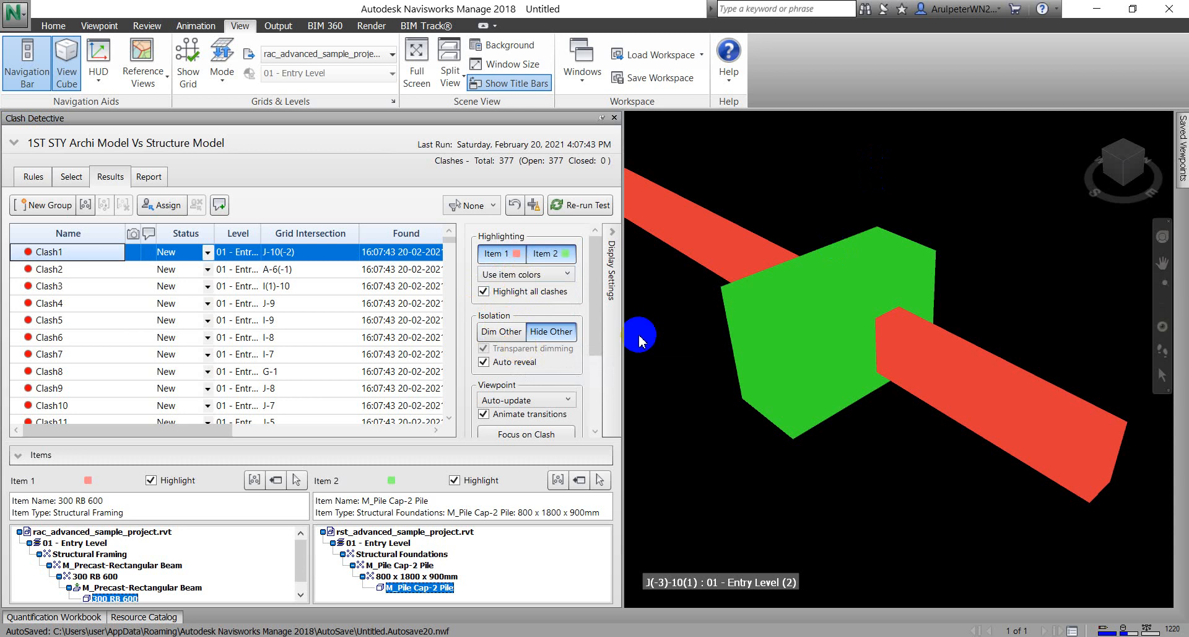
# Step: Dim the other items to see the first clash within the building and hide them again
pyautogui.click(498, 330)
pyautogui.scroll(-5, 824, 267)
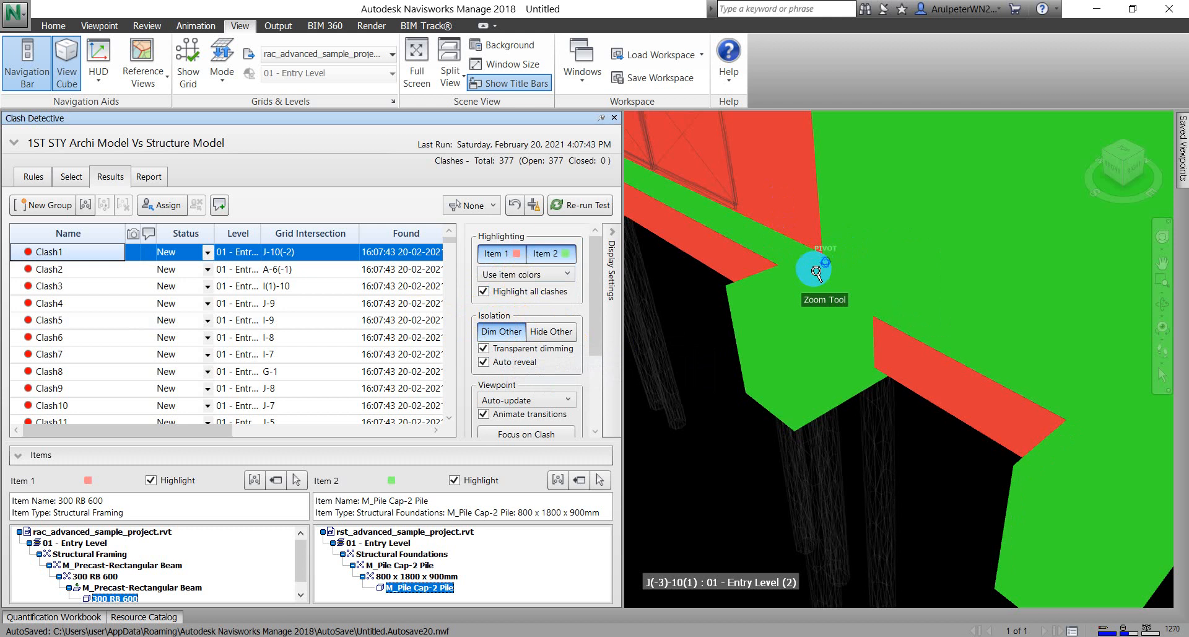
pyautogui.scroll(-3, 849, 360)
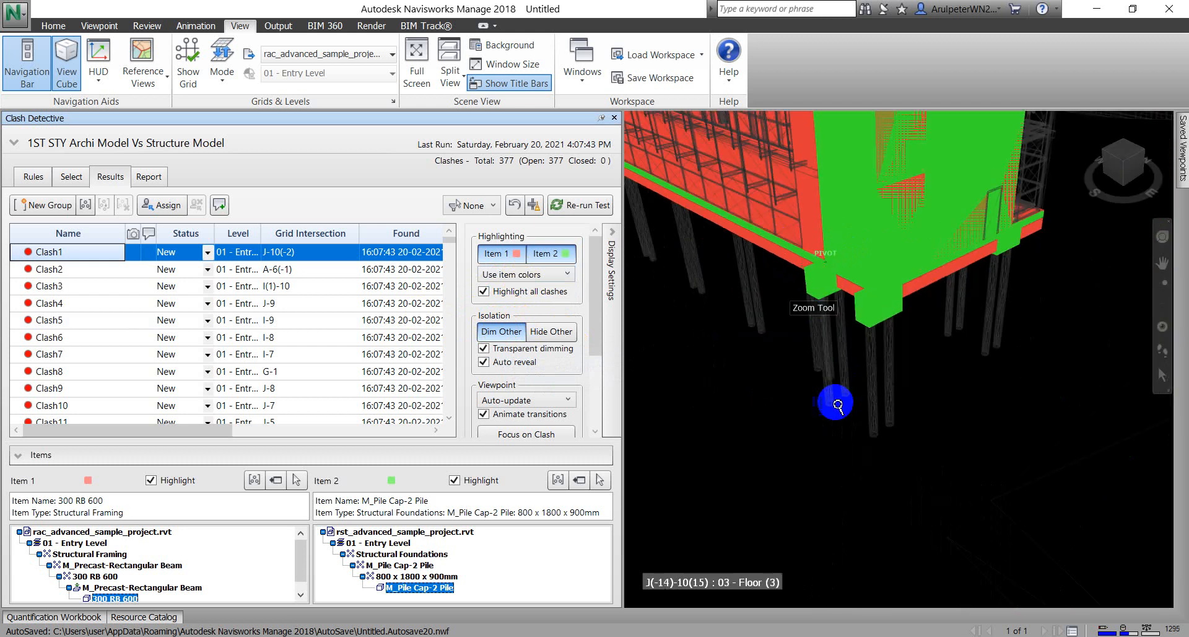
pyautogui.scroll(-3, 923, 392)
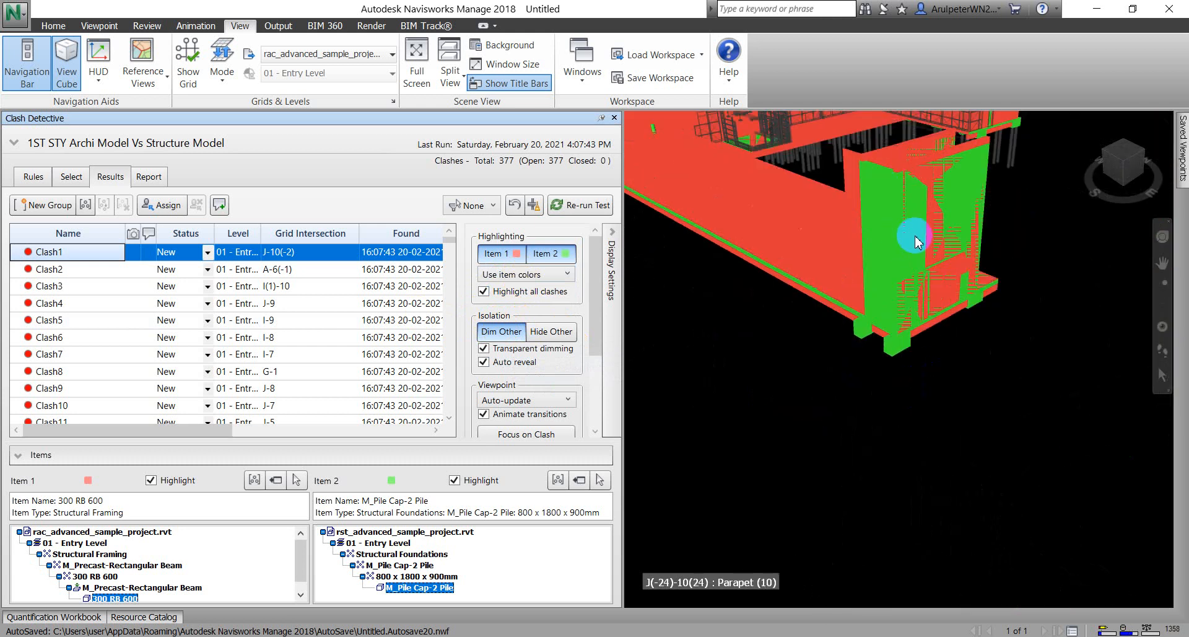
pyautogui.click(551, 332)
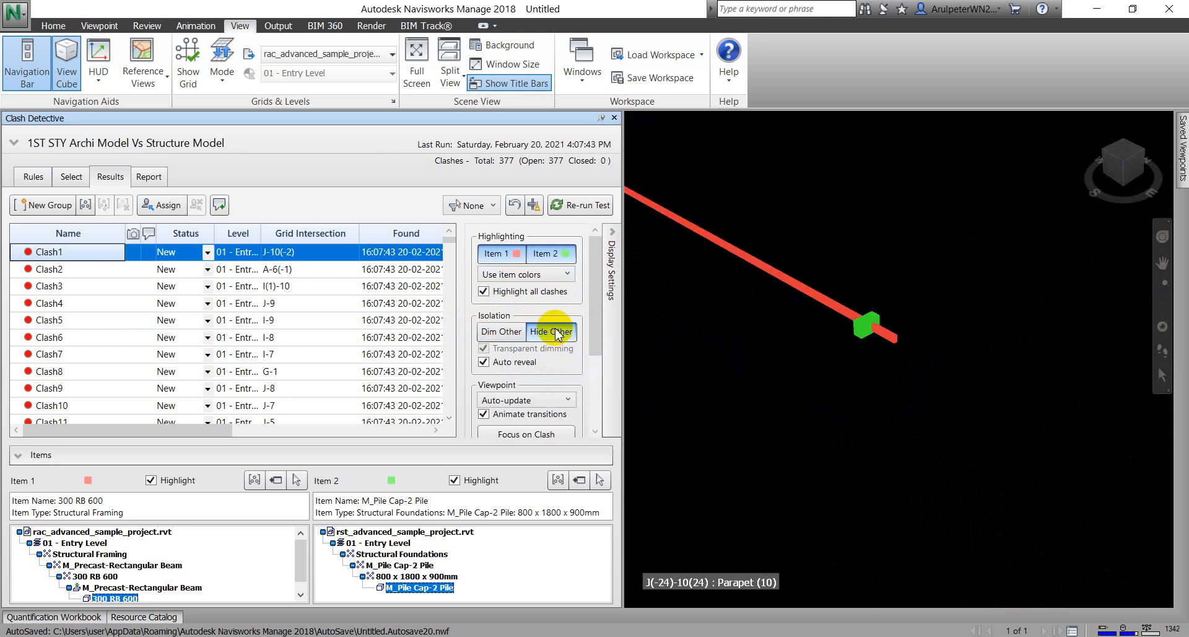
pyautogui.scroll(4, 840, 304)
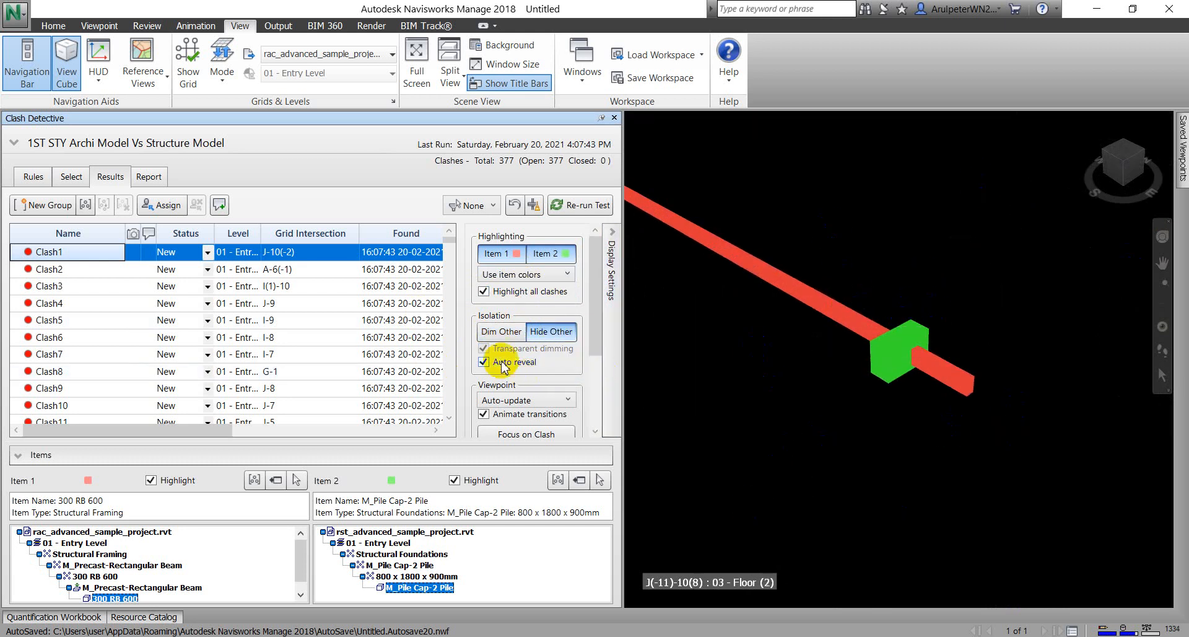
# Step: Toggle Auto reveal off and on, and compare Dim Other with Hide Other, leaving the other items hidden
pyautogui.click(499, 331)
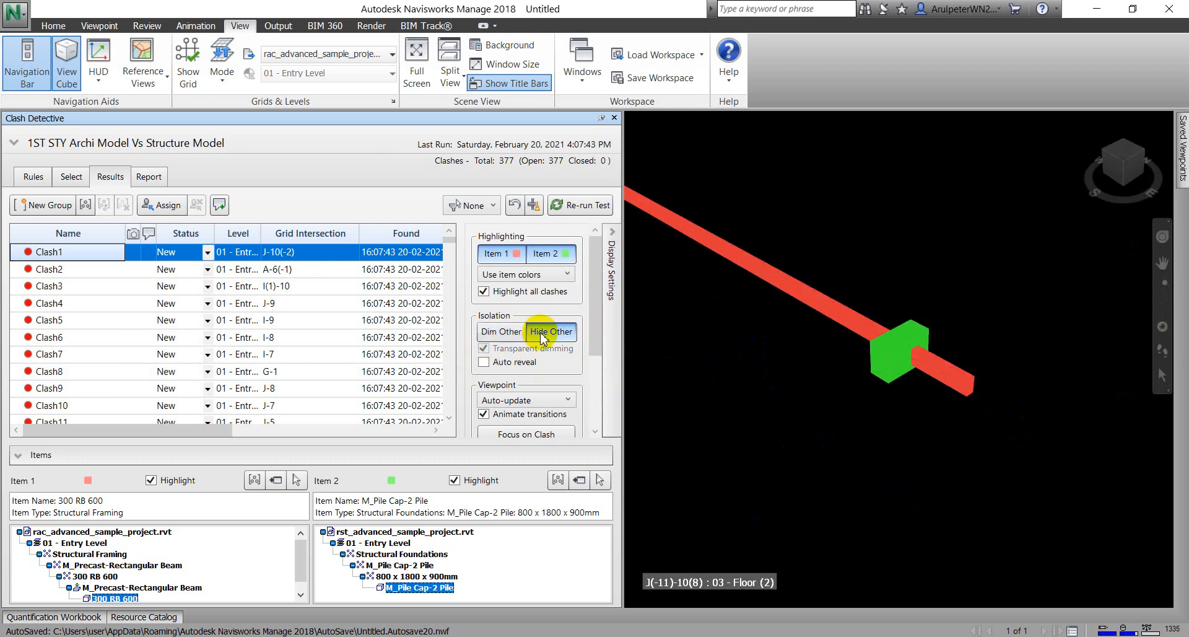
pyautogui.click(483, 362)
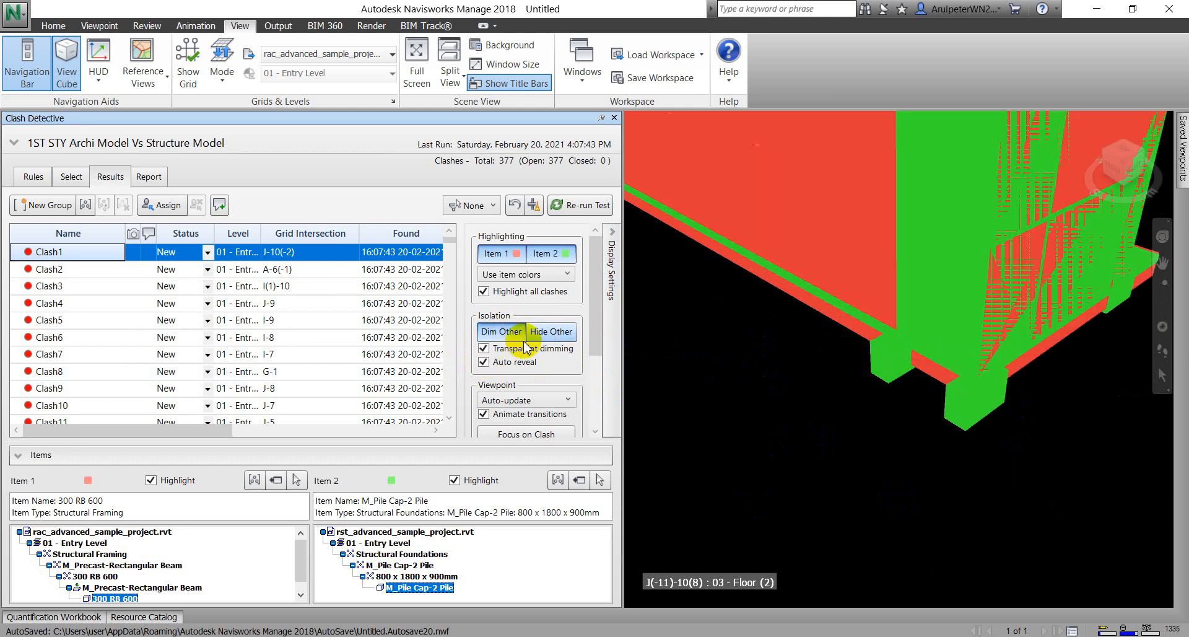
pyautogui.click(545, 331)
pyautogui.click(775, 406)
# Step: Keep the viewpoint mode at Auto-update and focus the view on the first clash
pyautogui.scroll(-1, 490, 349)
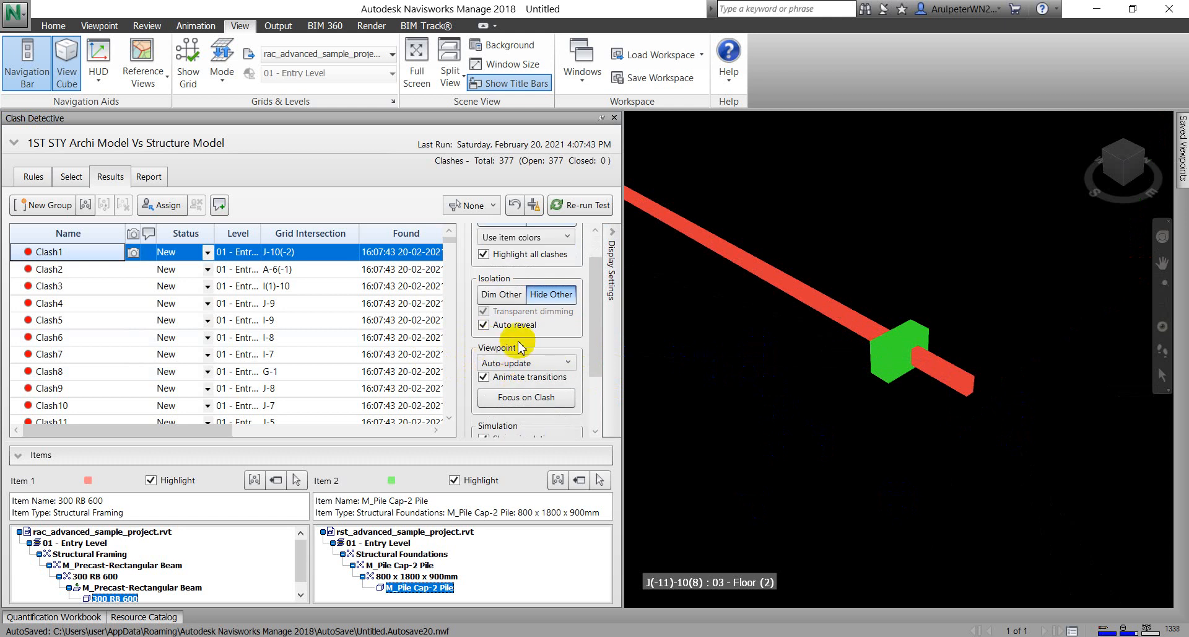
pyautogui.click(528, 363)
pyautogui.click(529, 363)
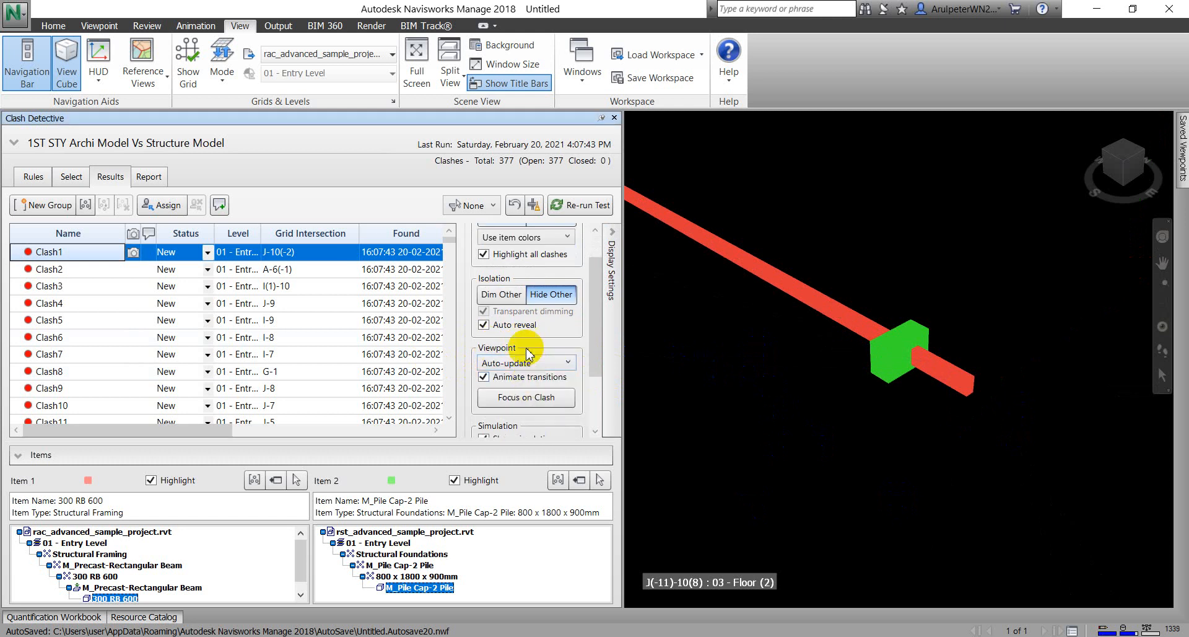
pyautogui.click(537, 398)
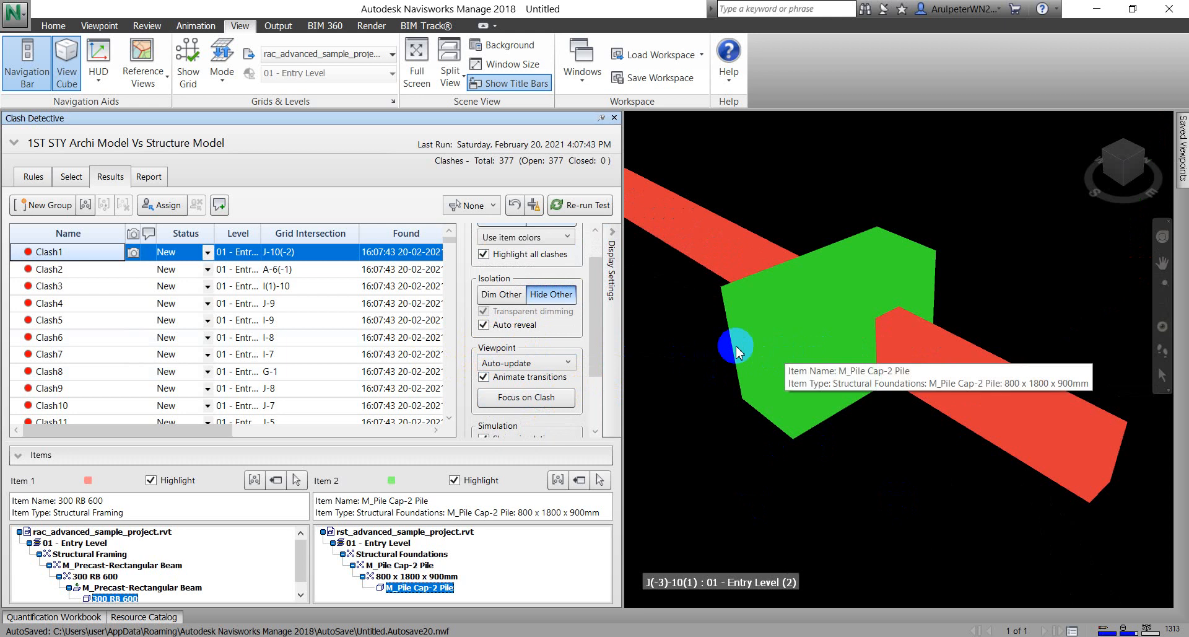
# Step: View the first clash in context with the context option set to All
pyautogui.scroll(-3, 531, 399)
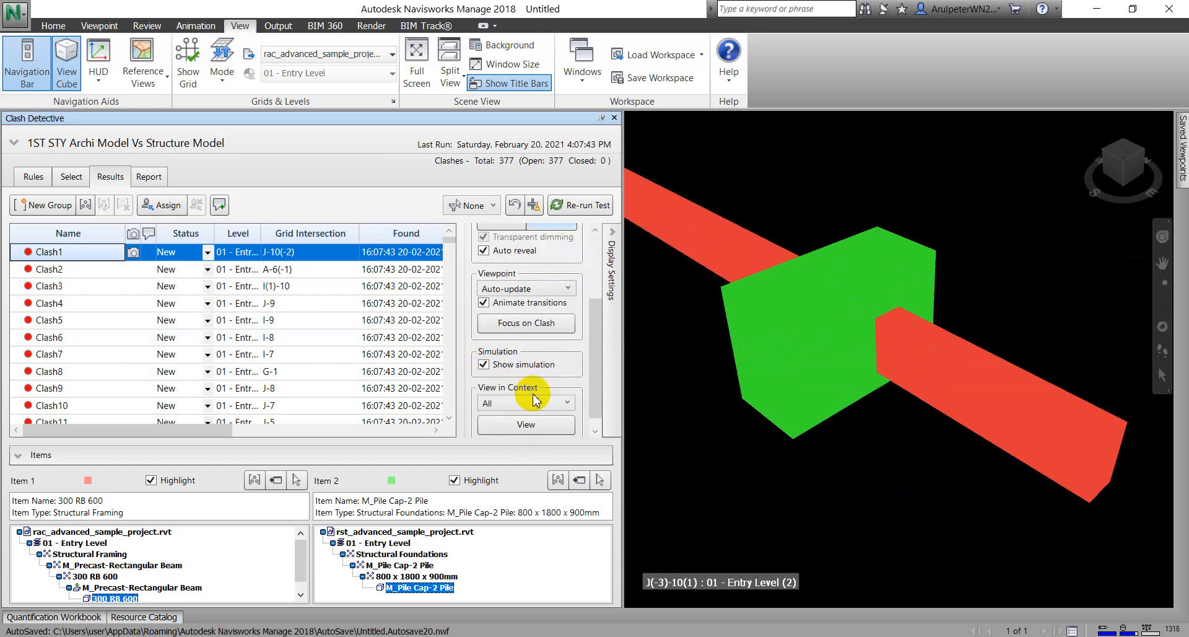
pyautogui.click(519, 404)
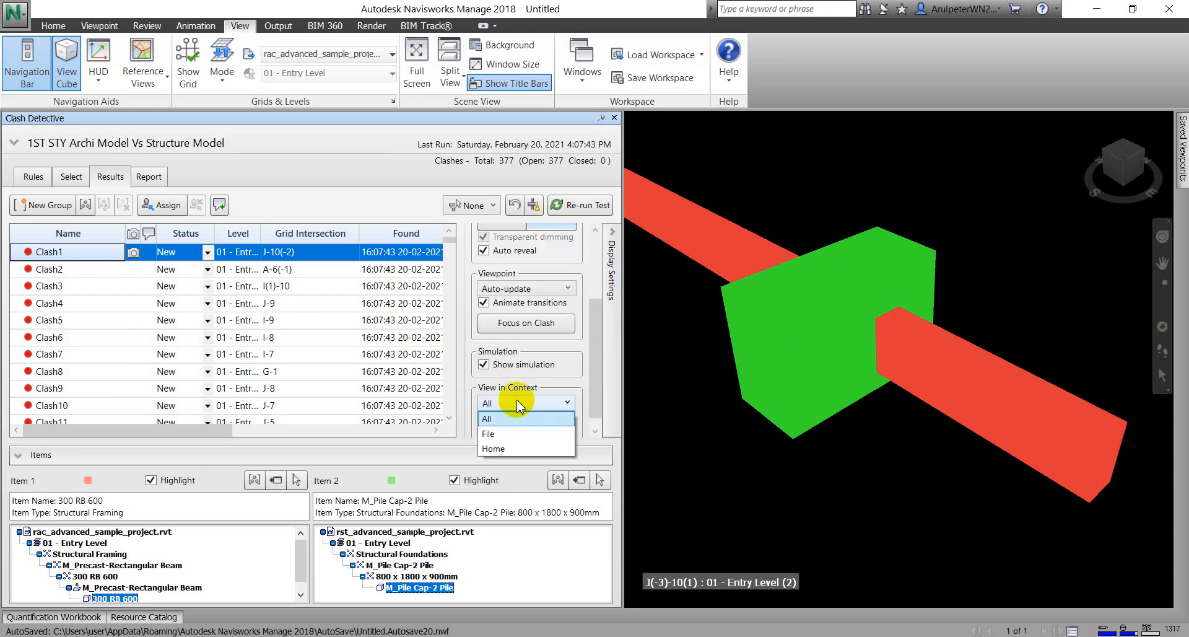
pyautogui.click(519, 418)
pyautogui.click(525, 424)
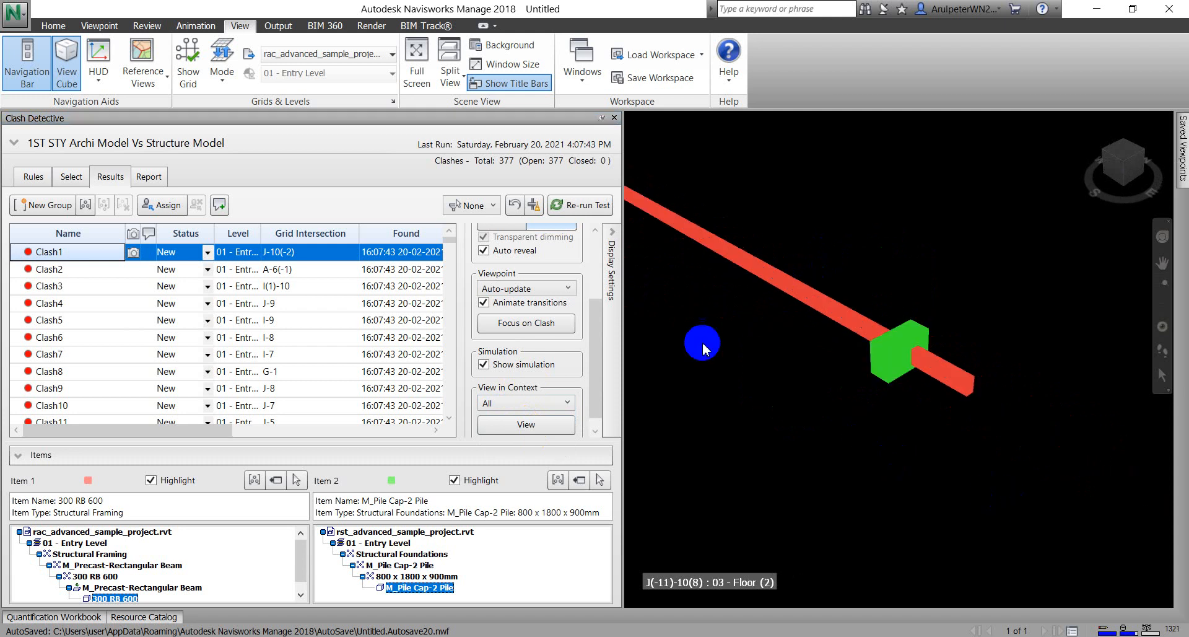
# Step: Frame the first clash's beam and pile cap more closely for its saved viewpoint
pyautogui.click(138, 249)
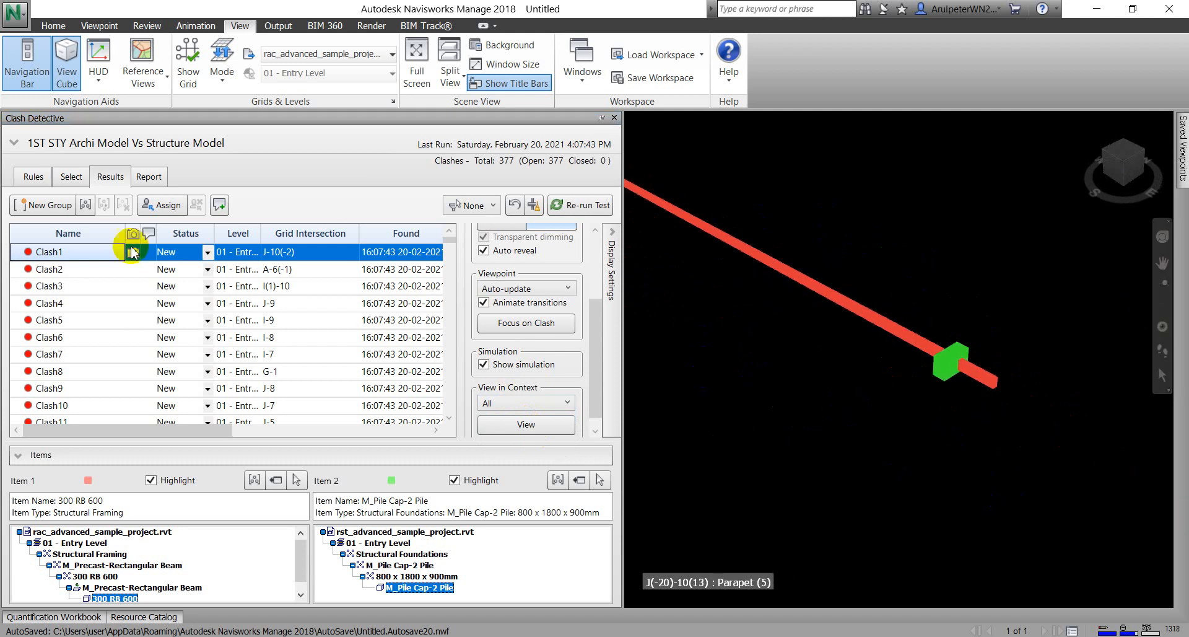
pyautogui.scroll(4, 916, 361)
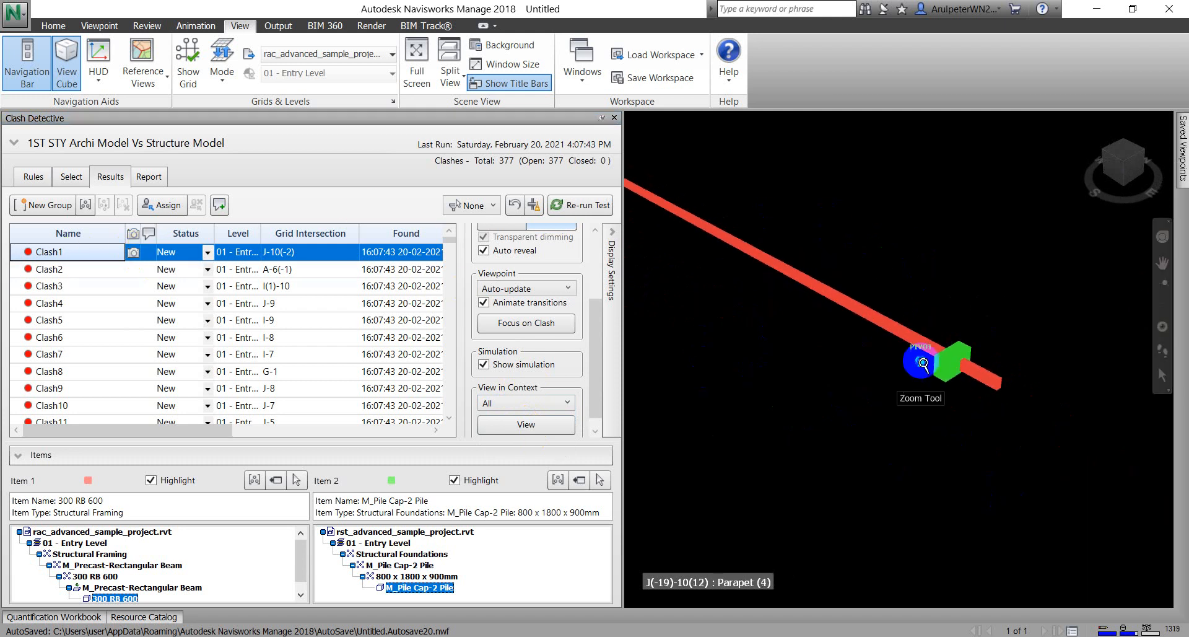
pyautogui.moveTo(990, 345); pyautogui.dragTo(872, 334, button='middle')
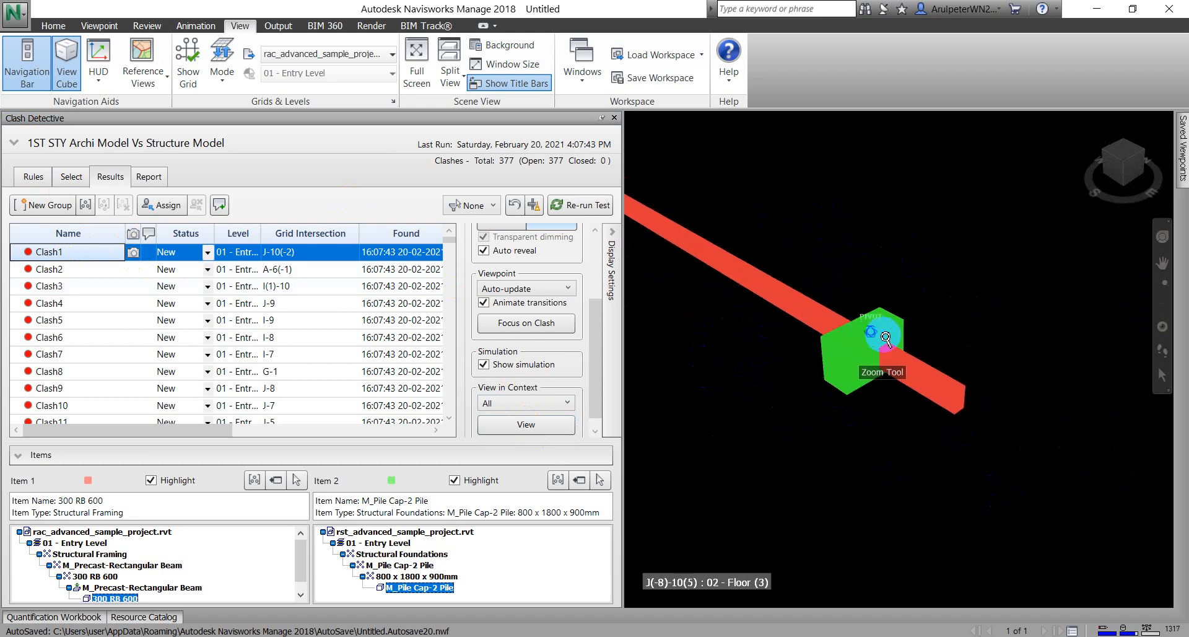
# Step: Widen the comments column and add the comment "Please Check" with status New to the first clash
pyautogui.click(152, 253)
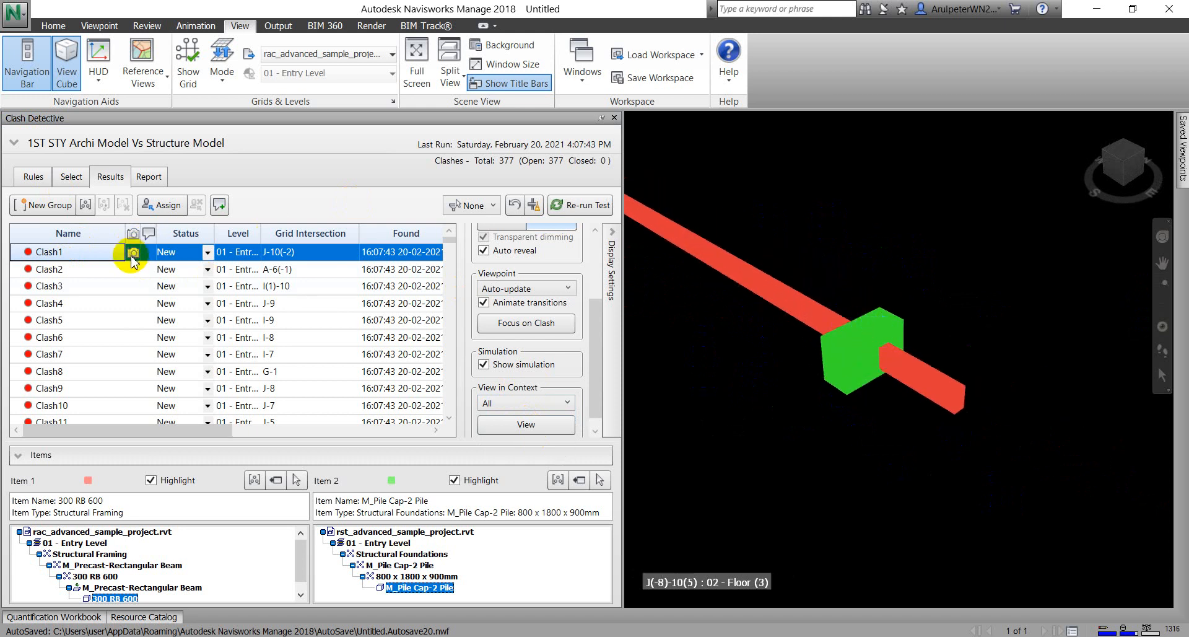
pyautogui.click(151, 256)
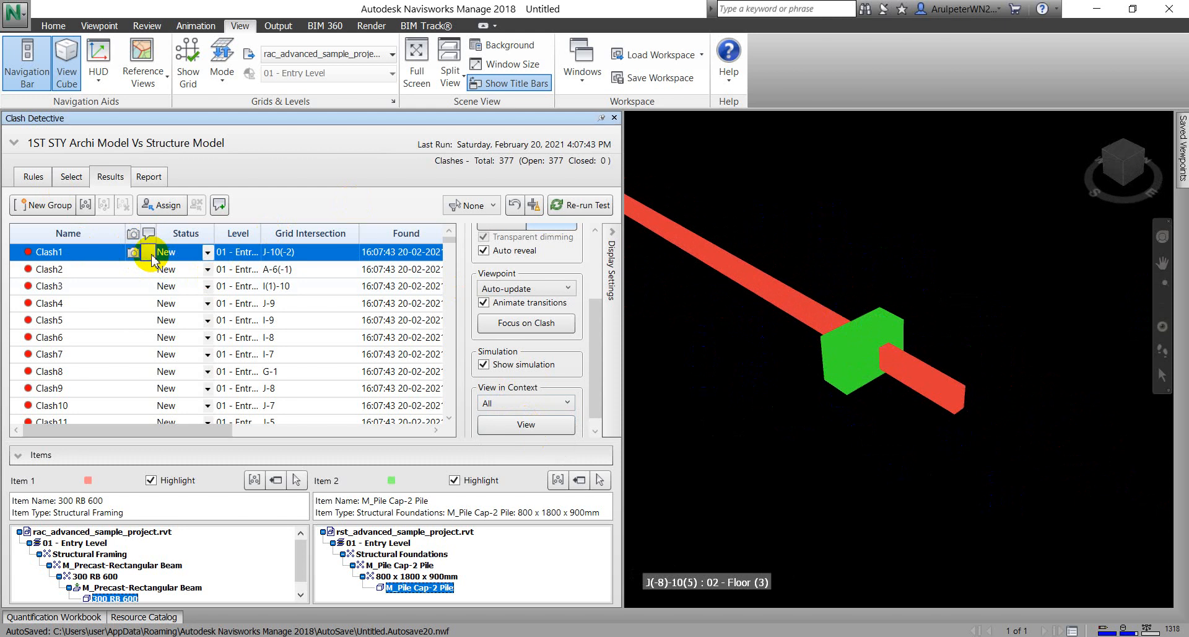
pyautogui.click(960, 208)
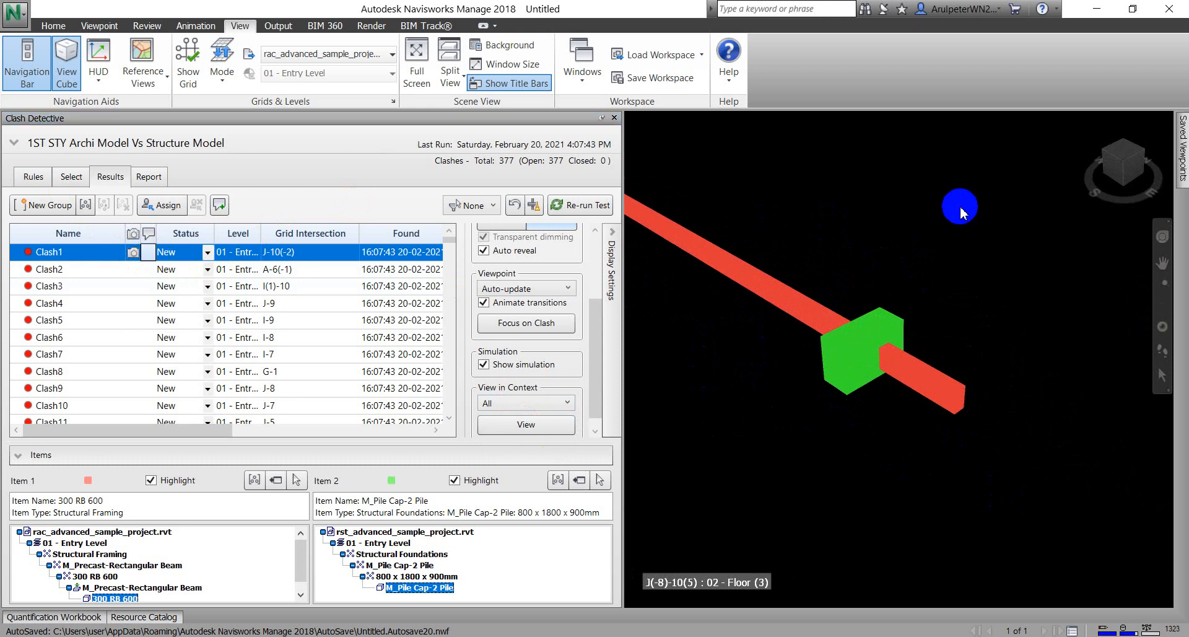
pyautogui.moveTo(157, 233); pyautogui.dragTo(325, 237)
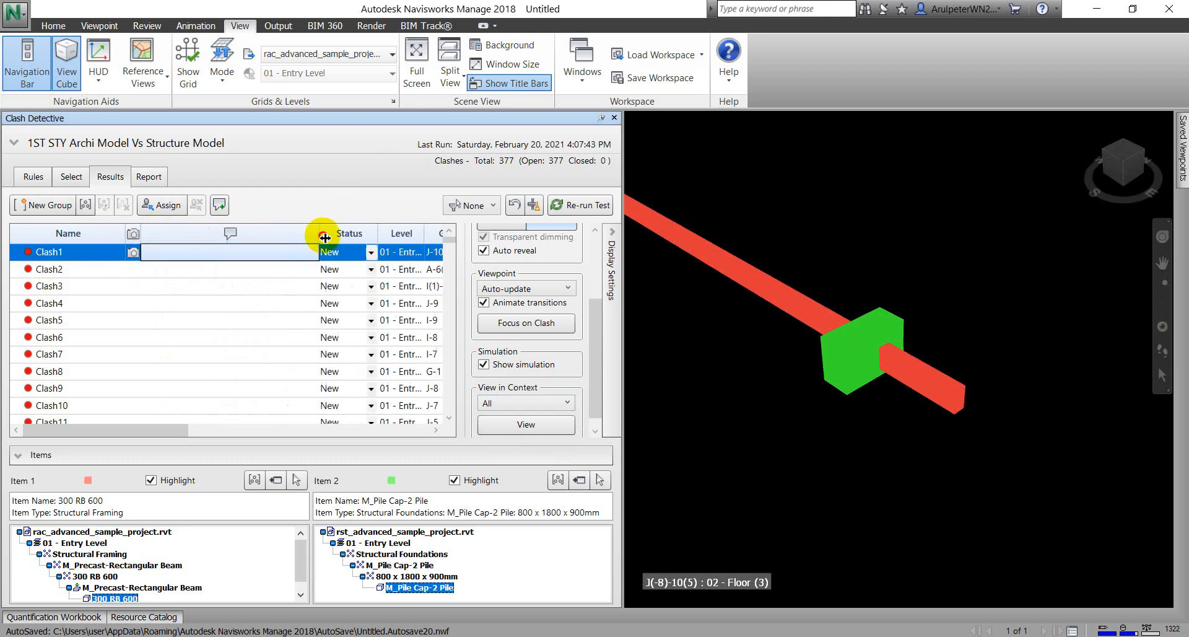
pyautogui.click(219, 206)
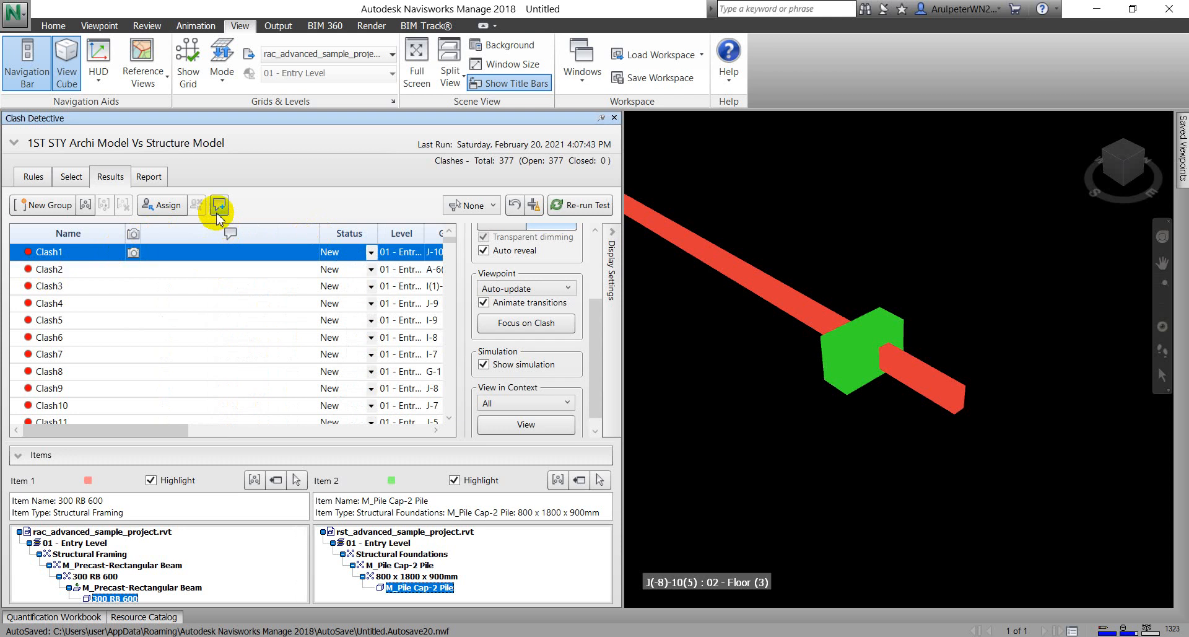
pyautogui.click(218, 204)
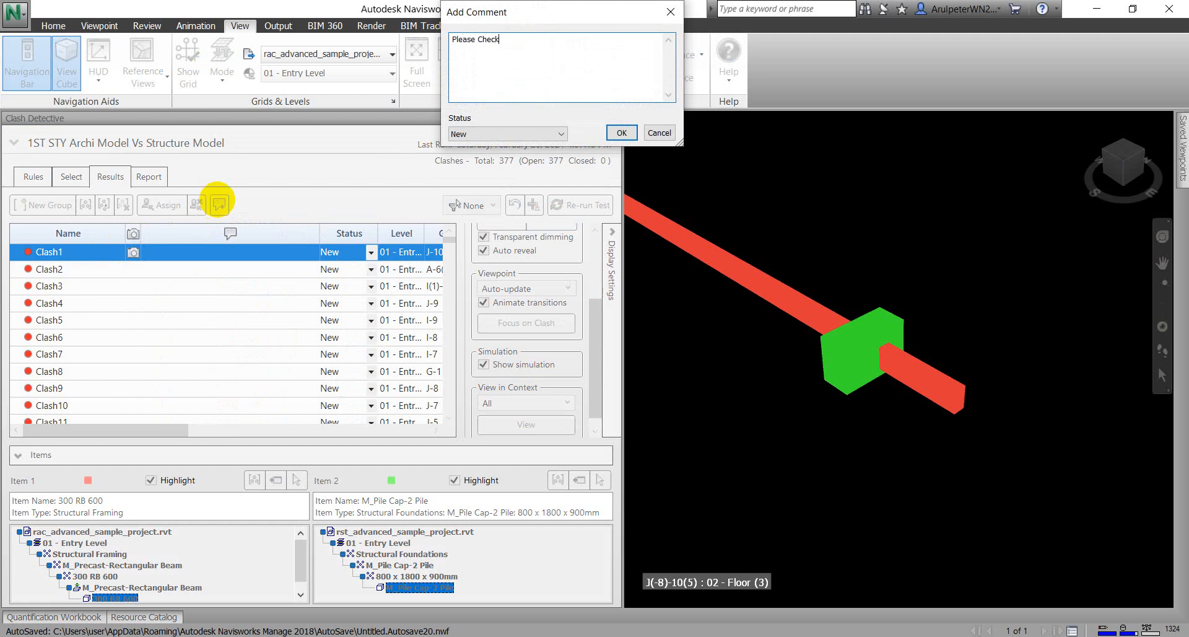
pyautogui.click(620, 132)
pyautogui.click(231, 253)
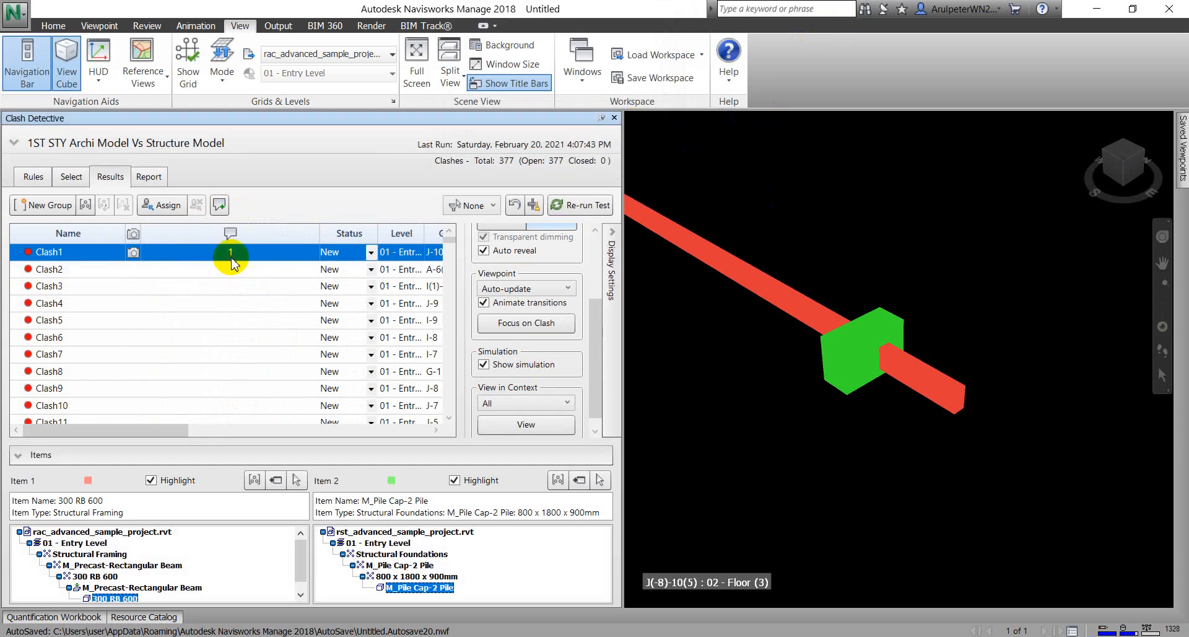
pyautogui.click(799, 180)
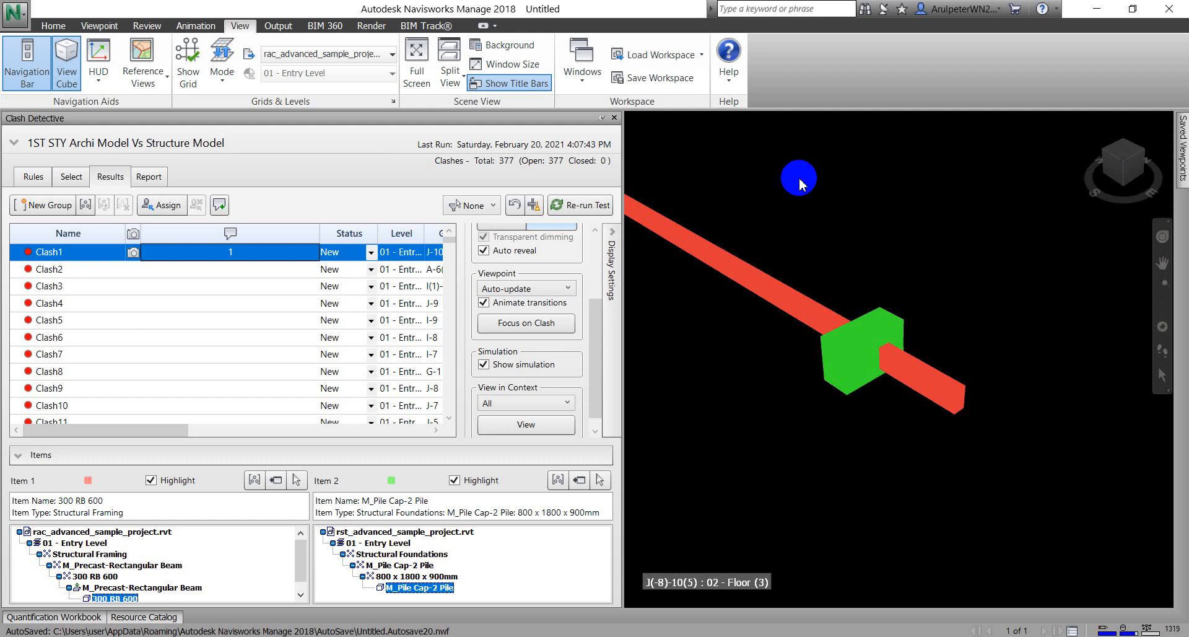
# Step: Recall the first clash's saved viewpoint, narrow the comments column and widen the Level column
pyautogui.click(62, 277)
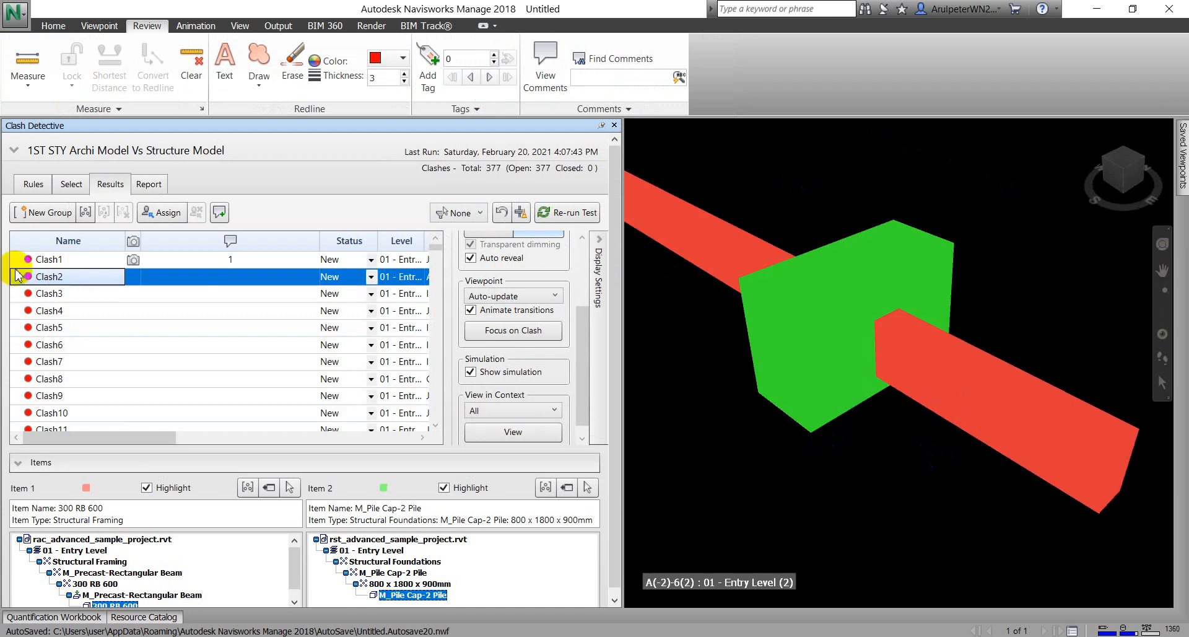
pyautogui.click(74, 259)
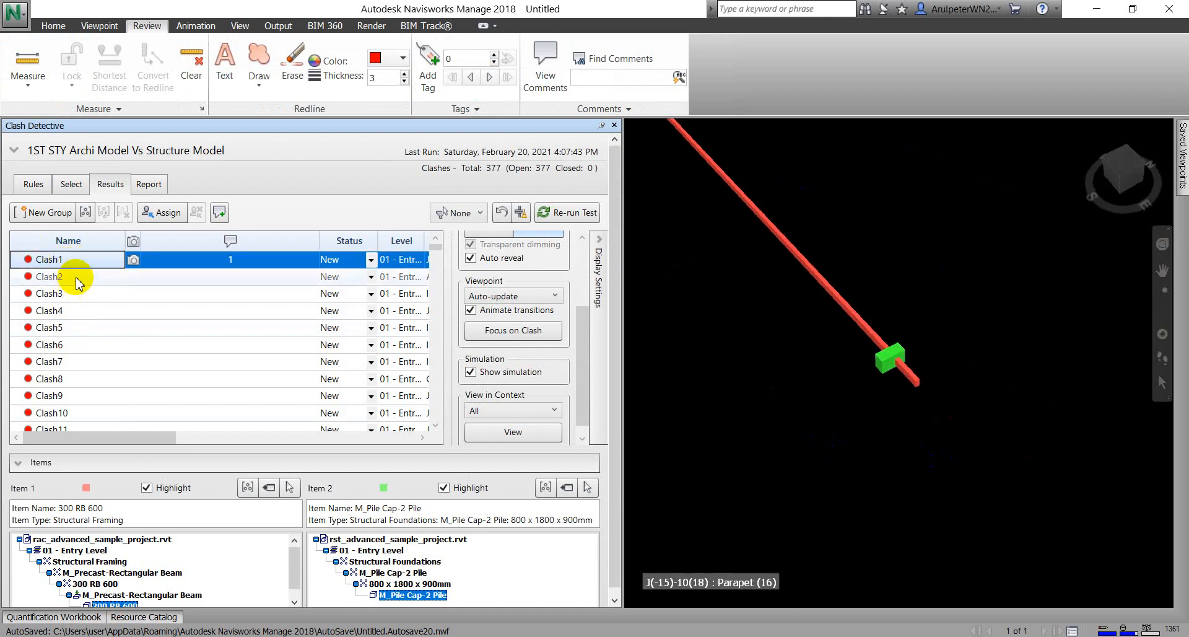
pyautogui.moveTo(320, 242); pyautogui.dragTo(161, 266)
pyautogui.moveTo(262, 240); pyautogui.dragTo(298, 241)
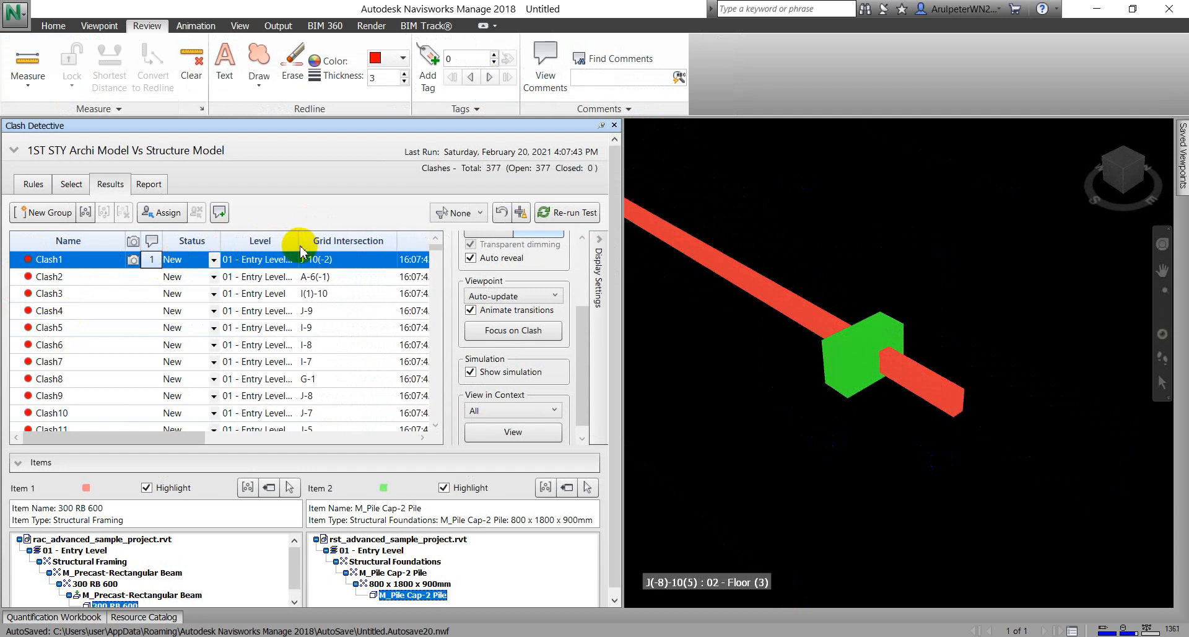
# Step: Review the second and third clashes in the results
pyautogui.click(87, 283)
pyautogui.click(87, 301)
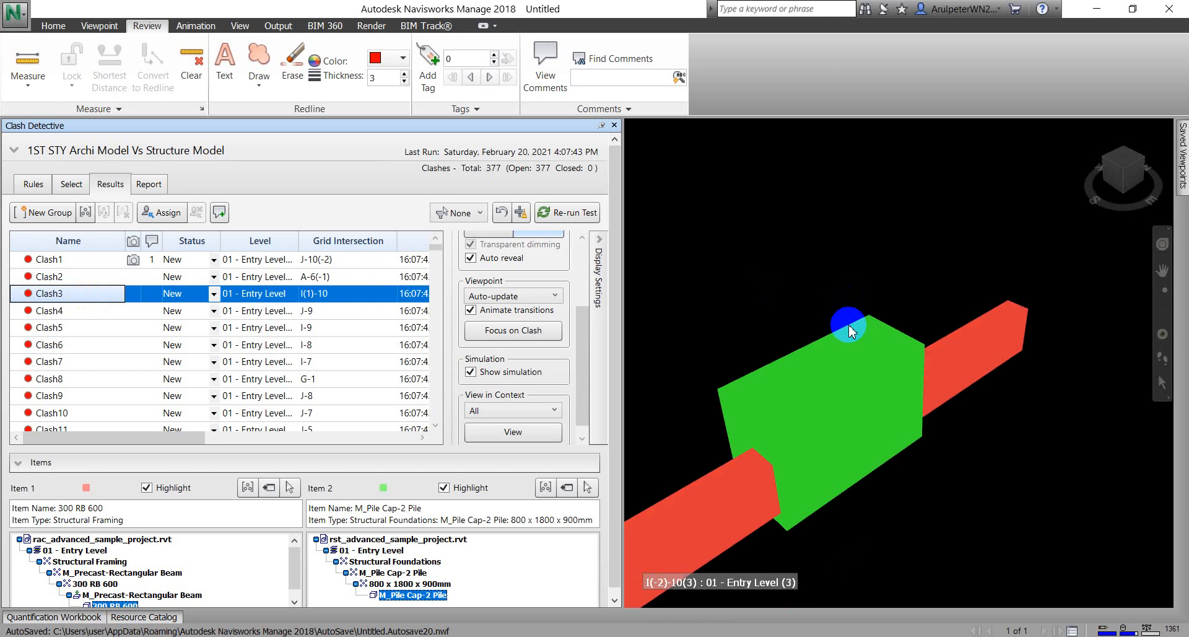
# Step: Frame the third clash's beam and pile cap from farther away for its saved viewpoint
pyautogui.scroll(-3, 891, 263)
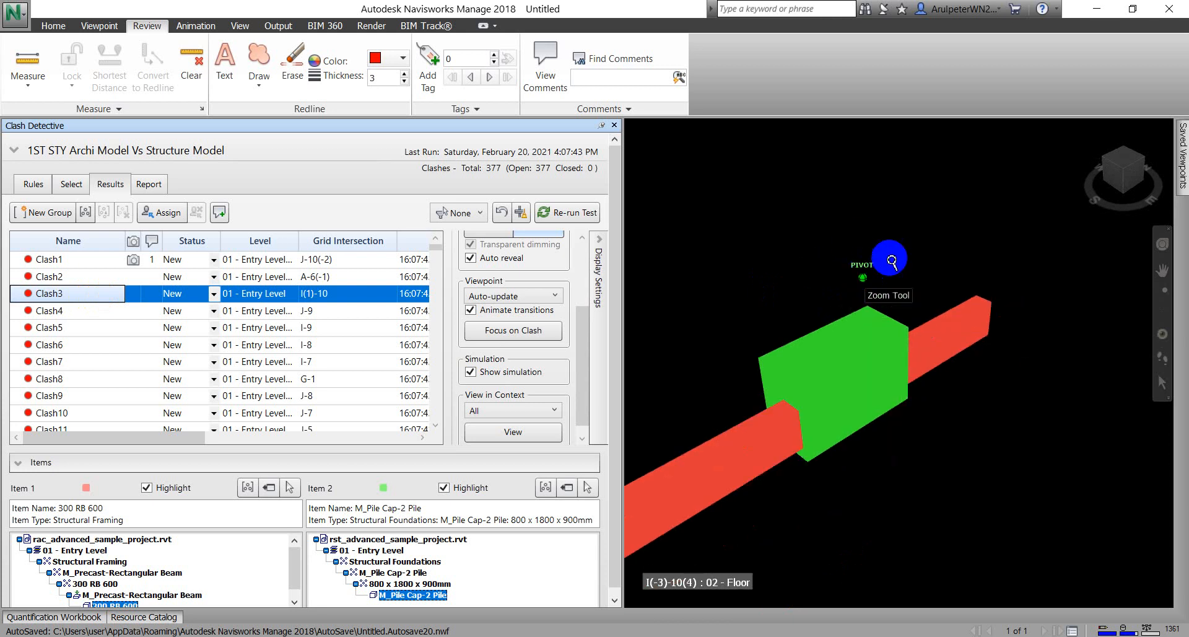
pyautogui.scroll(-5, 935, 263)
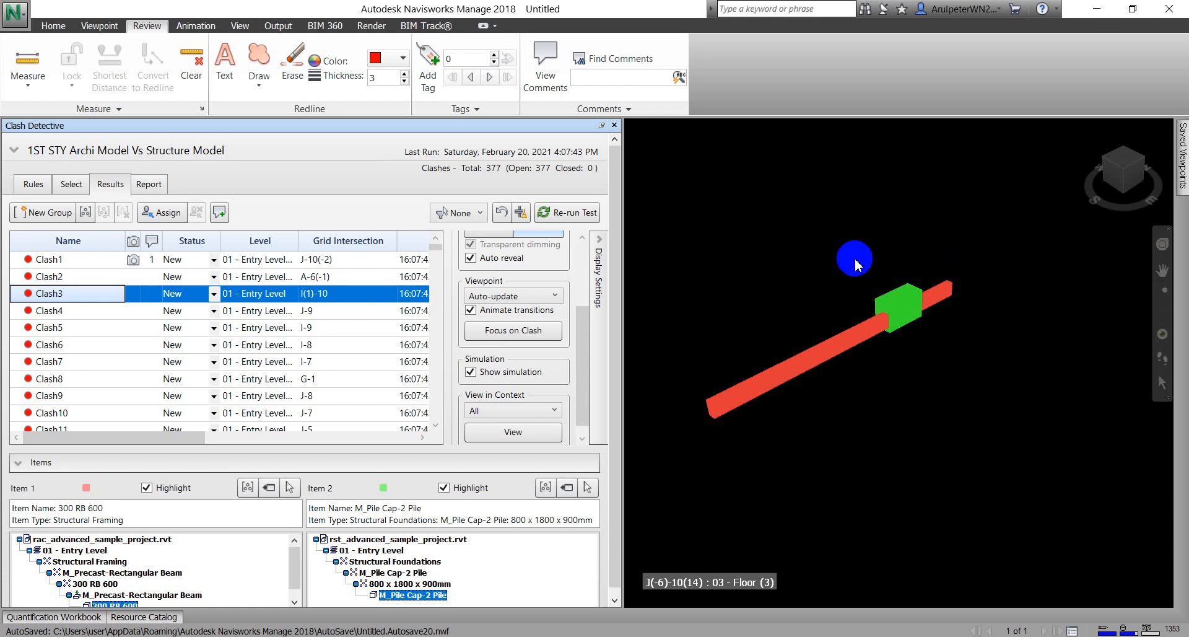
# Step: Enlarge the items area, expand the test summary and group all clashes involving the first clash's 300 RB 600 beam
pyautogui.click(75, 268)
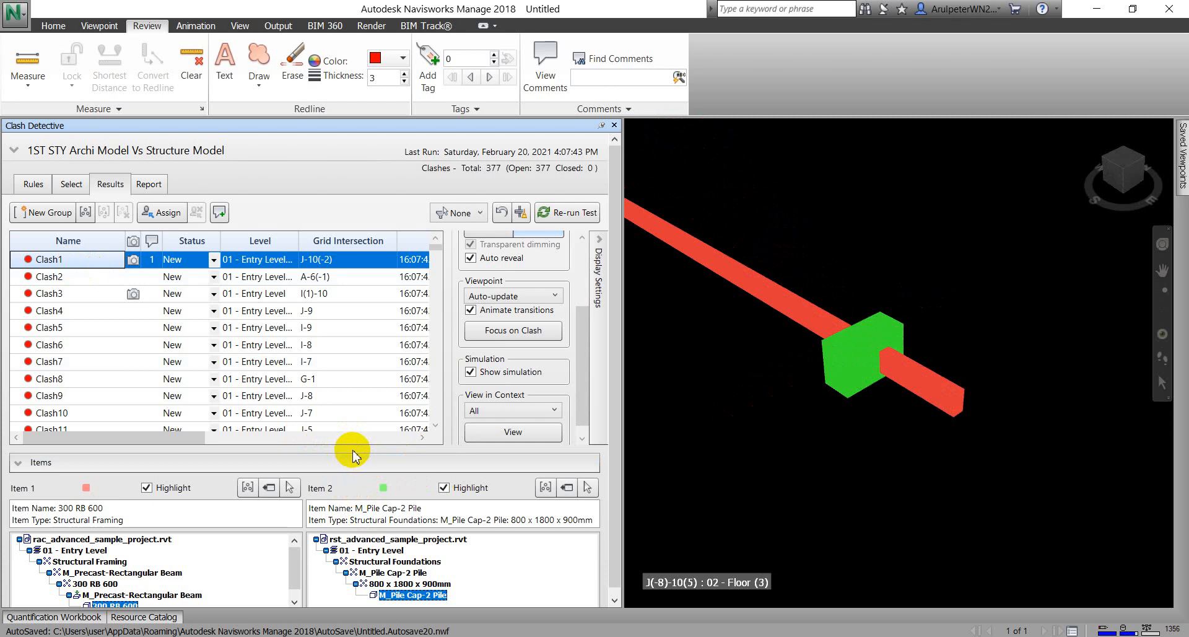
pyautogui.moveTo(356, 450); pyautogui.dragTo(366, 415)
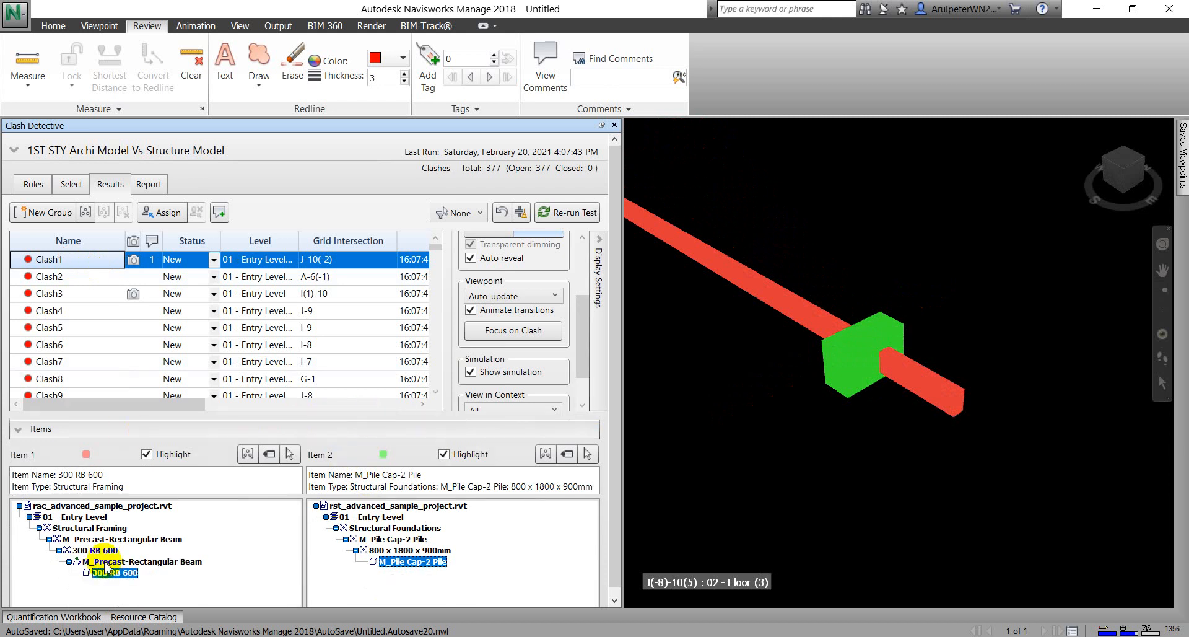
pyautogui.click(14, 150)
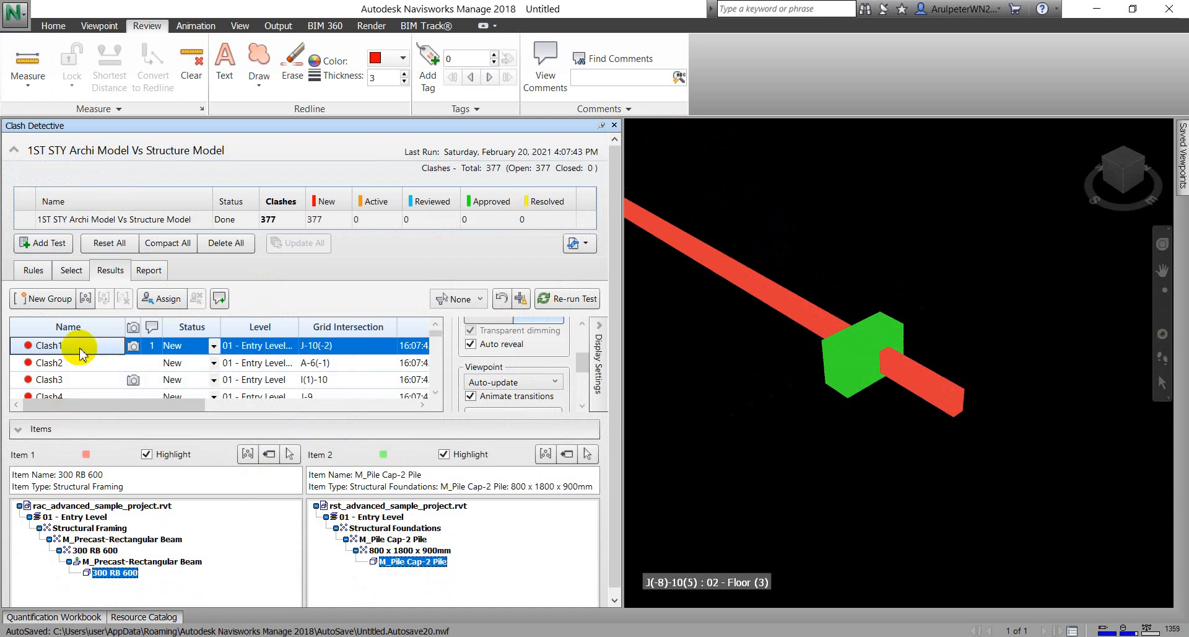
pyautogui.rightClick(121, 575)
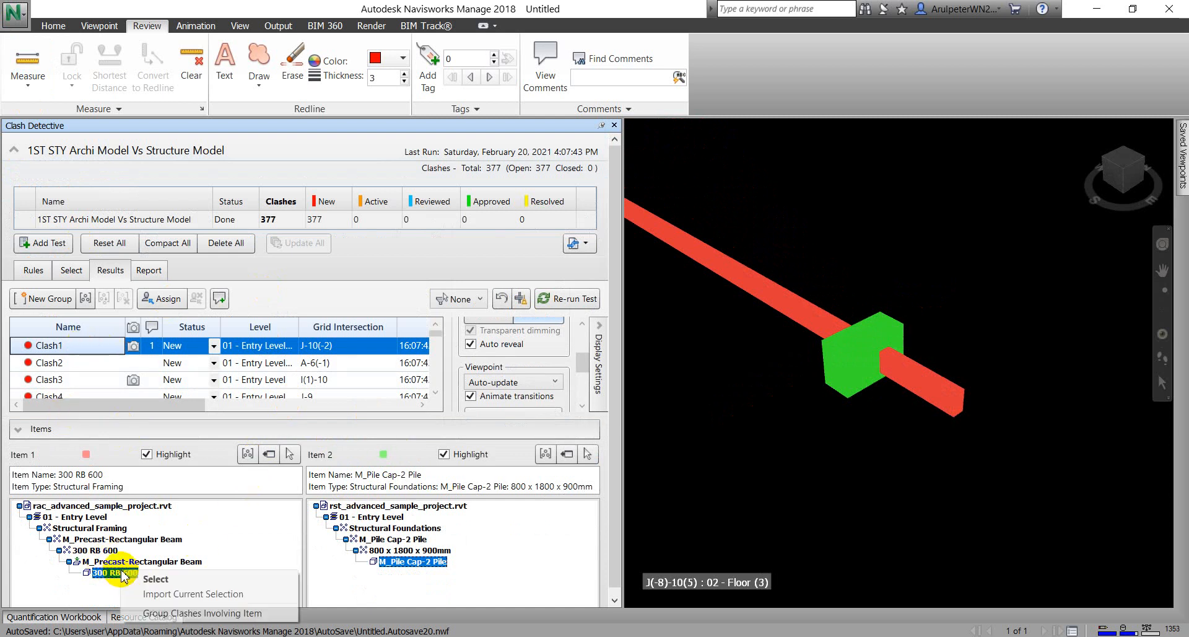
pyautogui.click(156, 614)
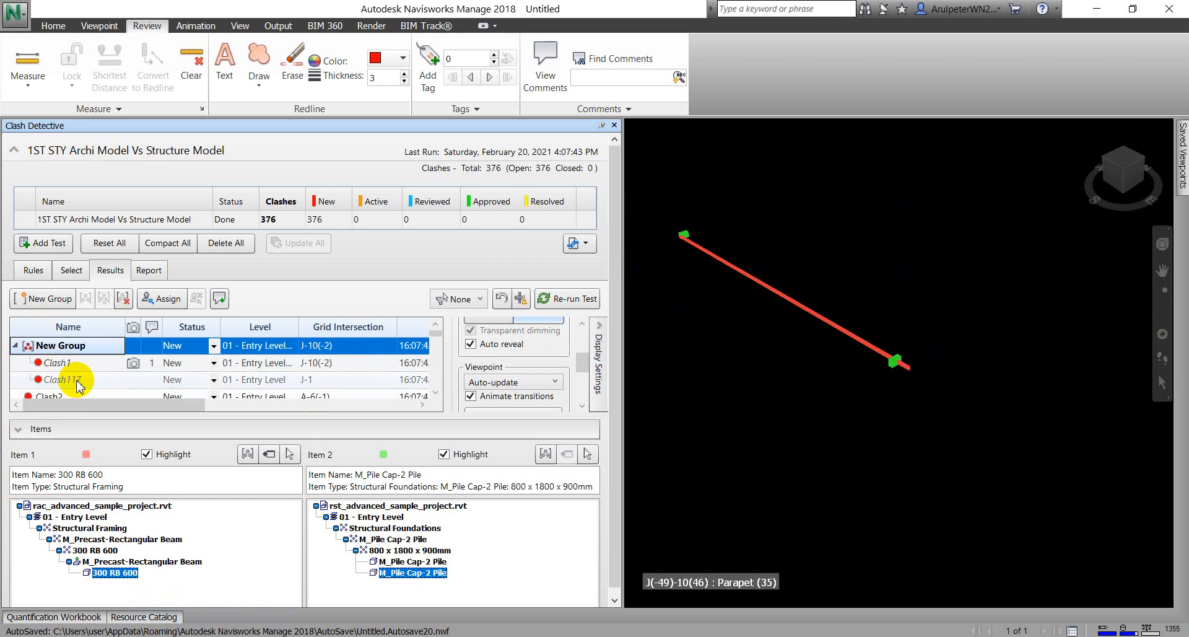
# Step: Select the grouped beam in the view to check it, clear the selection and collapse the clash group
pyautogui.moveTo(801, 257)
pyautogui.mouseDown()
pyautogui.moveTo(764, 265)
pyautogui.moveTo(675, 225)
pyautogui.mouseUp()
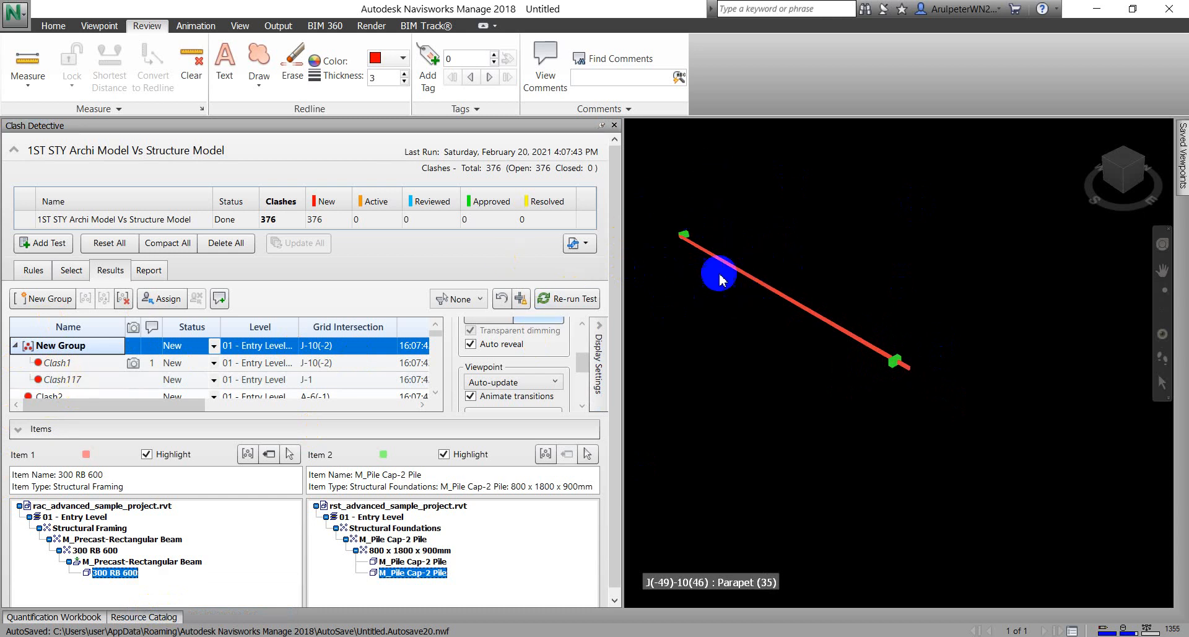
pyautogui.click(729, 270)
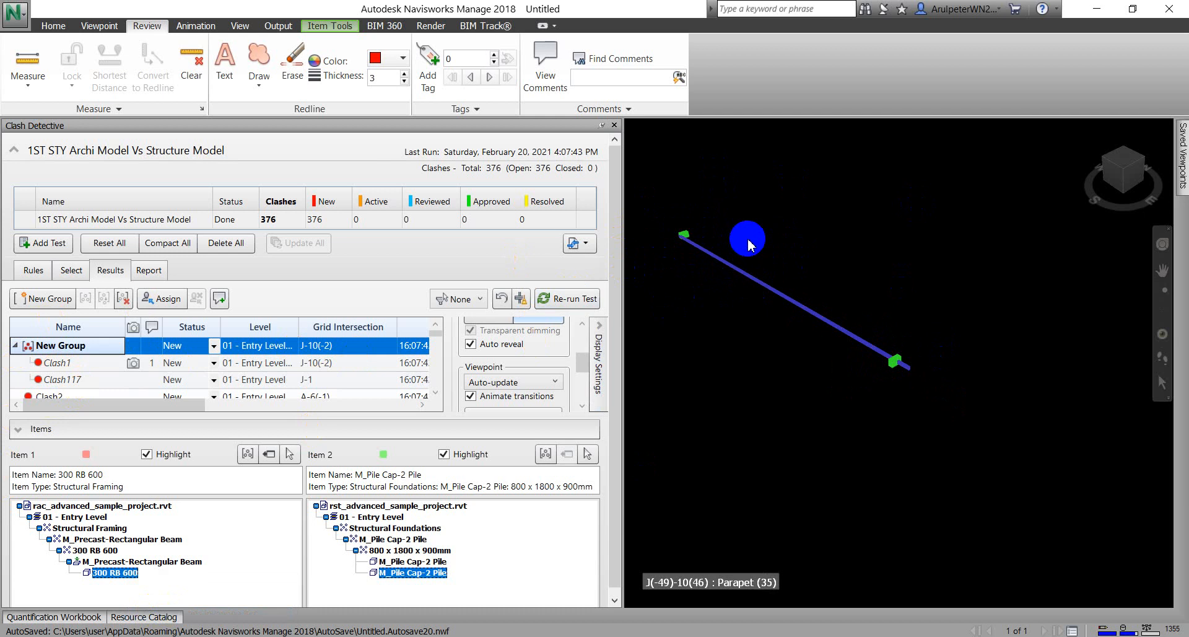
pyautogui.click(748, 245)
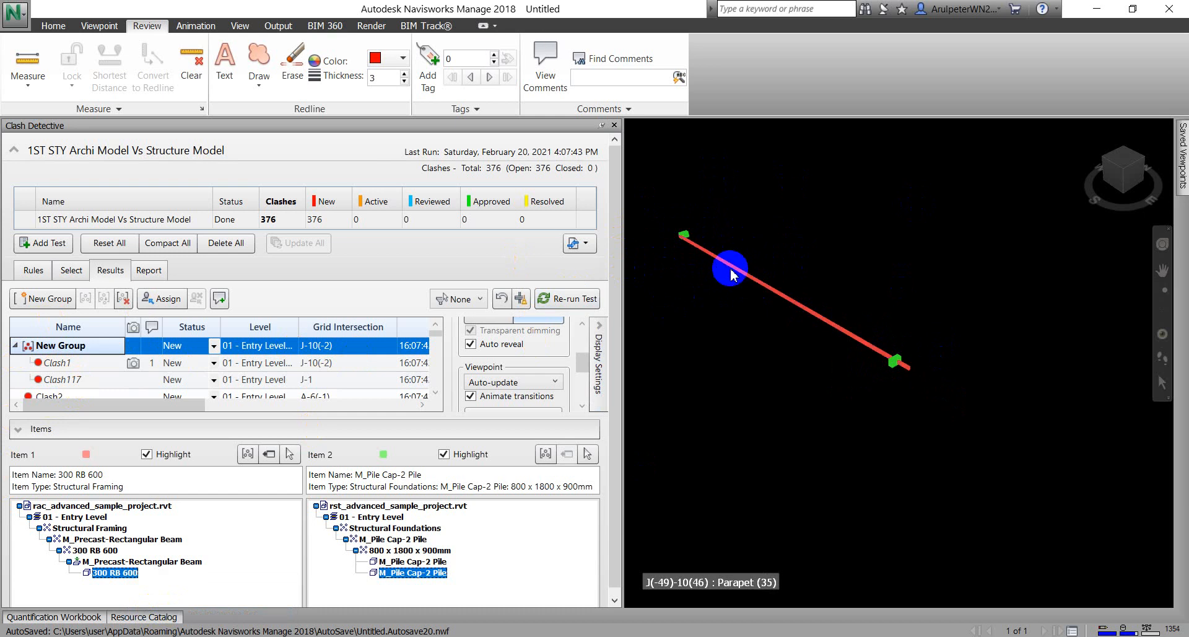
pyautogui.click(731, 272)
pyautogui.click(801, 214)
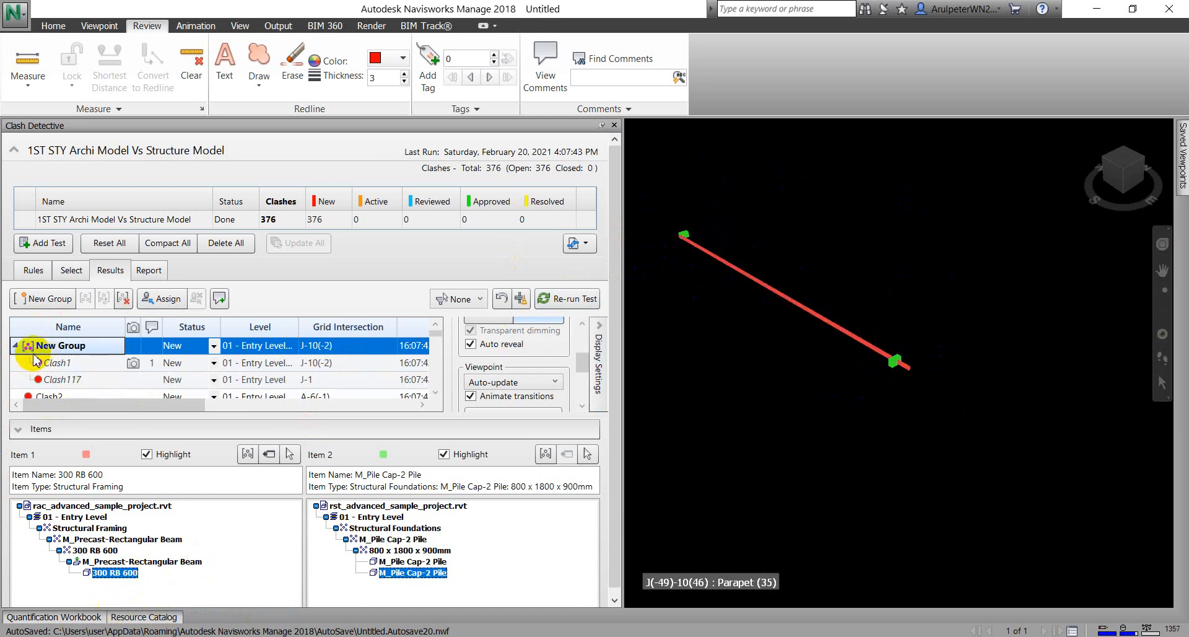
pyautogui.click(14, 346)
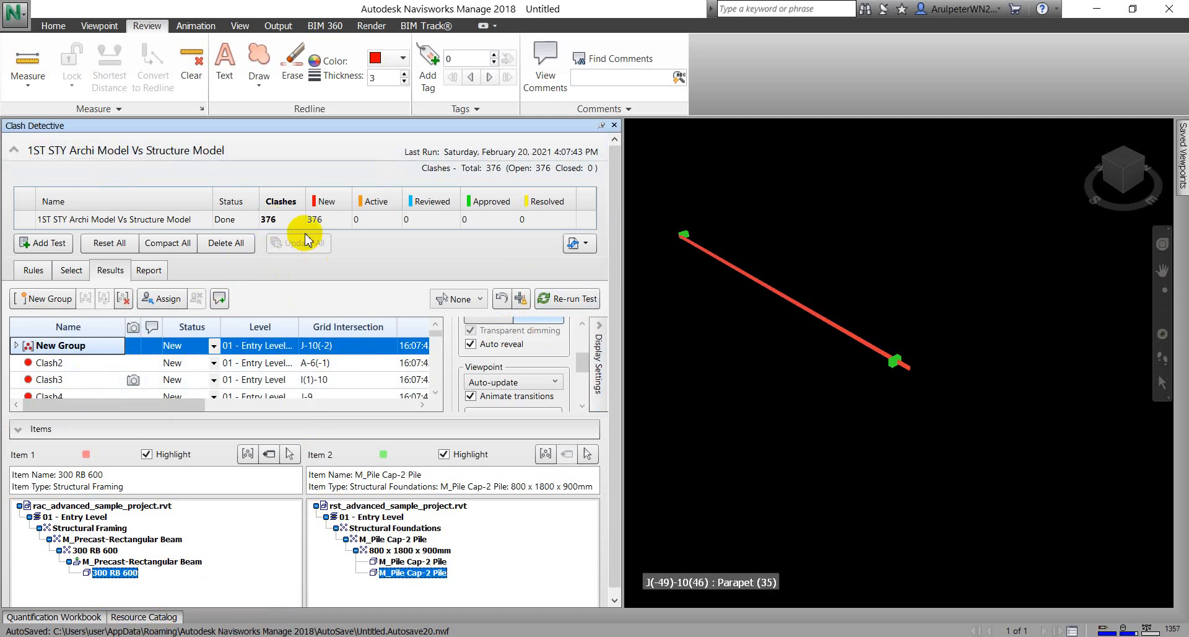
# Step: Group all clashes involving the 300 RB 600 beam of Clash2
pyautogui.click(52, 363)
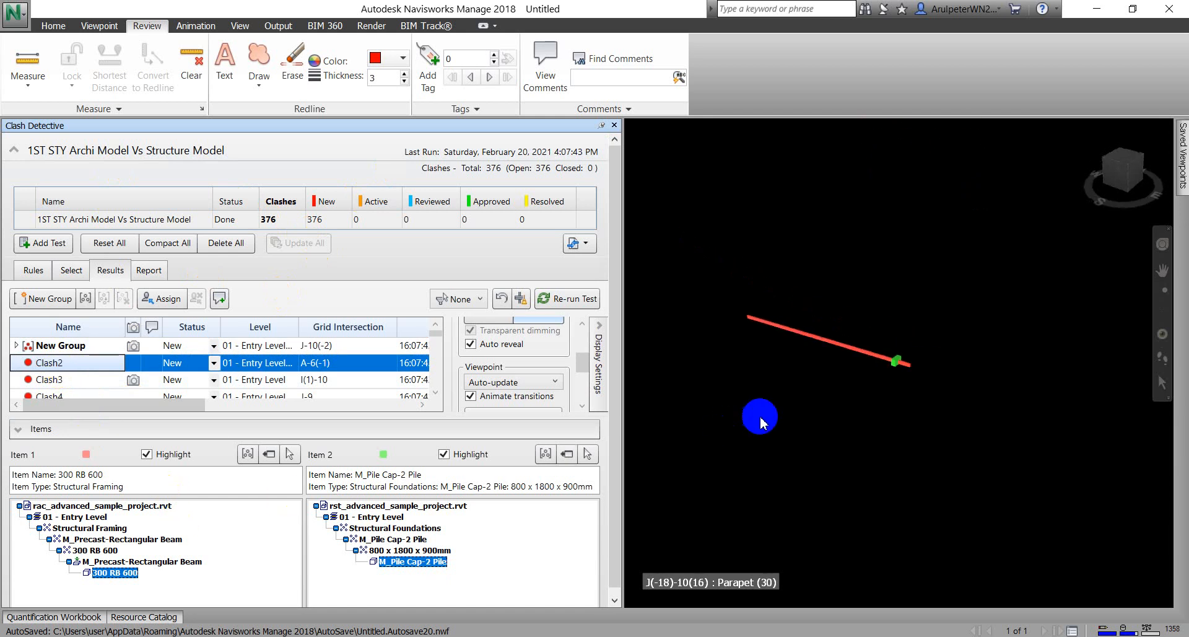
pyautogui.rightClick(115, 569)
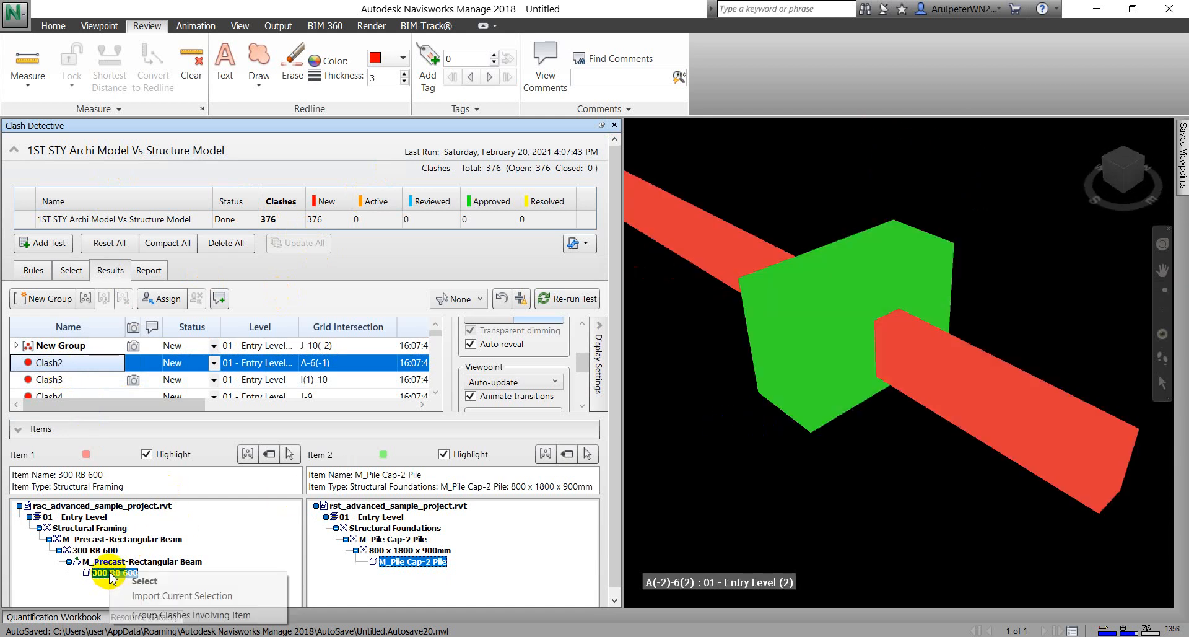
pyautogui.click(172, 614)
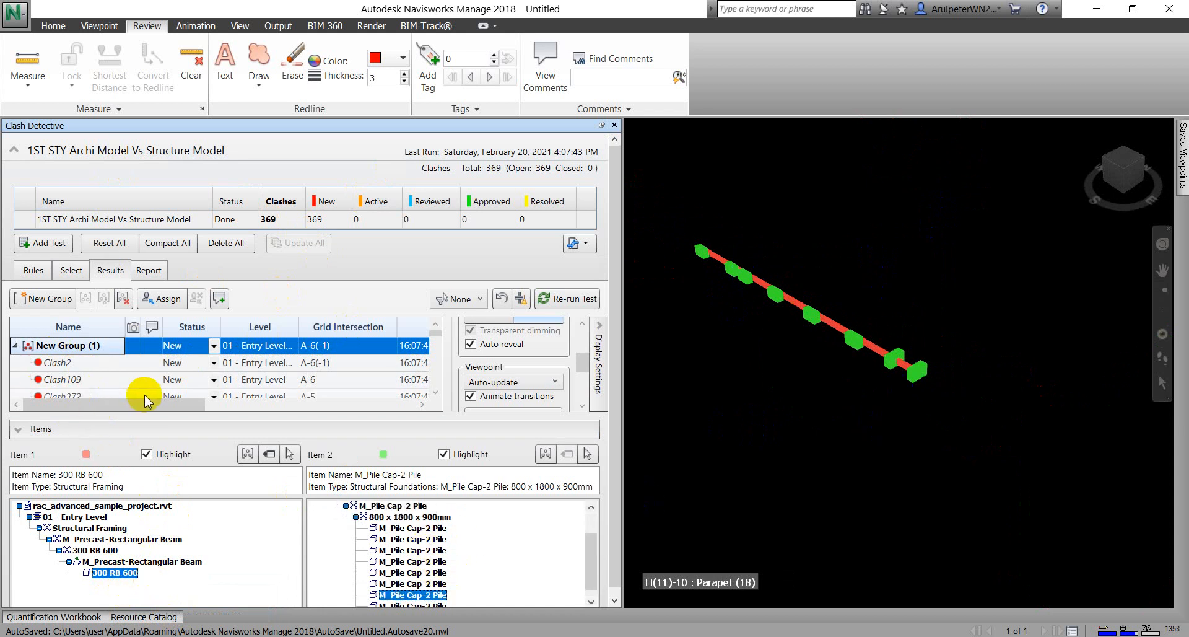
pyautogui.scroll(1, 797, 300)
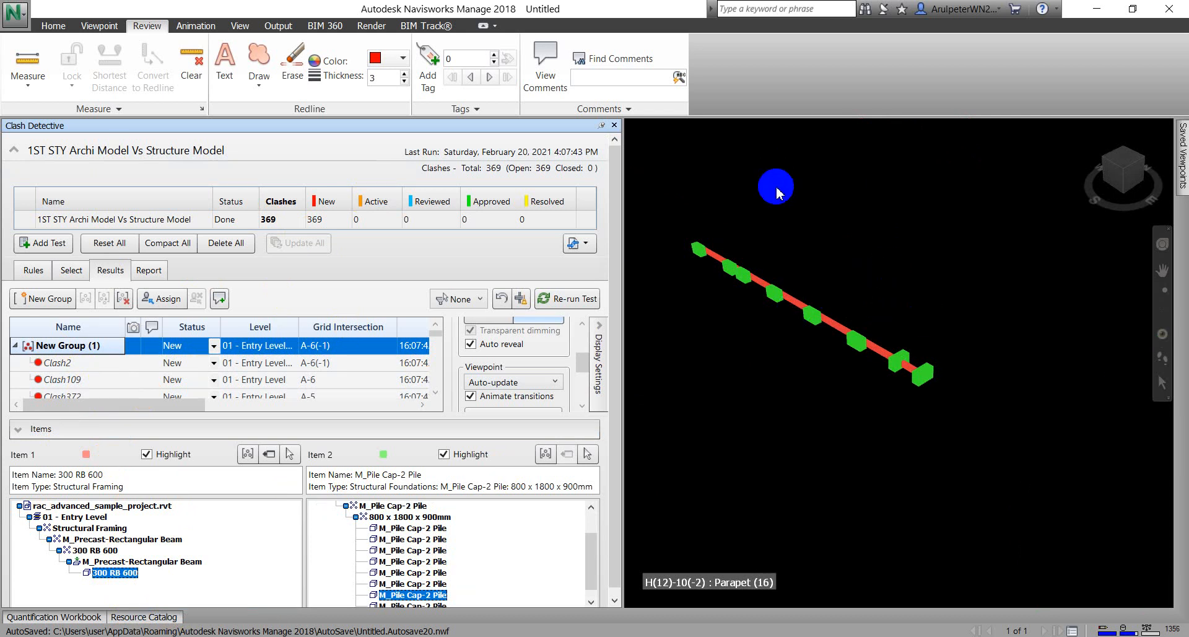
# Step: Set the status of the Clash2 beam group to Approved and collapse the group
pyautogui.click(213, 347)
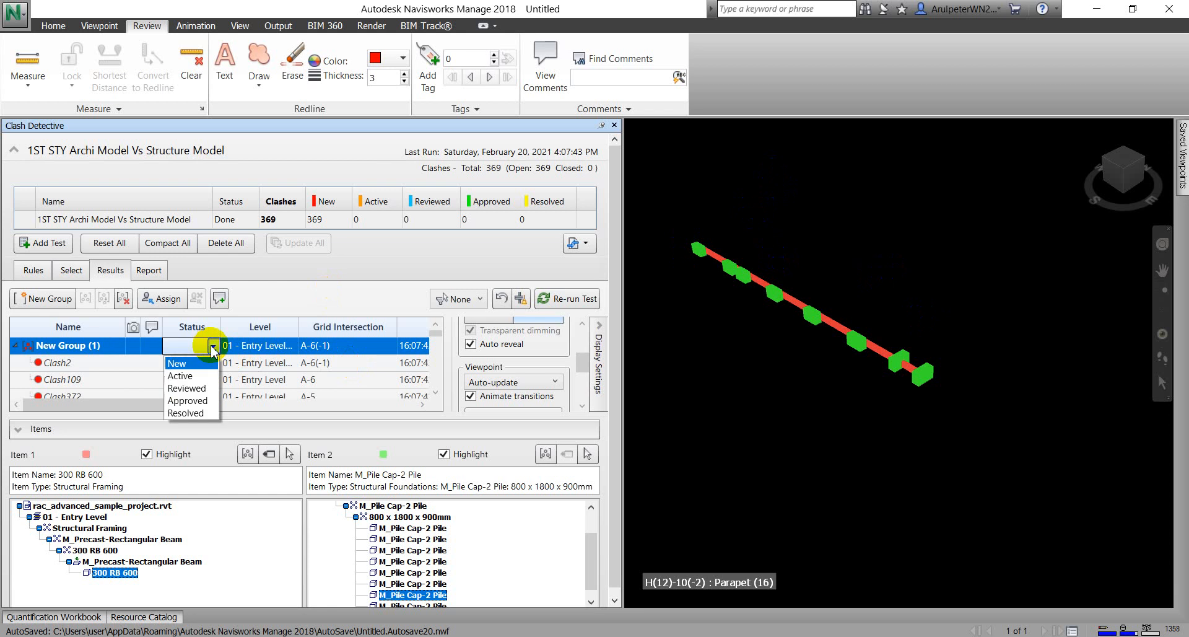
pyautogui.click(186, 400)
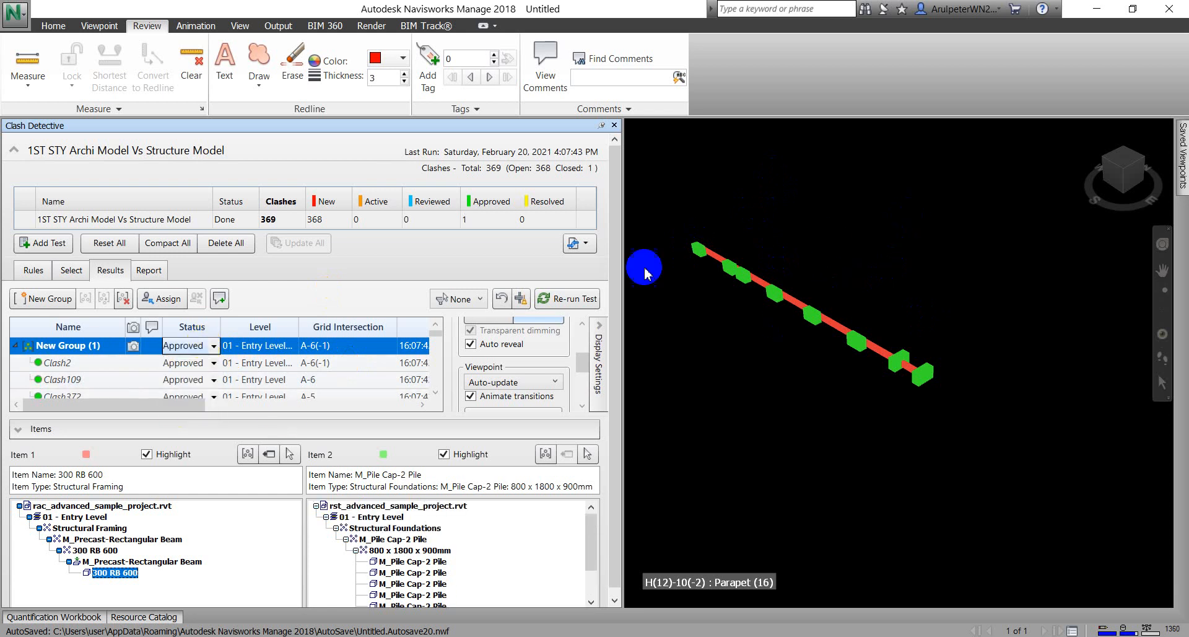
pyautogui.click(829, 241)
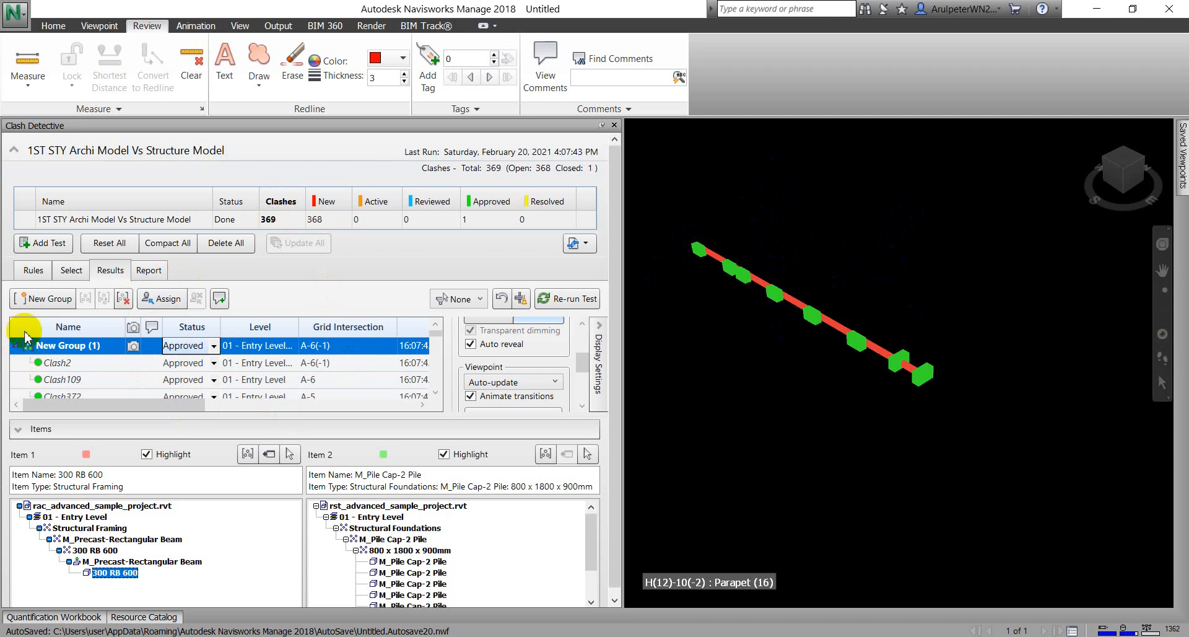
pyautogui.click(13, 347)
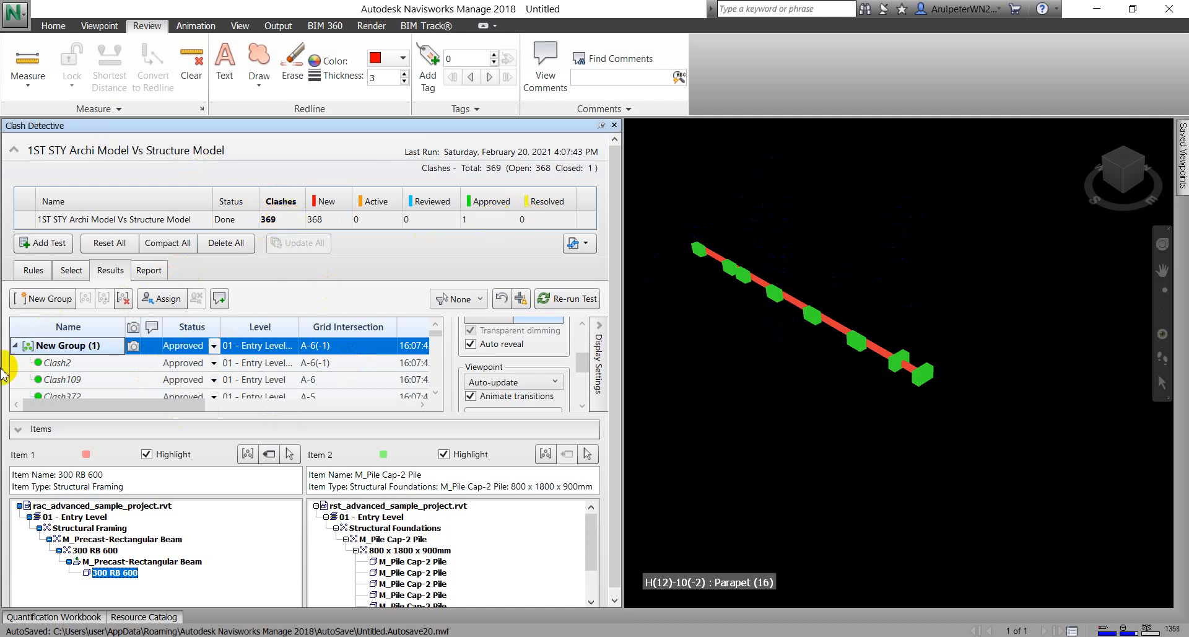
pyautogui.click(16, 347)
# Step: Group all clashes involving the 300 RB 600 beam of Clash3 and collapse the group
pyautogui.click(43, 363)
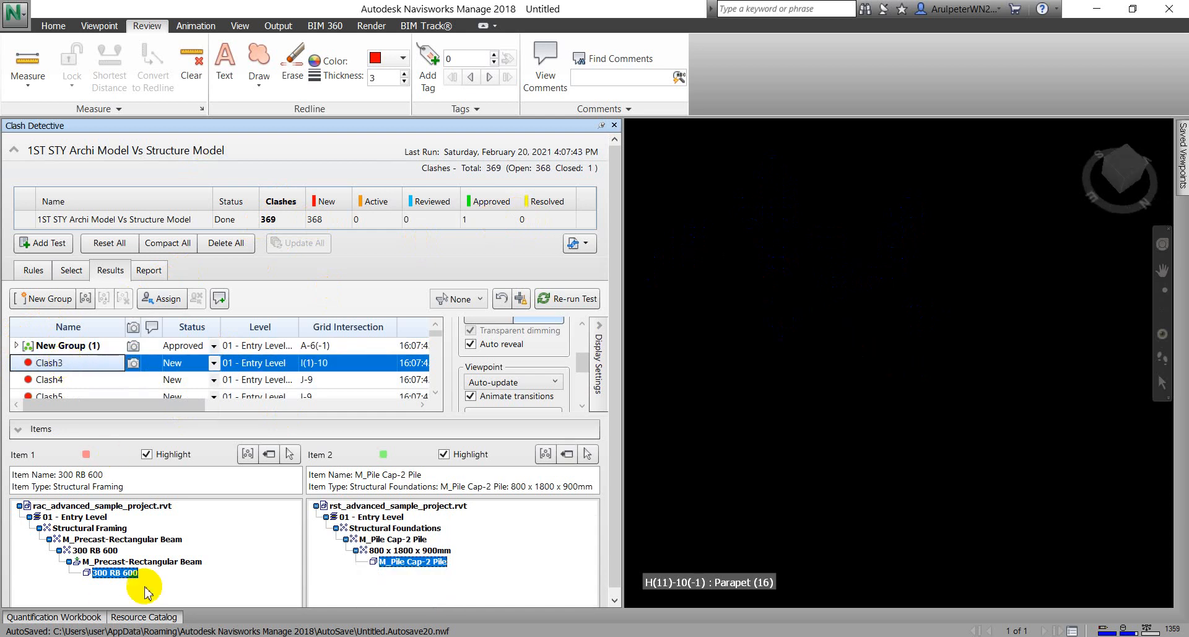
pyautogui.rightClick(110, 581)
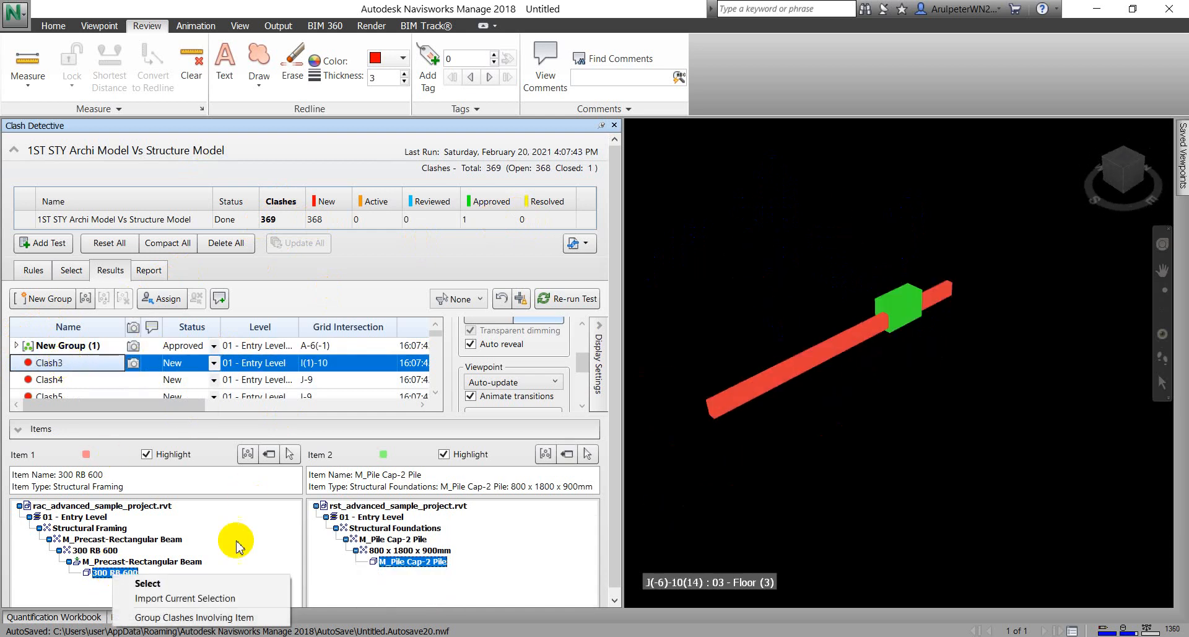
pyautogui.click(199, 617)
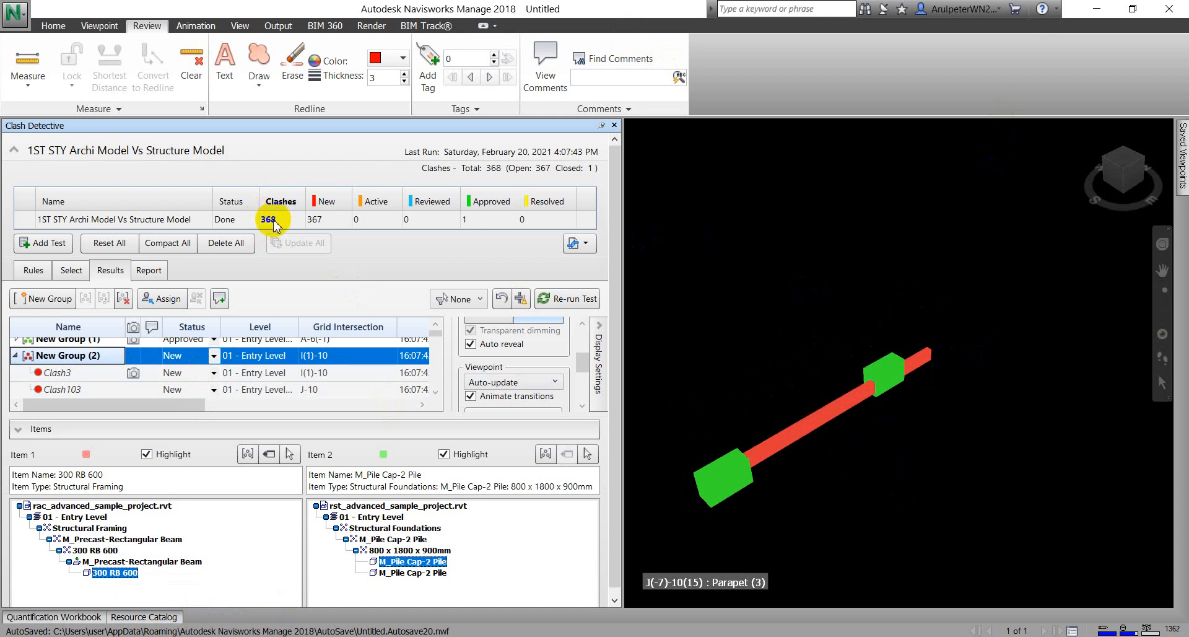
pyautogui.click(16, 356)
# Step: Group the clashes involving the Compound Ceiling of Clash4, enlarge the results list and collapse the group
pyautogui.click(53, 371)
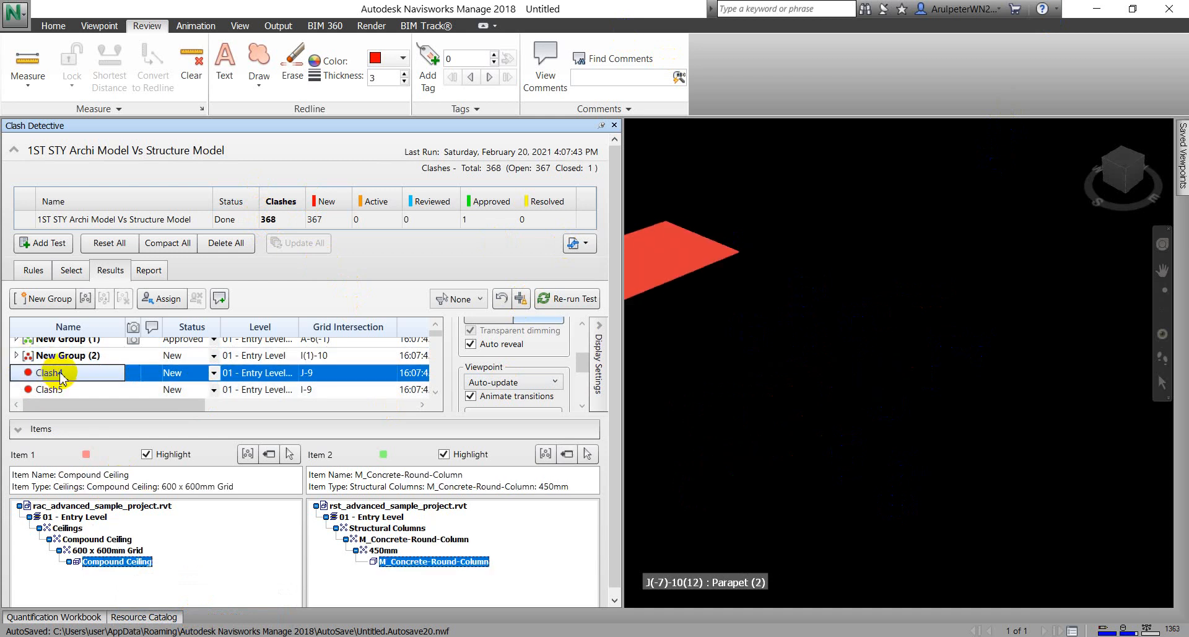
pyautogui.rightClick(129, 565)
pyautogui.click(208, 605)
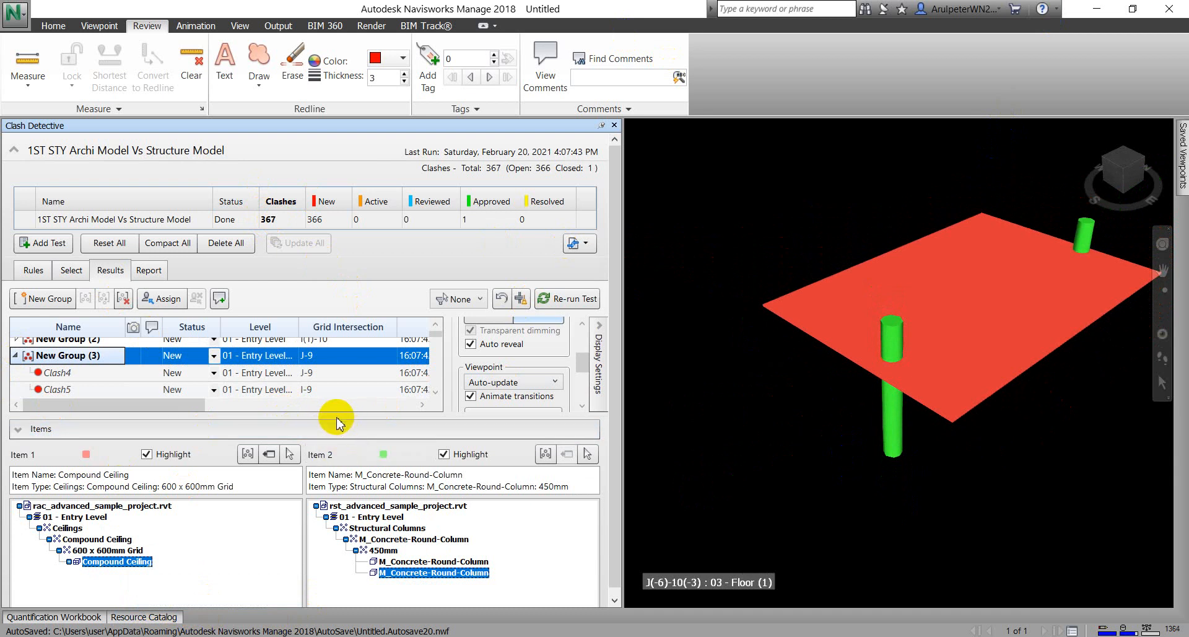
pyautogui.moveTo(337, 415); pyautogui.dragTo(325, 504)
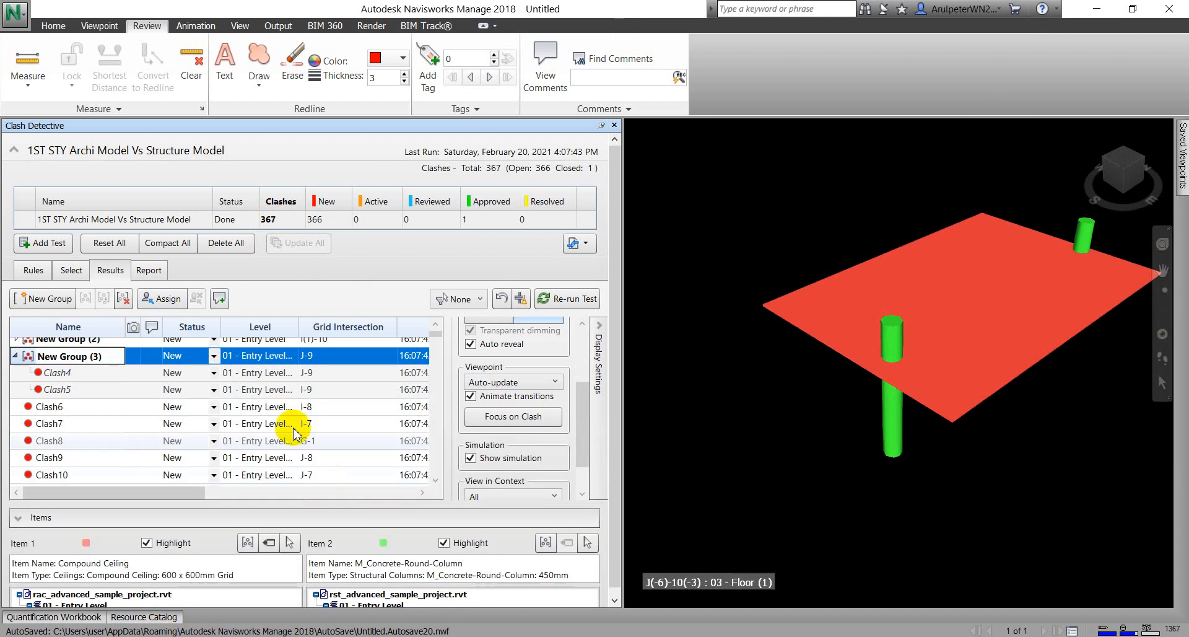
pyautogui.click(16, 356)
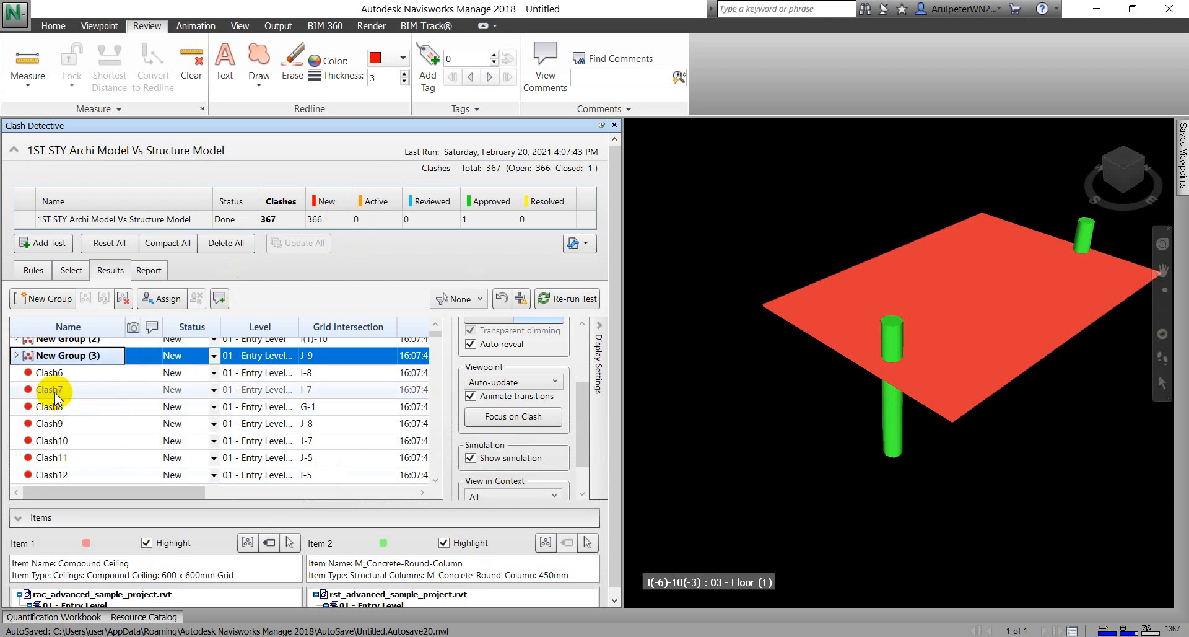
# Step: Collapse the test summary, enlarge the items area and group the clashes involving the Compound Ceiling of Clash6
pyautogui.click(70, 372)
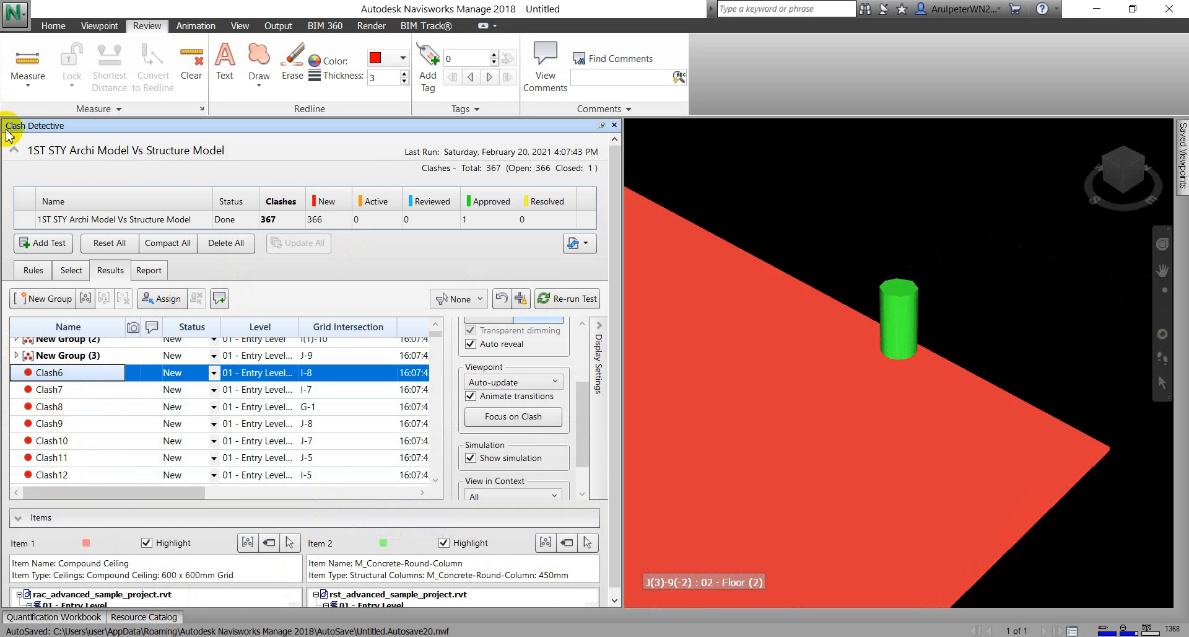
pyautogui.click(14, 151)
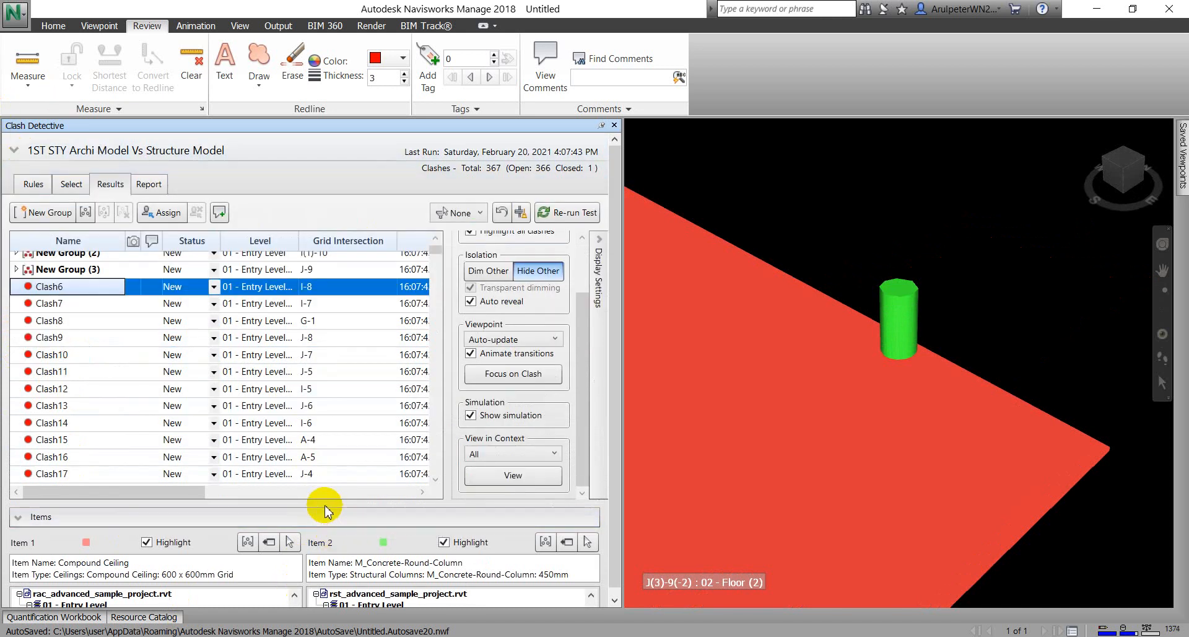
pyautogui.moveTo(327, 500); pyautogui.dragTo(327, 428)
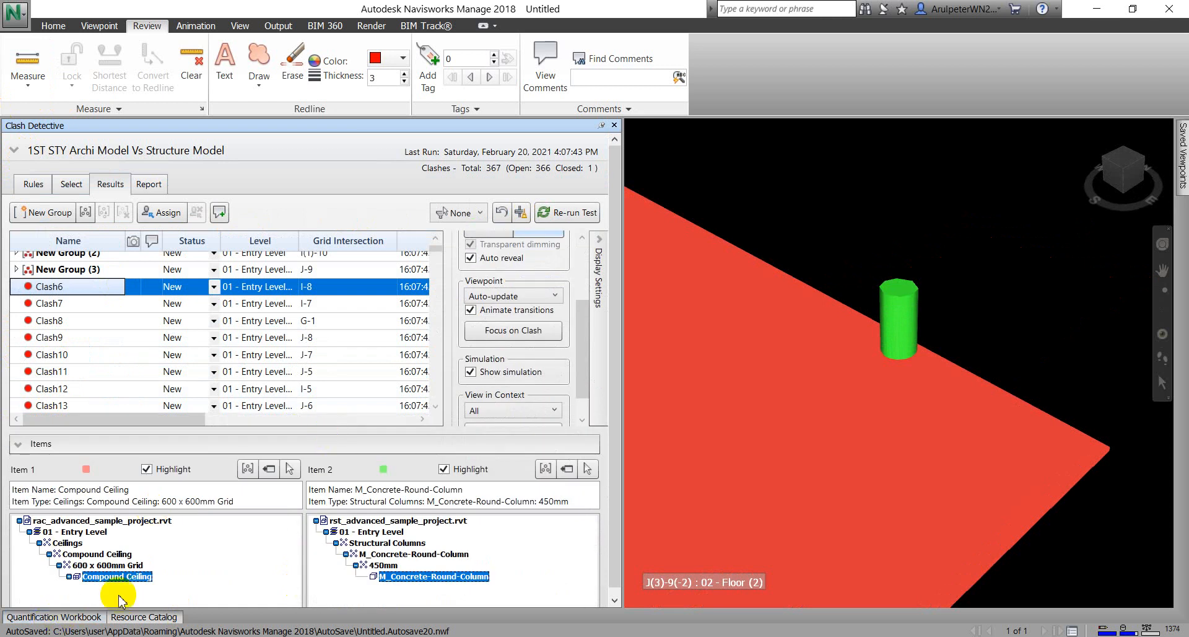
pyautogui.rightClick(124, 579)
pyautogui.click(148, 618)
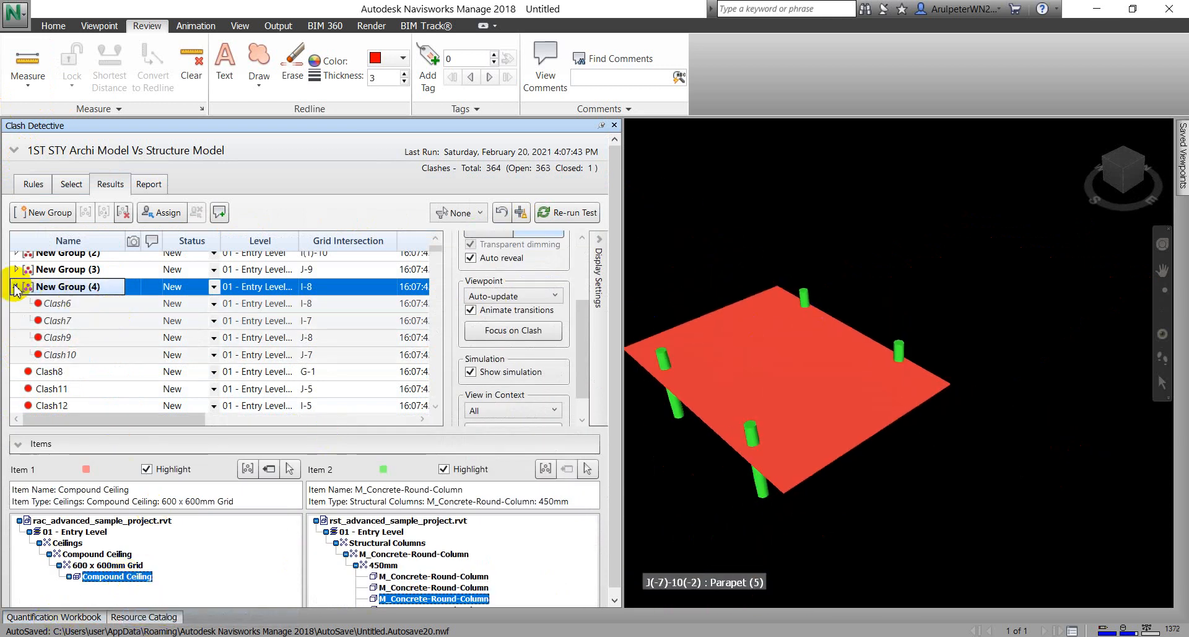
# Step: Set the status of the Clash6 ceiling group to Reviewed, collapse it and select Clash8
pyautogui.click(213, 288)
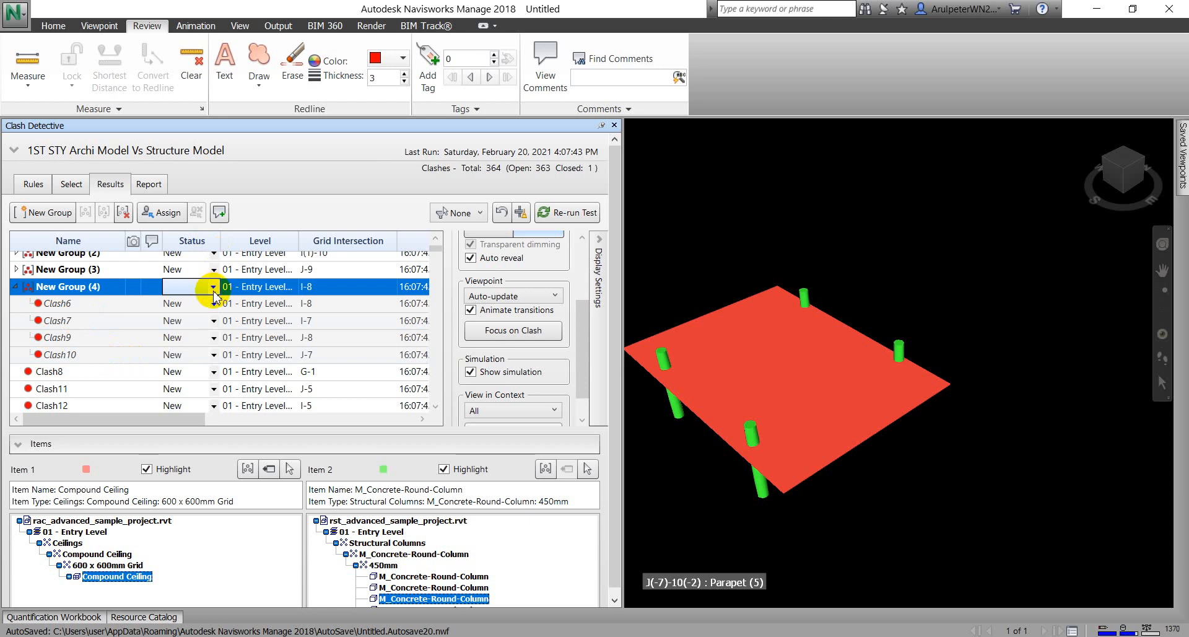
pyautogui.click(213, 287)
pyautogui.click(188, 329)
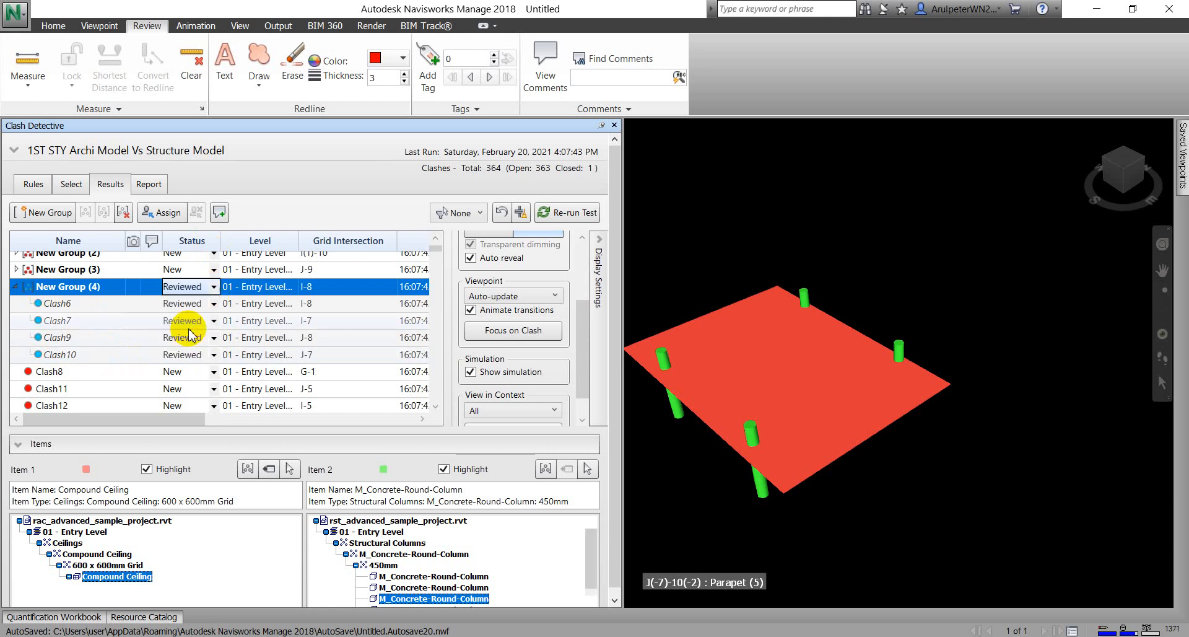
pyautogui.click(17, 290)
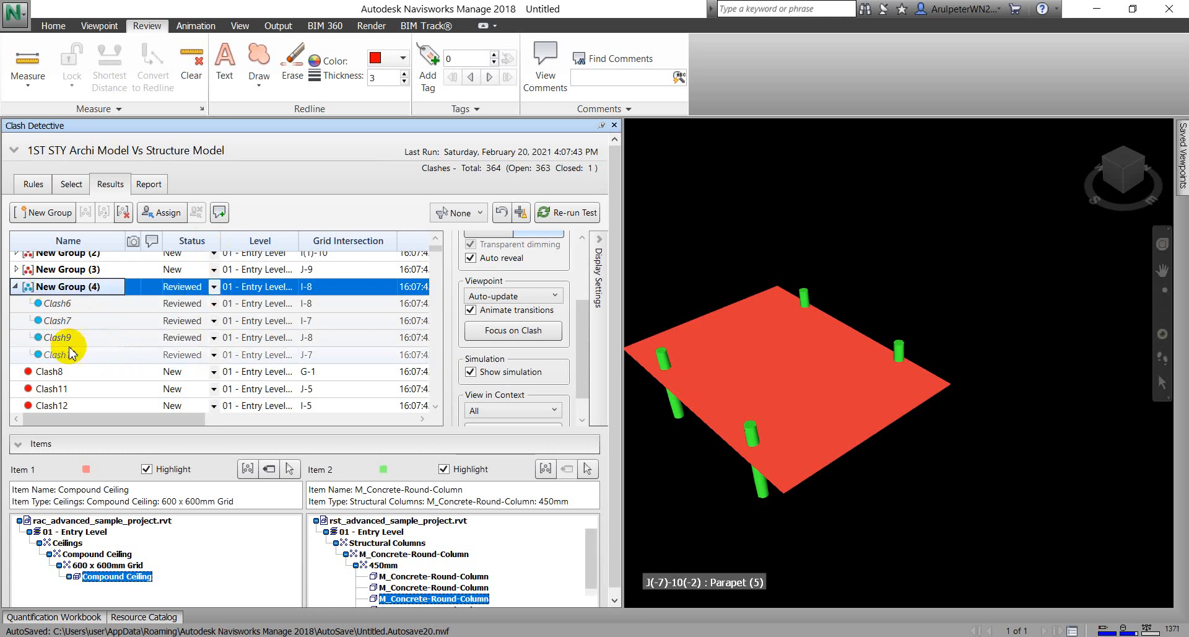
pyautogui.click(15, 286)
pyautogui.click(53, 303)
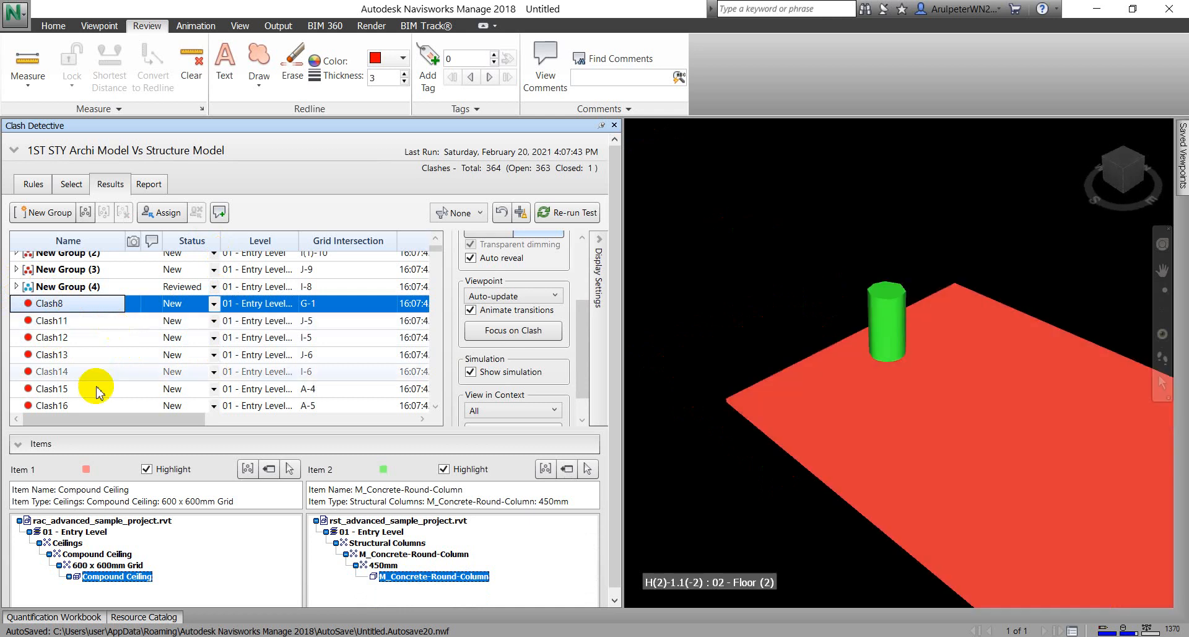
# Step: Group all clashes involving the Compound Ceiling of Clash8 and collapse the group
pyautogui.rightClick(114, 584)
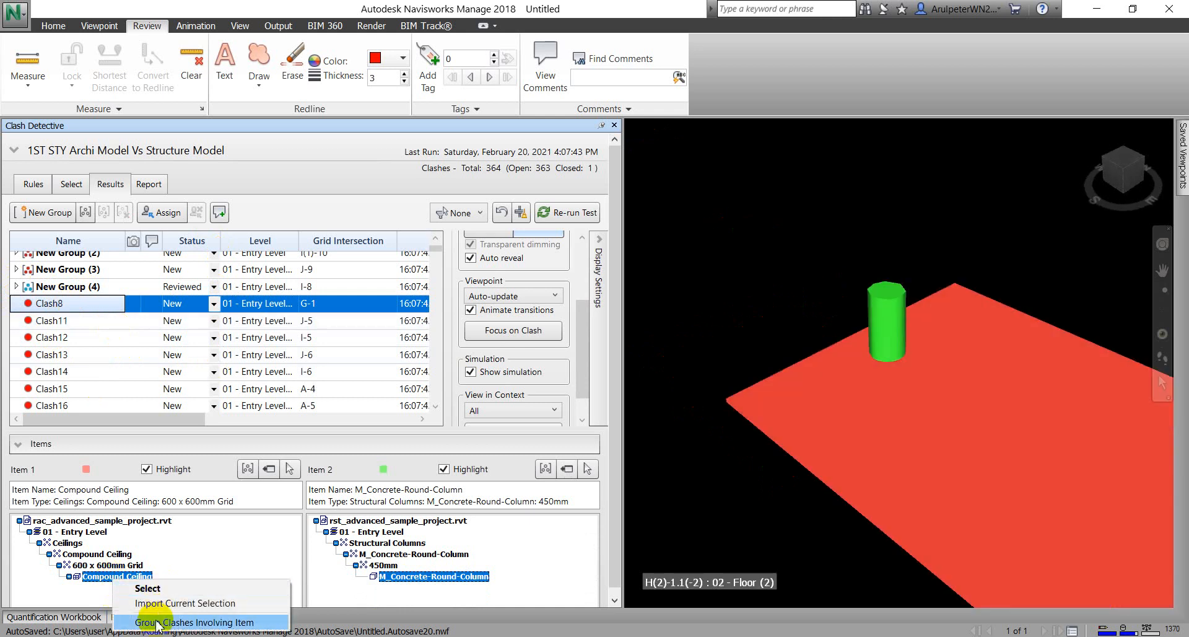
pyautogui.click(169, 618)
pyautogui.click(15, 303)
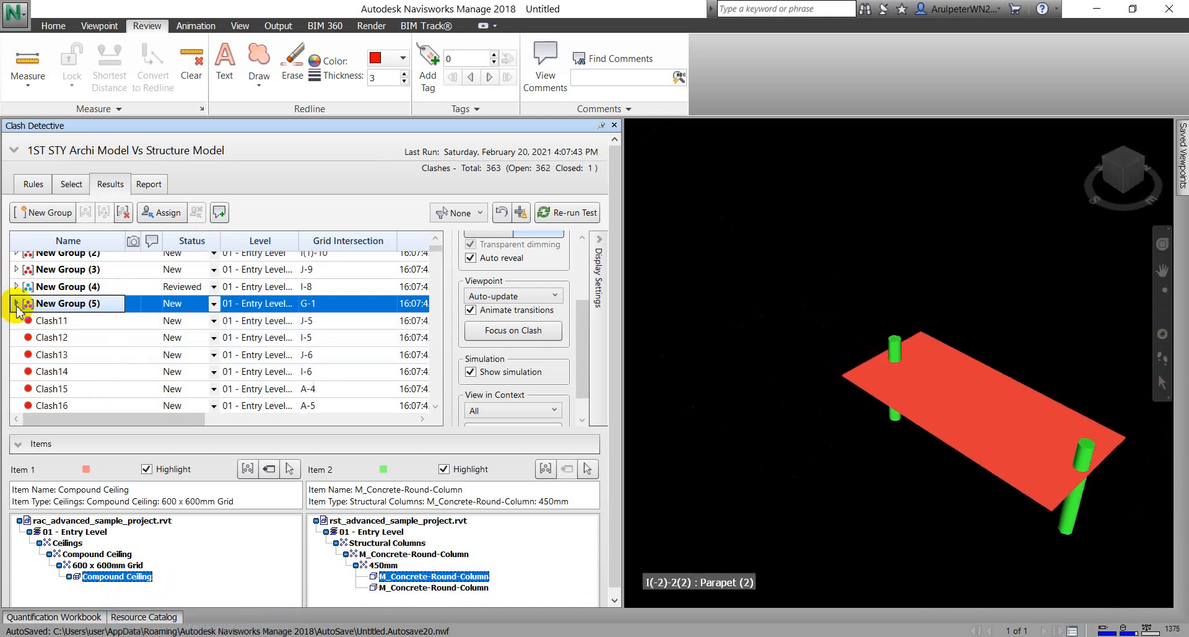
# Step: Select Clash11, group all clashes involving its Compound Ceiling and collapse the group
pyautogui.click(28, 320)
pyautogui.rightClick(117, 576)
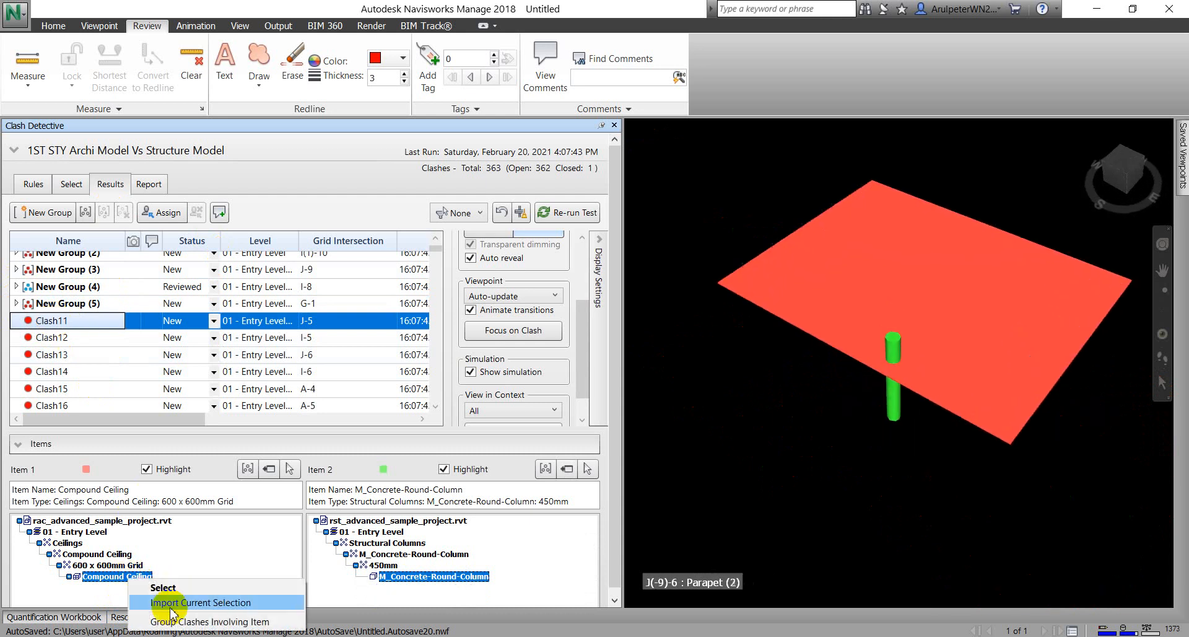
pyautogui.click(170, 617)
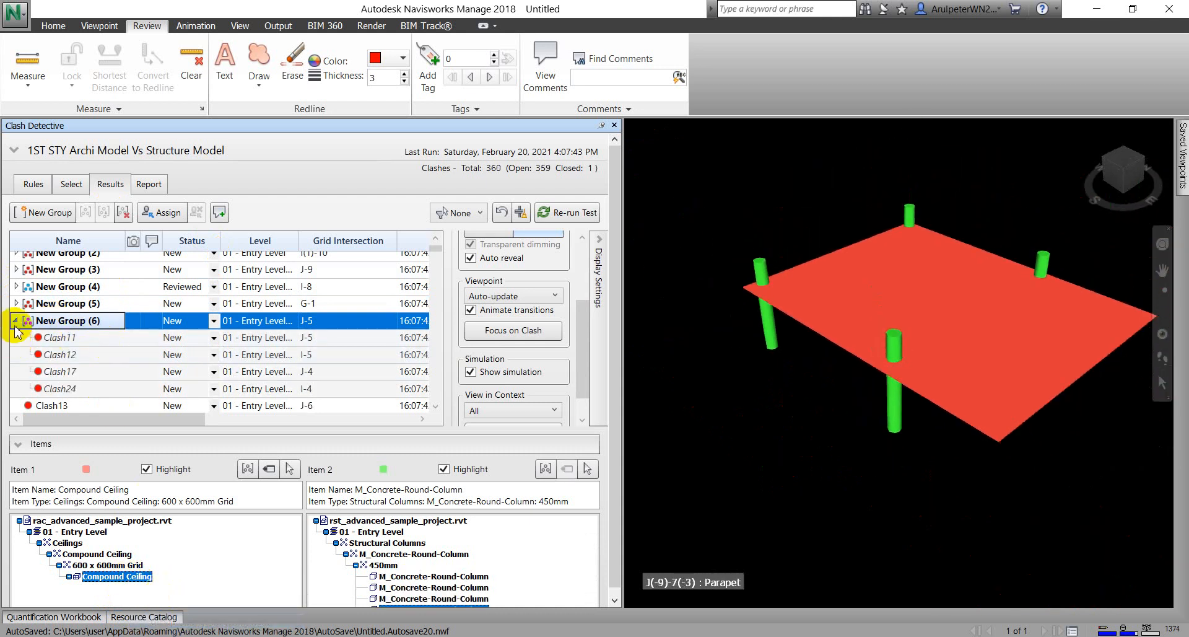
pyautogui.click(15, 320)
# Step: Select Clash13, group all clashes involving its Compound Ceiling and collapse the group
pyautogui.click(99, 337)
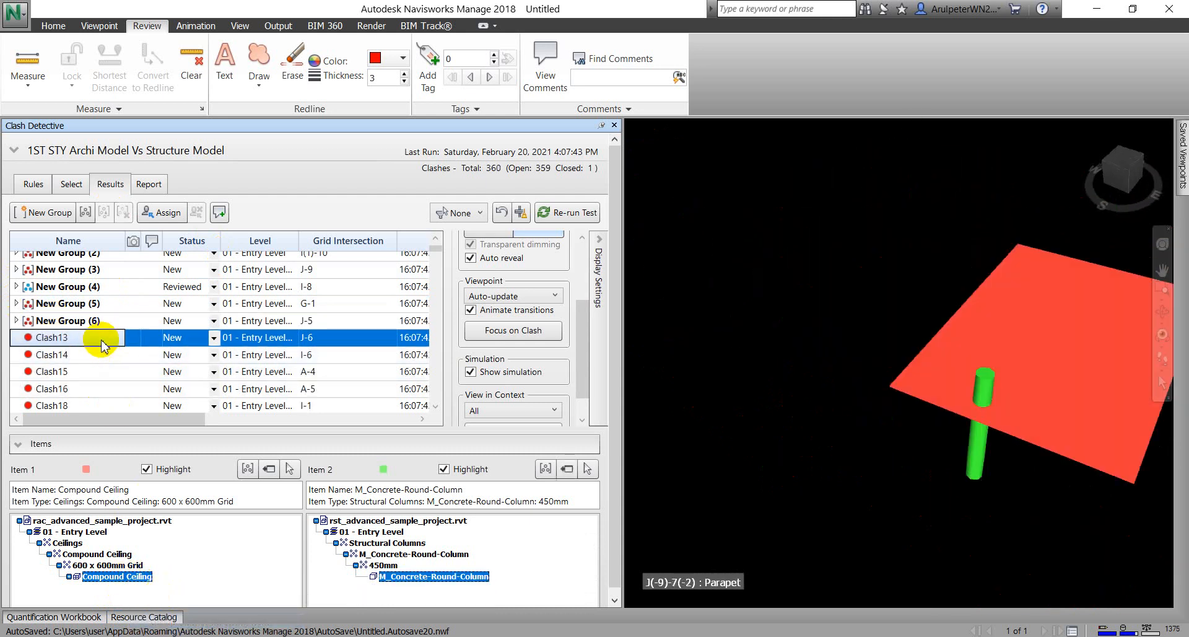
pyautogui.rightClick(132, 575)
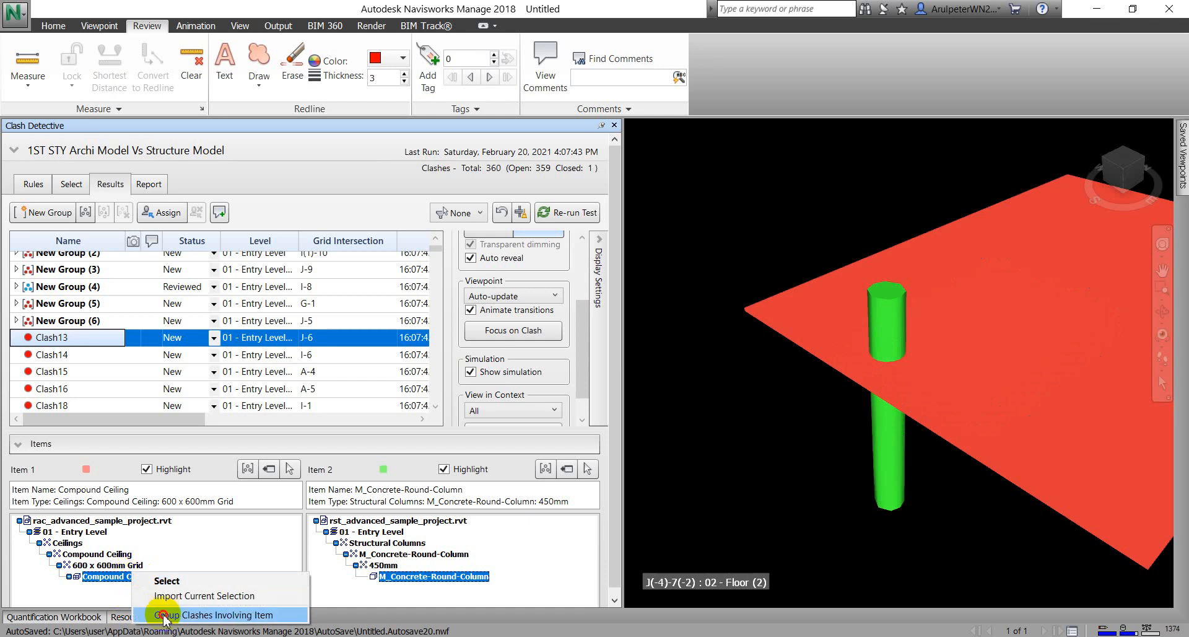
pyautogui.click(170, 617)
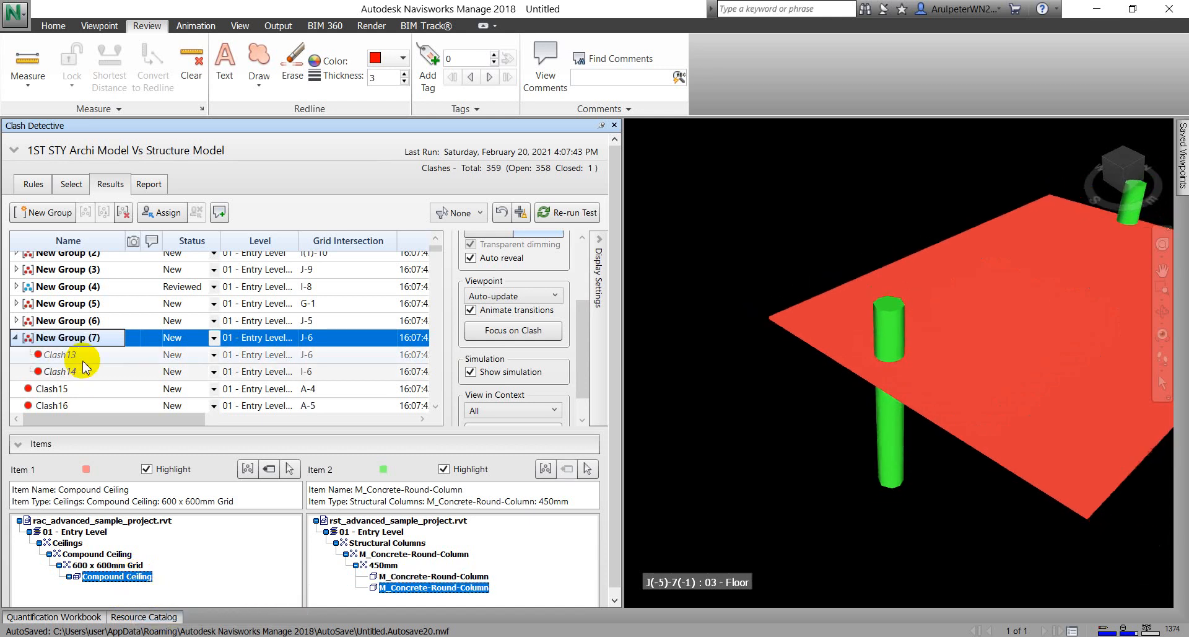
pyautogui.click(15, 337)
pyautogui.scroll(1, 119, 353)
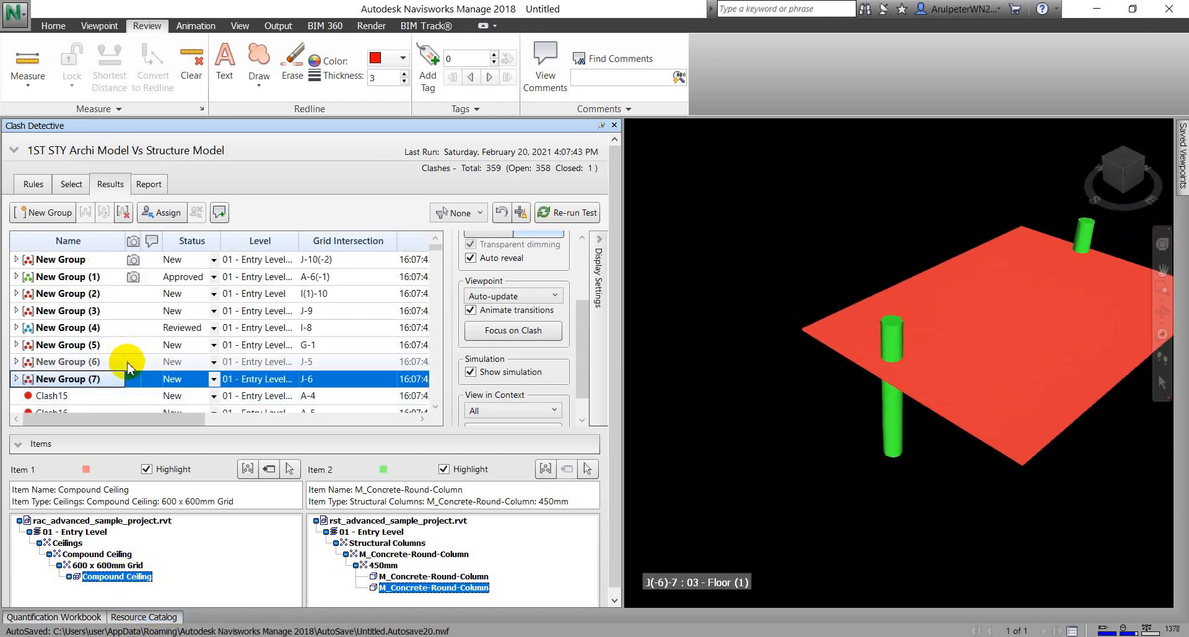
pyautogui.click(140, 381)
# Step: Expand and enlarge the clash test summary and display the report settings
pyautogui.click(13, 150)
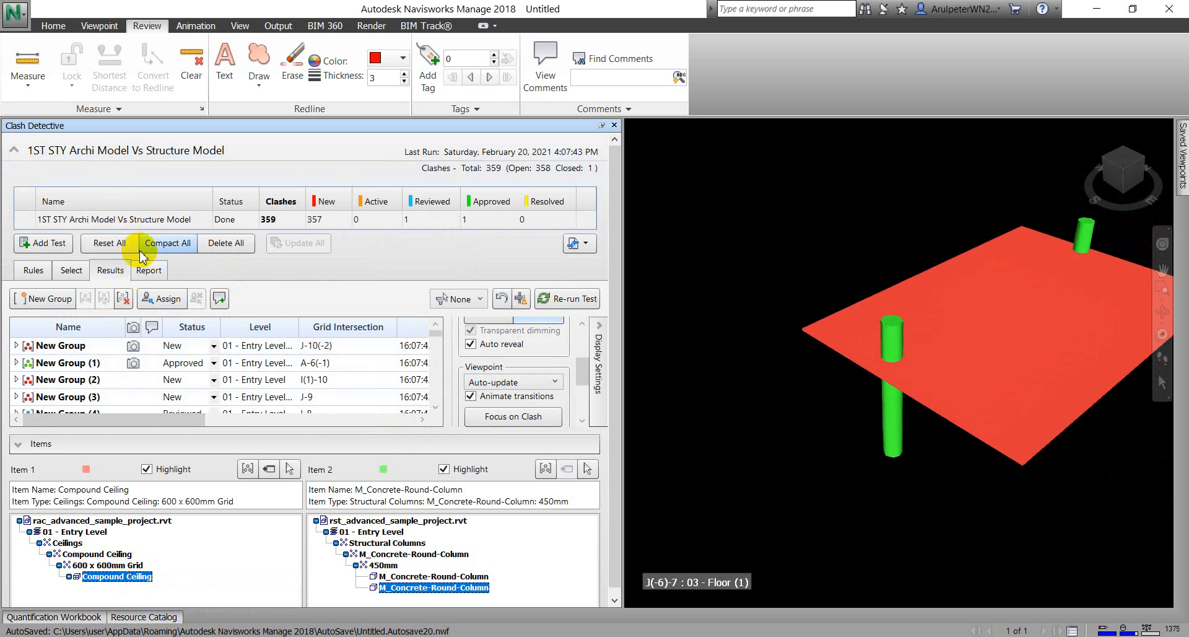
pyautogui.click(149, 271)
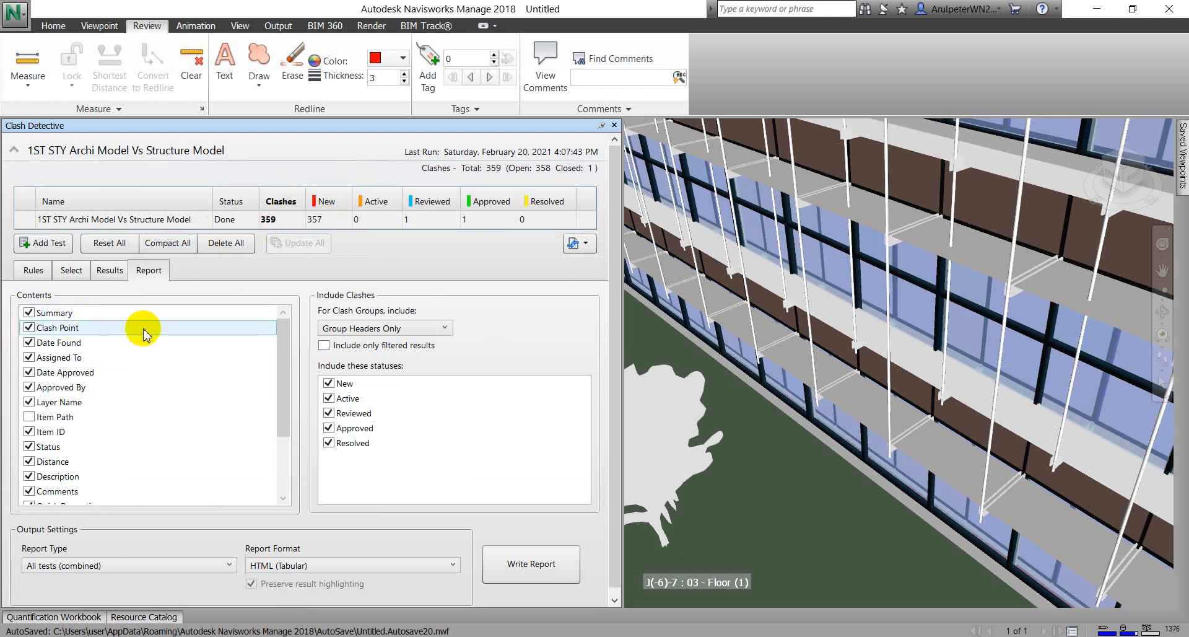
pyautogui.click(192, 311)
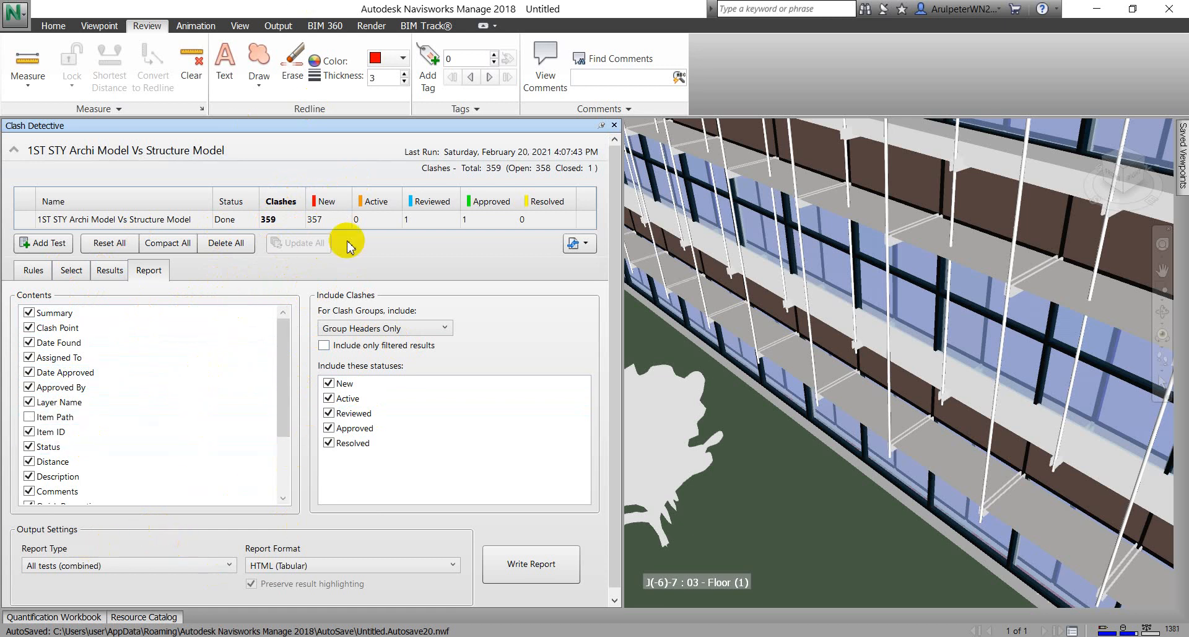
pyautogui.moveTo(348, 254); pyautogui.dragTo(344, 310)
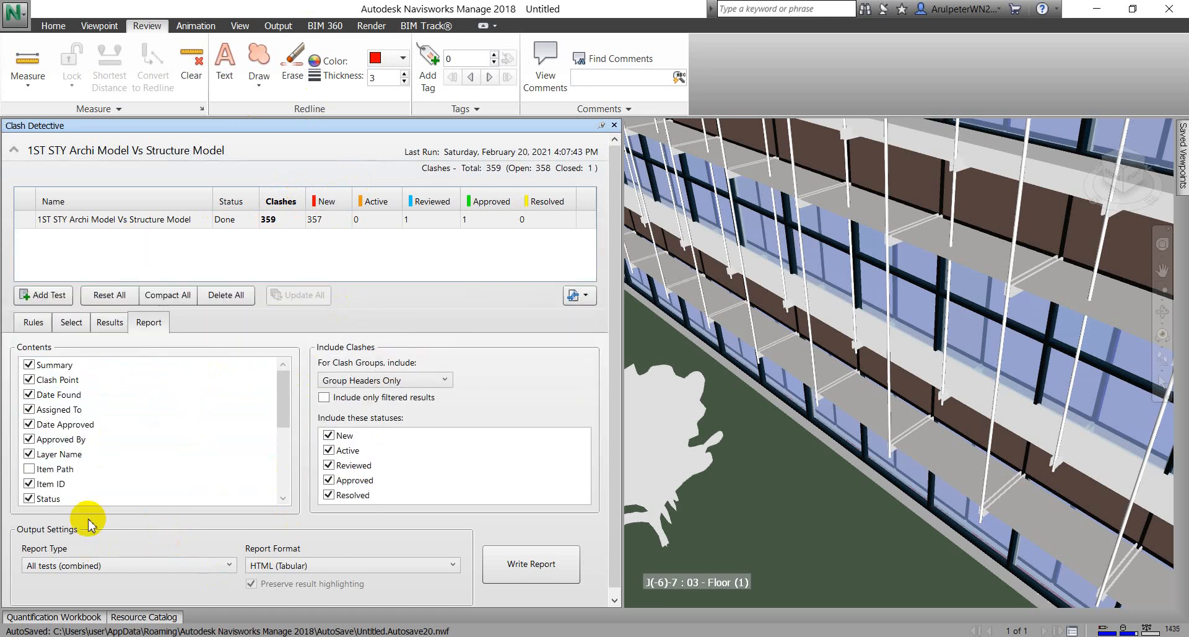
# Step: Select the 1ST STY Archi Model Vs Structure Model test and set the report type to Current test
pyautogui.click(59, 565)
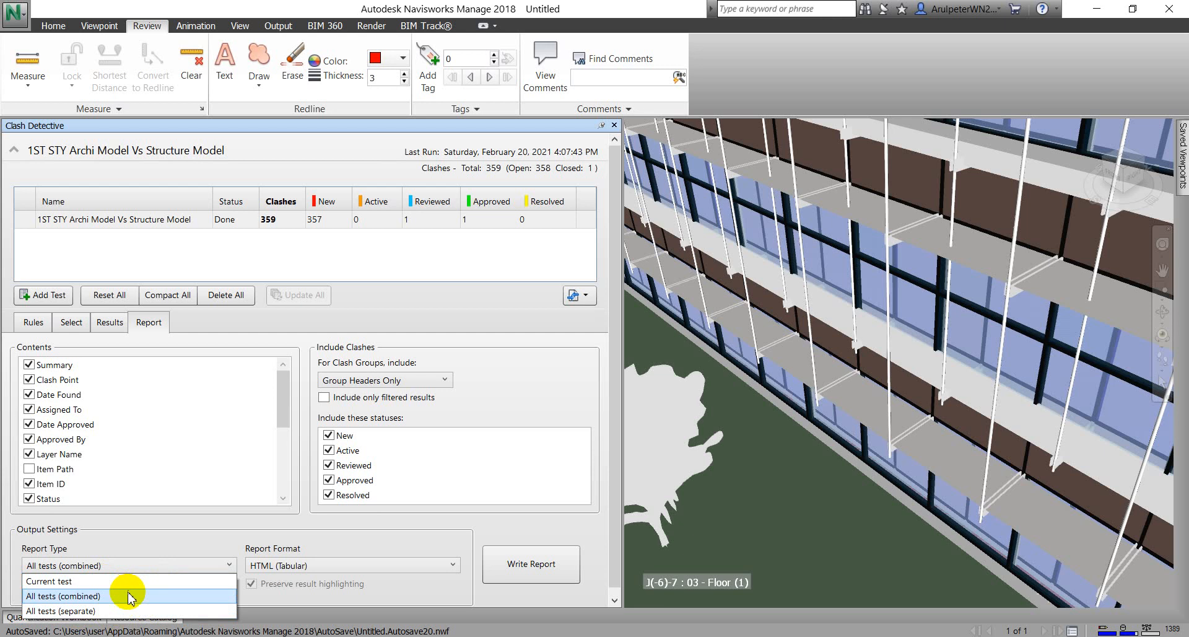
pyautogui.click(164, 242)
pyautogui.click(163, 219)
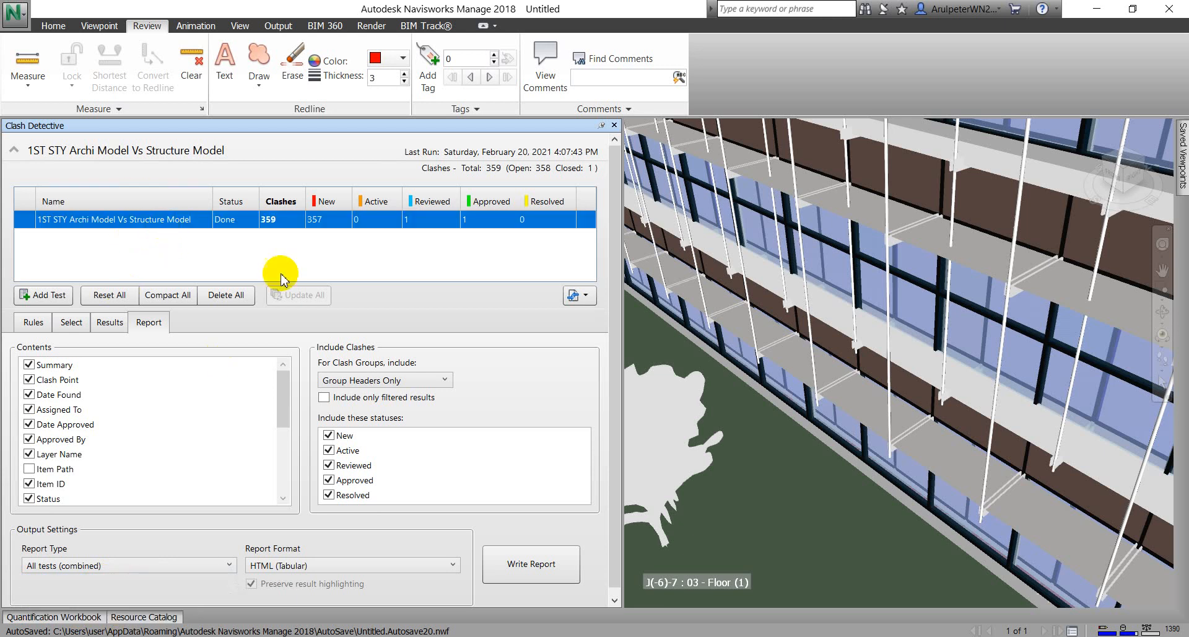
pyautogui.click(151, 565)
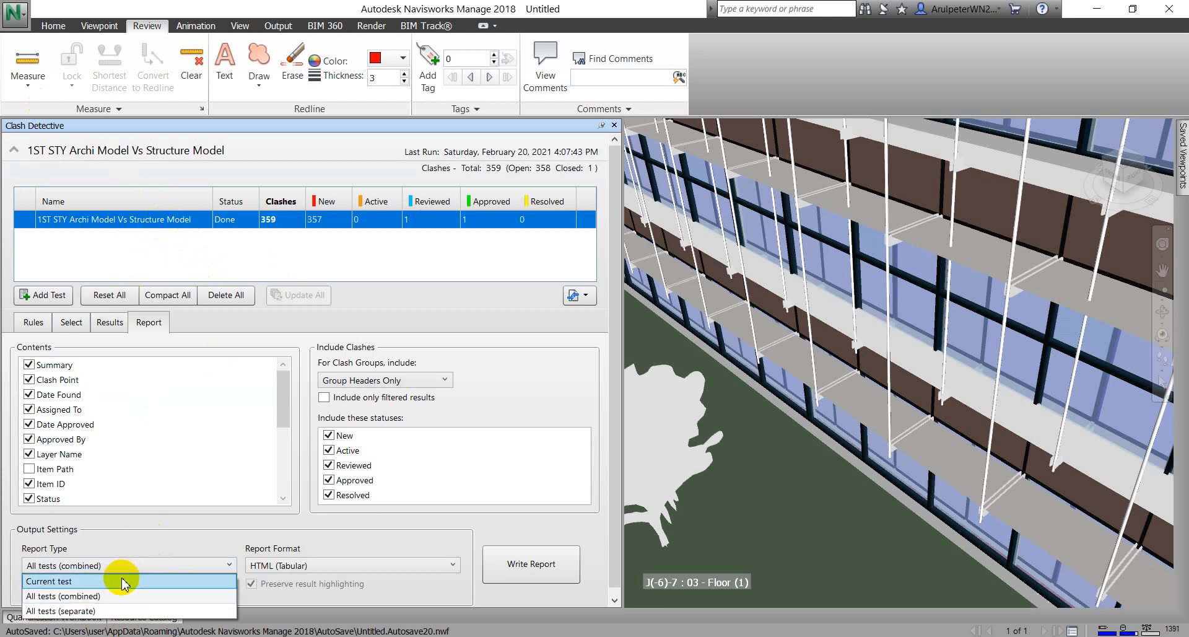
pyautogui.click(124, 581)
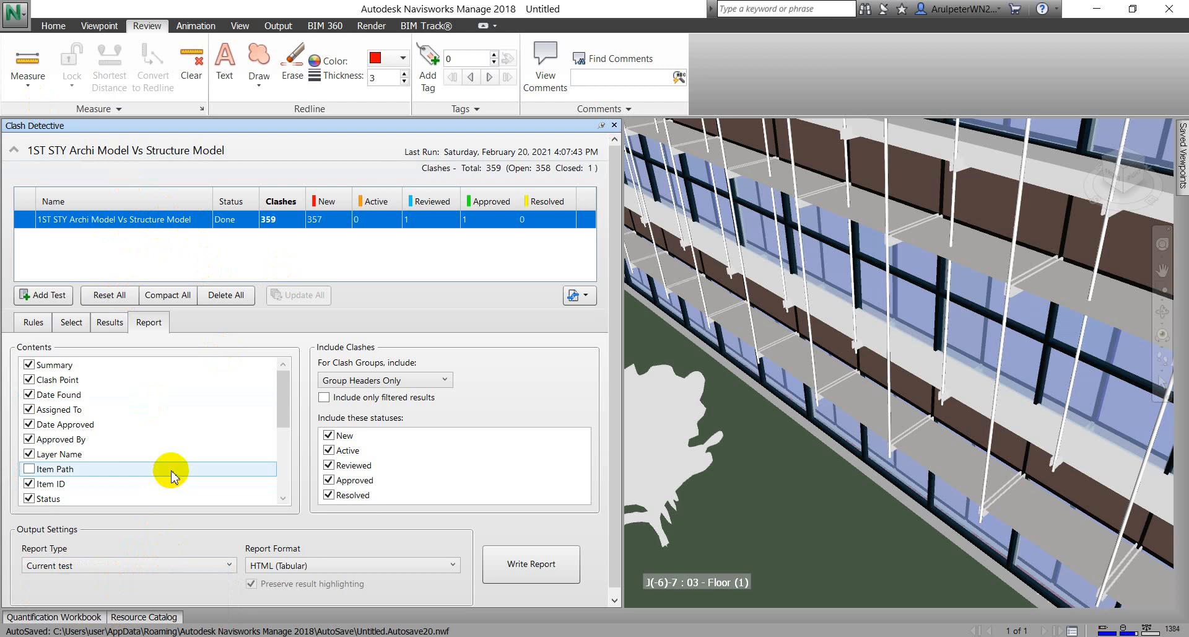
pyautogui.click(204, 565)
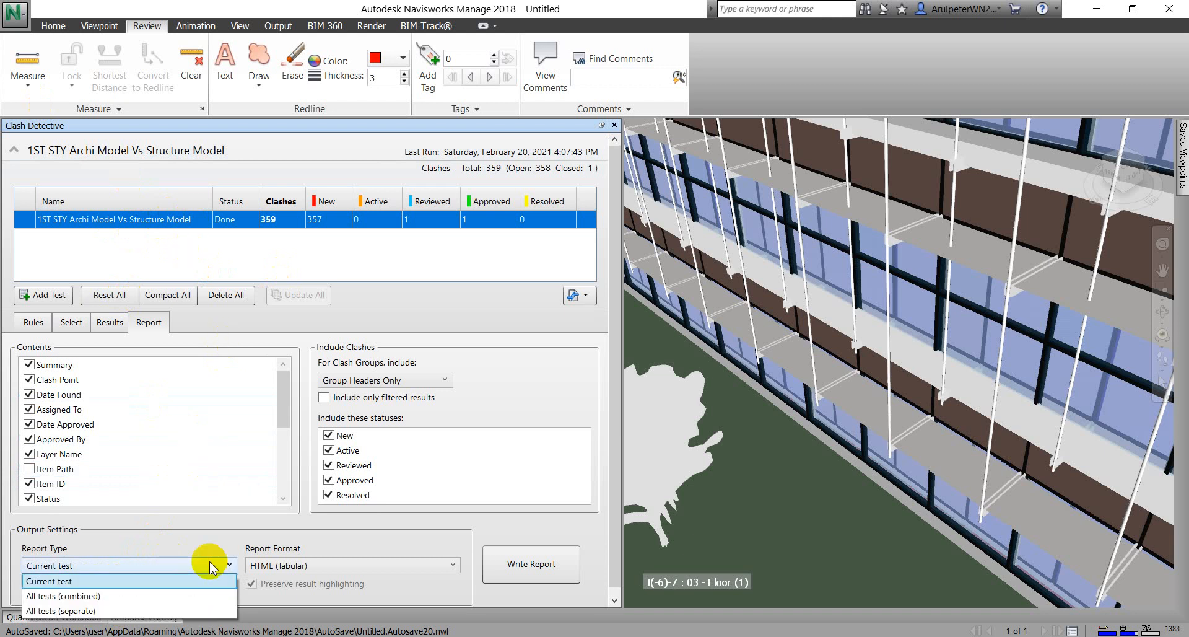
pyautogui.click(124, 582)
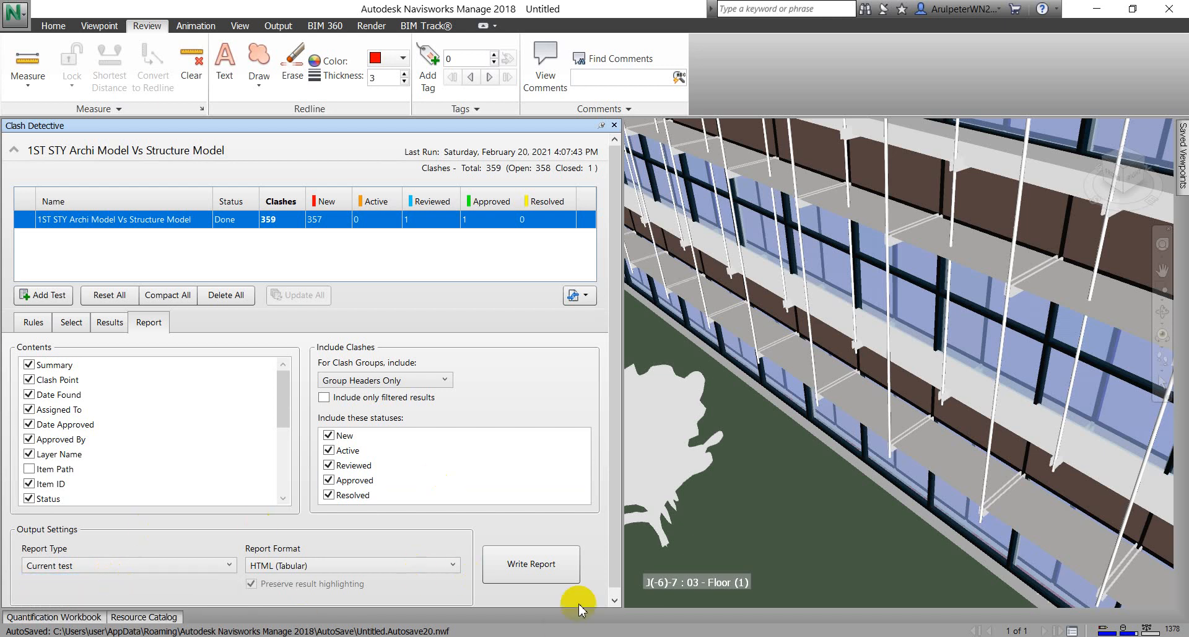
# Step: Write the HTML (Tabular) clash report to the Desktop as 1ST STY Archi Model Vs Structure Model.html
pyautogui.click(504, 570)
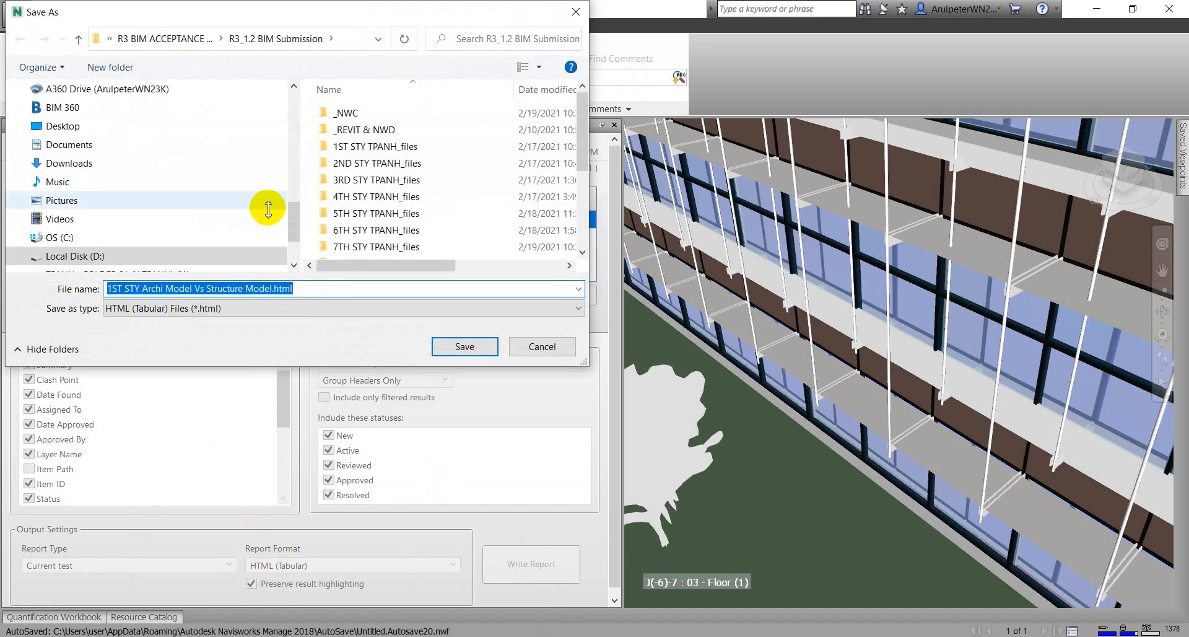
pyautogui.scroll(5, 87, 133)
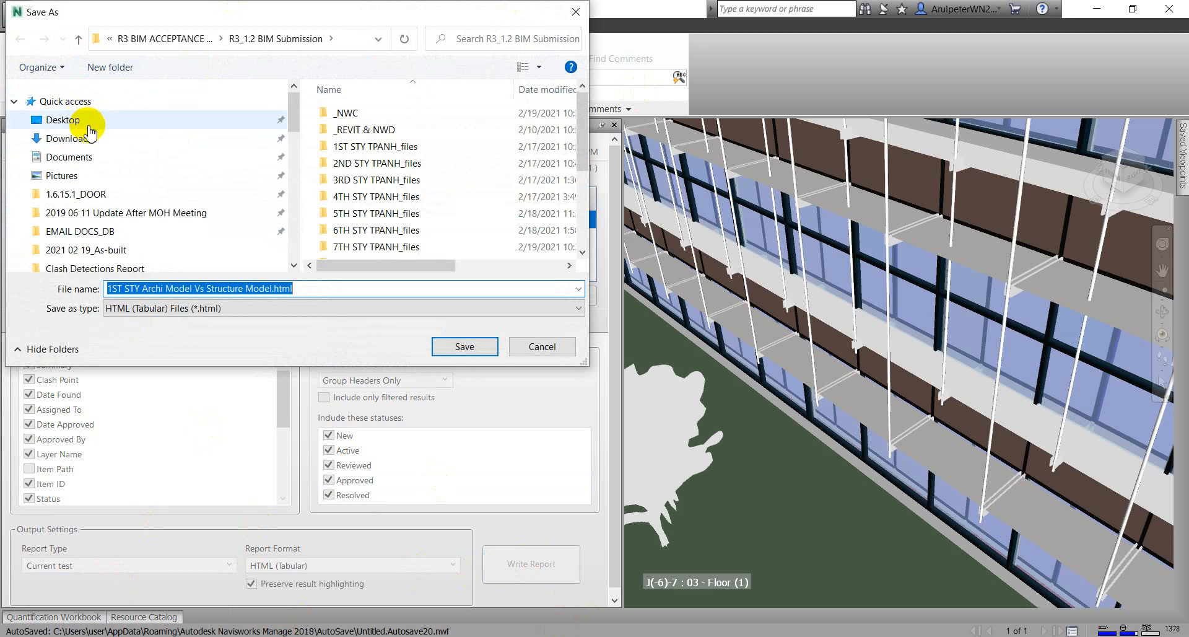
pyautogui.click(88, 123)
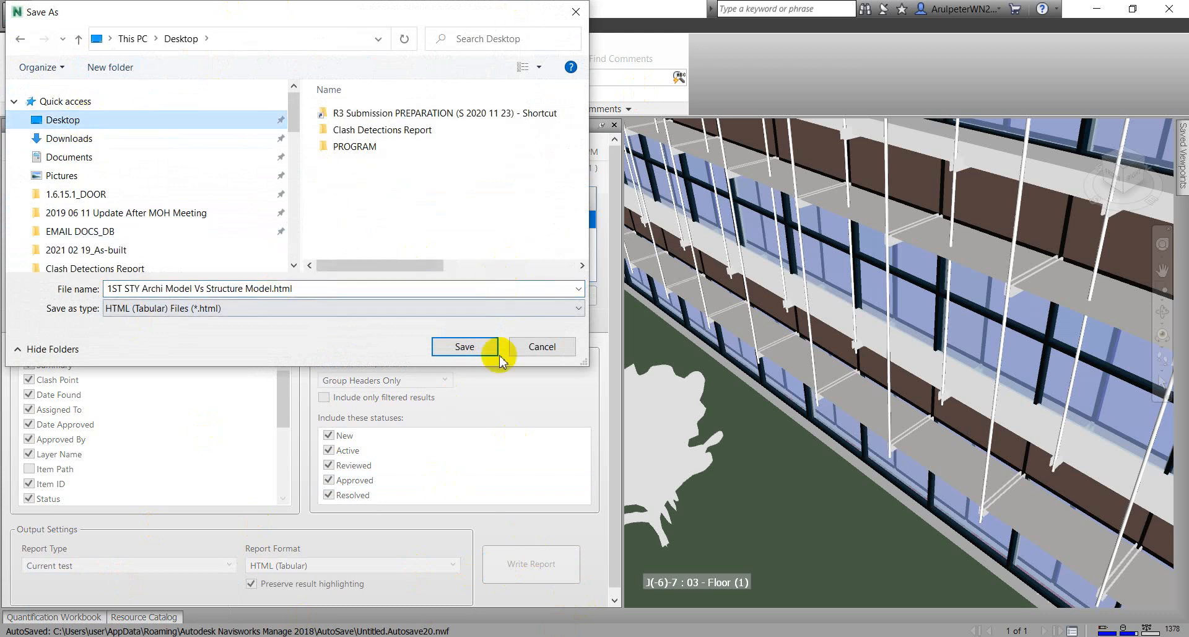
pyautogui.click(464, 348)
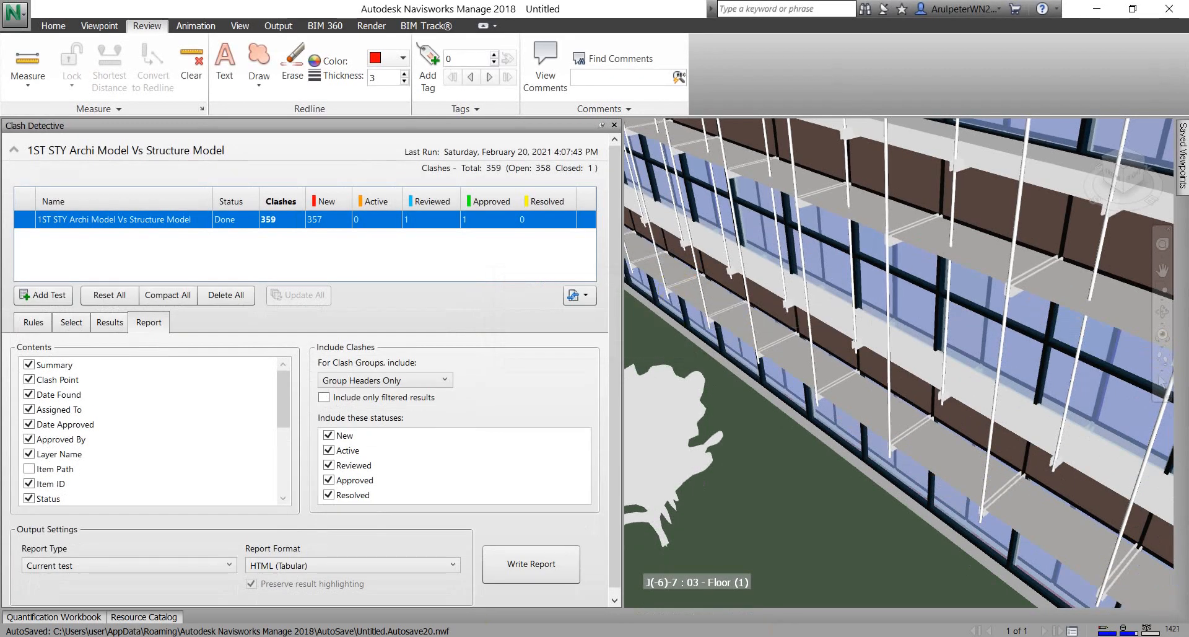
# Step: Switch to File Explorer, open the saved HTML clash report from the Desktop and move its browser window aside
pyautogui.hotkey('alt', 'Tab')
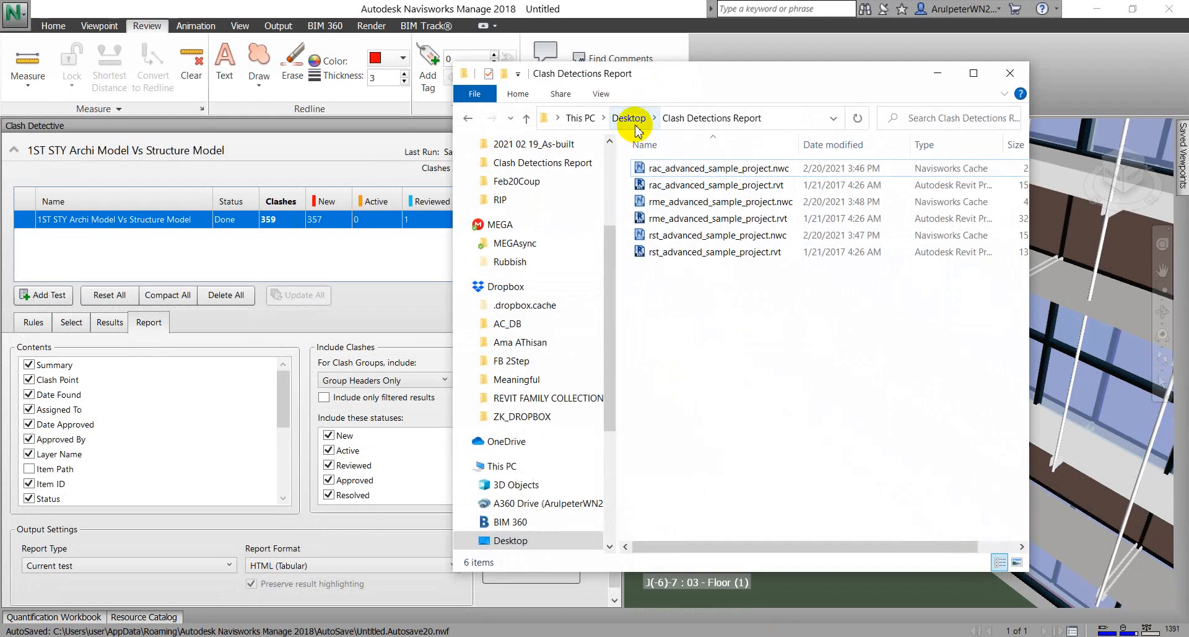
pyautogui.click(630, 118)
pyautogui.doubleClick(738, 252)
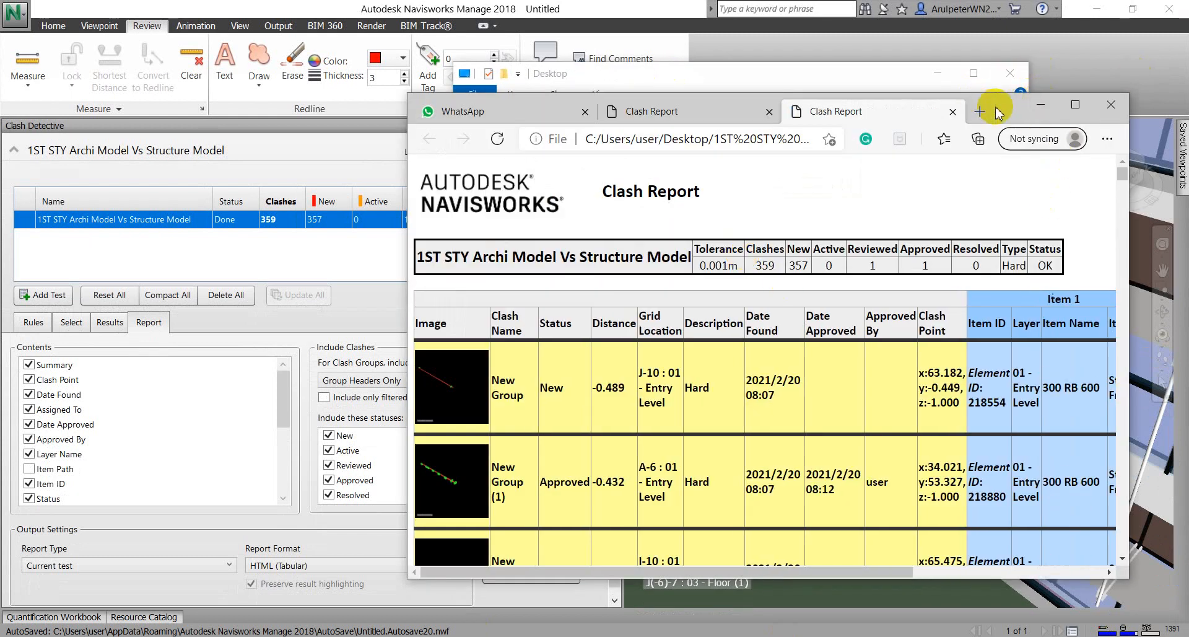
pyautogui.moveTo(997, 112); pyautogui.dragTo(671, 135)
# Step: Examine the clash images in the 1ST STY Archi Model Vs Structure Model_files folder and return to the HTML file on the Desktop
pyautogui.click(852, 84)
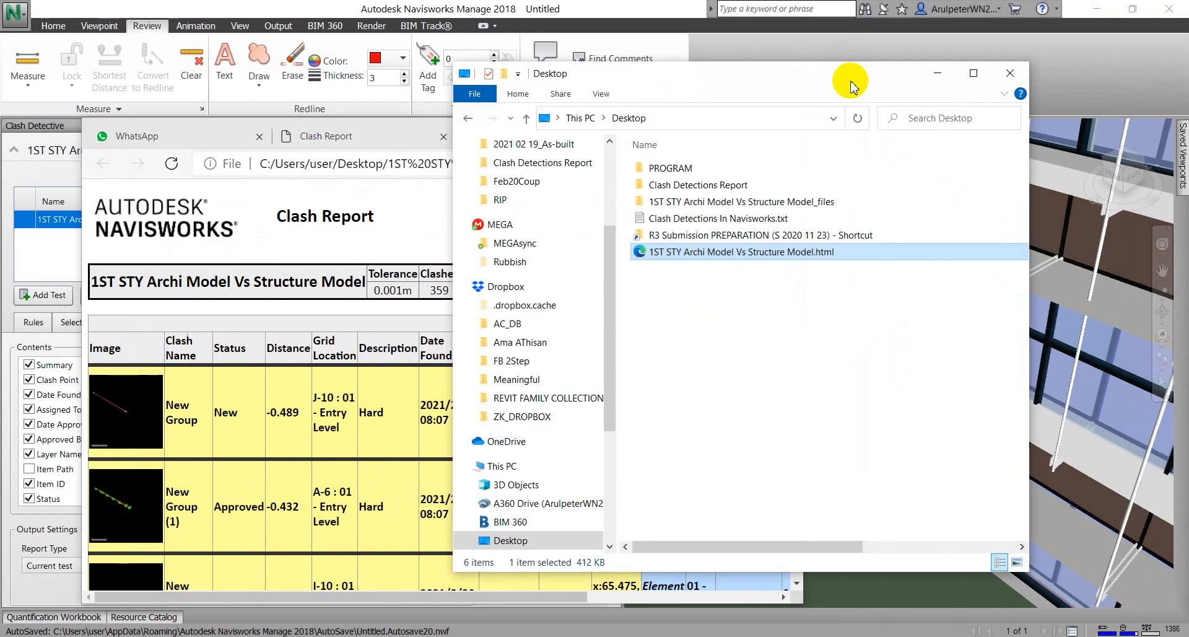
pyautogui.click(761, 347)
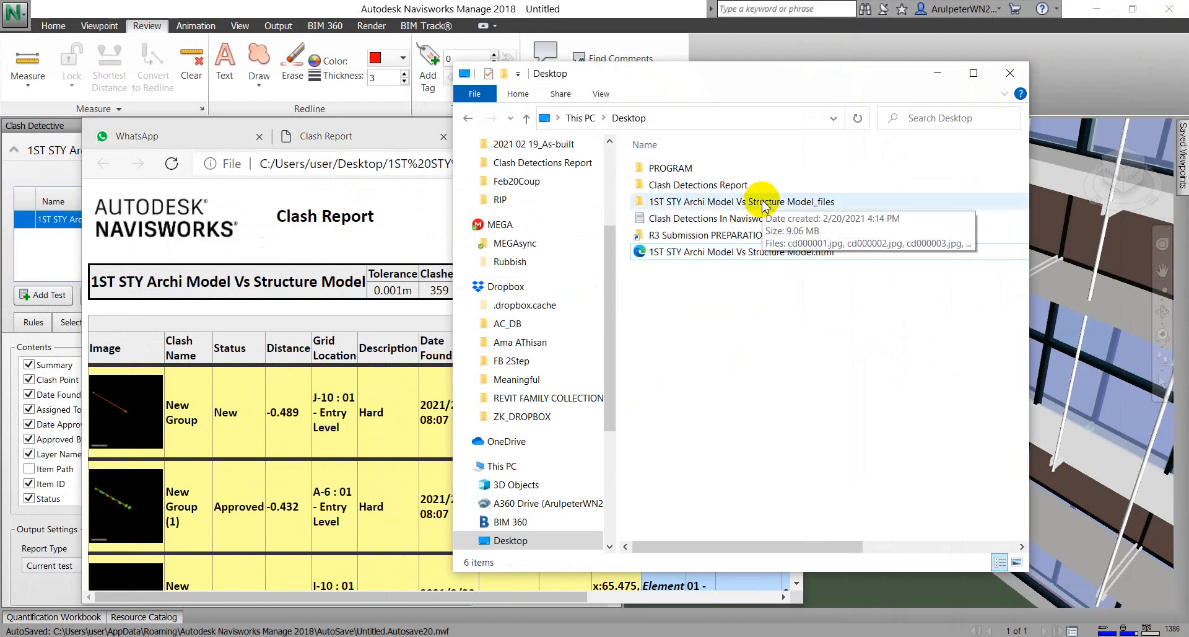
pyautogui.click(765, 202)
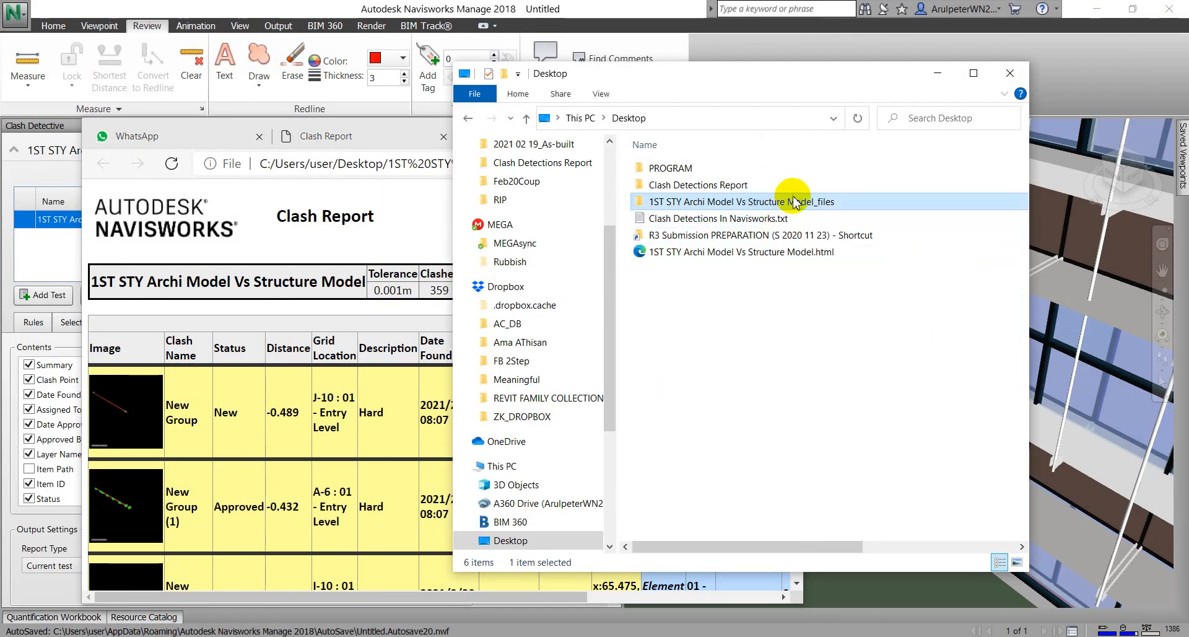
pyautogui.doubleClick(753, 203)
pyautogui.scroll(-15, 875, 363)
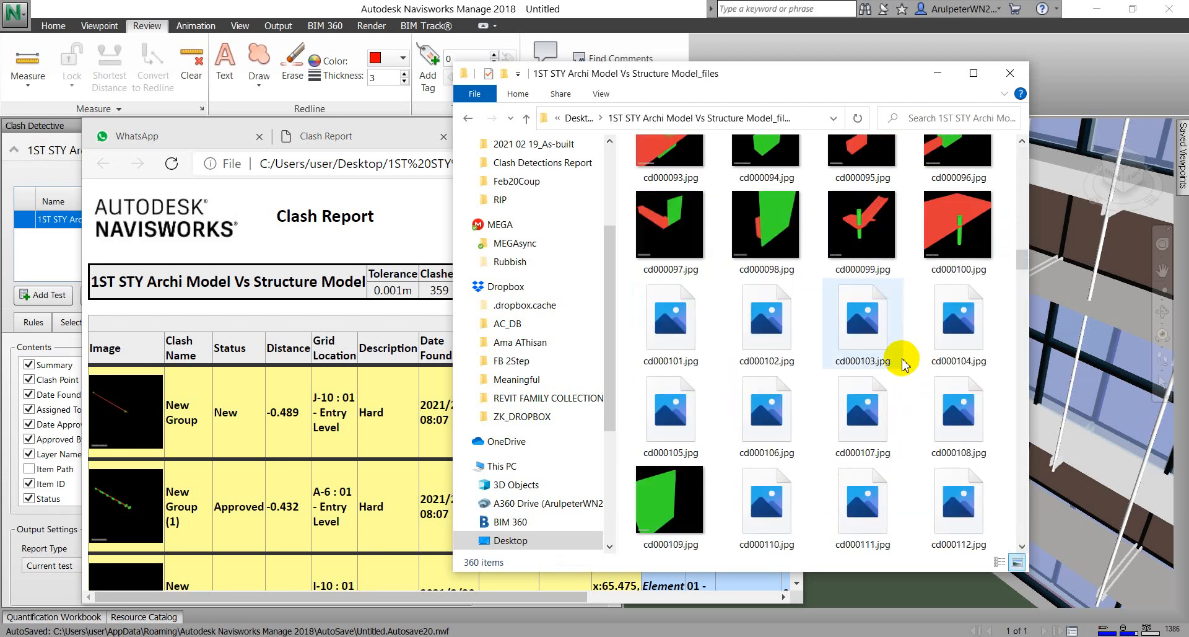
pyautogui.click(582, 118)
pyautogui.click(752, 252)
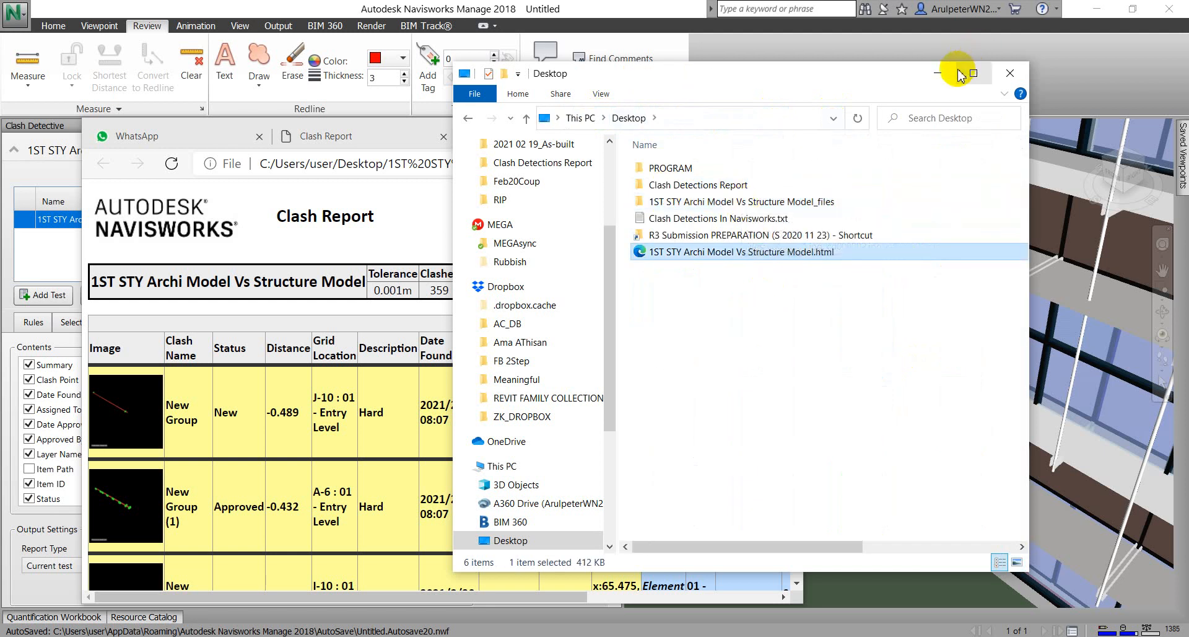
# Step: Minimize File Explorer, maximize the clash report in the browser and examine its groups, statuses and clash entries
pyautogui.click(938, 73)
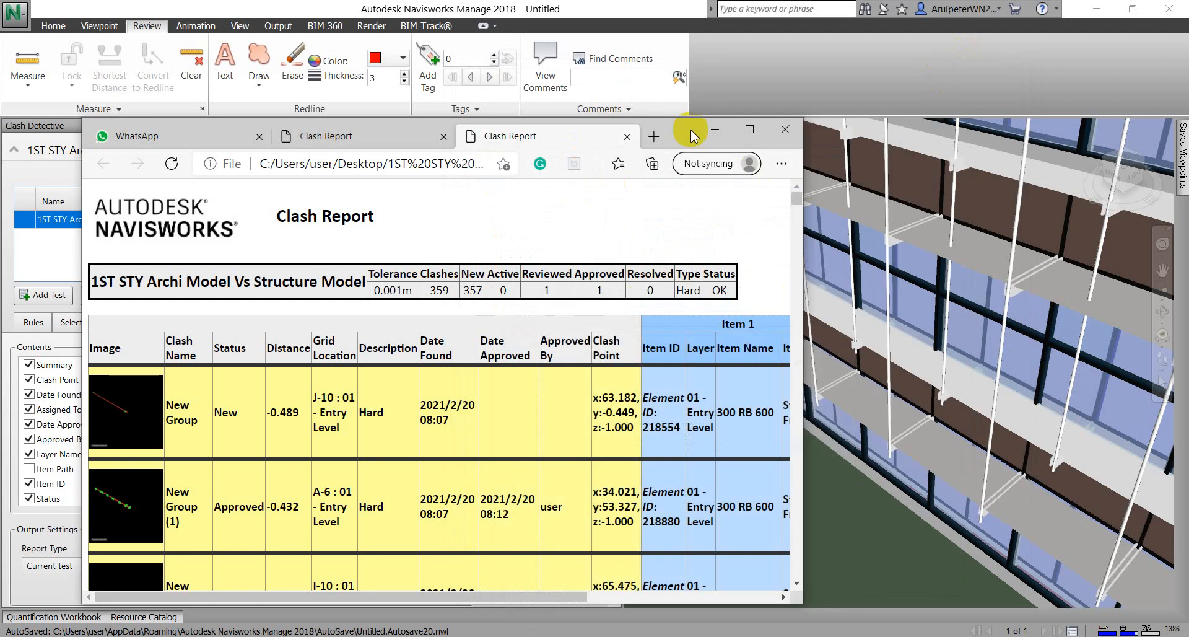
pyautogui.click(749, 130)
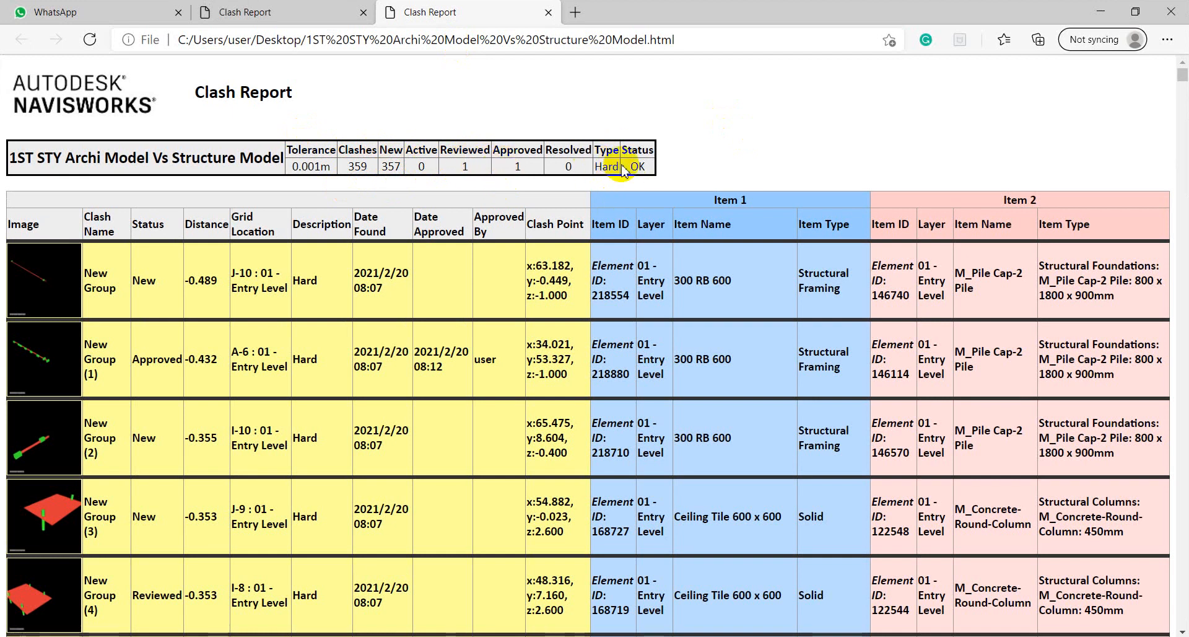
pyautogui.scroll(-20, 616, 253)
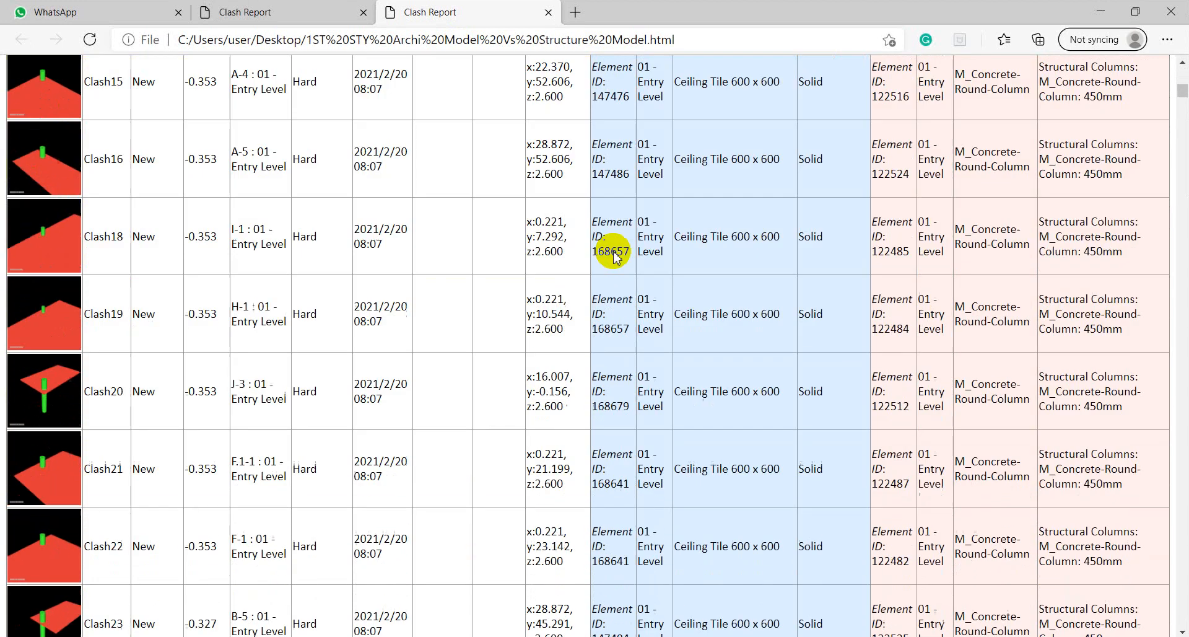
pyautogui.scroll(-20, 616, 253)
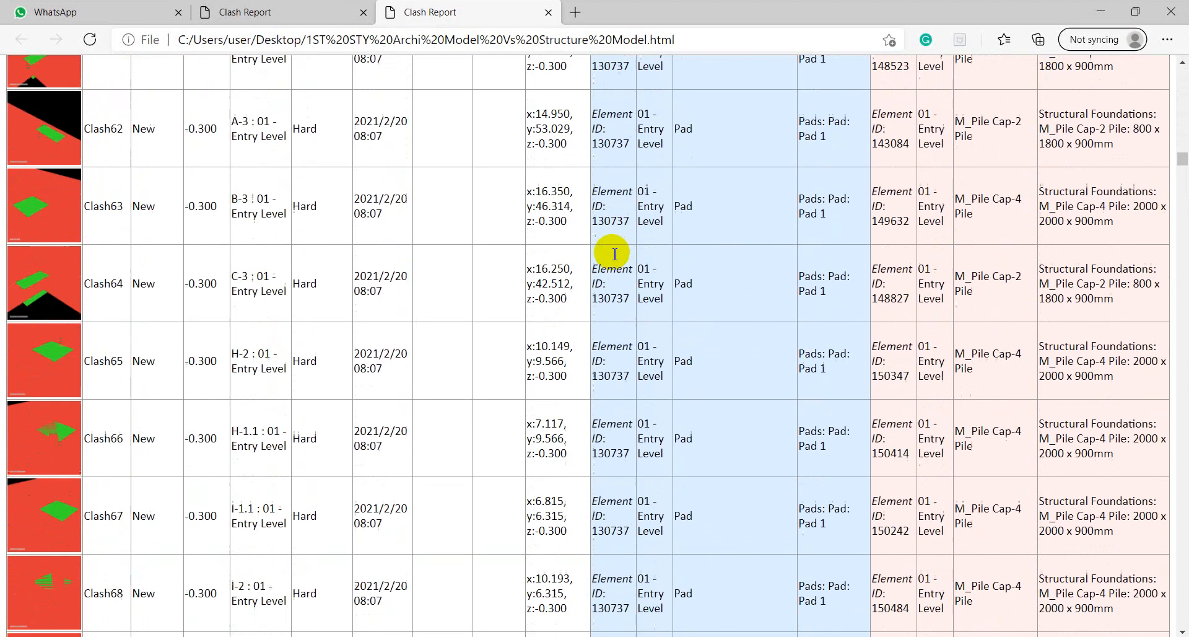
pyautogui.scroll(-20, 613, 254)
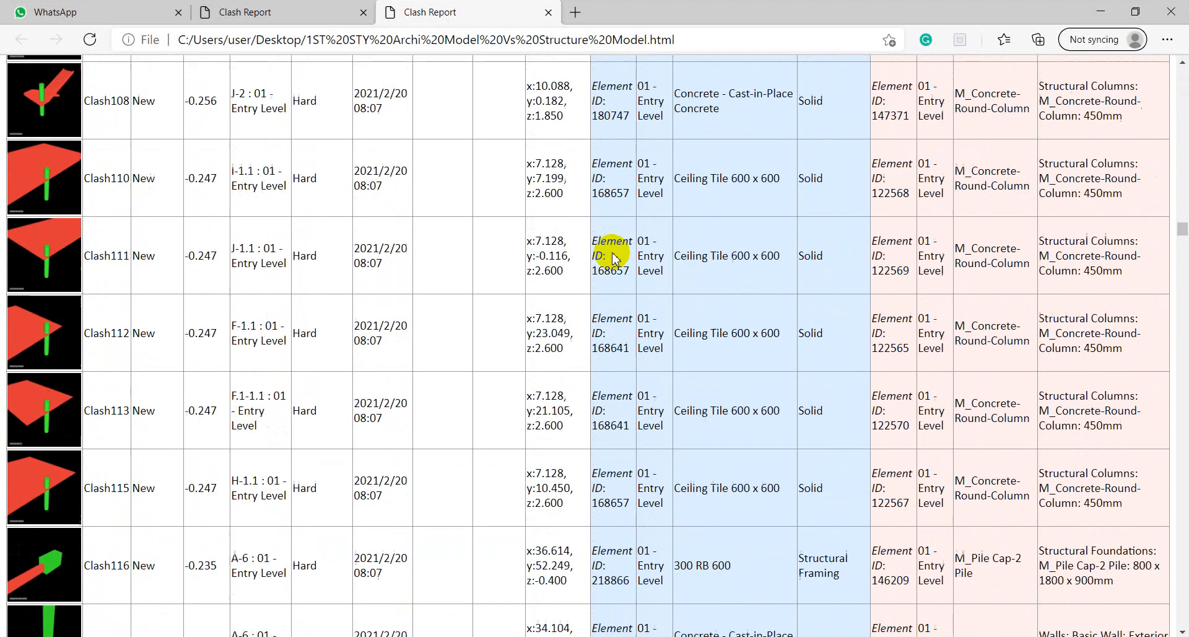
pyautogui.scroll(-20, 613, 254)
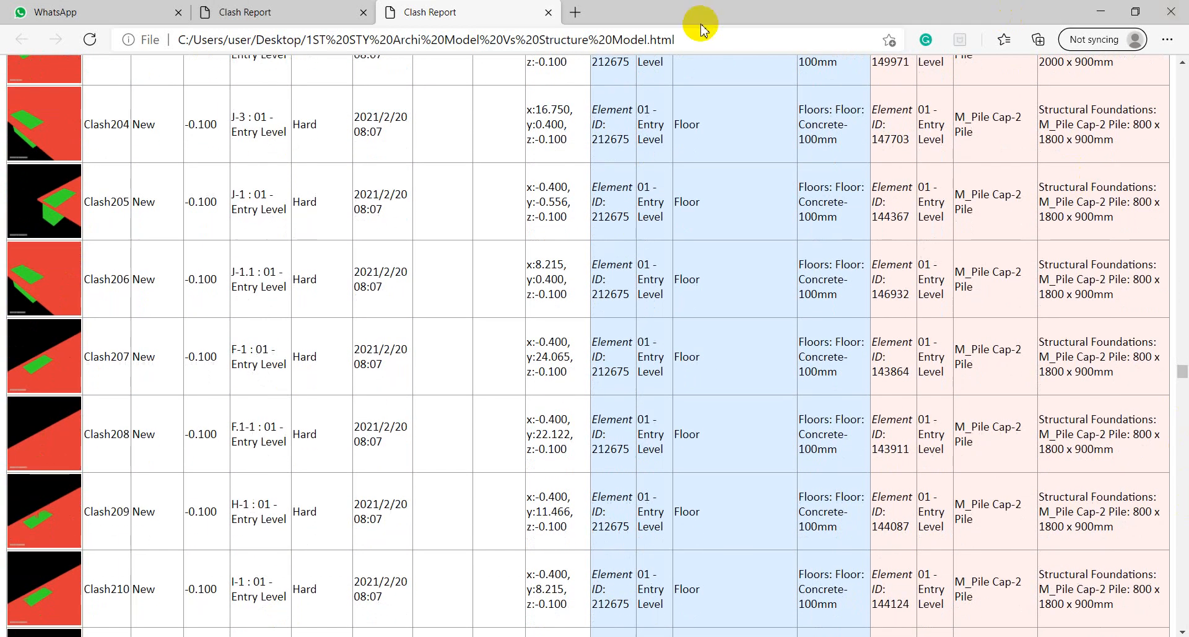
# Step: Close the browser report, add a new clash test and copy its name, 2ND STY Archi Model Vs Structure Model, from the Notepad list
pyautogui.click(1169, 10)
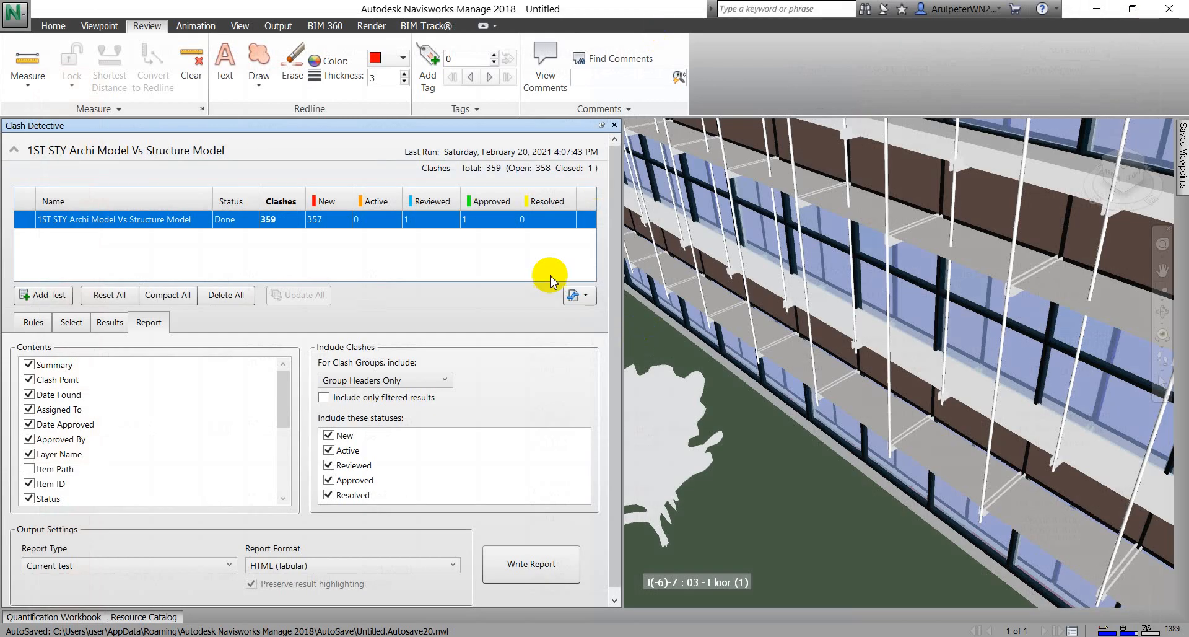
pyautogui.click(57, 296)
pyautogui.hotkey('alt', 'Tab')
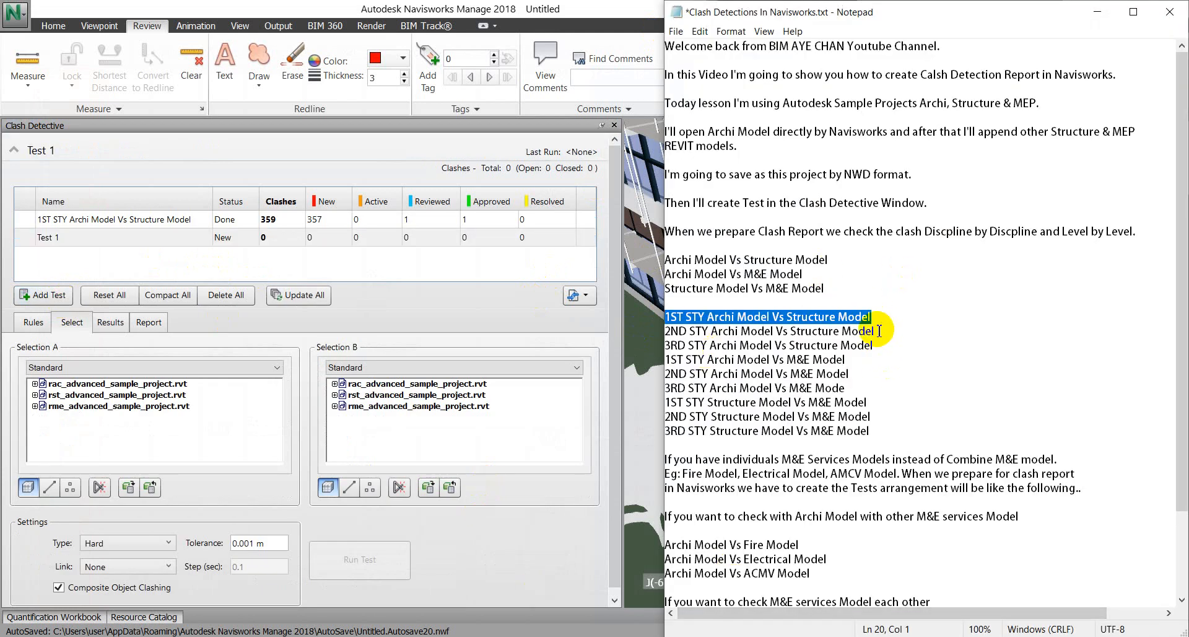
pyautogui.moveTo(880, 331); pyautogui.dragTo(664, 335)
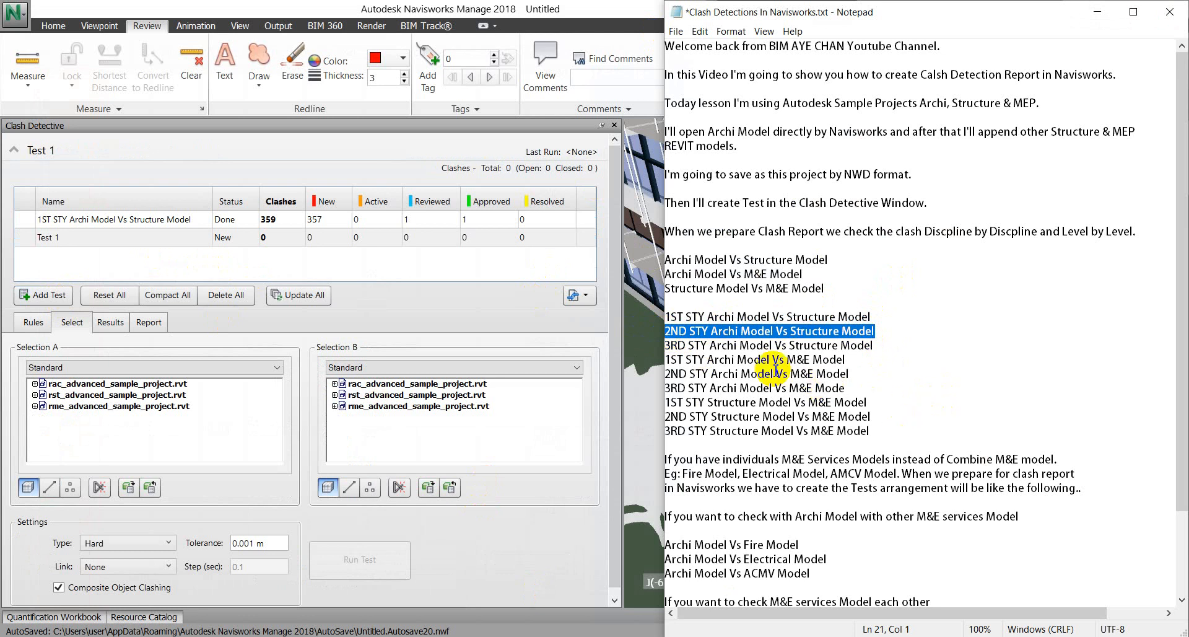
pyautogui.click(159, 239)
pyautogui.click(159, 241)
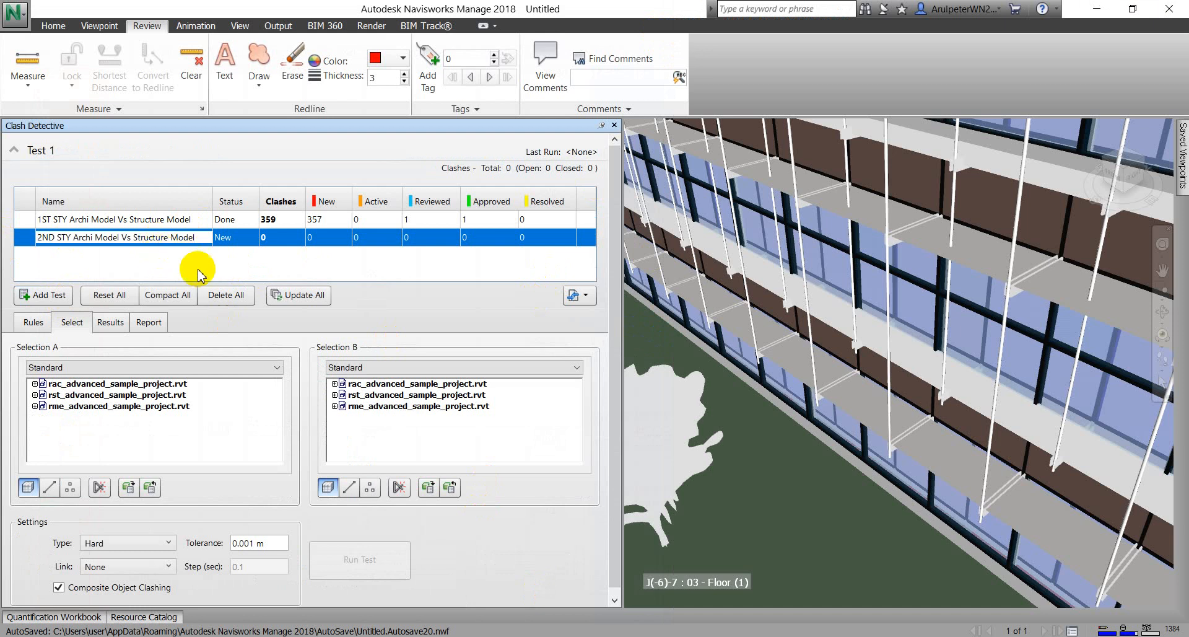
pyautogui.click(371, 275)
pyautogui.click(88, 239)
pyautogui.rightClick(86, 238)
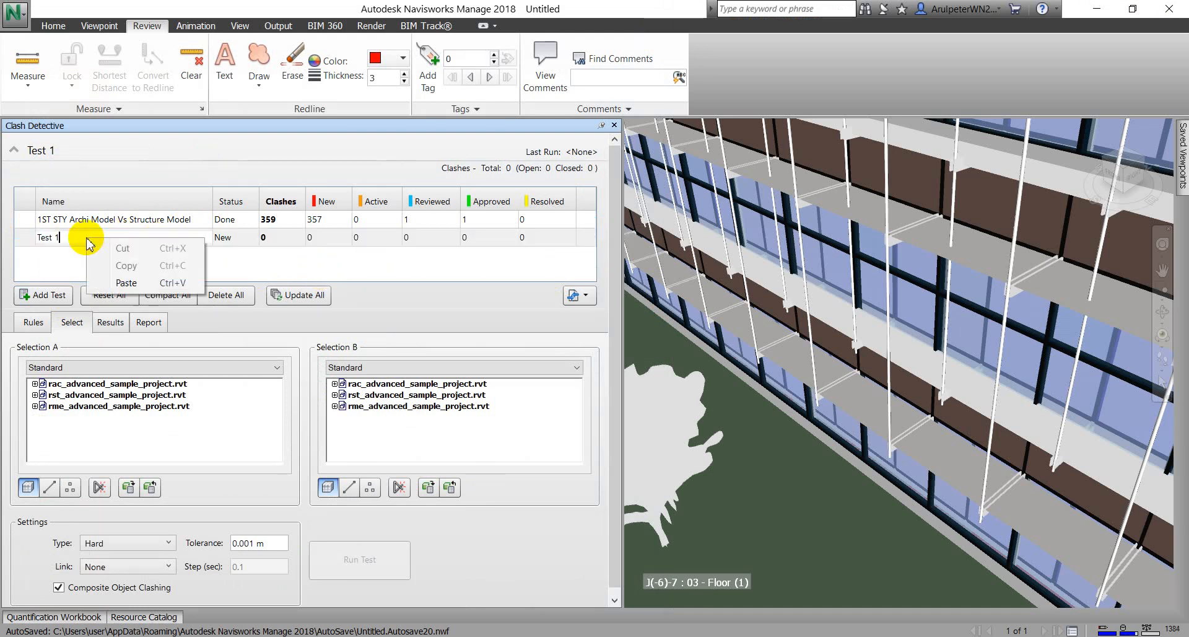
pyautogui.press('Escape')
pyautogui.click(204, 220)
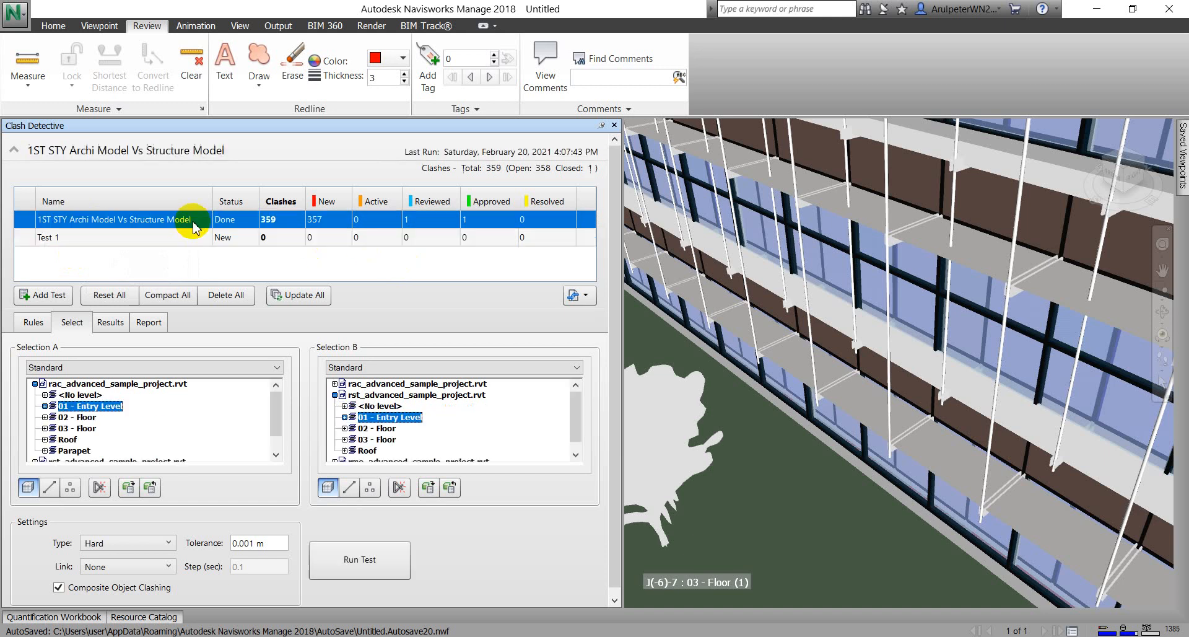
pyautogui.click(161, 236)
pyautogui.rightClick(161, 236)
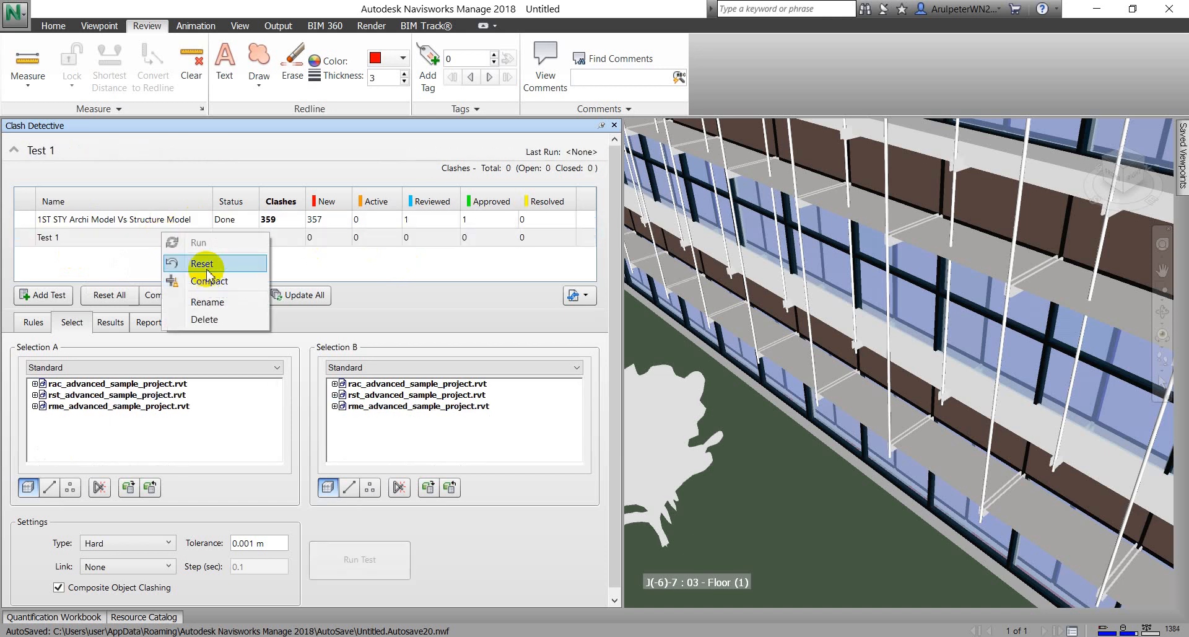
pyautogui.press('Escape')
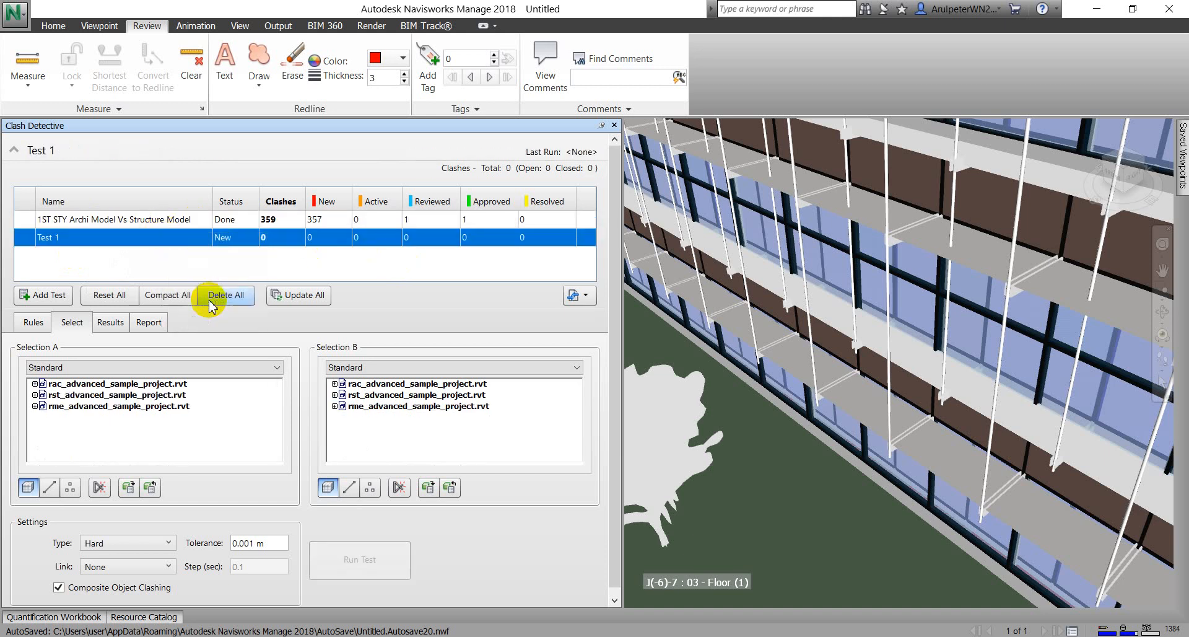
# Step: Rename Test 1 as 2ND STY Archi Model Vs Structure Model and choose 02 - Floor of rac_advanced_sample_project.rvt as Selection A
pyautogui.click(119, 242)
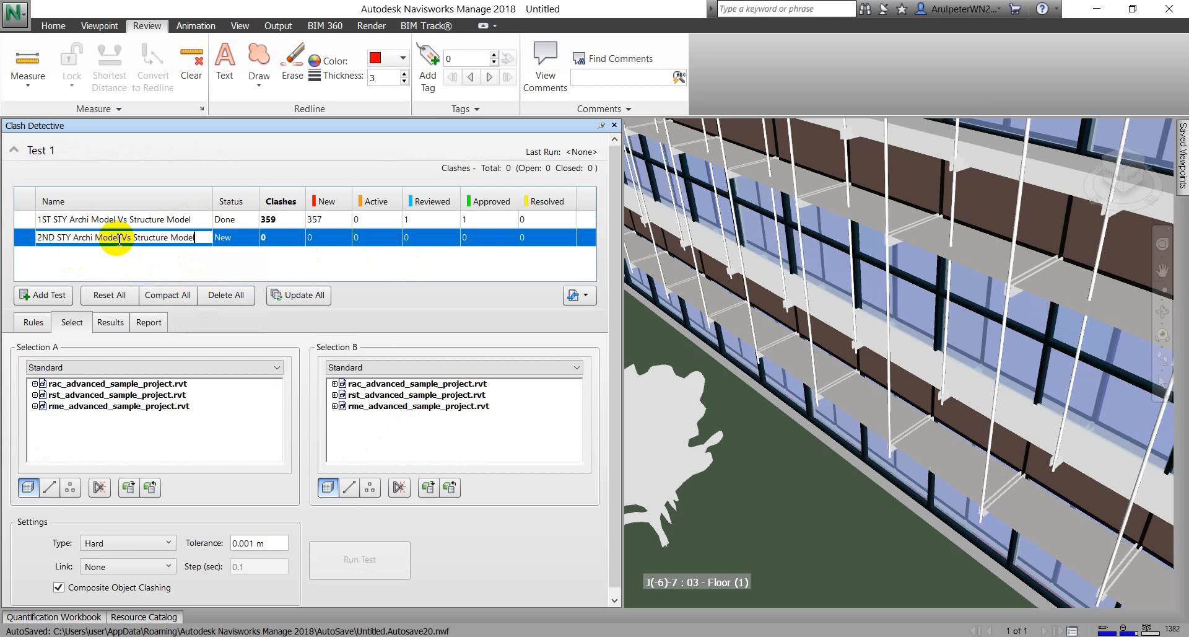
pyautogui.press('Return')
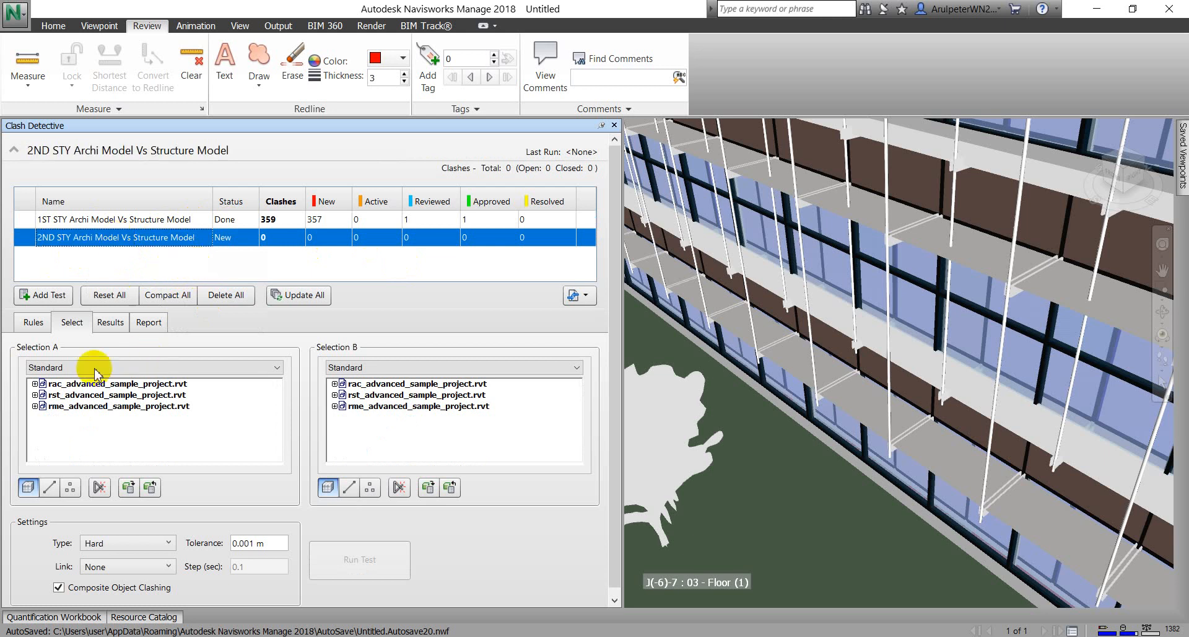
pyautogui.click(35, 384)
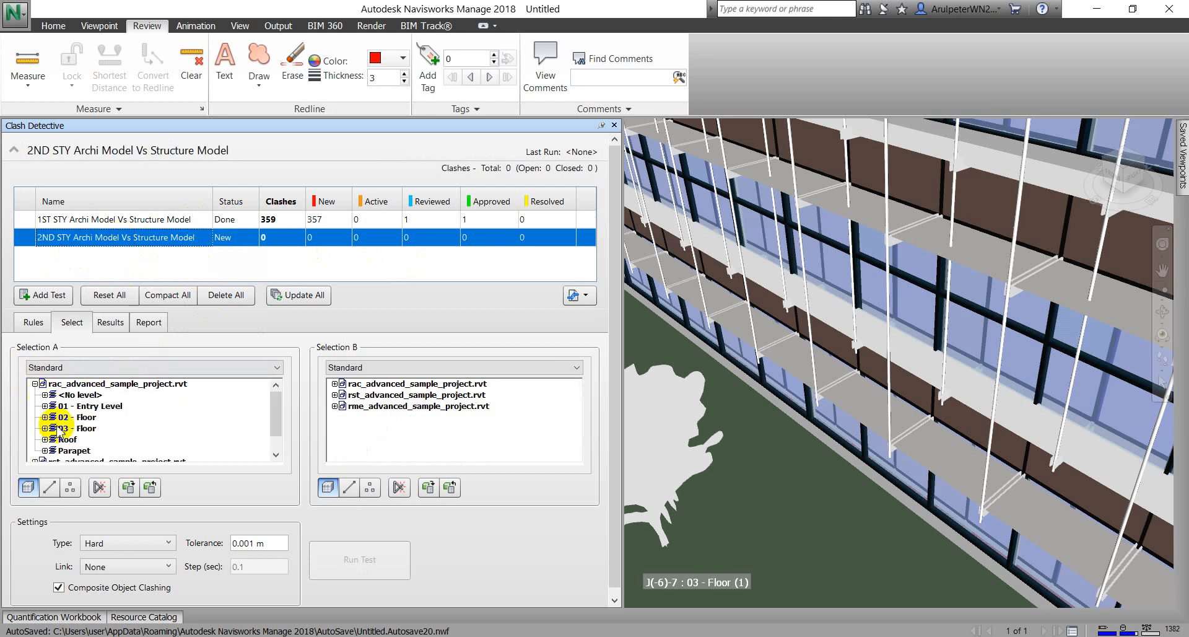
pyautogui.click(62, 417)
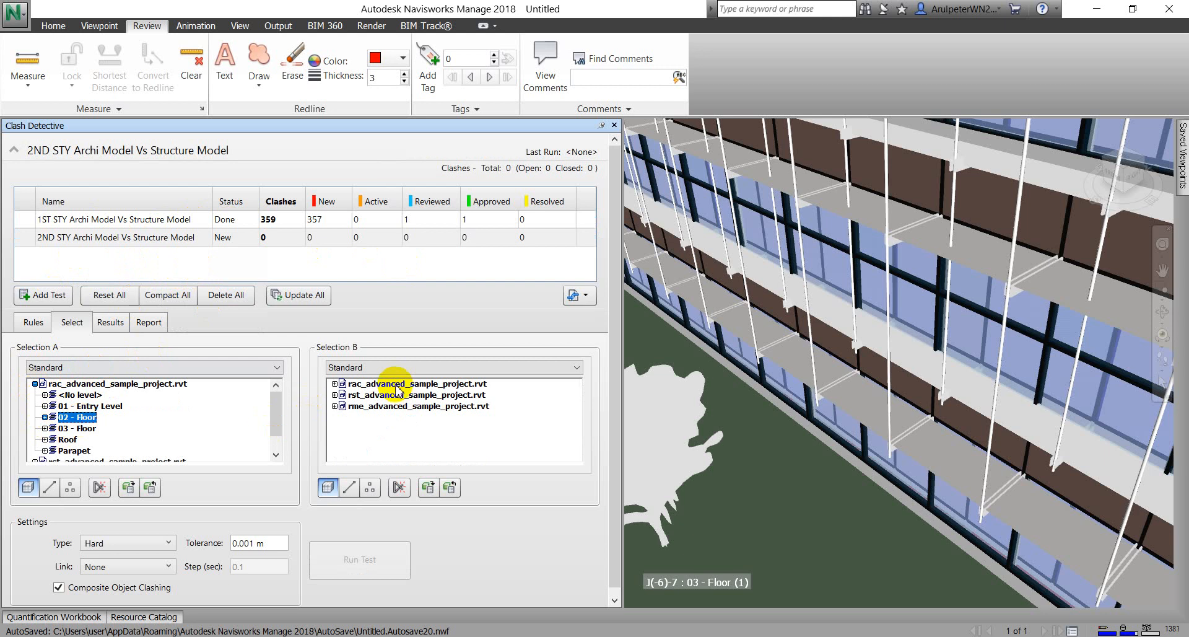
# Step: Choose 02 - Floor of rst_advanced_sample_project.rvt as Selection B and run the second-storey clash test
pyautogui.click(334, 384)
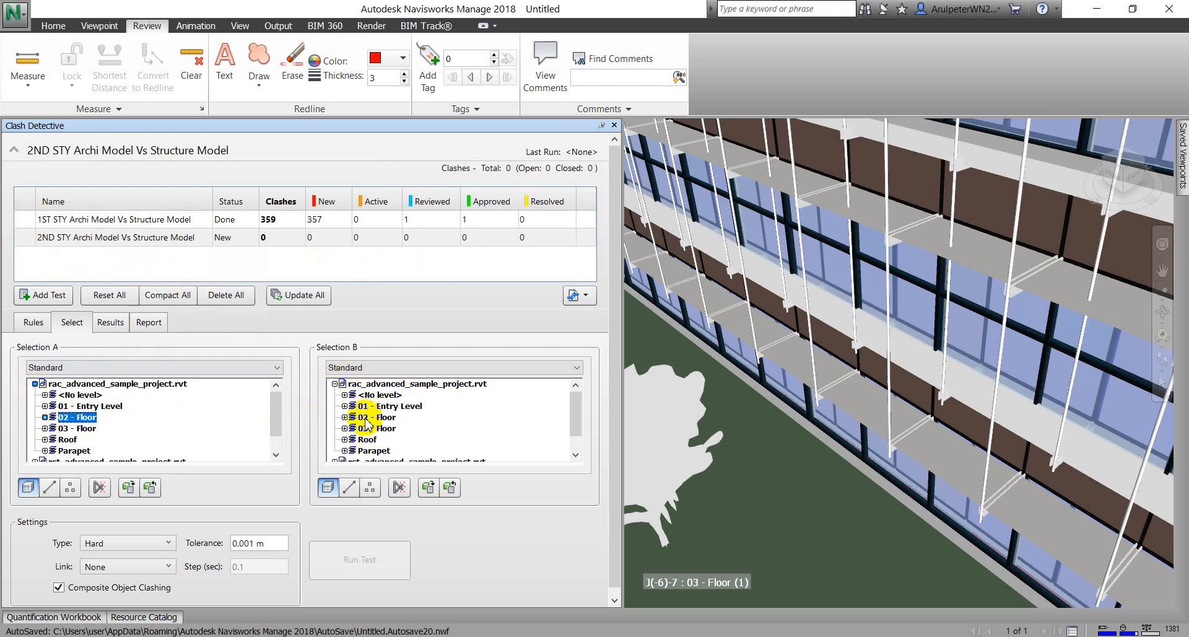
pyautogui.click(334, 384)
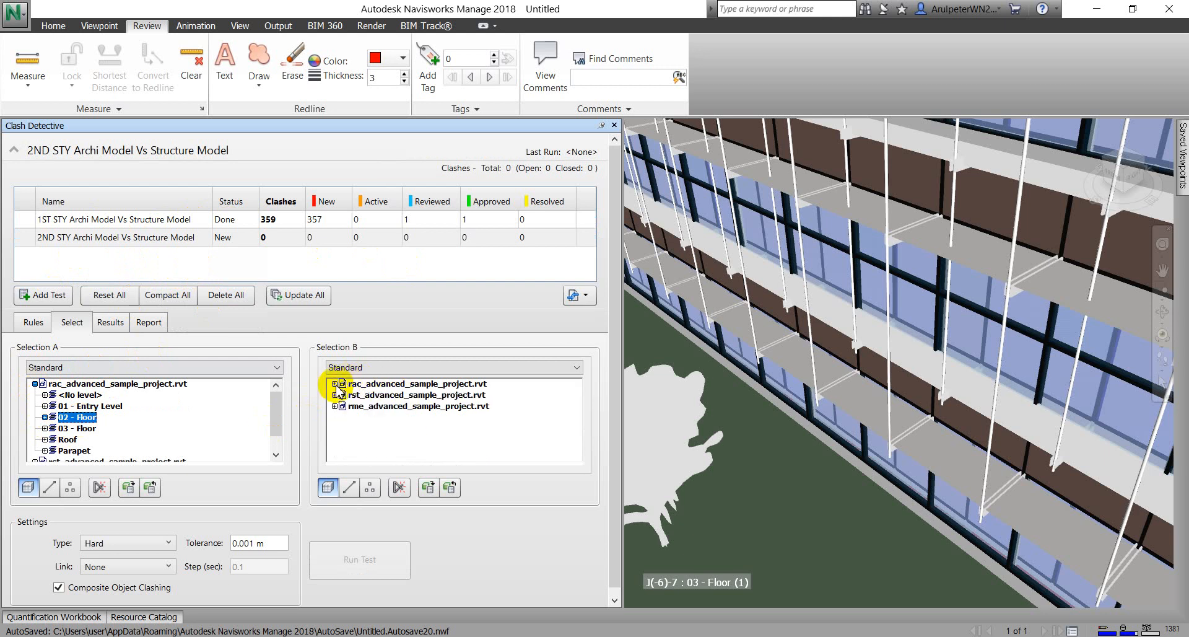
pyautogui.click(335, 394)
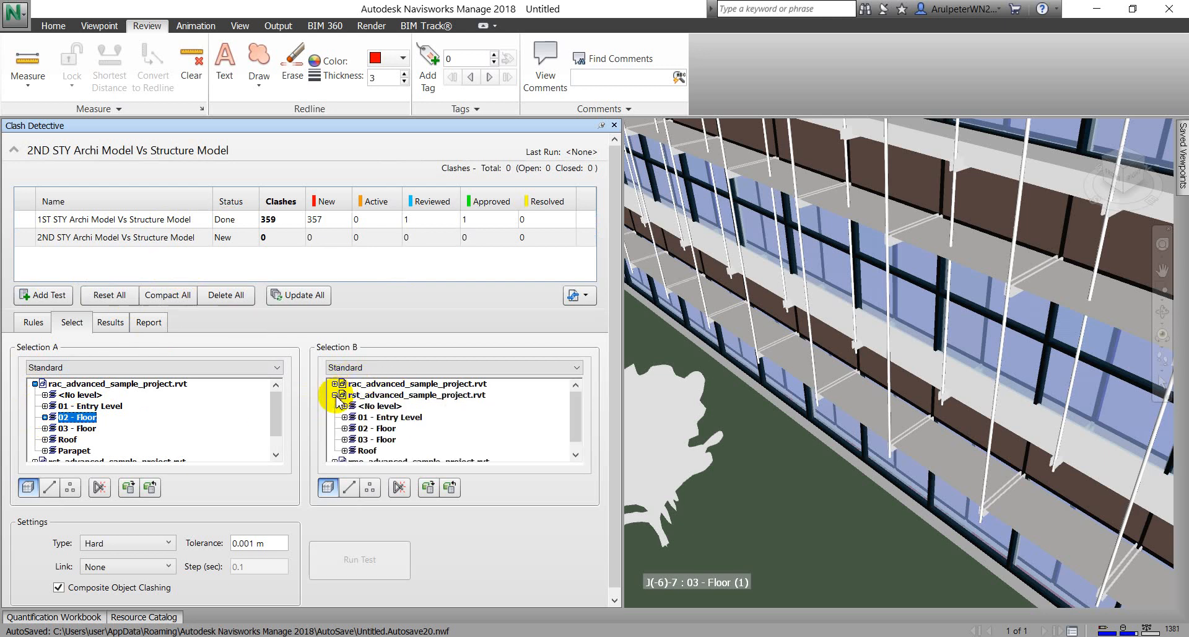
pyautogui.click(376, 428)
pyautogui.click(369, 558)
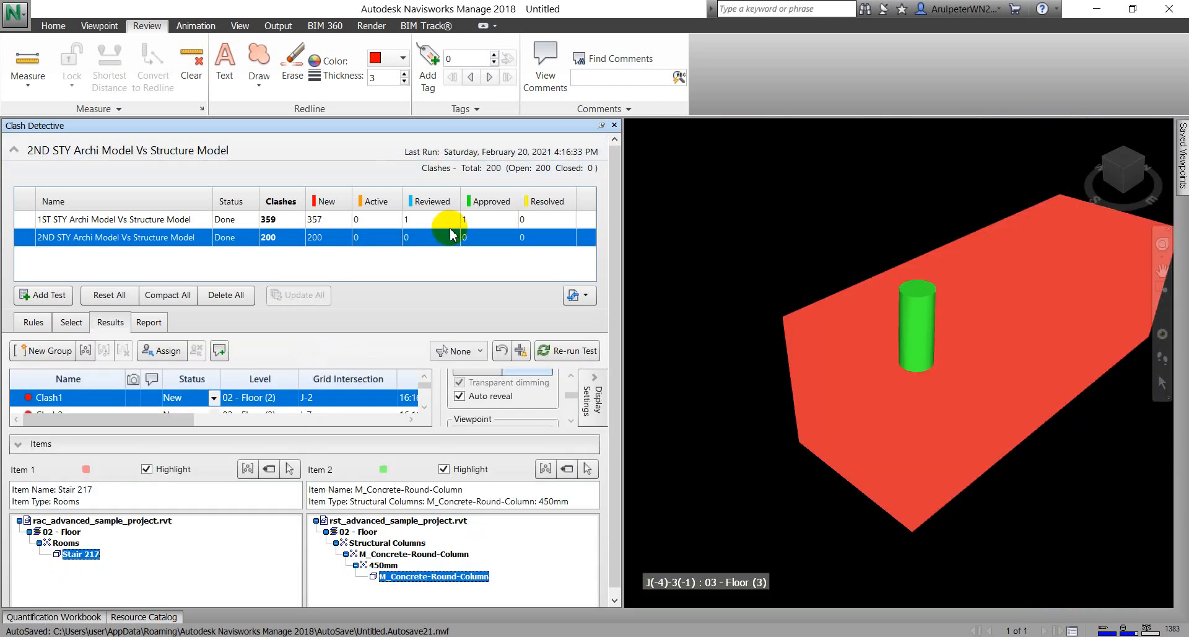
pyautogui.click(193, 273)
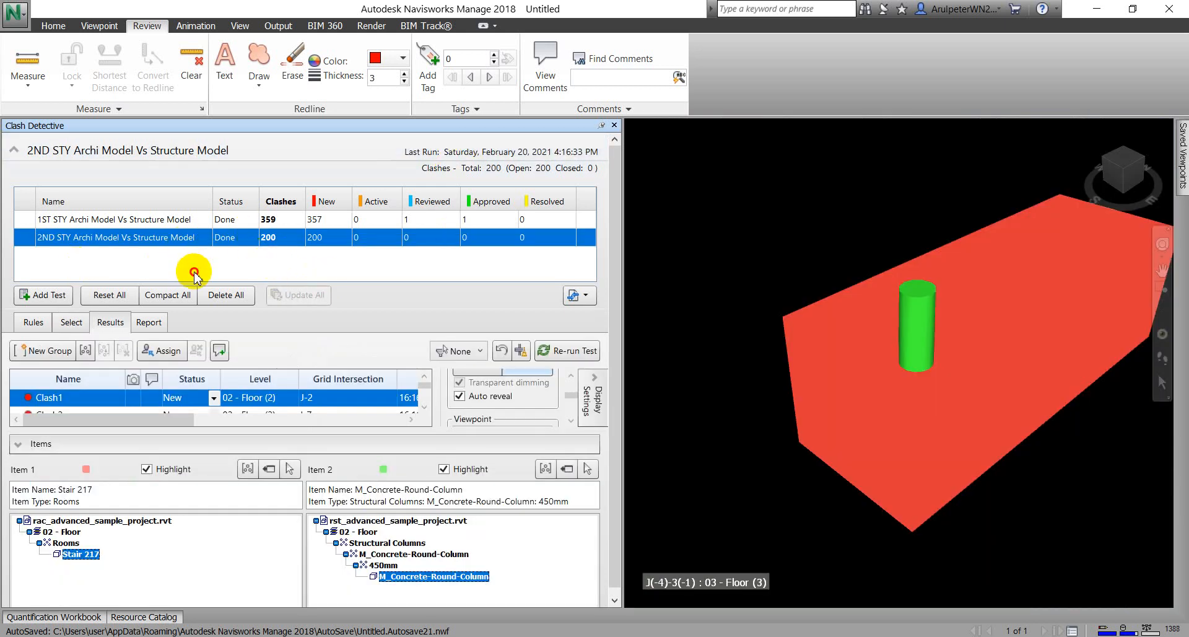
pyautogui.rightClick(94, 242)
pyautogui.press('Escape')
# Step: Add another clash test and name it 3RD STY Archi Model Vs Structure Model, copying the name from the Notepad list
pyautogui.click(43, 296)
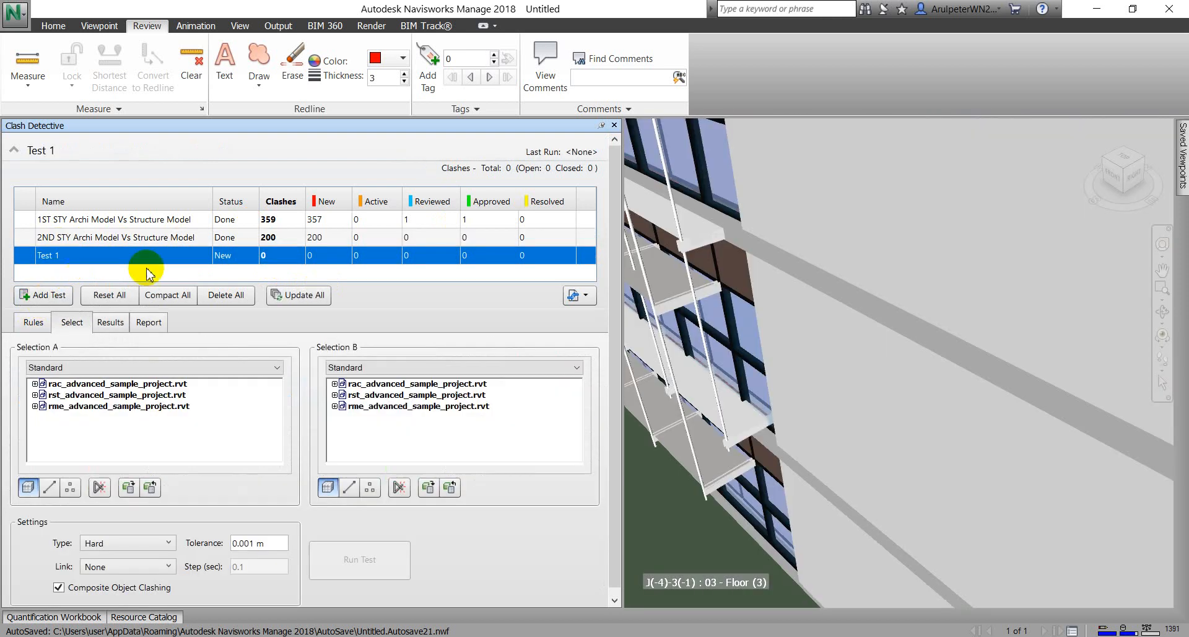
pyautogui.click(742, 616)
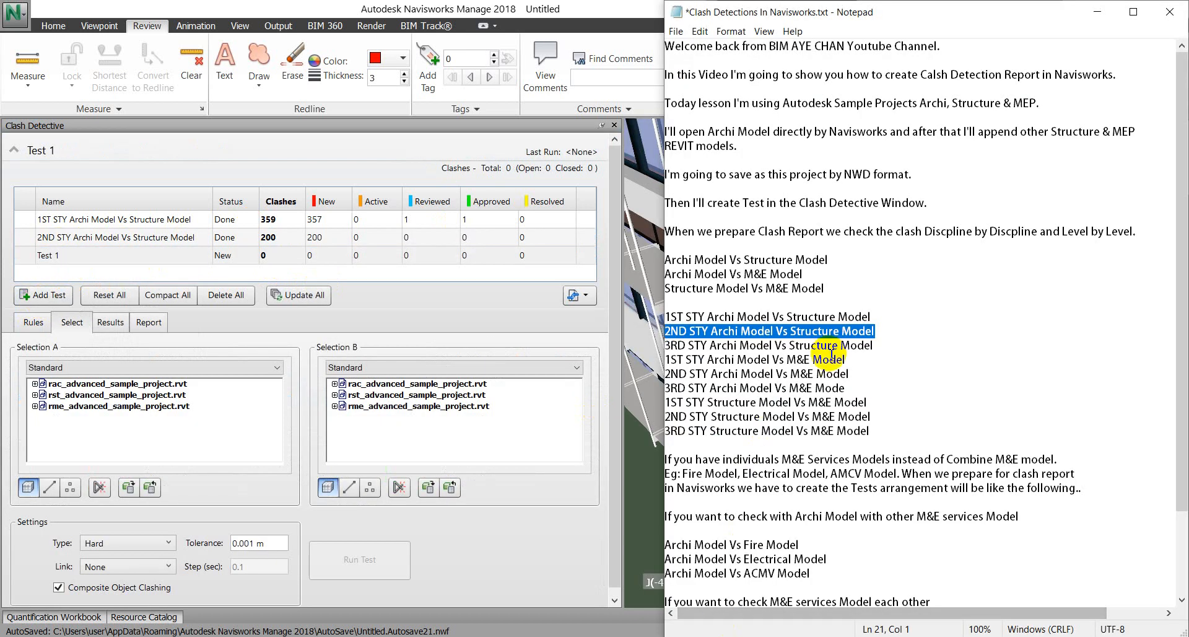
pyautogui.moveTo(875, 346); pyautogui.dragTo(663, 351)
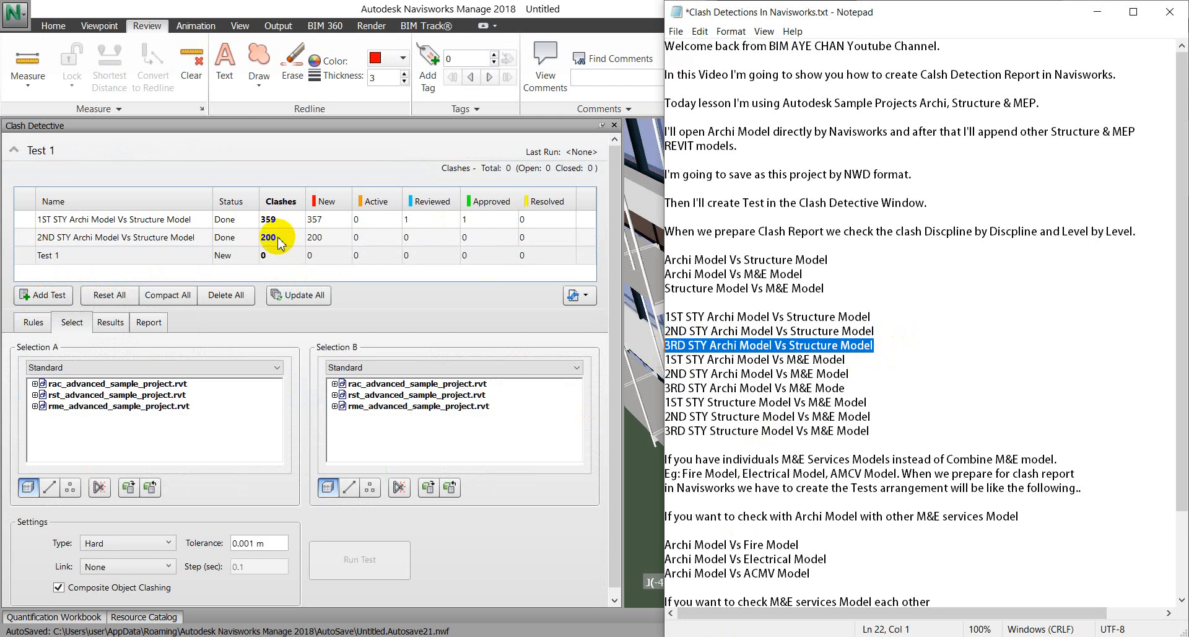
pyautogui.doubleClick(105, 257)
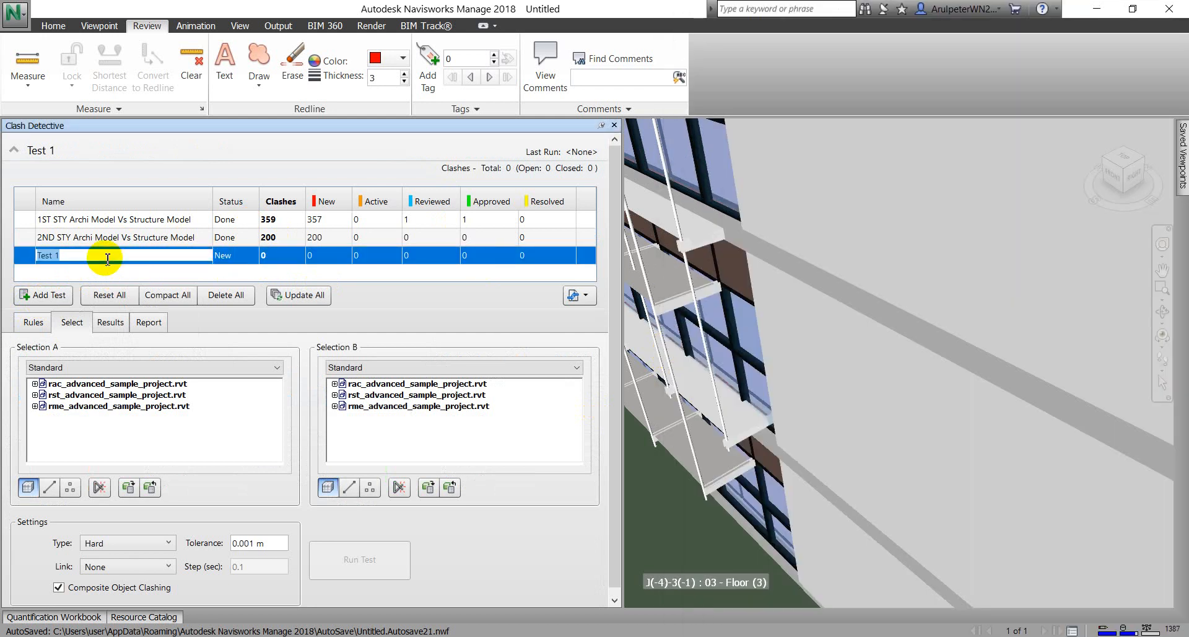
pyautogui.press('Return')
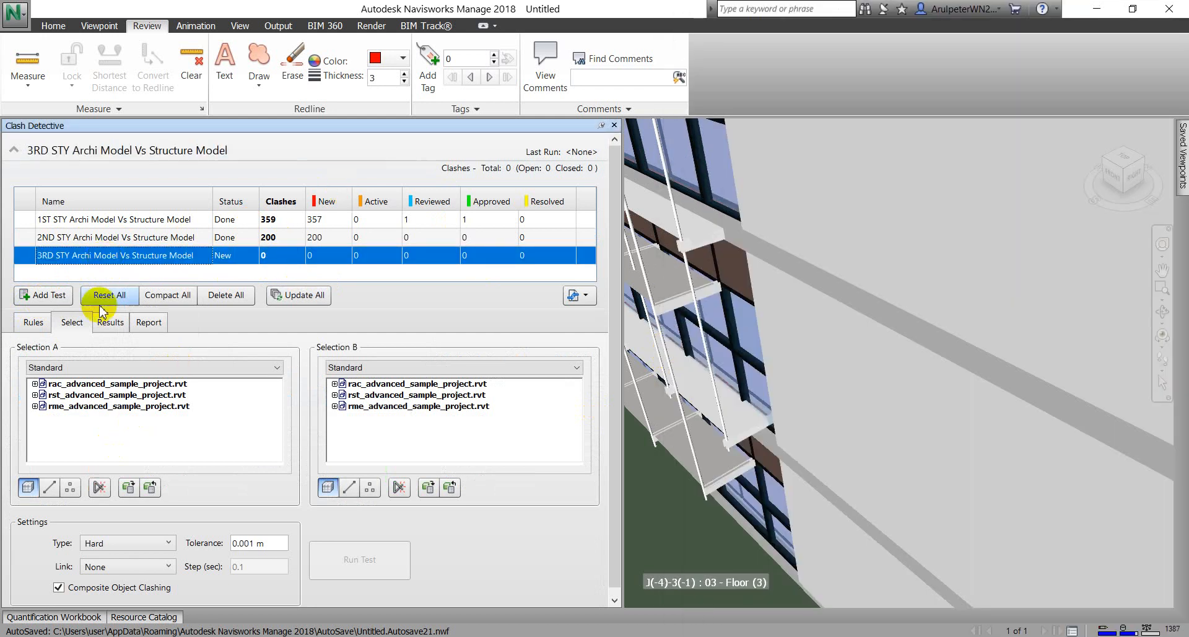
# Step: Run the third-storey test with 03 - Floor of rac_advanced_sample_project.rvt as Selection A and 03 - Floor of rst_advanced_sample_project.rvt as Selection B
pyautogui.click(34, 383)
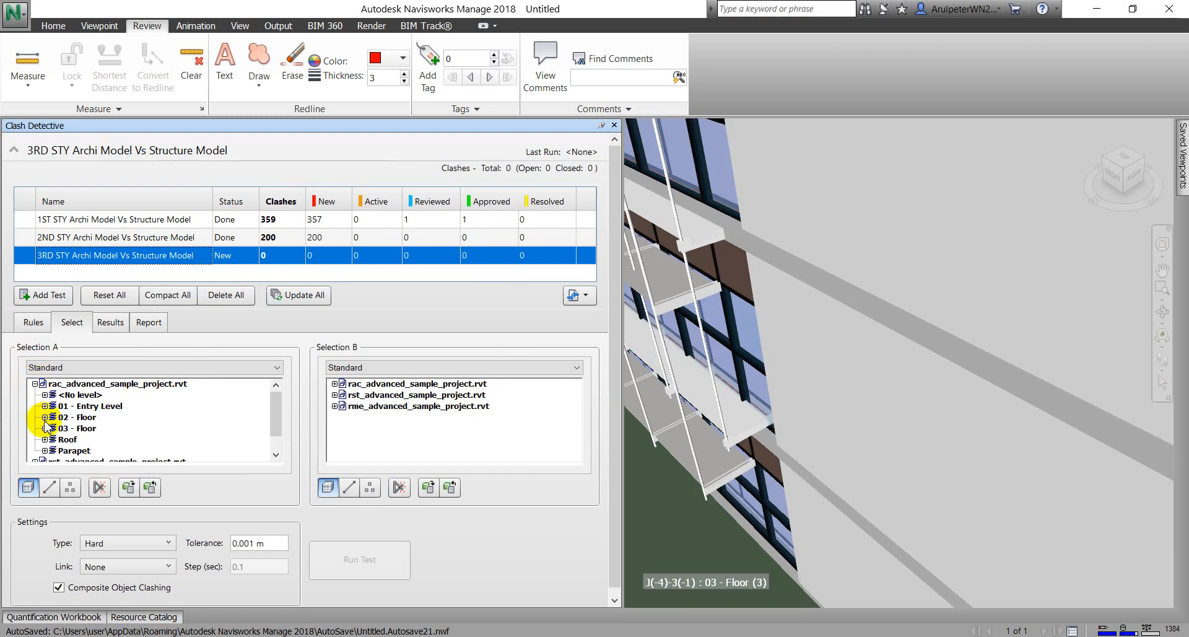
pyautogui.click(81, 427)
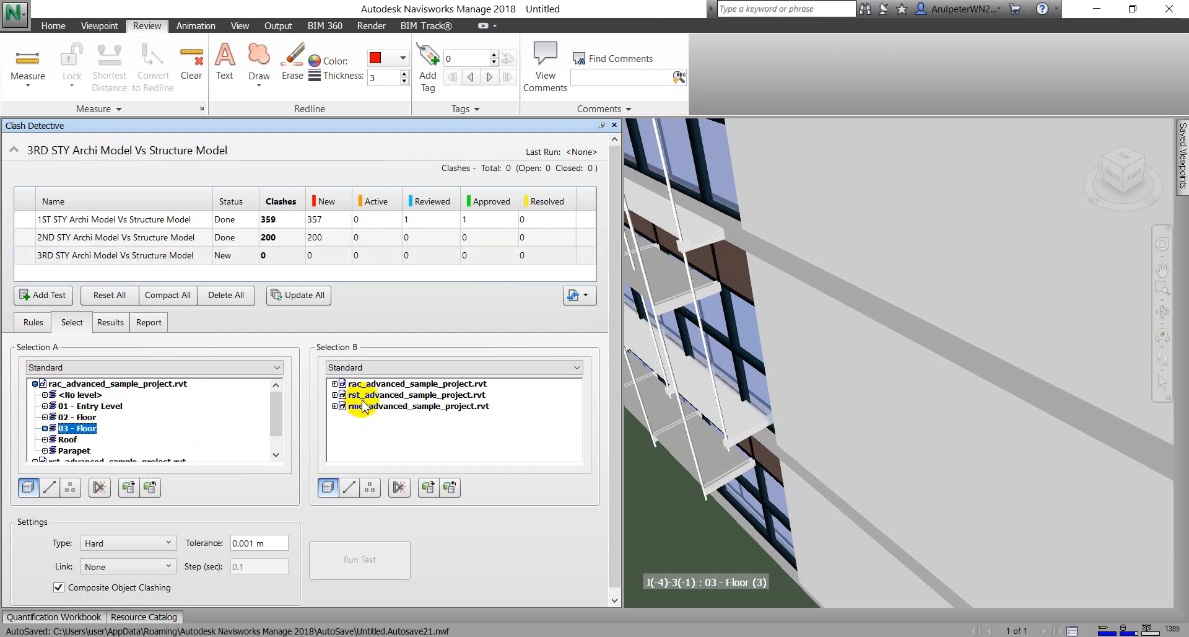
pyautogui.click(335, 387)
pyautogui.click(334, 395)
pyautogui.click(377, 439)
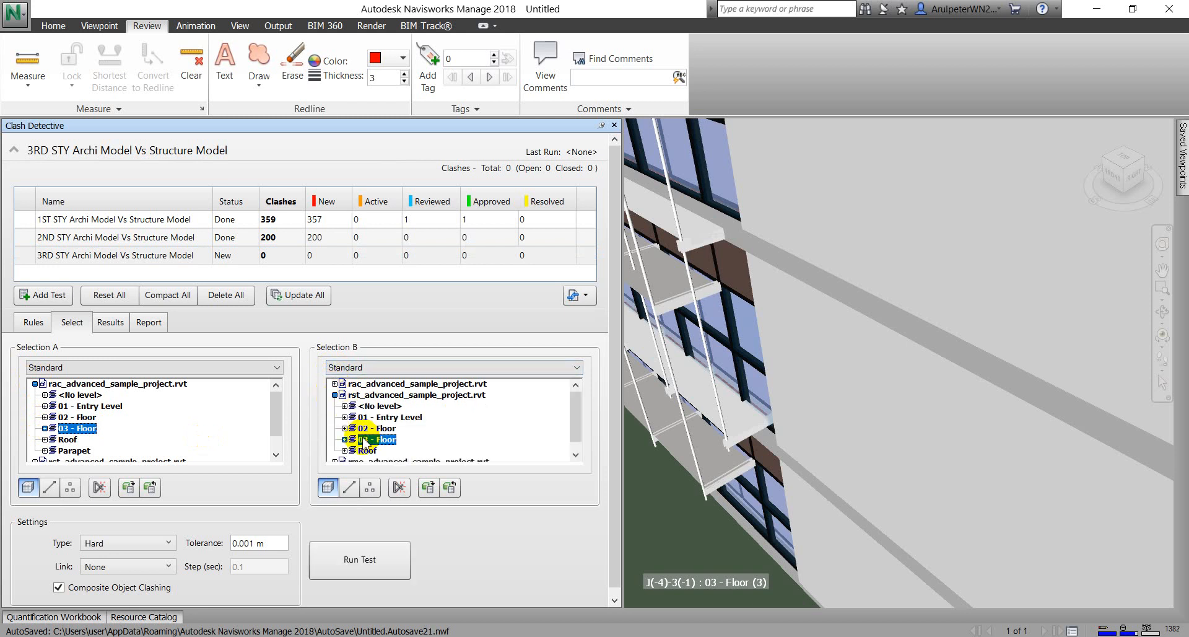
pyautogui.click(370, 570)
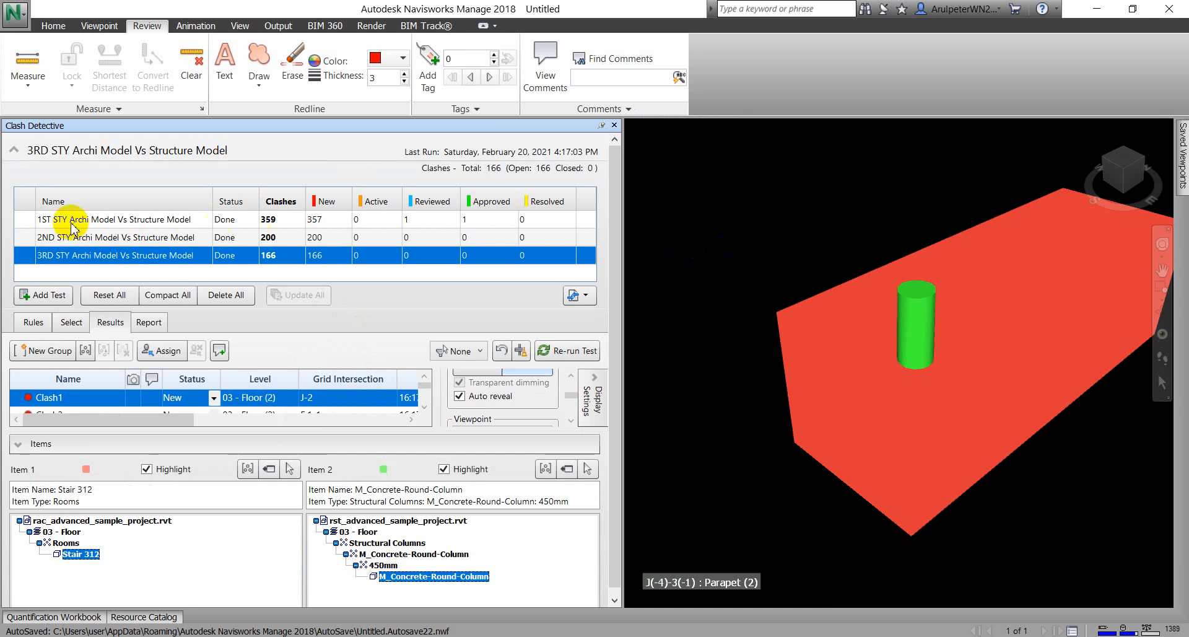
# Step: Copy 1ST STY Archi Model Vs M&E Model from the Notepad list and add a clash test with that name
pyautogui.hotkey('alt', 'Tab')
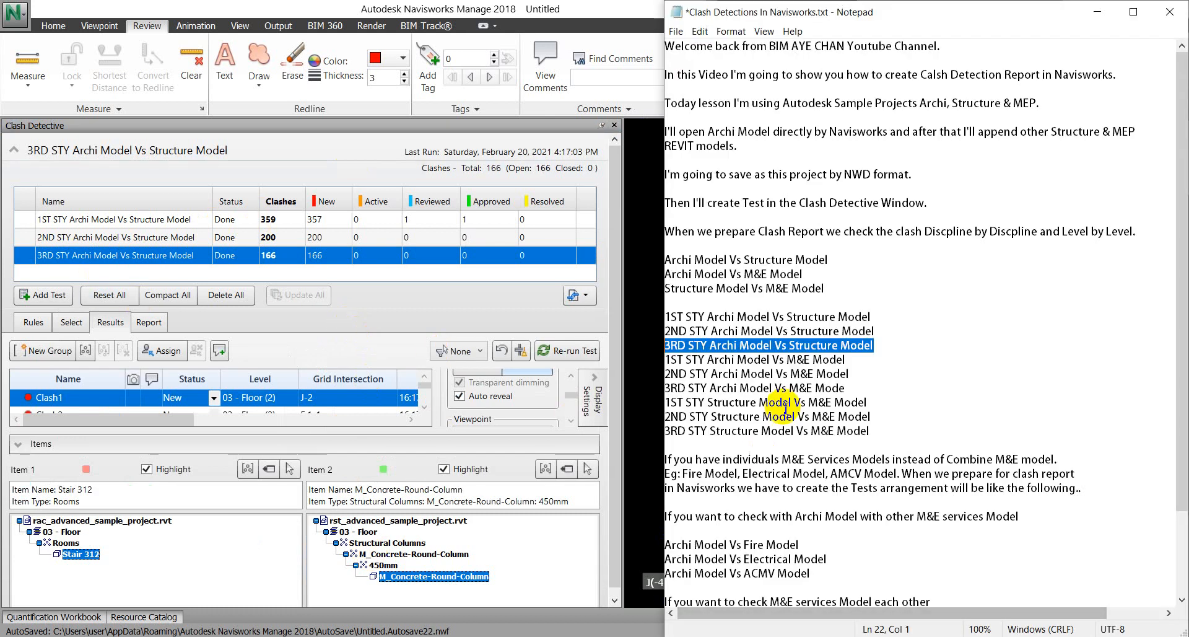
pyautogui.moveTo(873, 359); pyautogui.dragTo(667, 357)
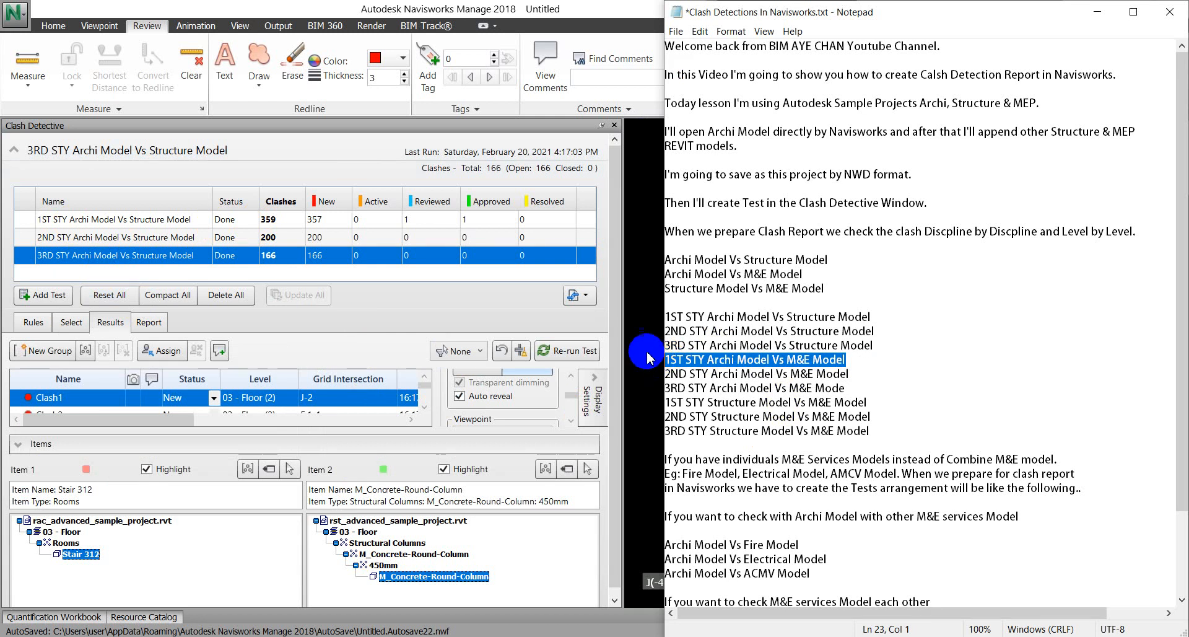
pyautogui.click(48, 295)
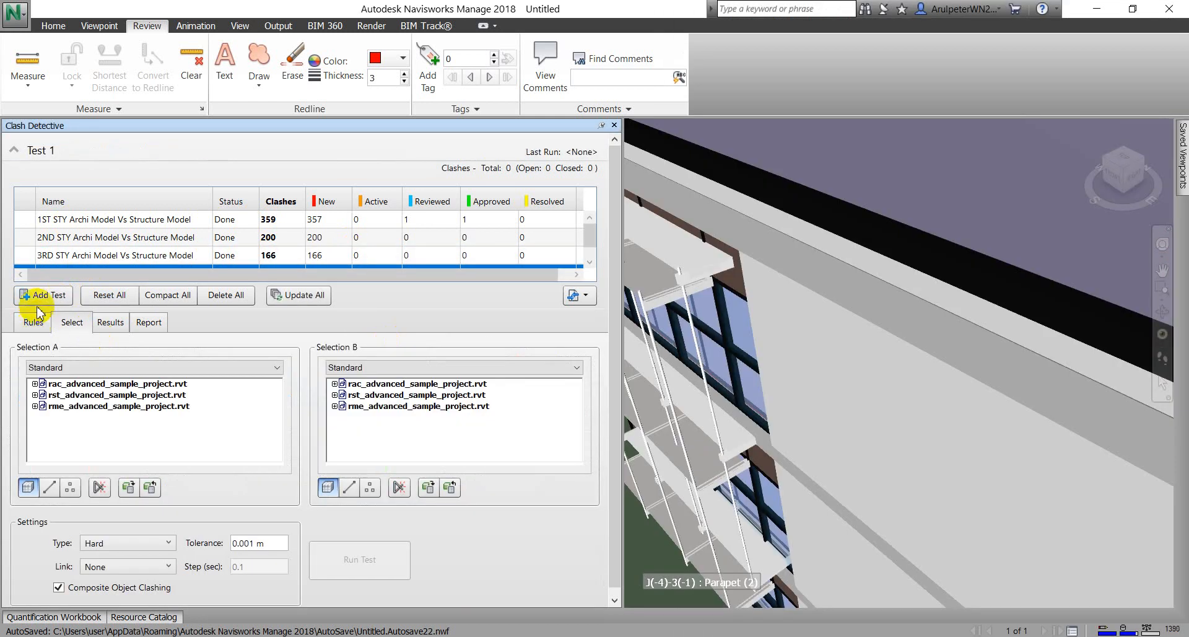
pyautogui.scroll(-1, 109, 251)
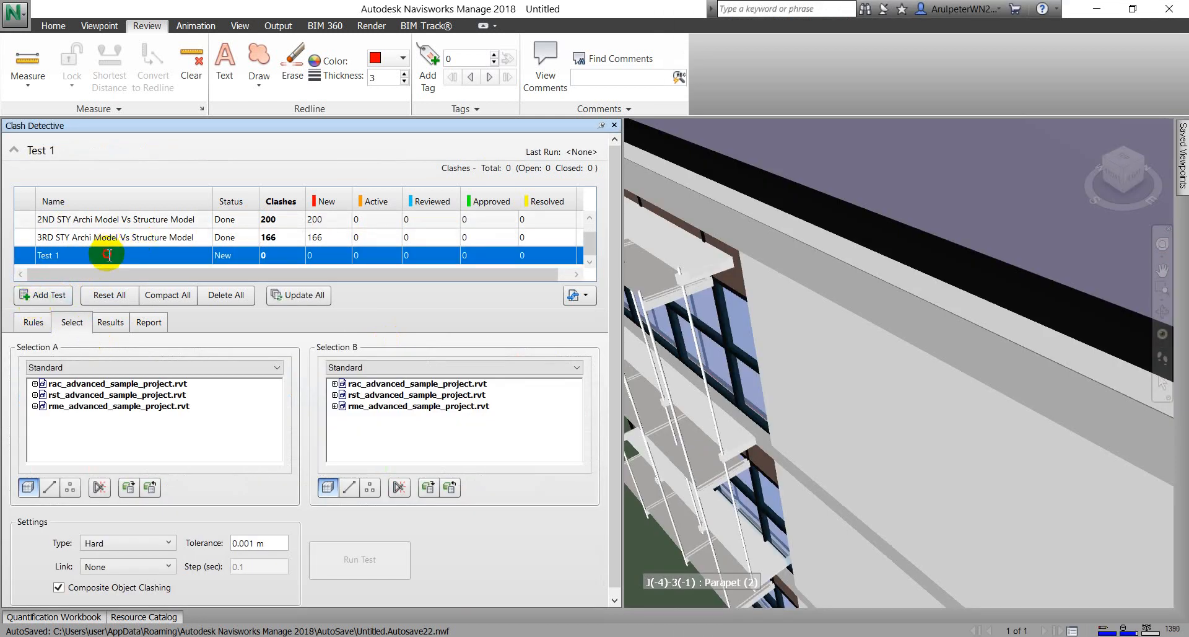
pyautogui.doubleClick(108, 254)
pyautogui.press('Return')
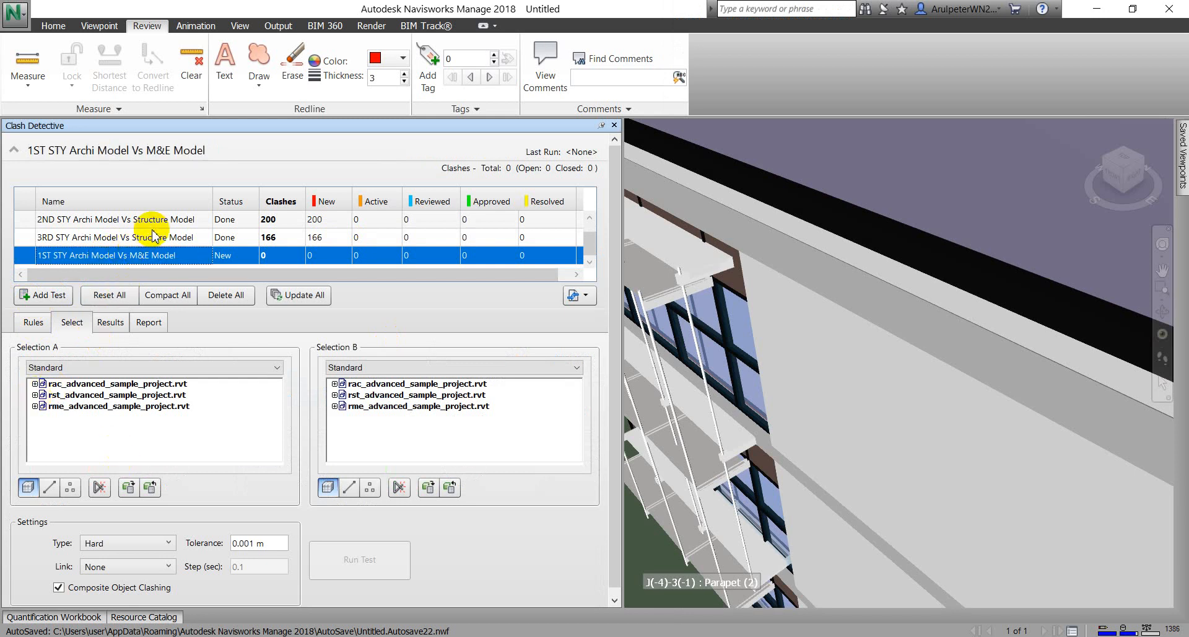
# Step: Set 01 - Entry Level of rac_advanced_sample_project.rvt as Selection A and Level 1 of rme_advanced_sample_project.rvt as Selection B, and update all clash tests
pyautogui.click(35, 383)
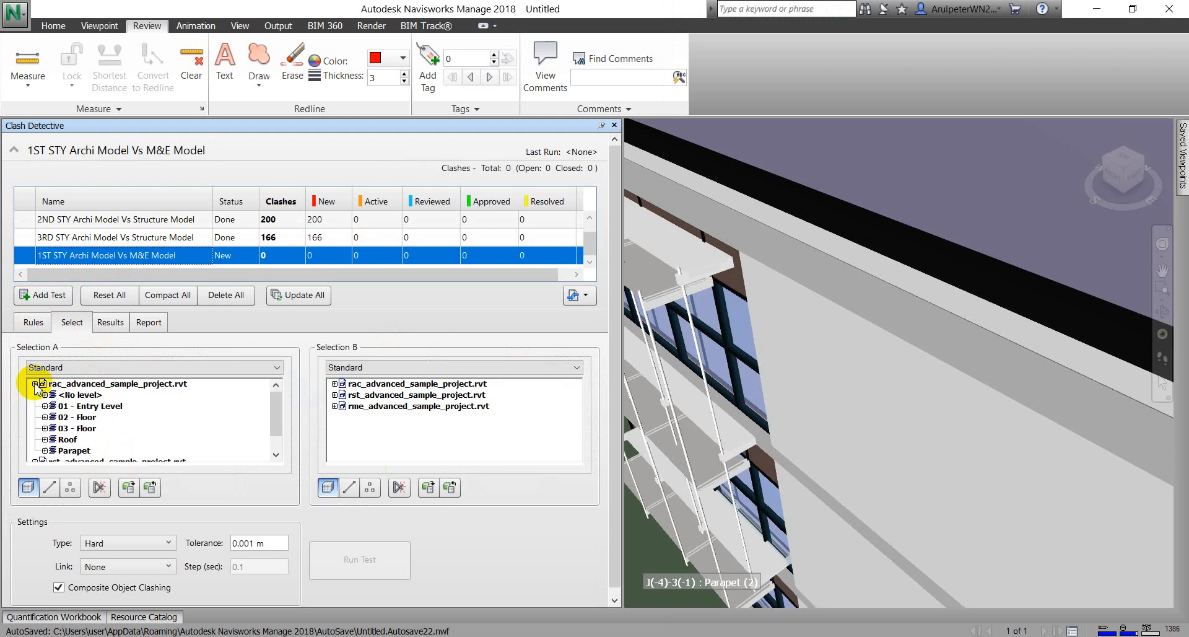
pyautogui.click(80, 405)
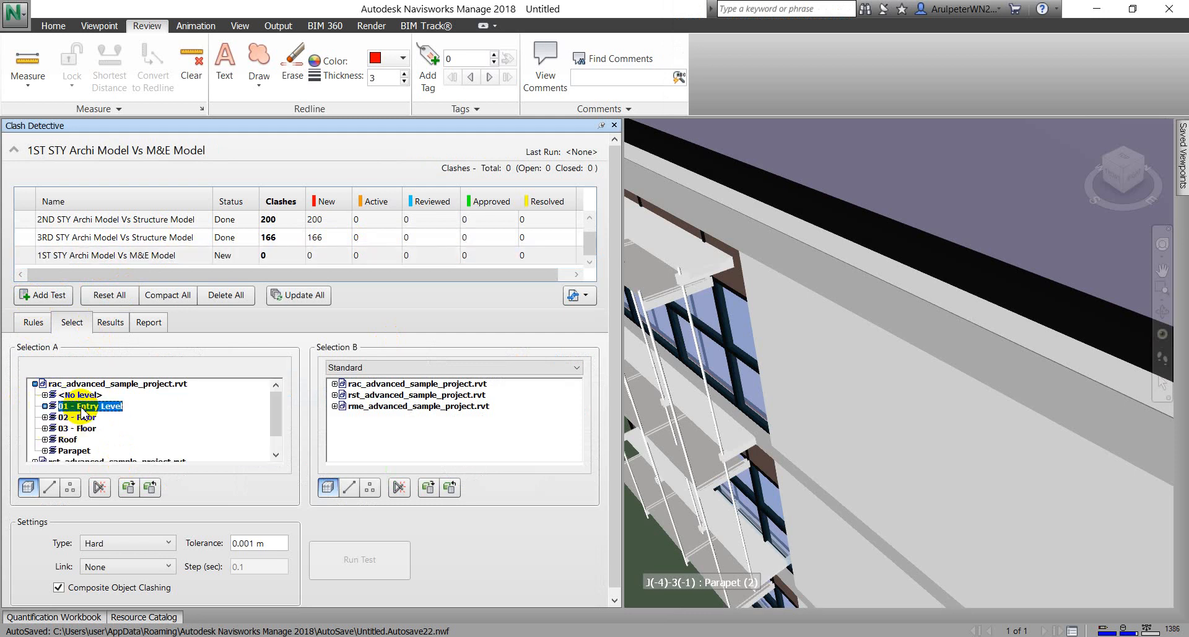
pyautogui.click(335, 406)
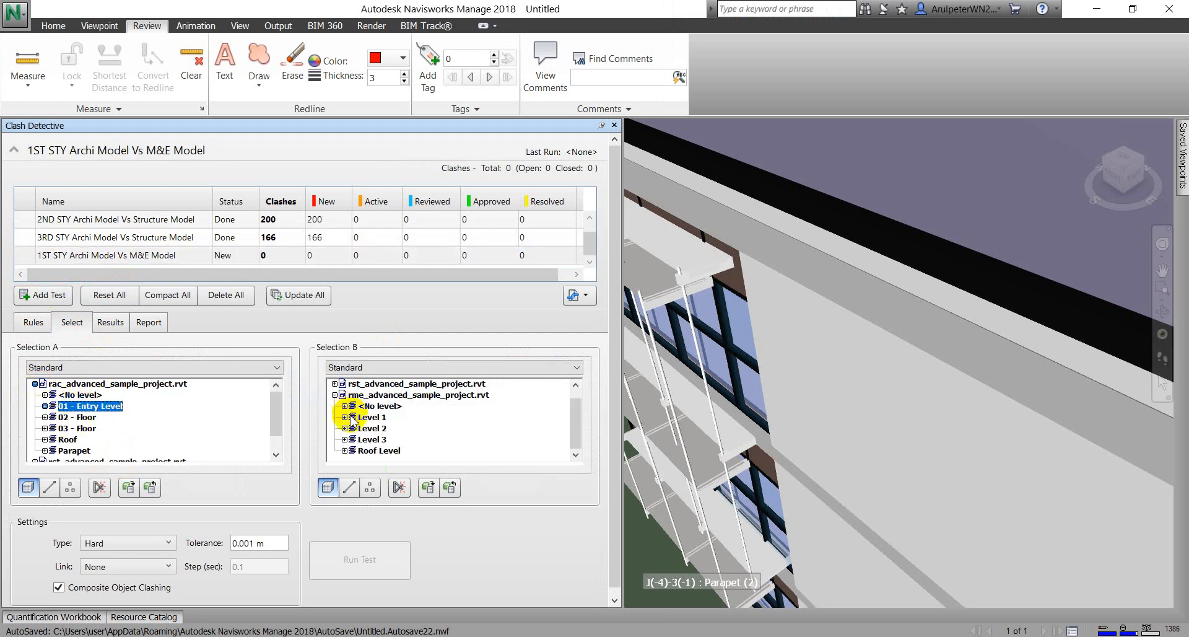
pyautogui.click(351, 418)
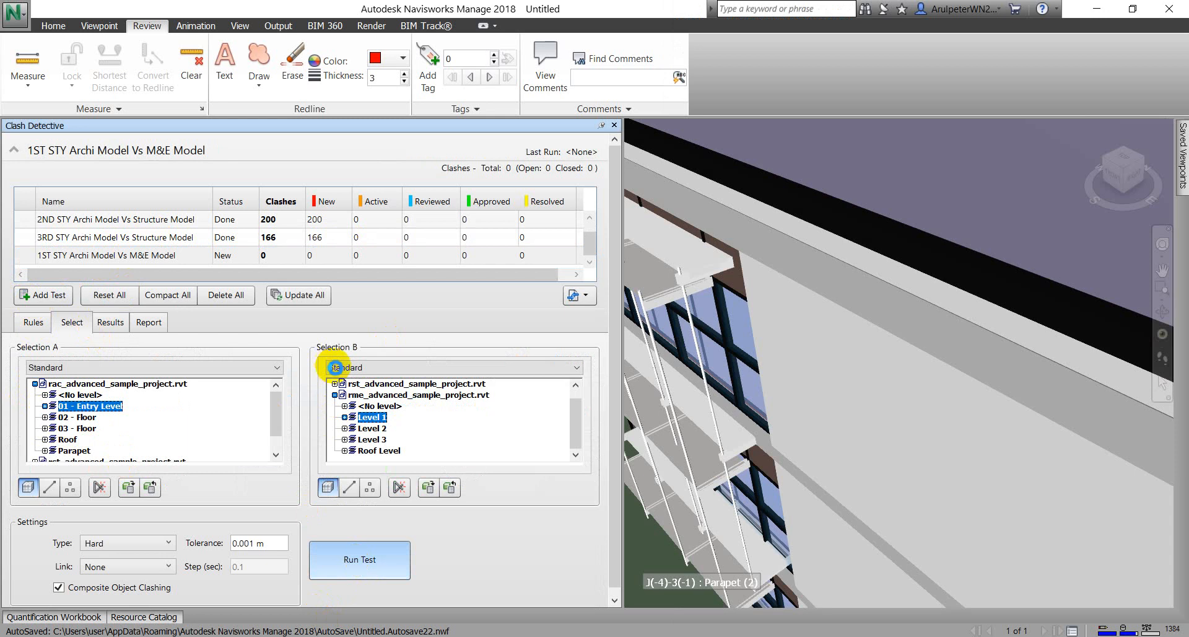
pyautogui.click(303, 296)
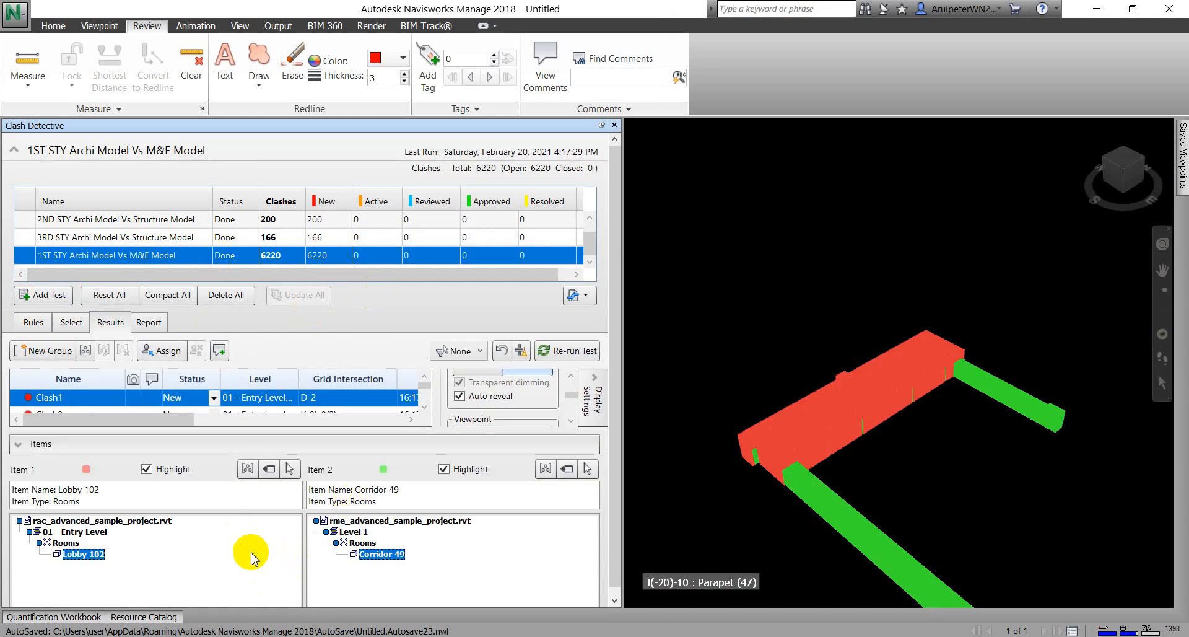
# Step: Set the clash report type to All tests (combined)
pyautogui.click(151, 325)
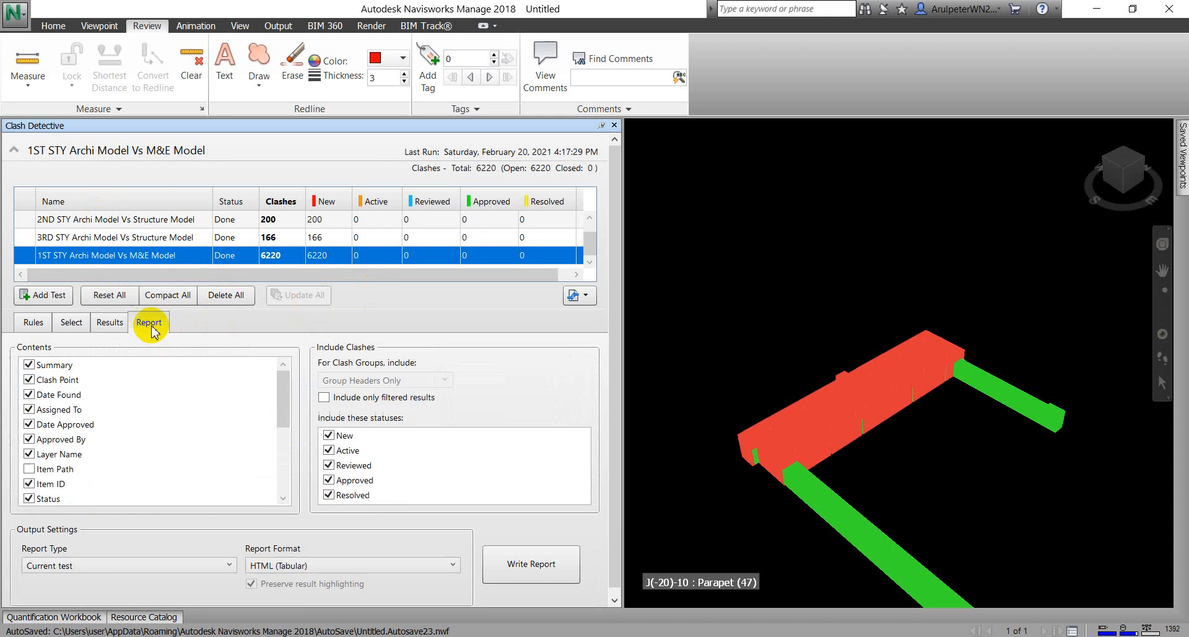
pyautogui.click(177, 564)
pyautogui.click(151, 593)
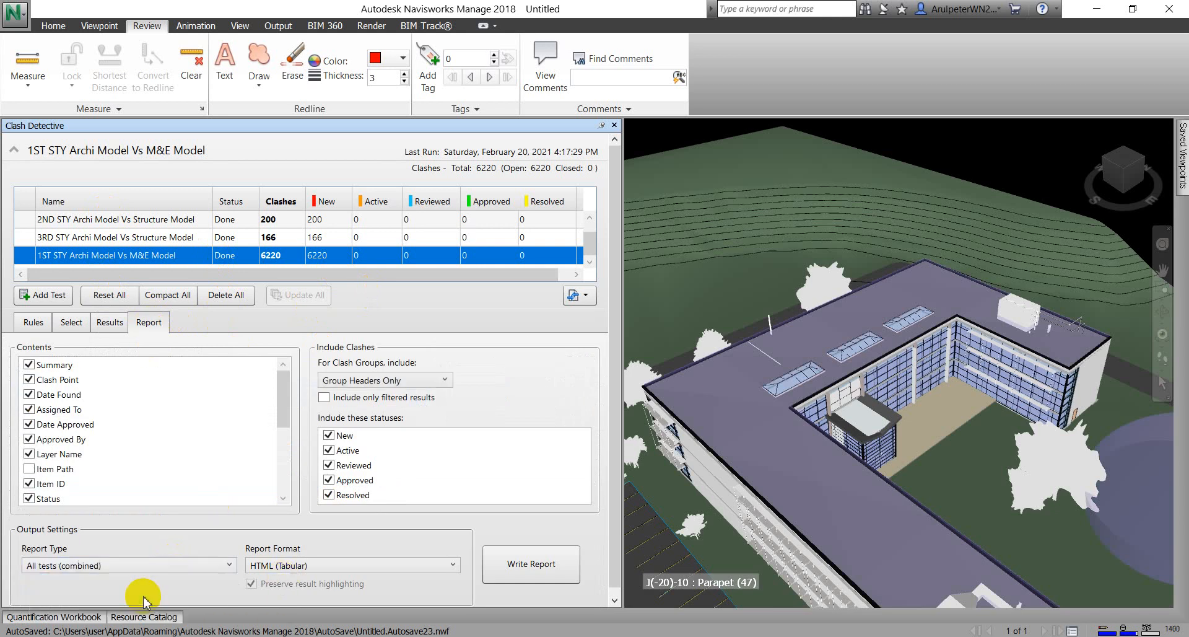
# Step: Write the combined HTML (Tabular) clash report to the Desktop with the file name ARCHI STRU M&E
pyautogui.click(530, 564)
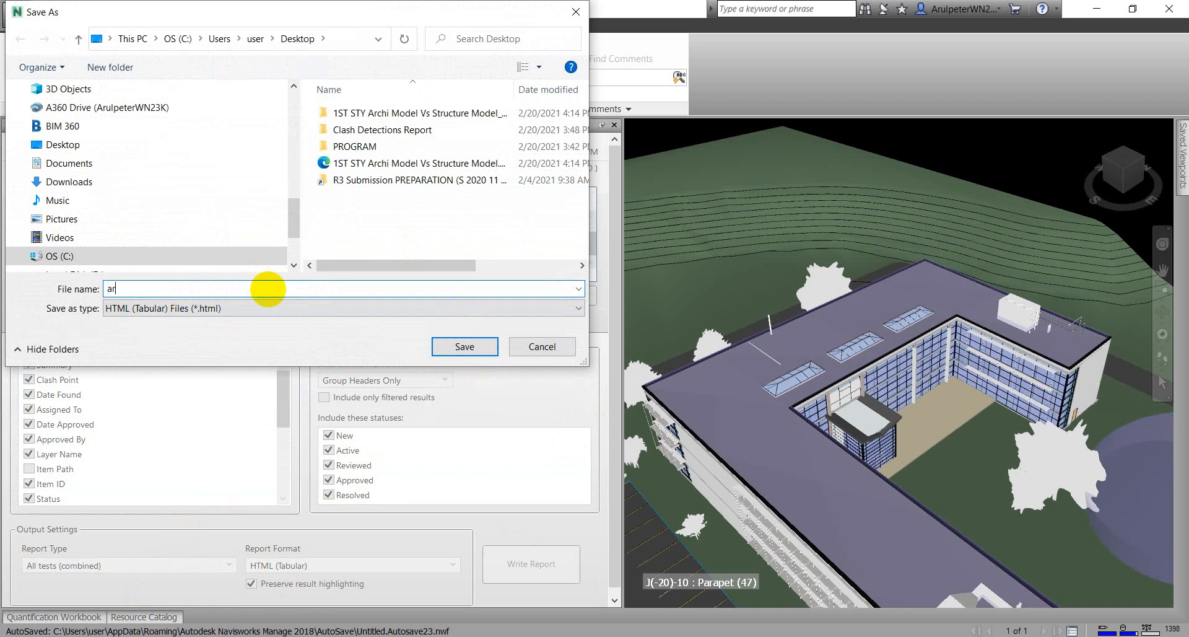
pyautogui.press('BackSpace')
pyautogui.press('BackSpace')
pyautogui.press('BackSpace')
pyautogui.write('ARCHI')
pyautogui.press('BackSpace')
pyautogui.press('BackSpace')
pyautogui.press('BackSpace')
pyautogui.press('BackSpace')
pyautogui.press('BackSpace')
pyautogui.write('ARCHI STRU M&')
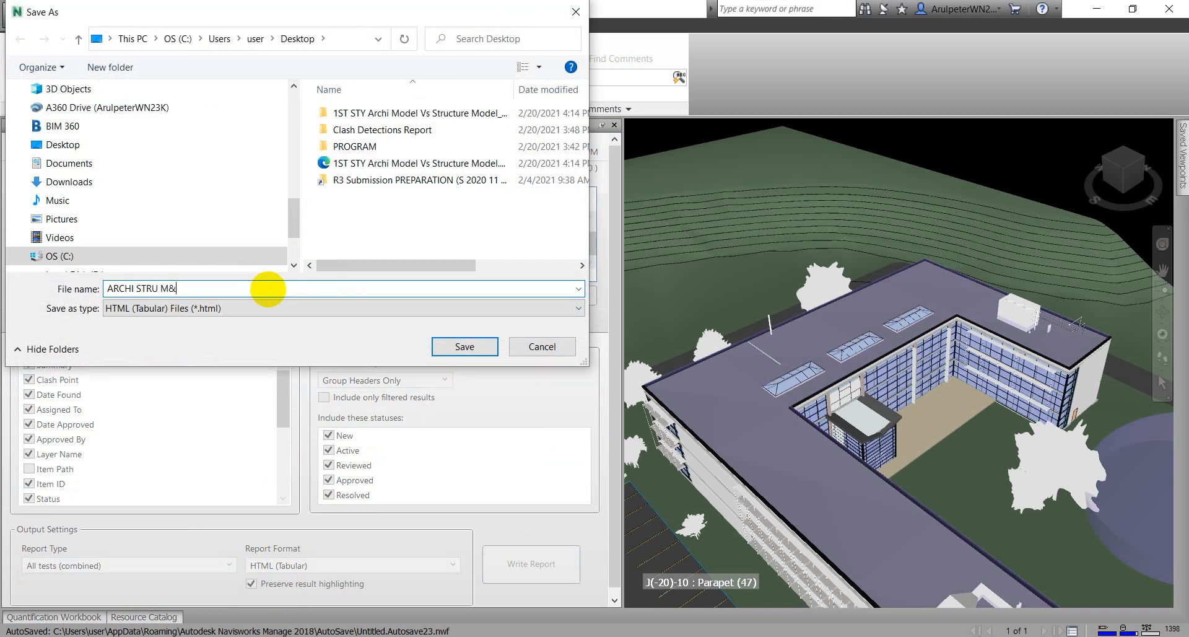
pyautogui.write('E')
pyautogui.press('Return')
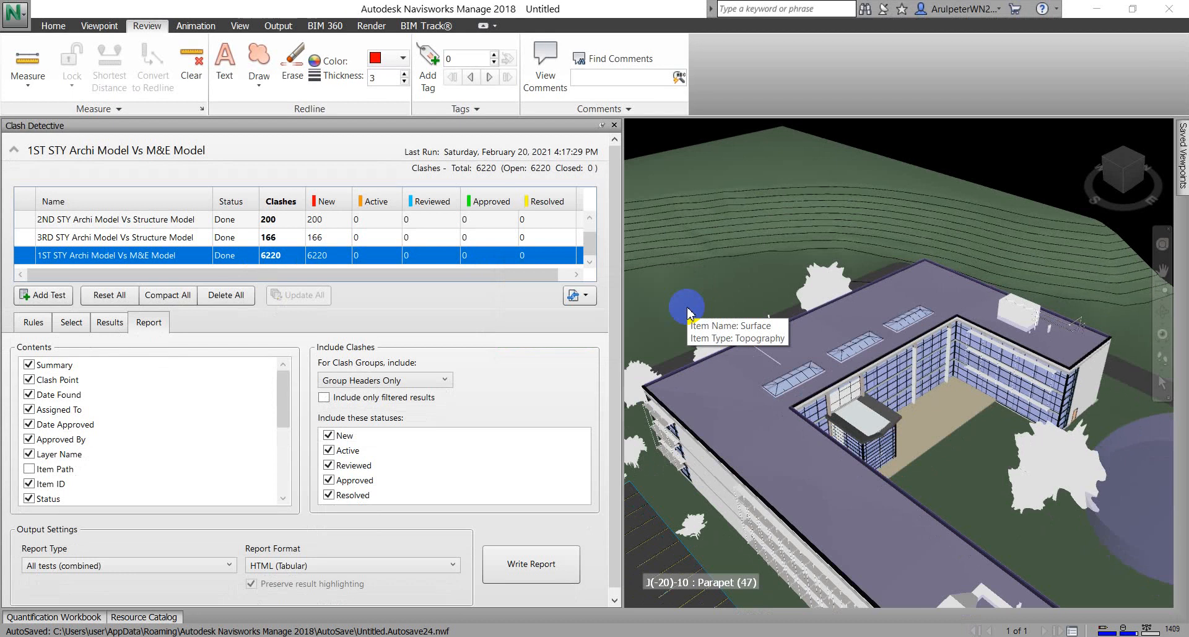
# Step: Save the project as ARCHI STRU MNE in Navisworks 2016-2018 (*.nwd) format in the Clash Detections Report folder
pyautogui.click(15, 14)
pyautogui.click(57, 161)
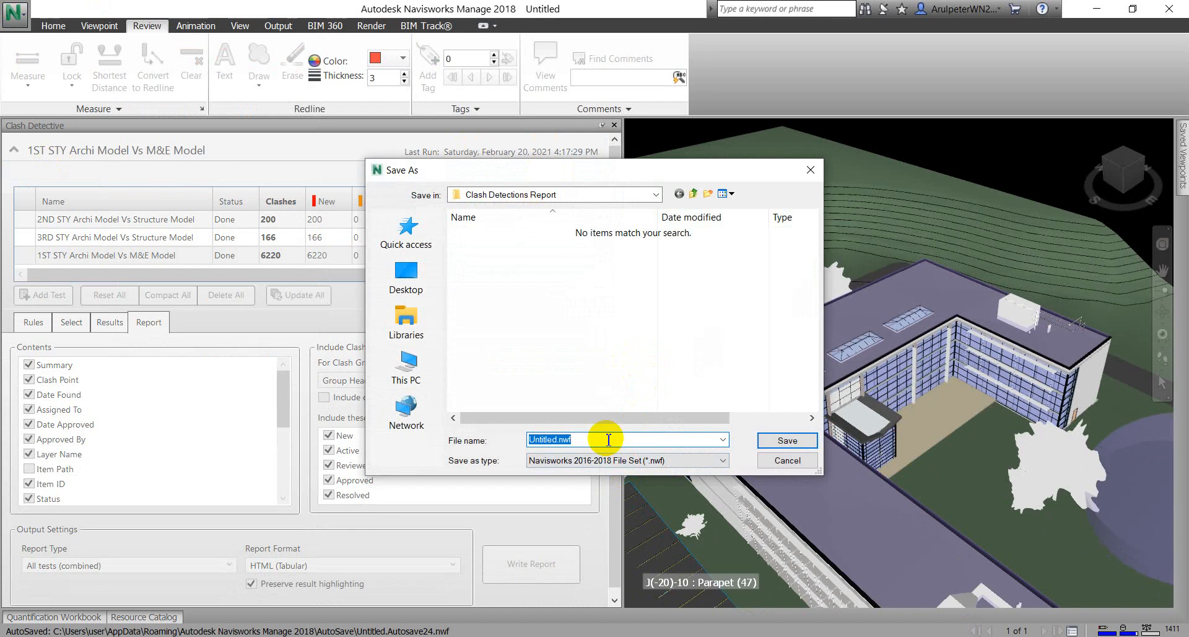
pyautogui.click(607, 459)
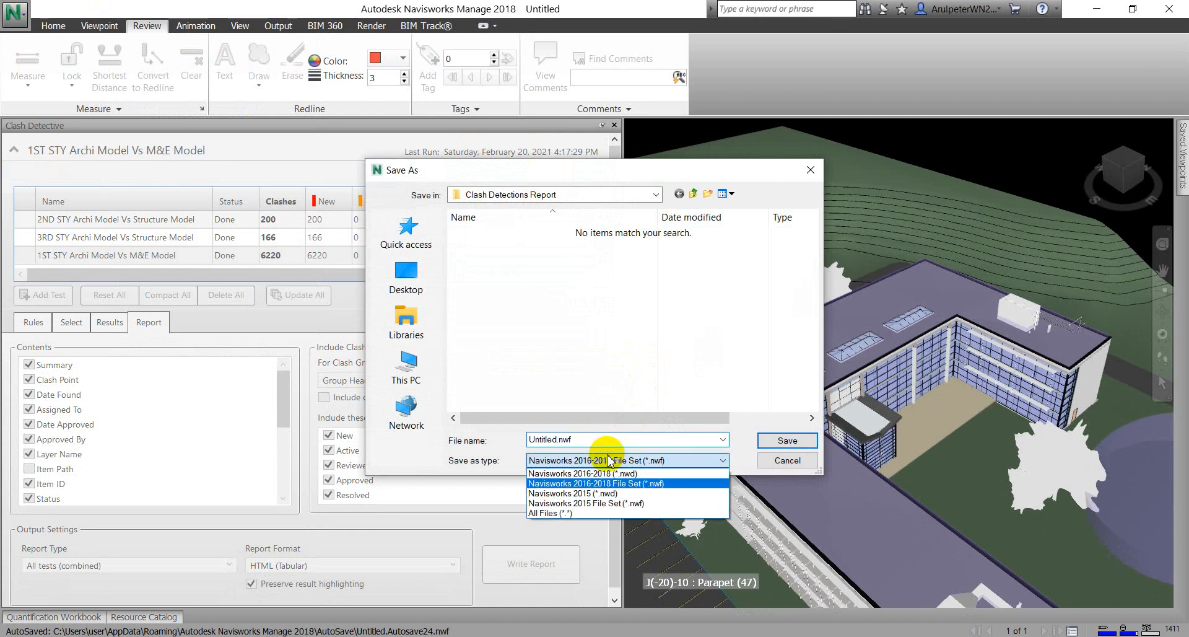
pyautogui.click(605, 473)
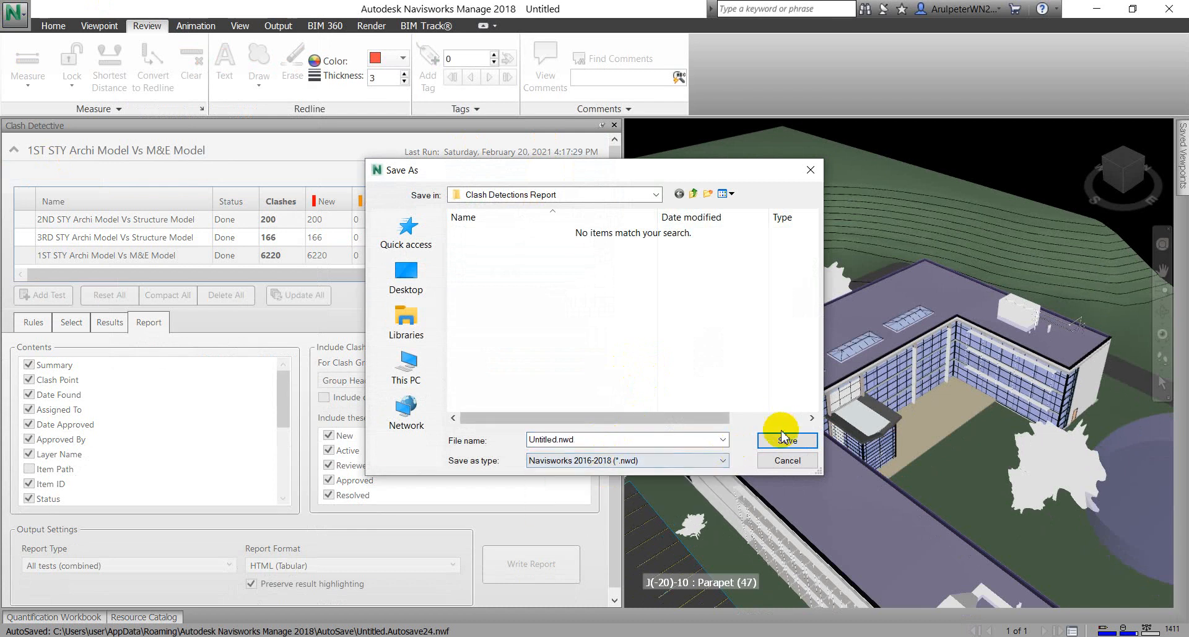
pyautogui.doubleClick(548, 440)
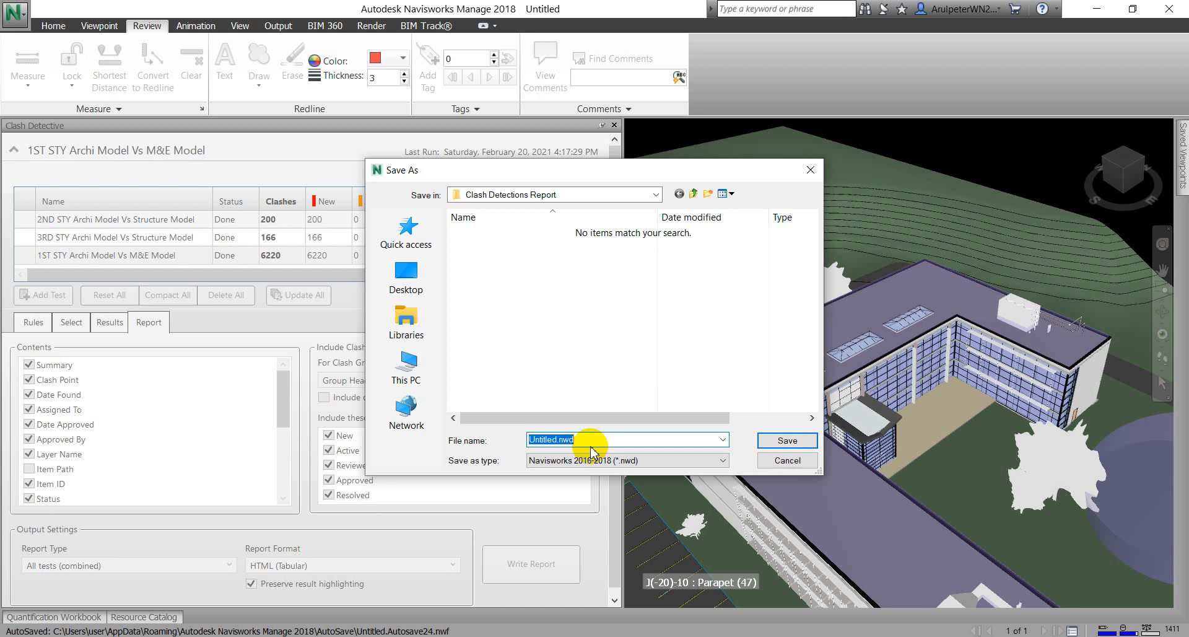
pyautogui.write('ARCHI STRU MNE')
pyautogui.click(783, 444)
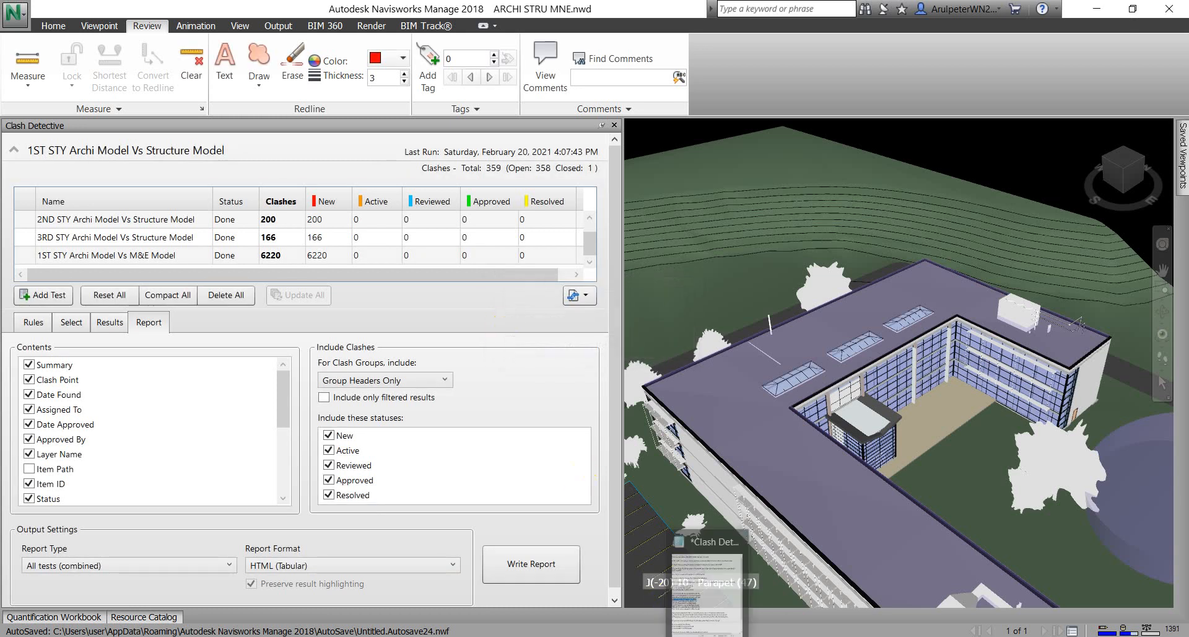
# Step: In Notepad, append and select "If you enjoy my viedo please like and subscribe my channel." and "Stay tuned and Stay safe. See you in the next video."
pyautogui.click(708, 583)
pyautogui.scroll(-2, 844, 520)
pyautogui.click(876, 565)
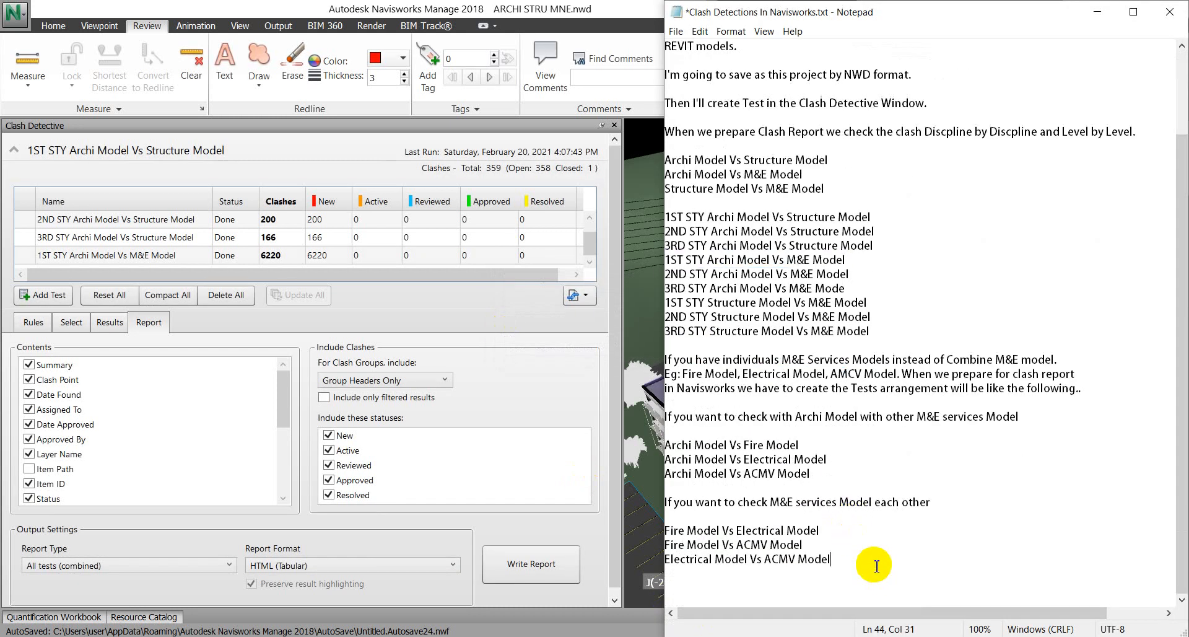
pyautogui.press('Return')
pyautogui.press('Return')
pyautogui.write('If you enjoy my viedo please like and subscribe my channel.  Stay tuned and Stay safe. See you in the next video.')
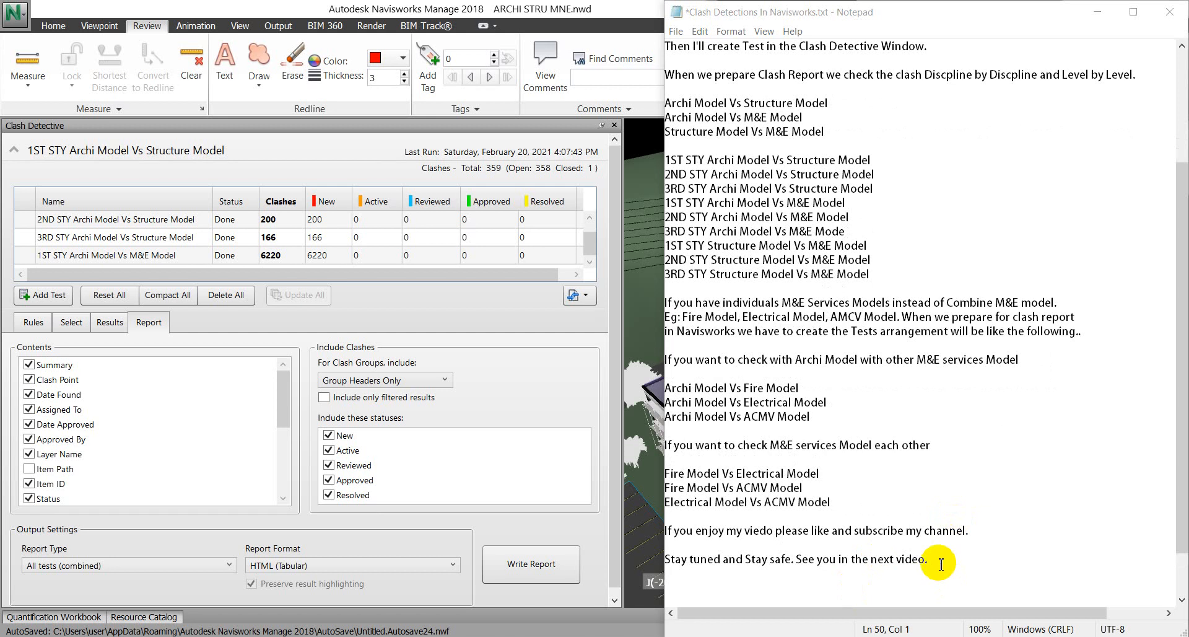
pyautogui.moveTo(930, 562); pyautogui.dragTo(661, 527)
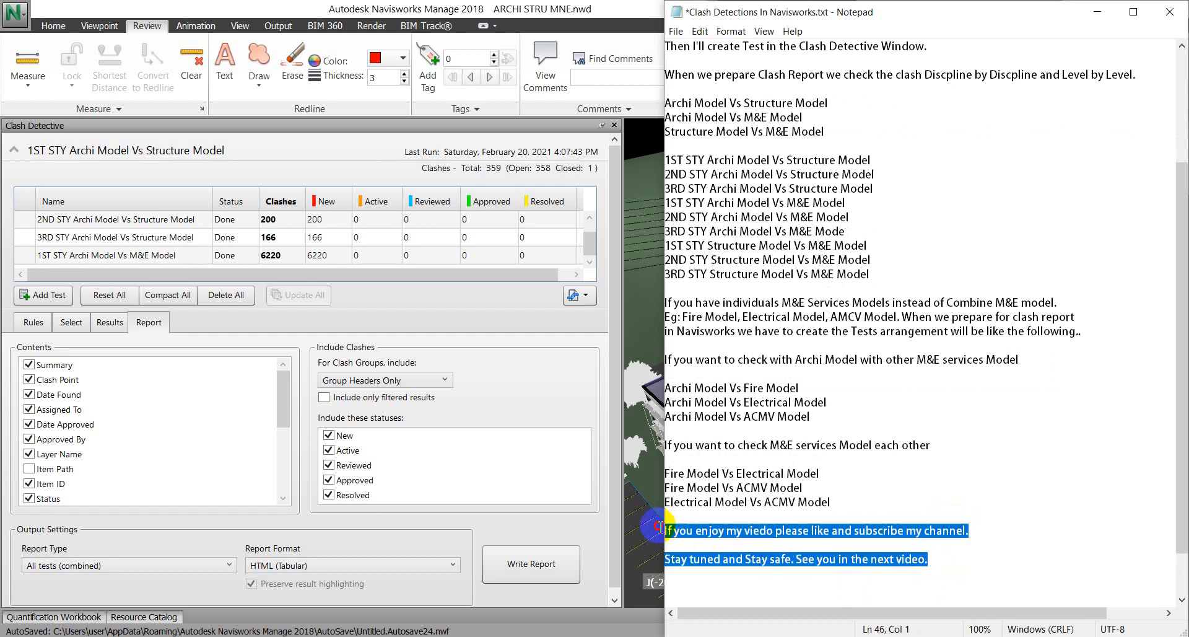